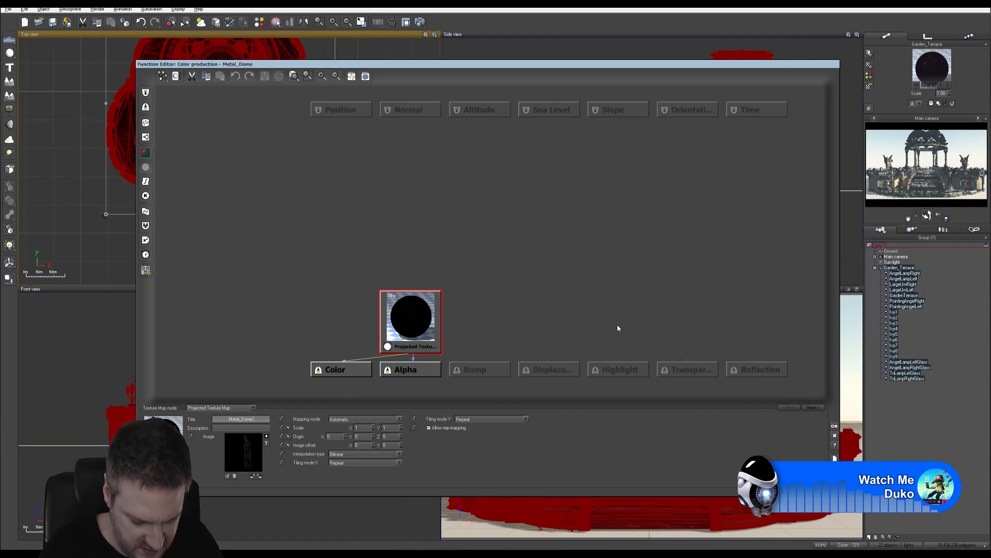
Title the Projected Texture Map node "Metal_Dome Texture" and accept the Metal_Dome color function.
{"action": "type", "text": "Text"}
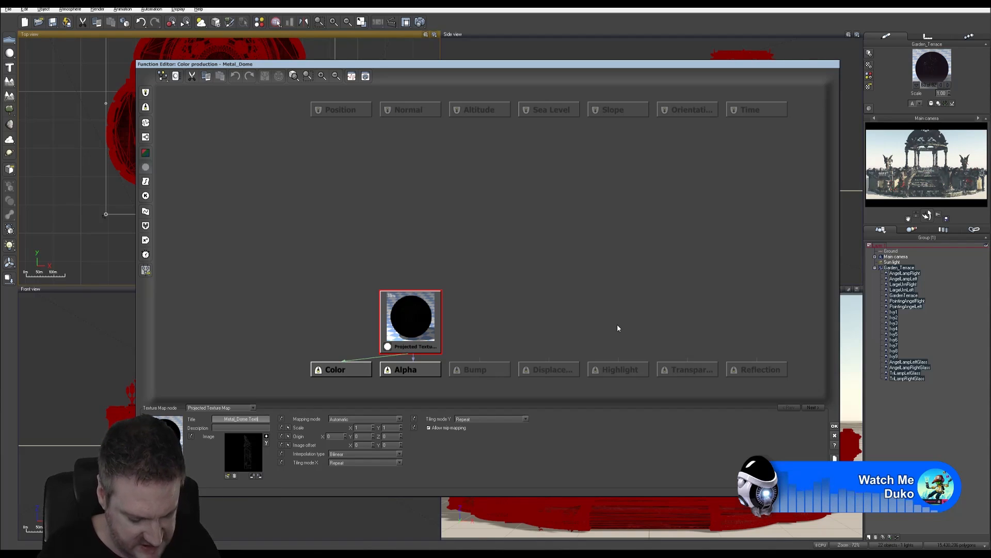
{"action": "type", "text": "ure"}
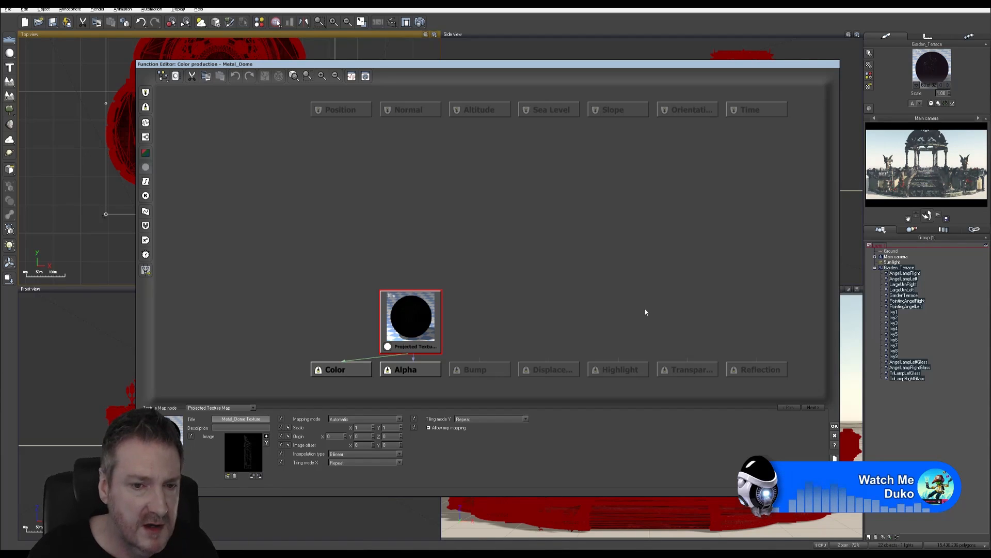
{"action": "left_click", "coordinate": [834, 428]}
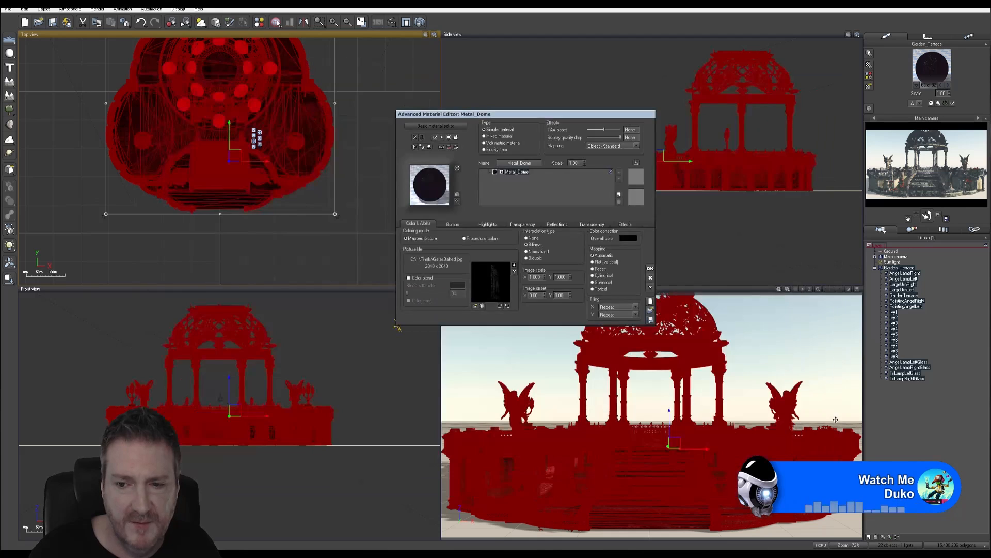
Give the Metal_Dome material a light grey highlight color and set its highlight global intensity to 10%.
{"action": "left_click", "coordinate": [492, 225]}
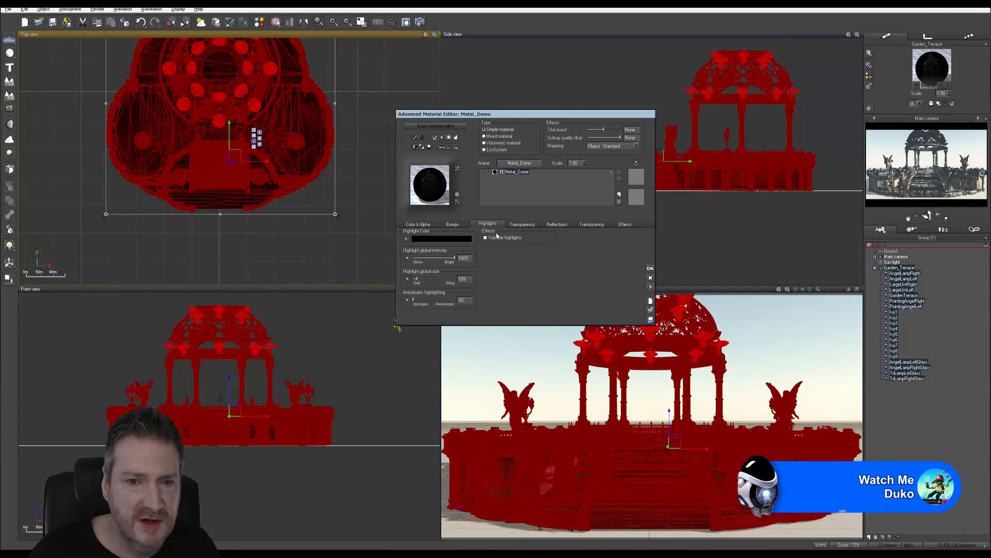
{"action": "left_click", "coordinate": [442, 238]}
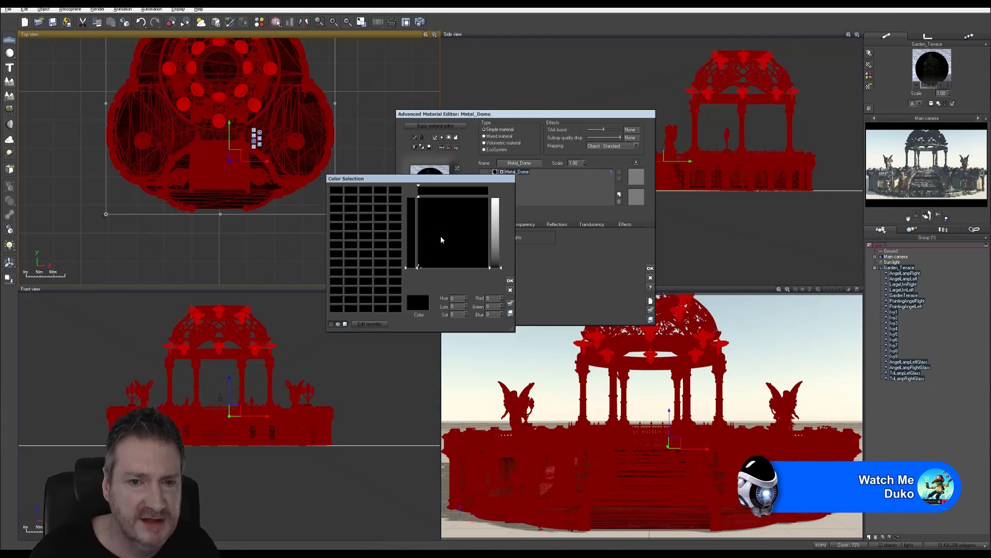
{"action": "left_click", "coordinate": [495, 234]}
{"action": "left_click", "coordinate": [510, 281]}
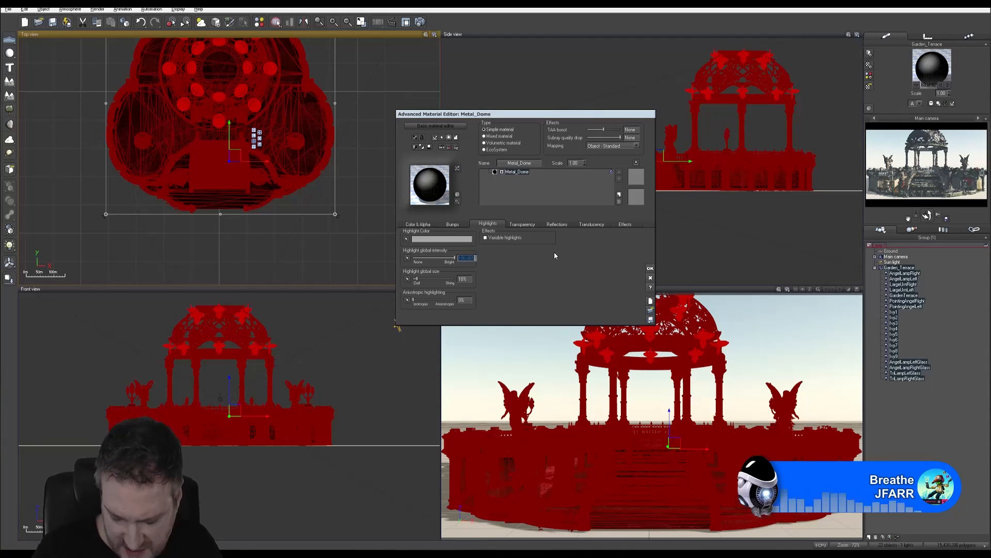
{"action": "type", "text": "10"}
{"action": "key", "text": "Return"}
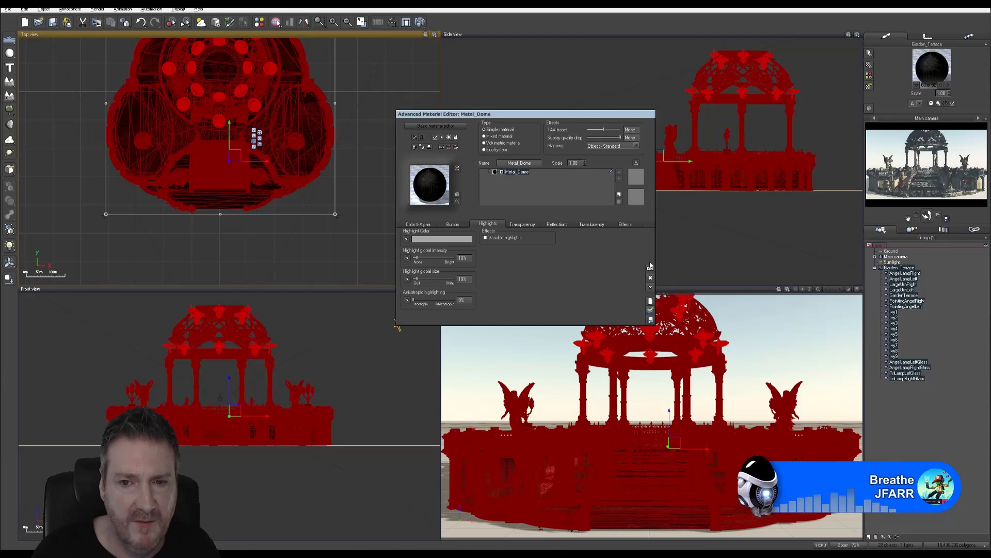
Switch to the Material__90 material with its color settings showing and rename it Meral_Dome_R2.
{"action": "left_click", "coordinate": [418, 223]}
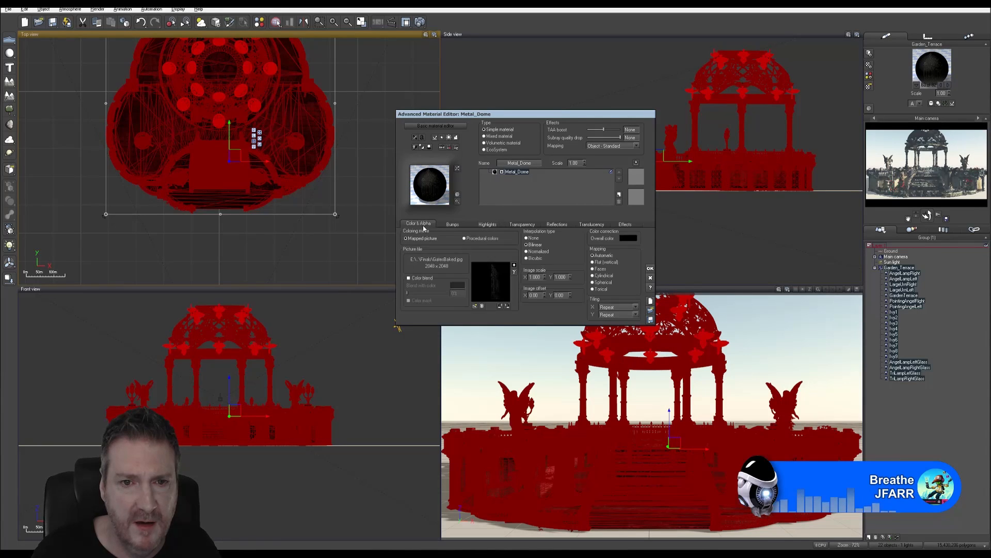
{"action": "left_click", "coordinate": [949, 84]}
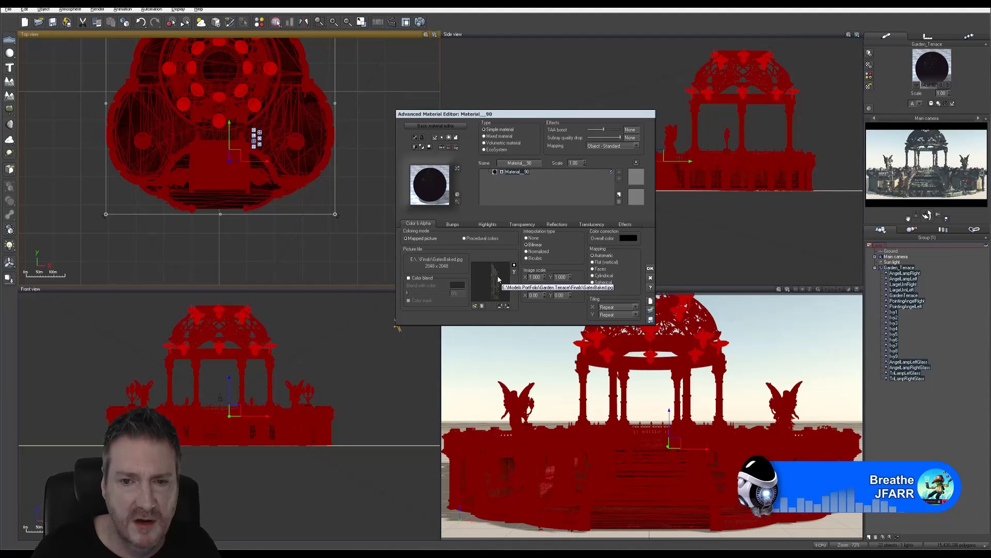
{"action": "double_click", "coordinate": [519, 163]}
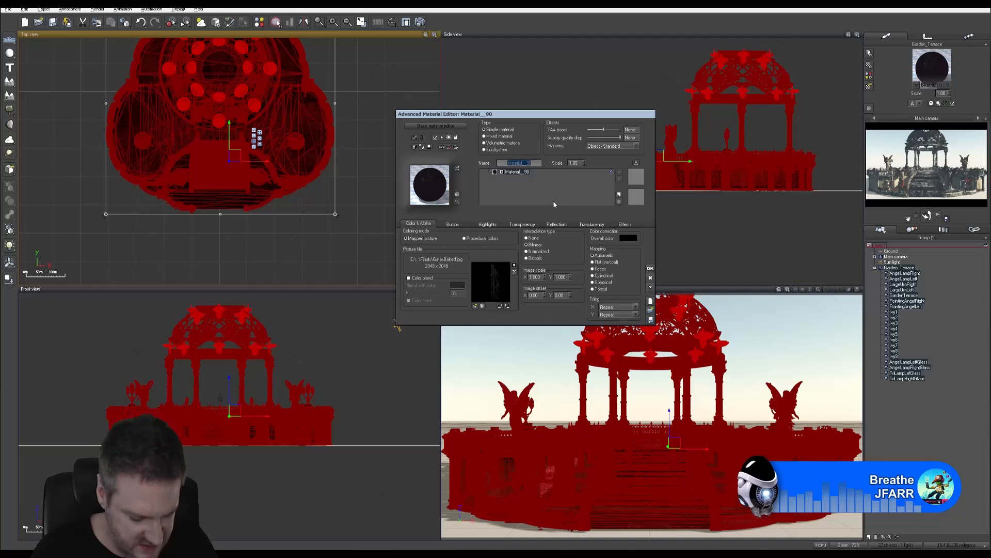
{"action": "type", "text": "D"}
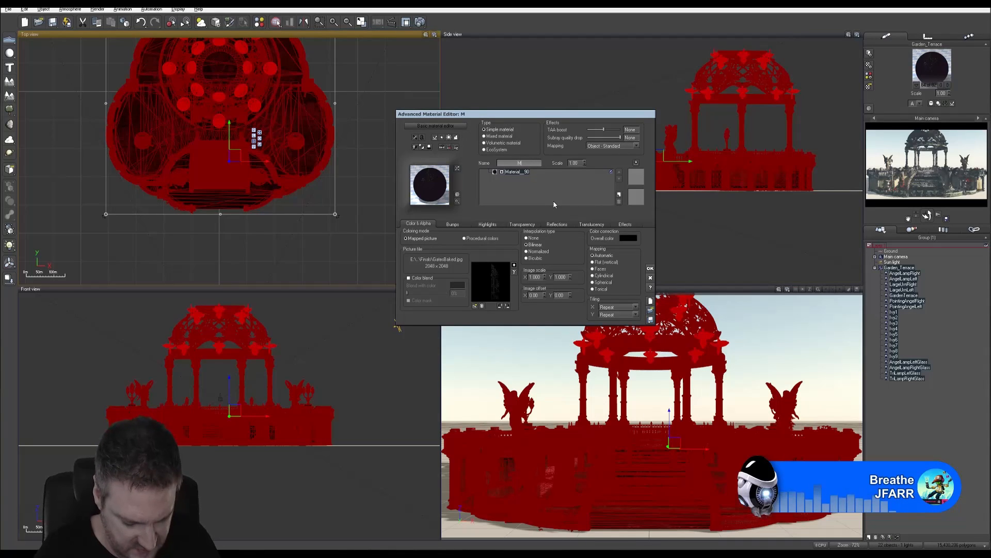
{"action": "type", "text": "eral_Dome_R2"}
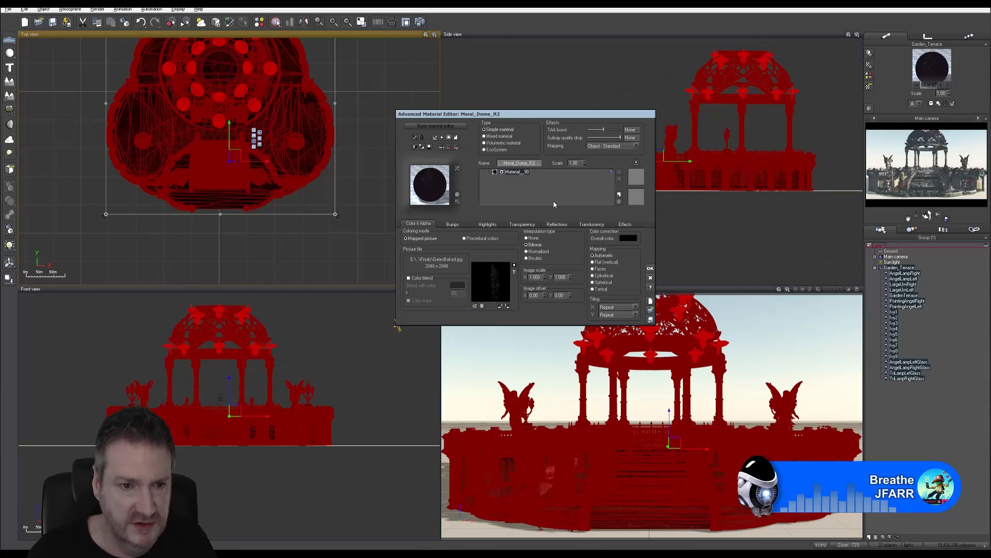
{"action": "key", "text": "Return"}
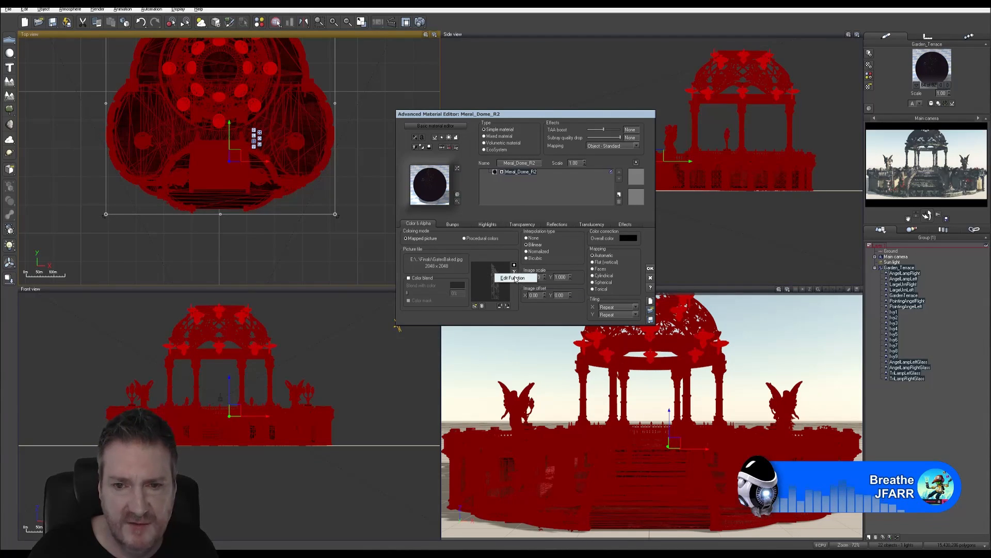
Edit the material's color function and title its Projected Texture Map node "Metal_Dome_R2 Texture".
{"action": "left_click", "coordinate": [515, 272]}
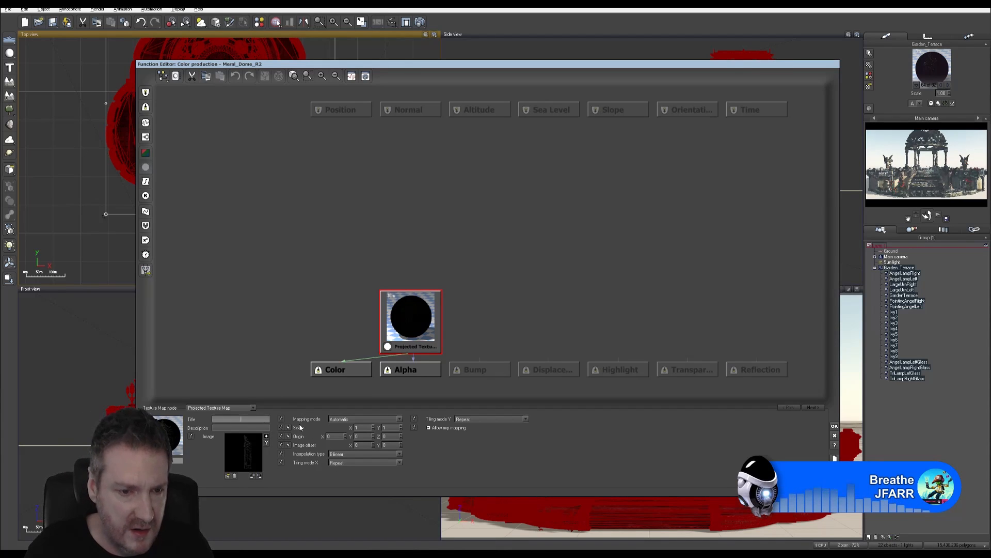
{"action": "type", "text": "Metal_Dome"}
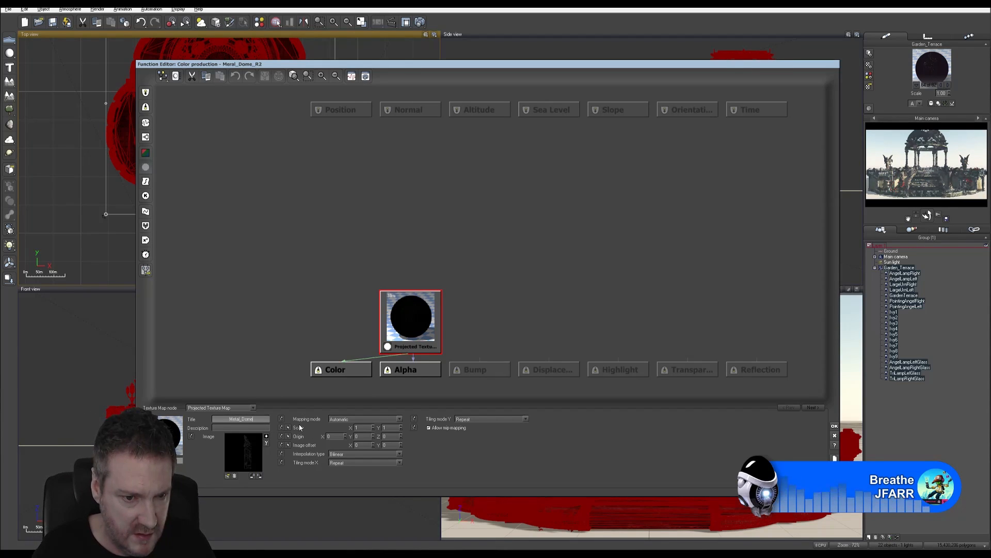
{"action": "type", "text": "_R2"}
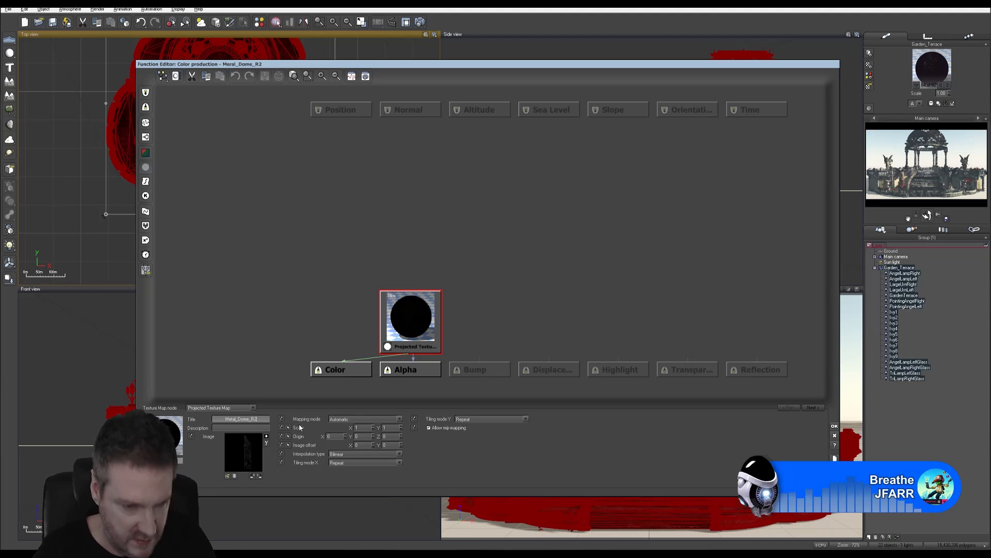
{"action": "type", "text": " Textu"}
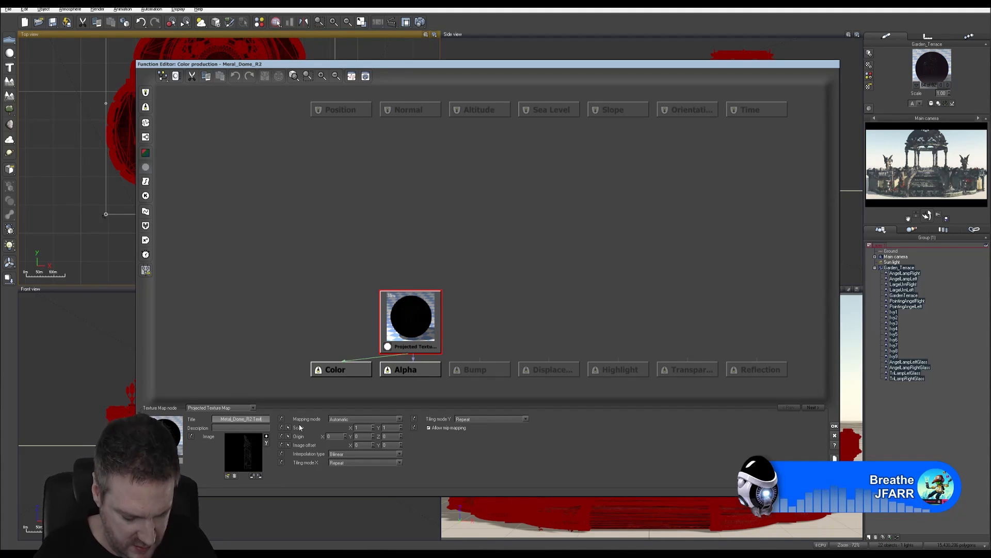
{"action": "type", "text": "re"}
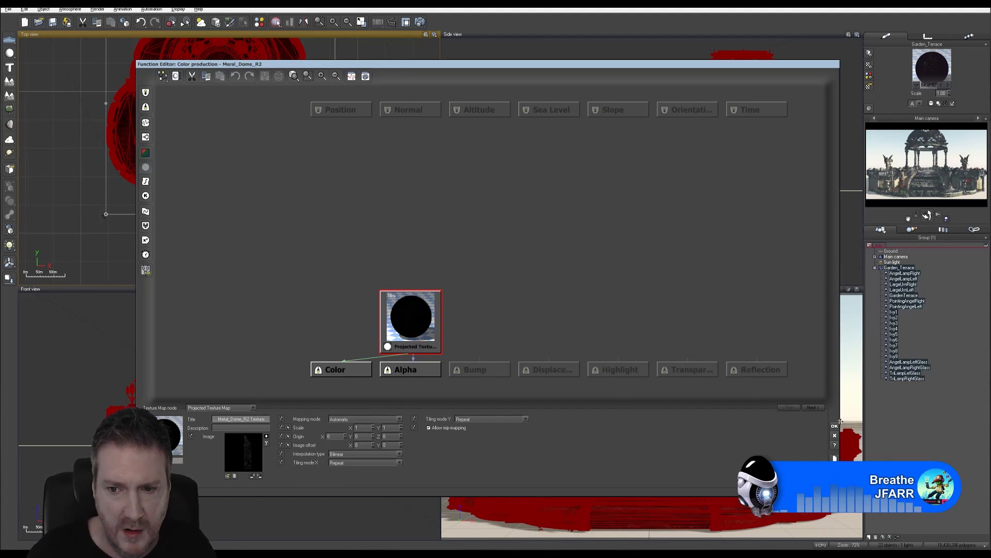
{"action": "left_click", "coordinate": [837, 427]}
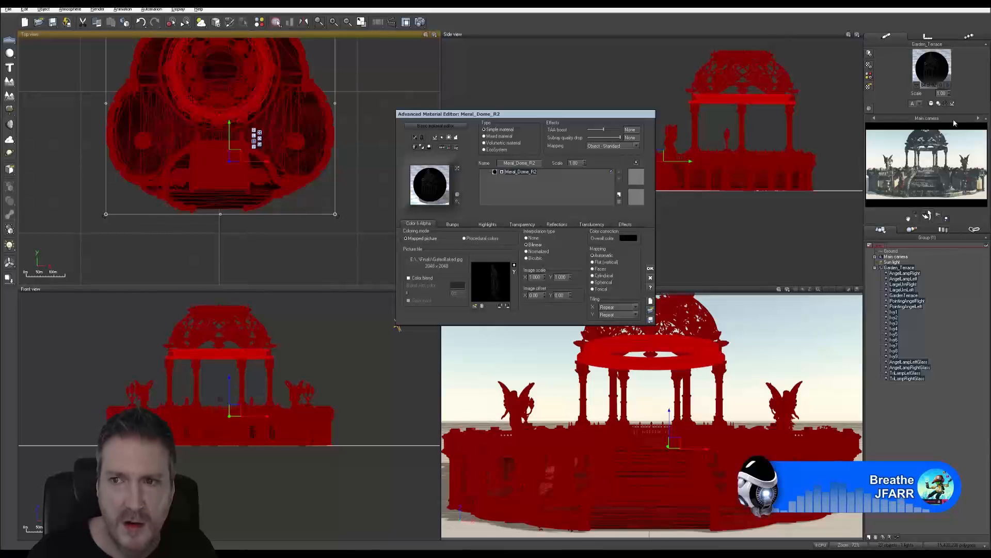
Give the Meral_Dome_R2 material a light grey highlight color and set its highlight global intensity to 10%.
{"action": "left_click", "coordinate": [488, 224]}
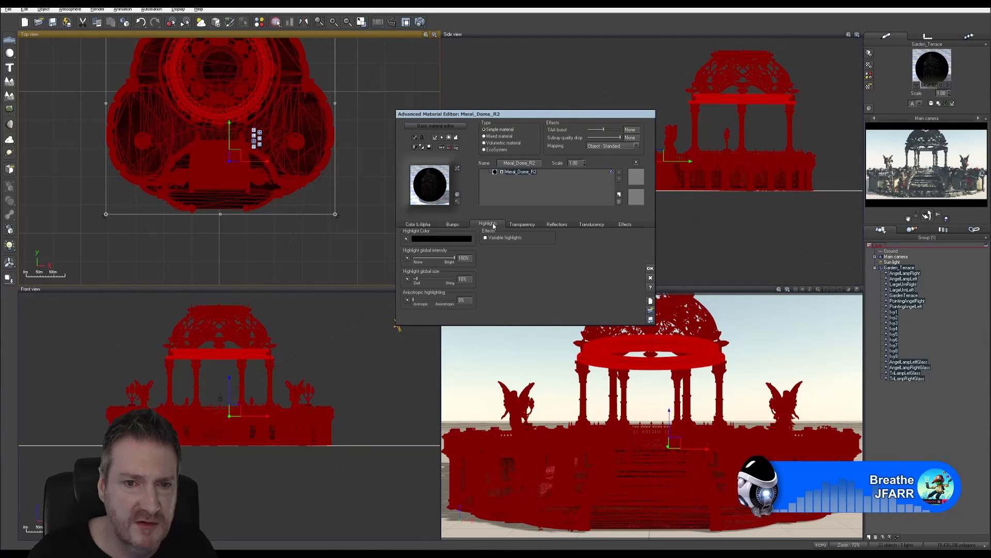
{"action": "left_click", "coordinate": [439, 238]}
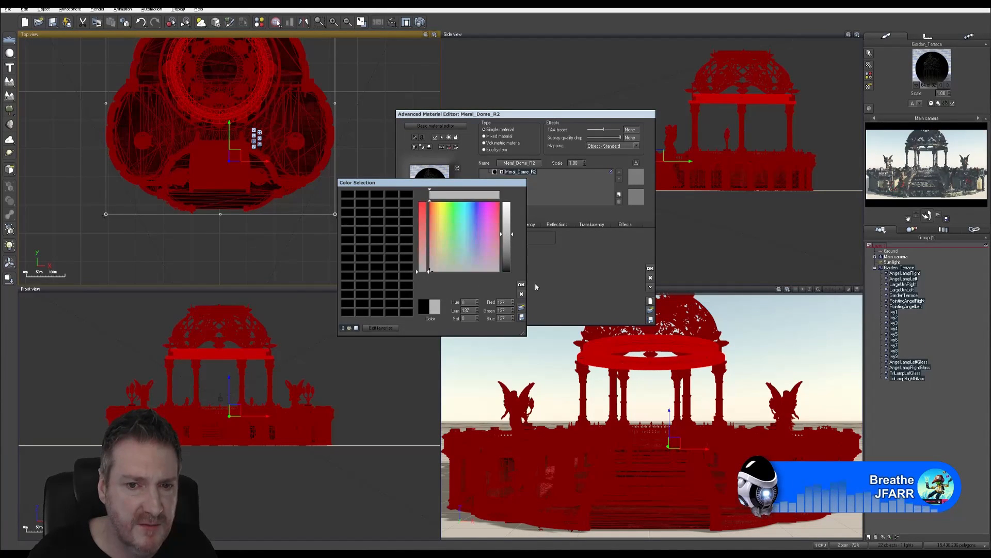
{"action": "left_click", "coordinate": [521, 284]}
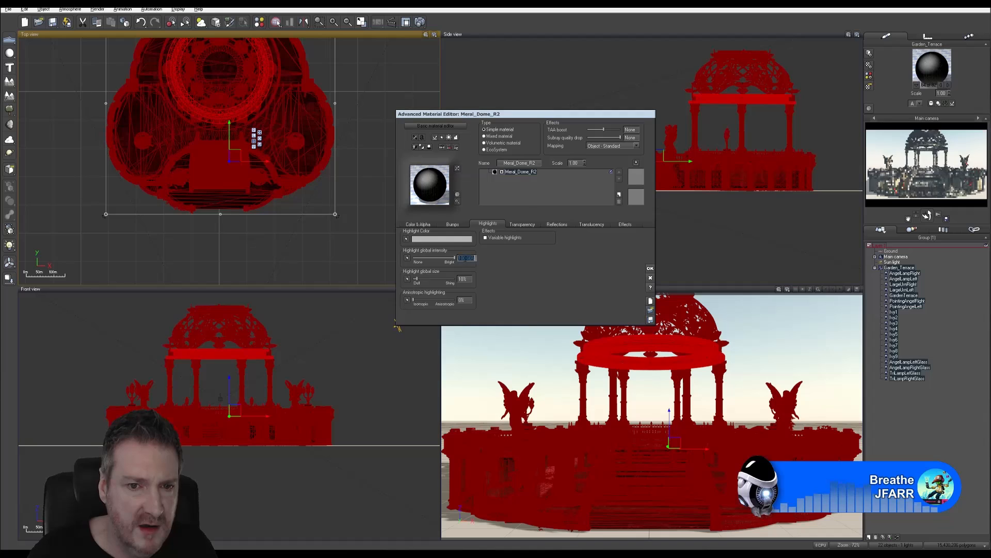
{"action": "type", "text": "10"}
{"action": "key", "text": "Return"}
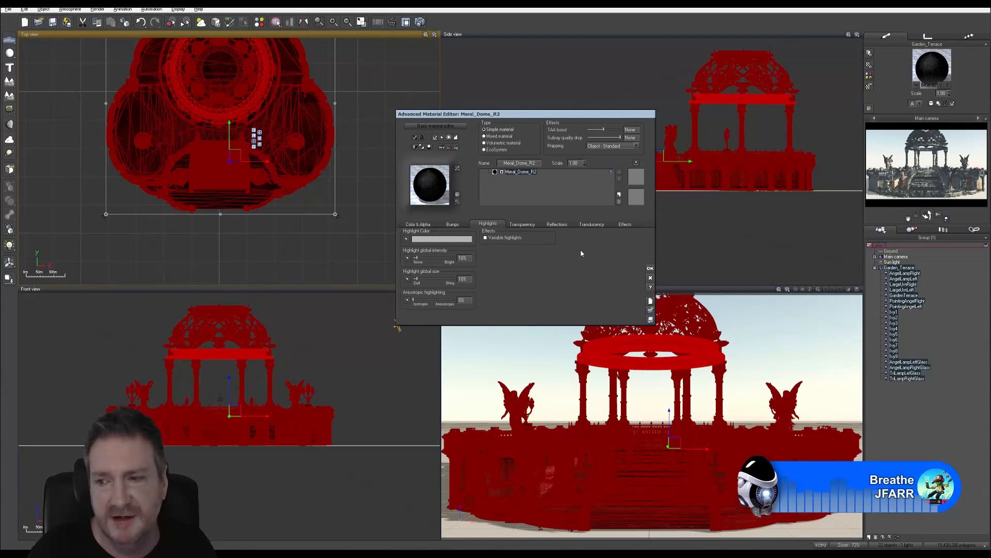
Switch to the material using the DomeRingBottom_Painted picture, rename it Dome_Ring_B_P, and select the name text.
{"action": "left_click", "coordinate": [949, 85]}
{"action": "left_click", "coordinate": [418, 224]}
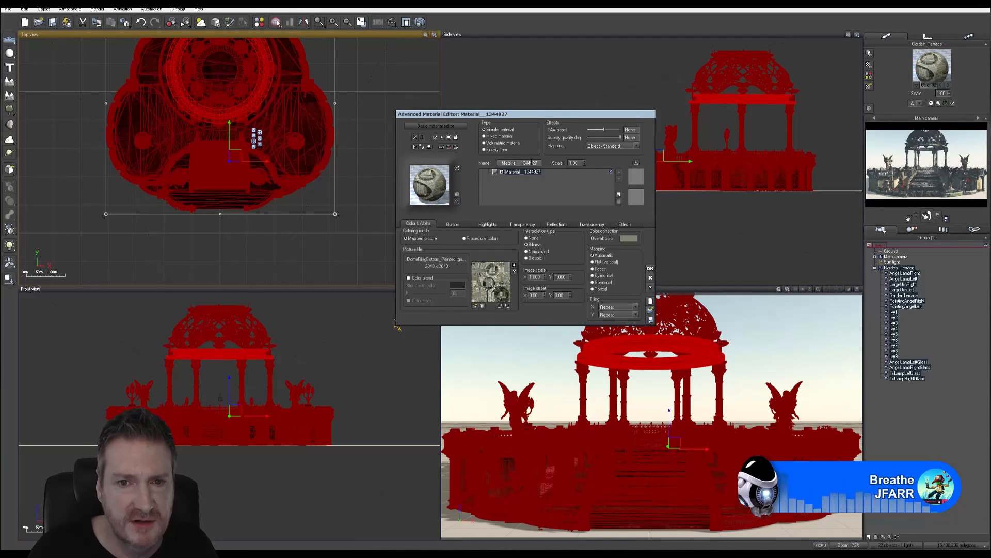
{"action": "double_click", "coordinate": [519, 163]}
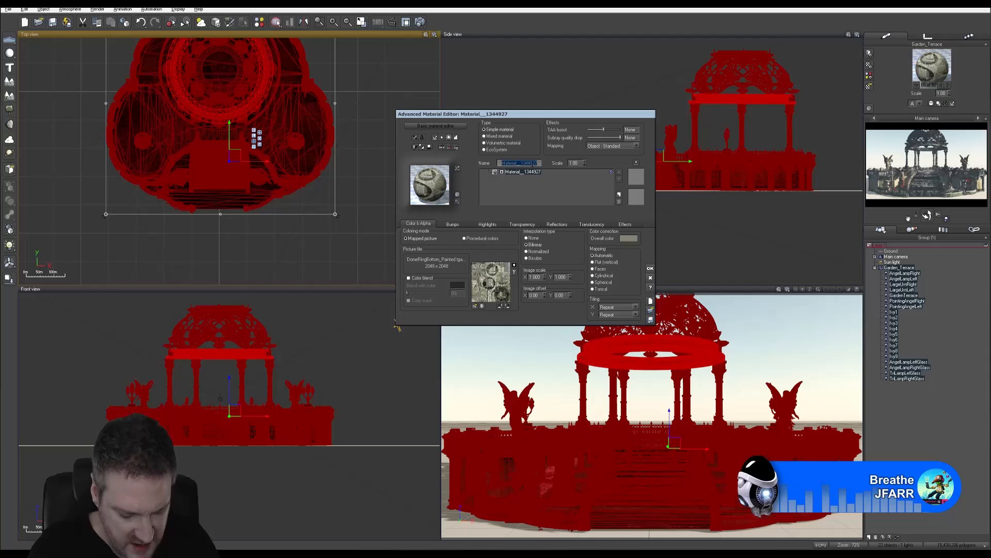
{"action": "type", "text": "Do"}
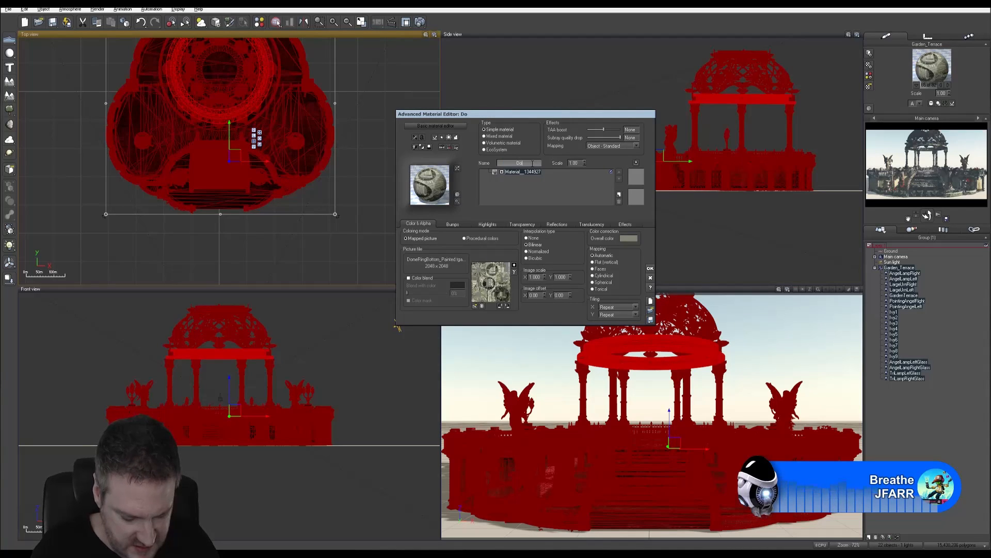
{"action": "type", "text": "me_Rin"}
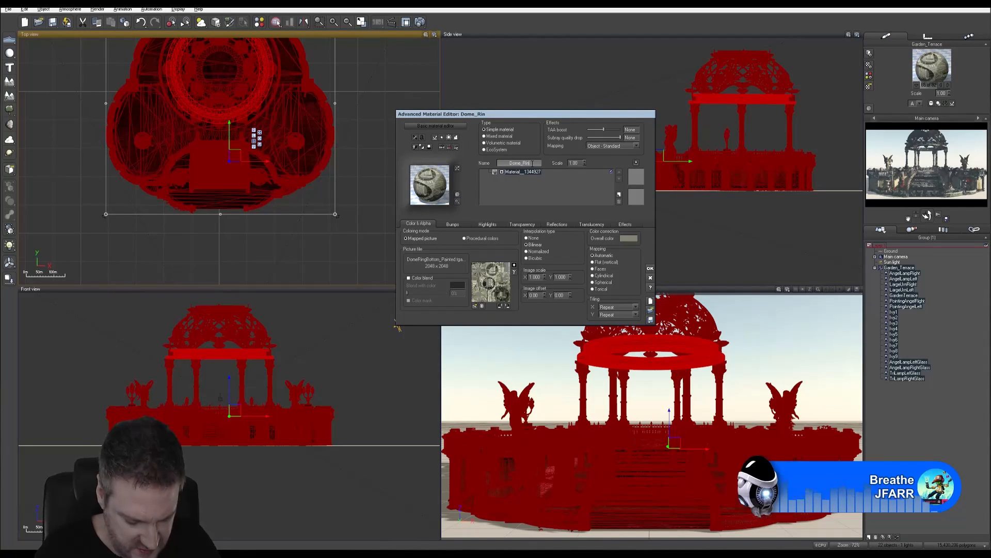
{"action": "type", "text": "g_B"}
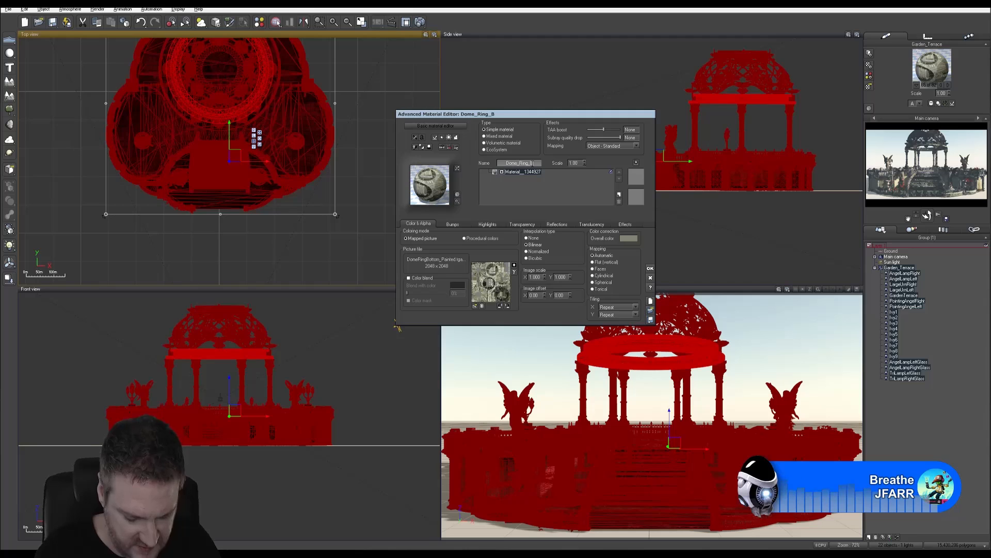
{"action": "type", "text": "_P"}
{"action": "key", "text": "Return"}
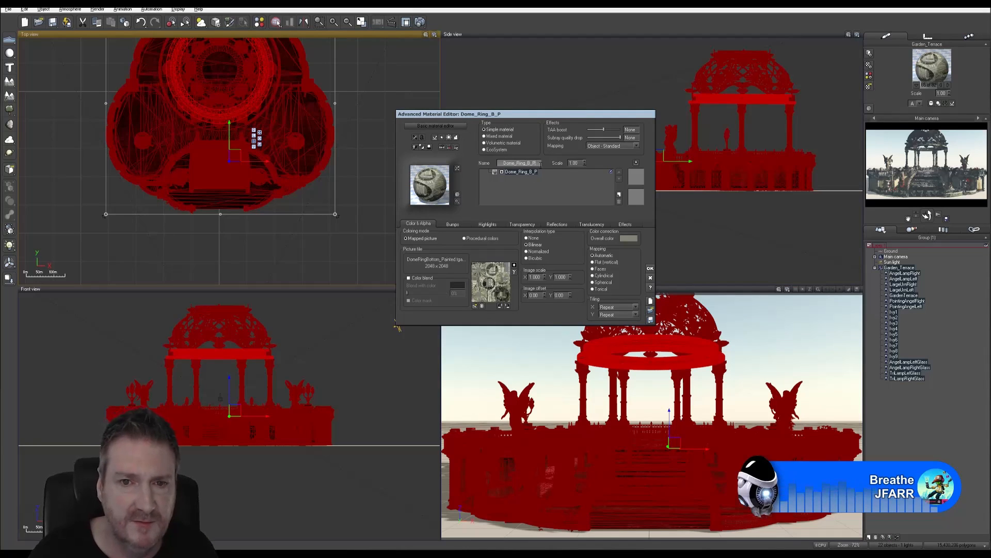
{"action": "left_click_drag", "start_coordinate": [538, 162], "coordinate": [490, 166]}
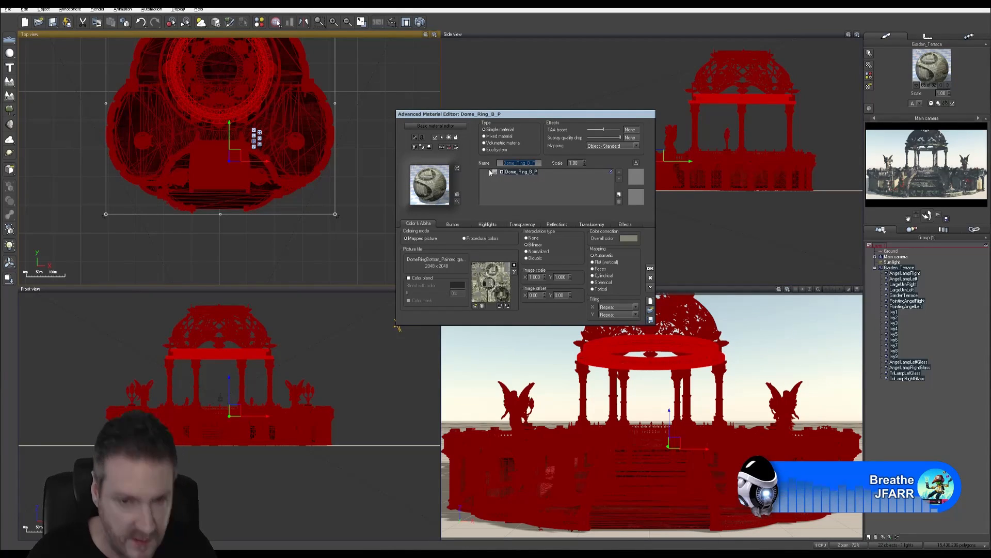
Load T_DomeRingBottom_Painted_normal.tga from the DomeRingBottom folder as the normal map in the Dome_Ring_B_P bump settings.
{"action": "left_click", "coordinate": [453, 226]}
{"action": "left_click", "coordinate": [597, 254]}
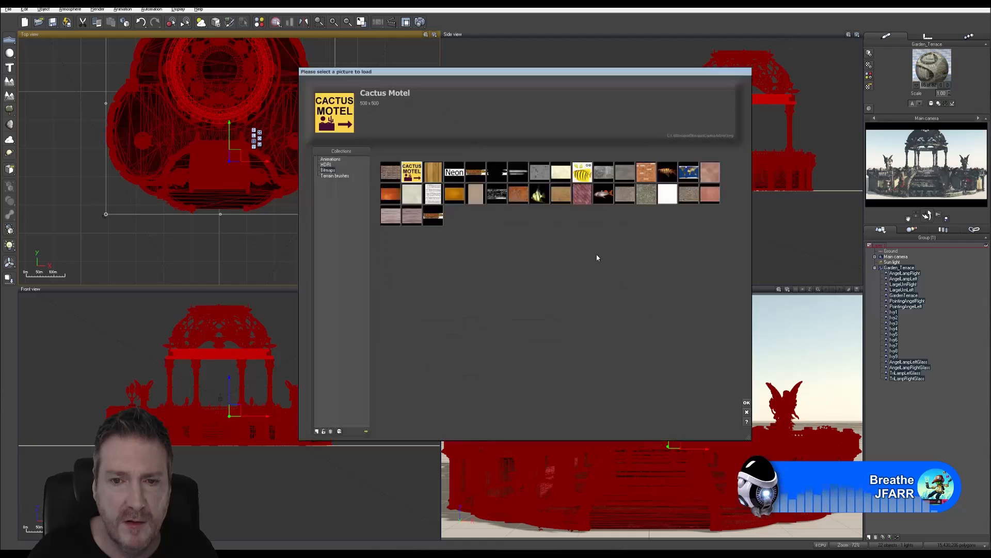
{"action": "left_click", "coordinate": [366, 431]}
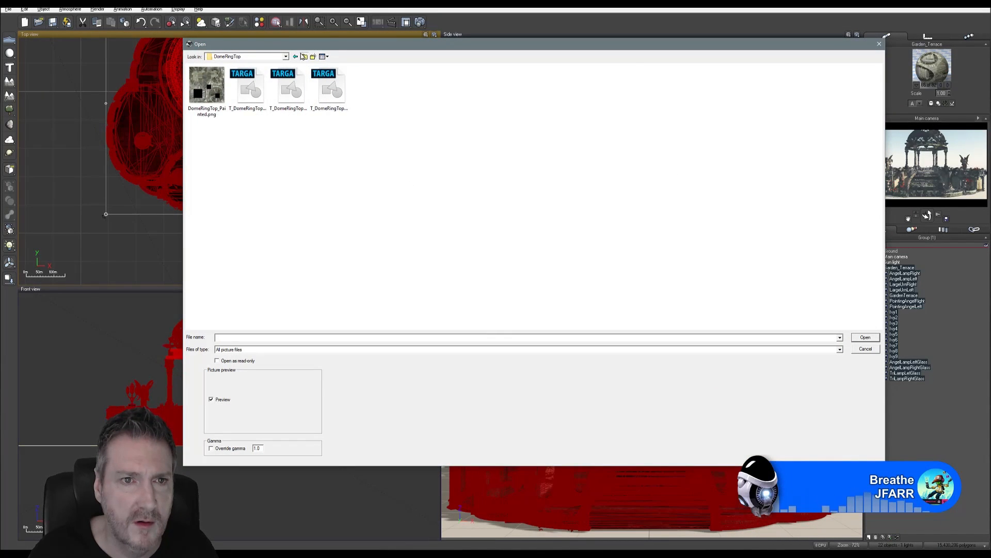
{"action": "left_click", "coordinate": [304, 57]}
{"action": "double_click", "coordinate": [575, 100]}
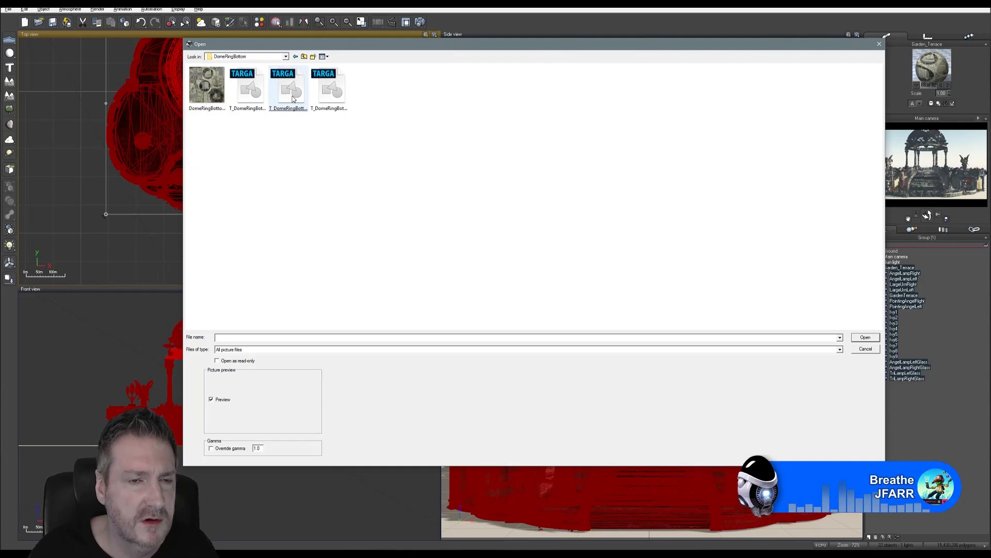
{"action": "left_click", "coordinate": [291, 95]}
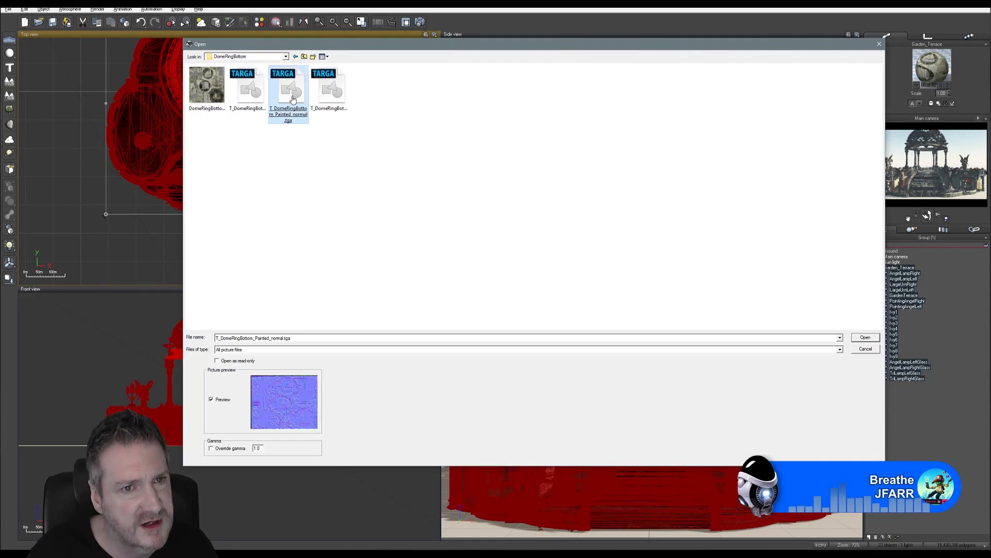
{"action": "left_click", "coordinate": [865, 338]}
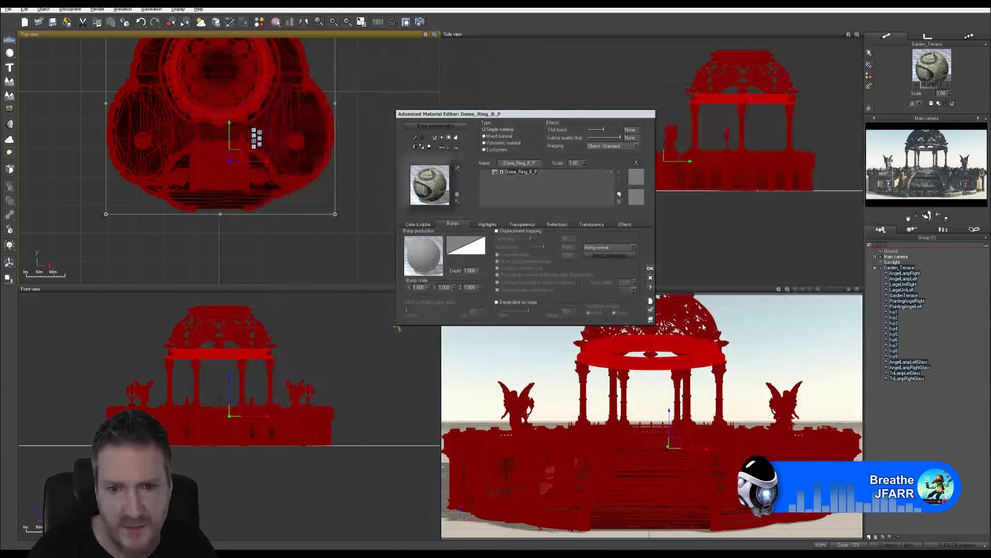
Edit the color function of Dome_Ring_B_P, titling its color texture node "Dome_Ring_B_P Texture" and its normal map node "Dome_Ring_B_P Normal".
{"action": "left_click", "coordinate": [418, 224]}
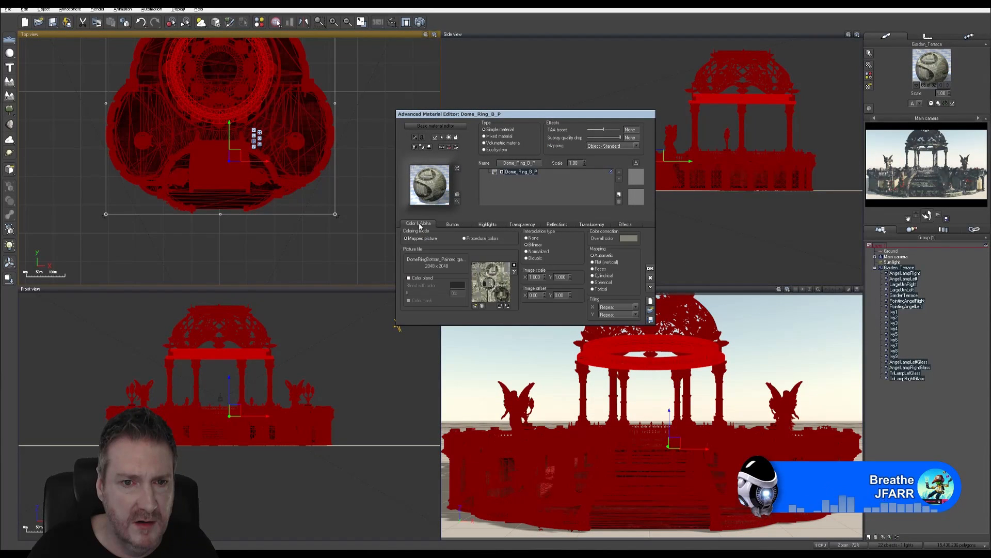
{"action": "left_click", "coordinate": [509, 280]}
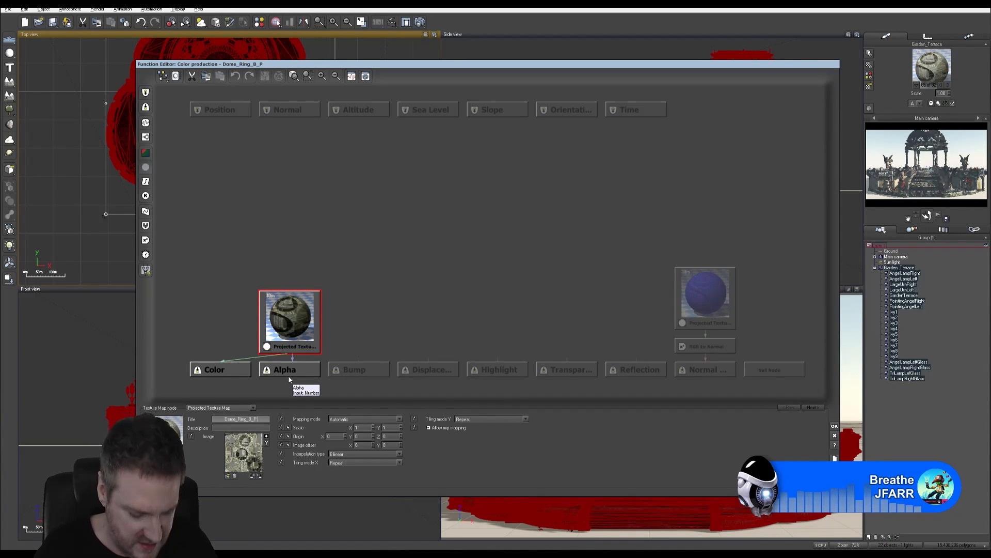
{"action": "type", "text": "Texture"}
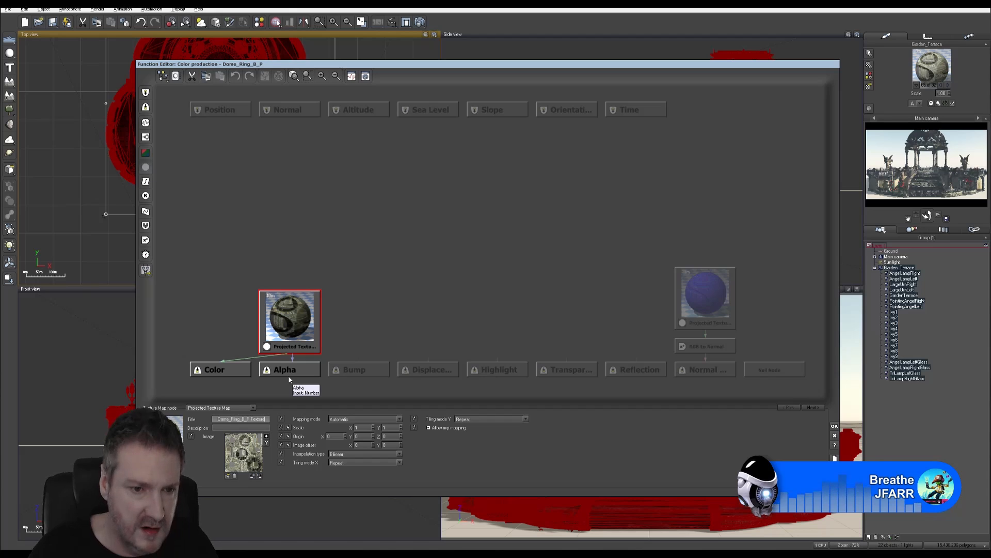
{"action": "left_click", "coordinate": [702, 294]}
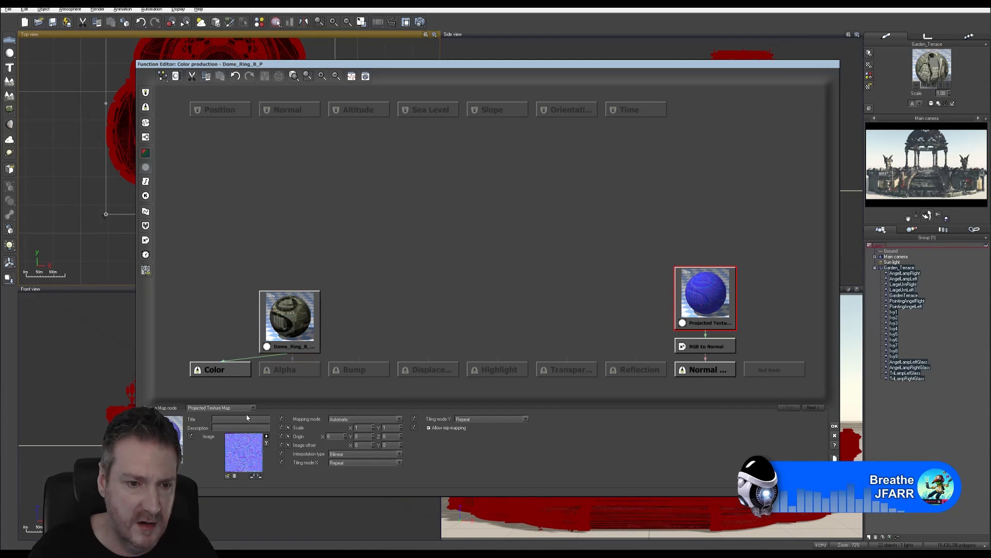
{"action": "type", "text": "Dome_Ring_B_P"}
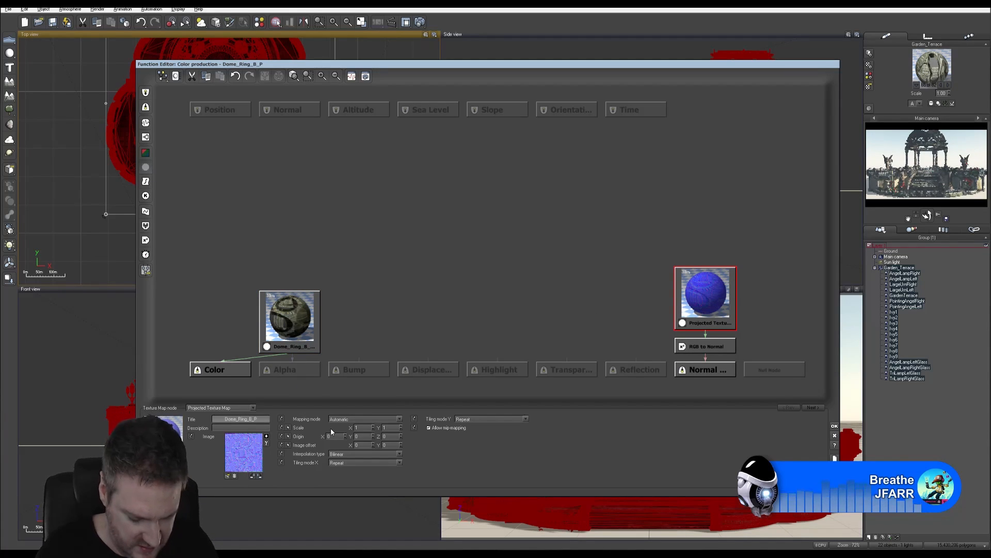
{"action": "type", "text": " Normal"}
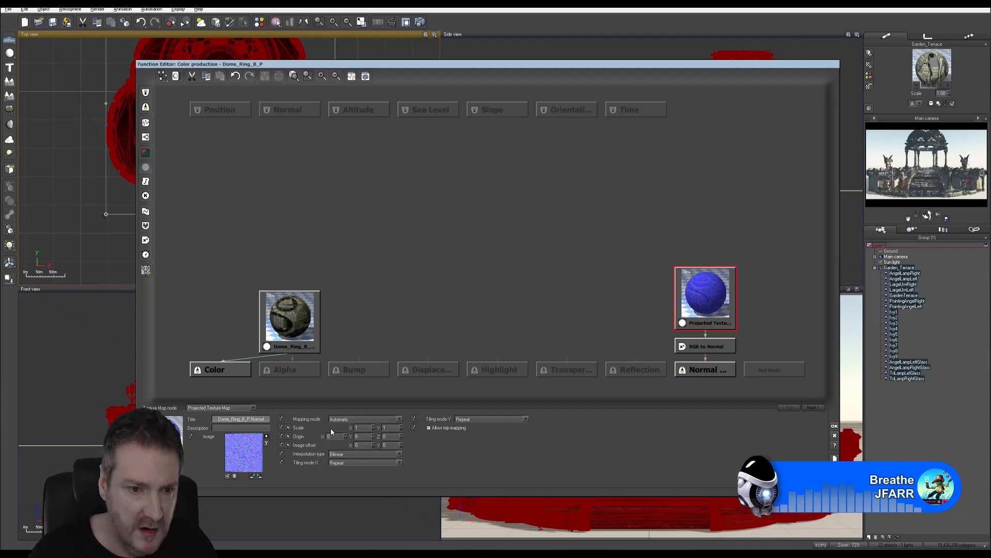
Override the normal map image's gamma with 1.000 and accept the function changes.
{"action": "left_click", "coordinate": [266, 443]}
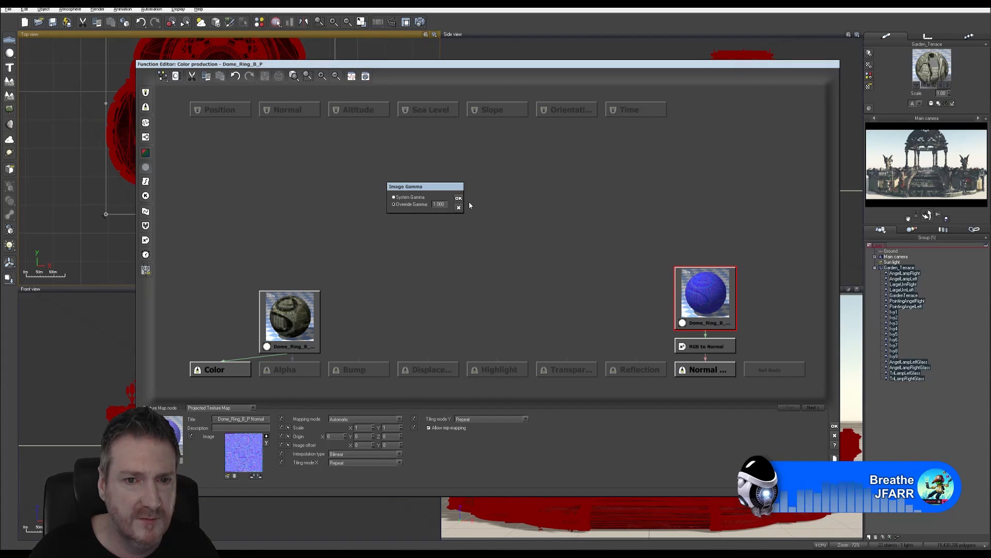
{"action": "left_click", "coordinate": [458, 198]}
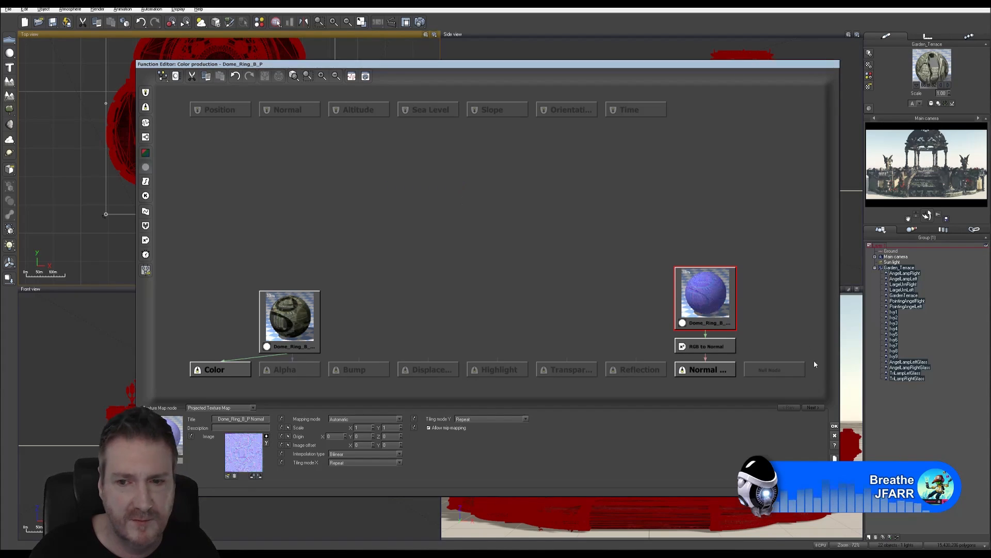
{"action": "left_click", "coordinate": [835, 426]}
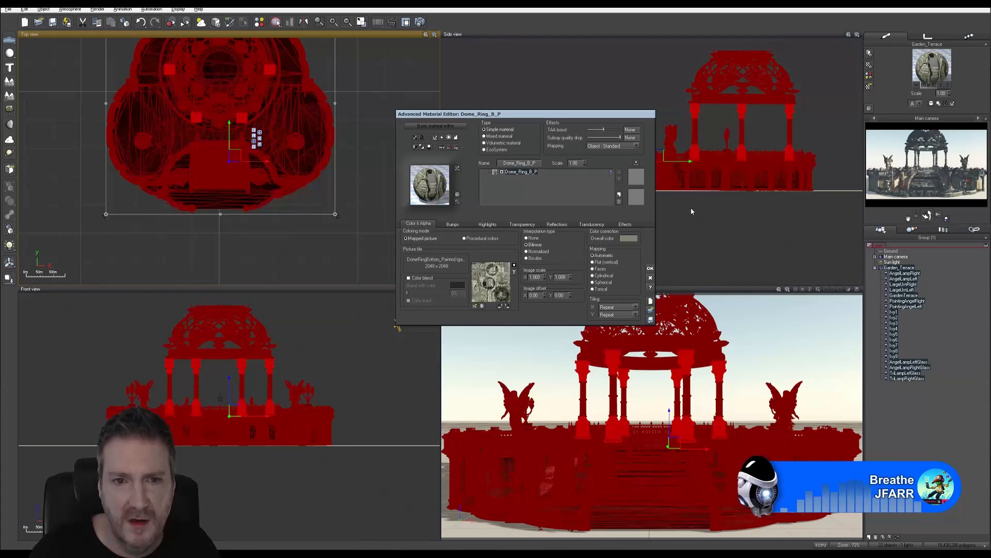
Switch to the material using the MColumn.tga picture, rename it Main_Columns, and select the name text.
{"action": "left_click", "coordinate": [949, 86]}
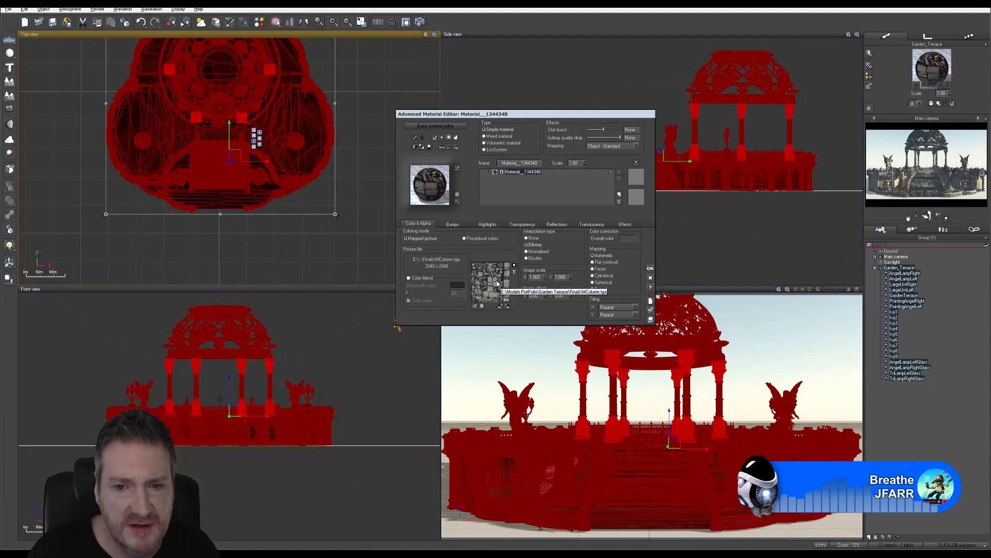
{"action": "double_click", "coordinate": [519, 163]}
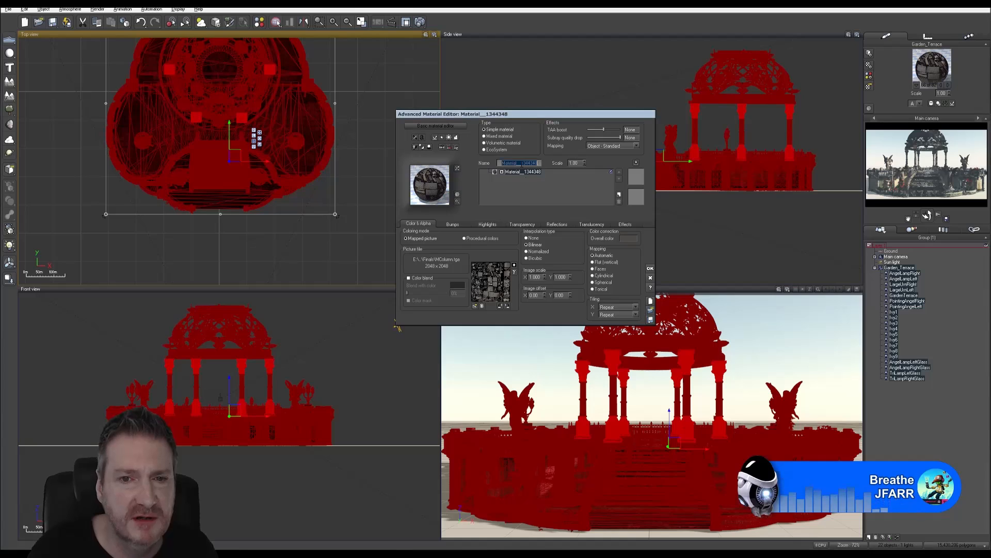
{"action": "type", "text": "Main"}
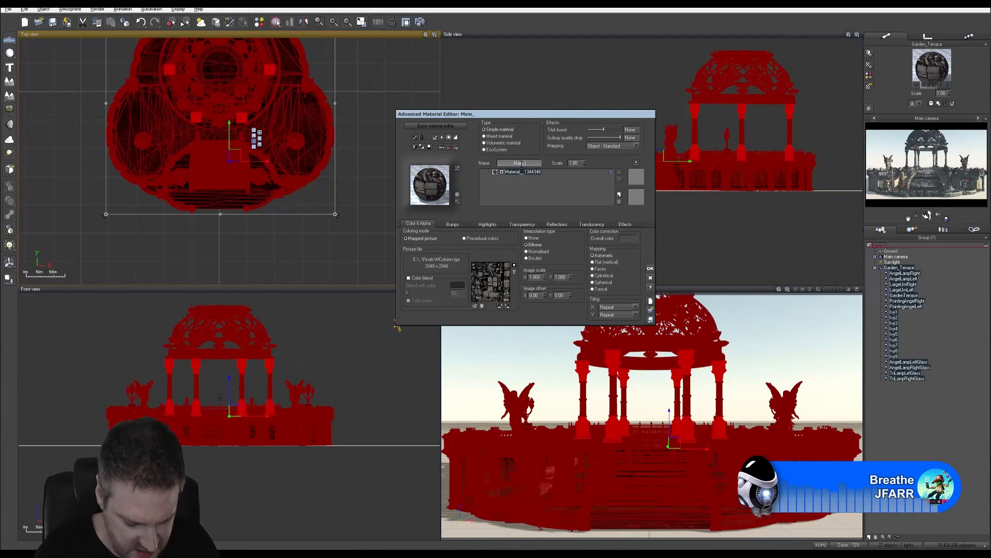
{"action": "type", "text": "_Column"}
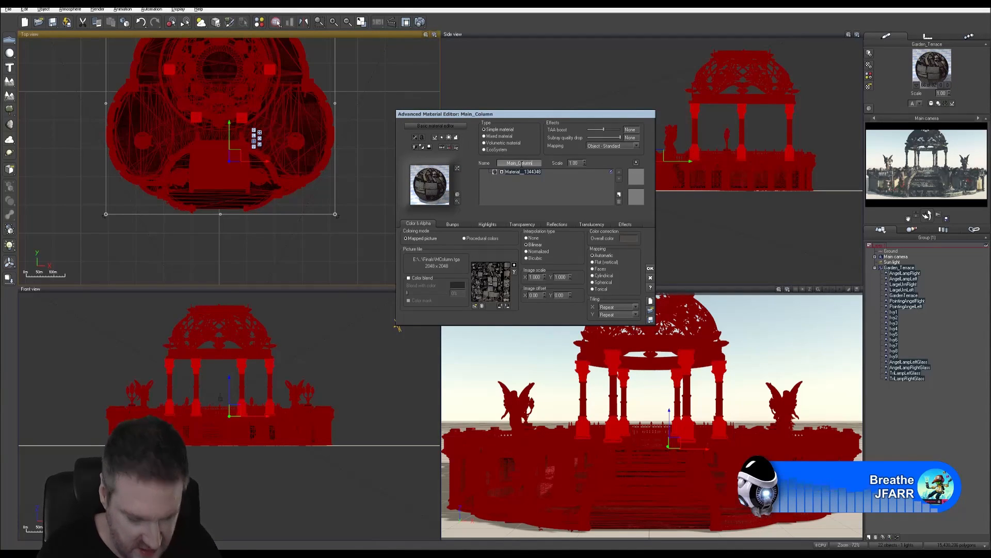
{"action": "type", "text": "s"}
{"action": "key", "text": "Return"}
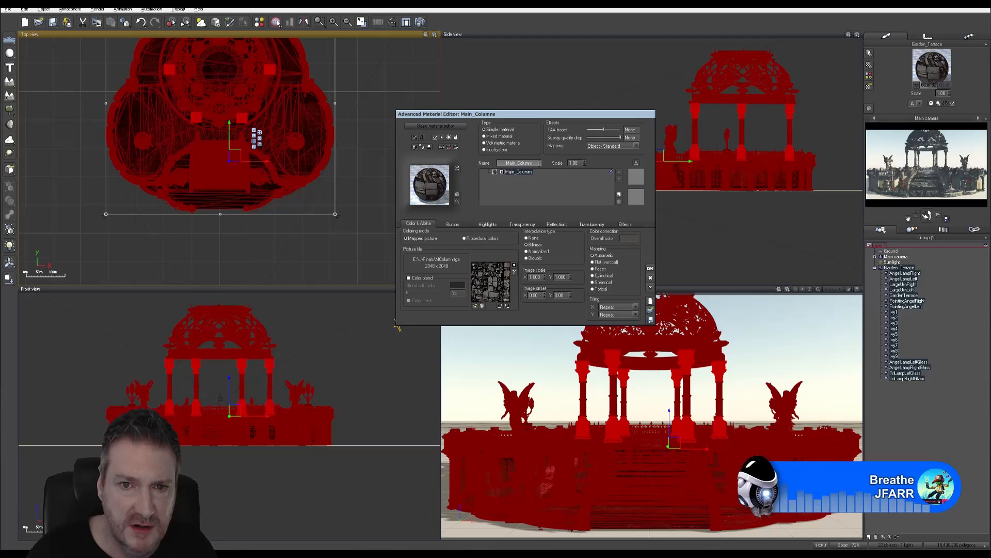
{"action": "left_click_drag", "start_coordinate": [540, 163], "coordinate": [499, 163]}
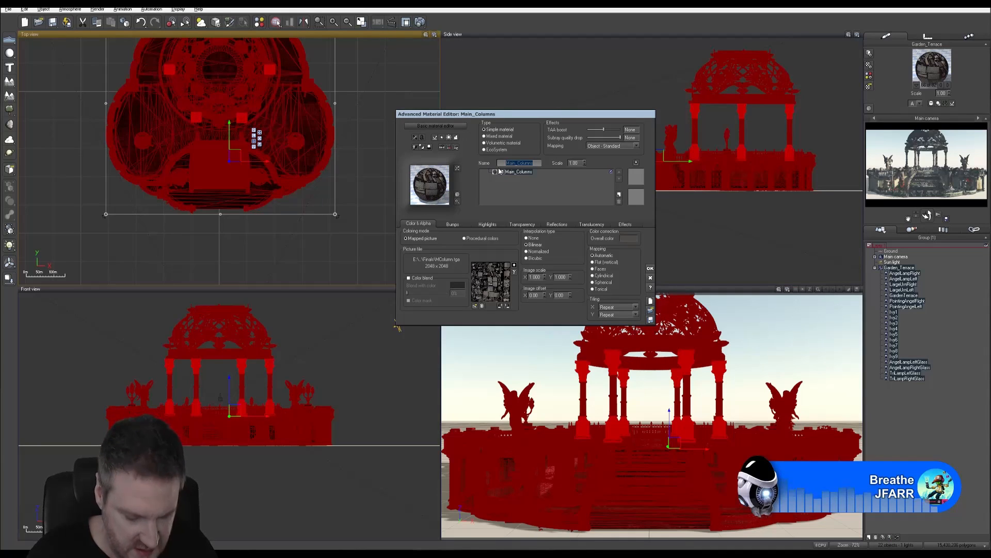
Start importing a normal map in the Main_Columns bump settings and browse to the MColumn001 folder under FBX.
{"action": "left_click", "coordinate": [451, 225]}
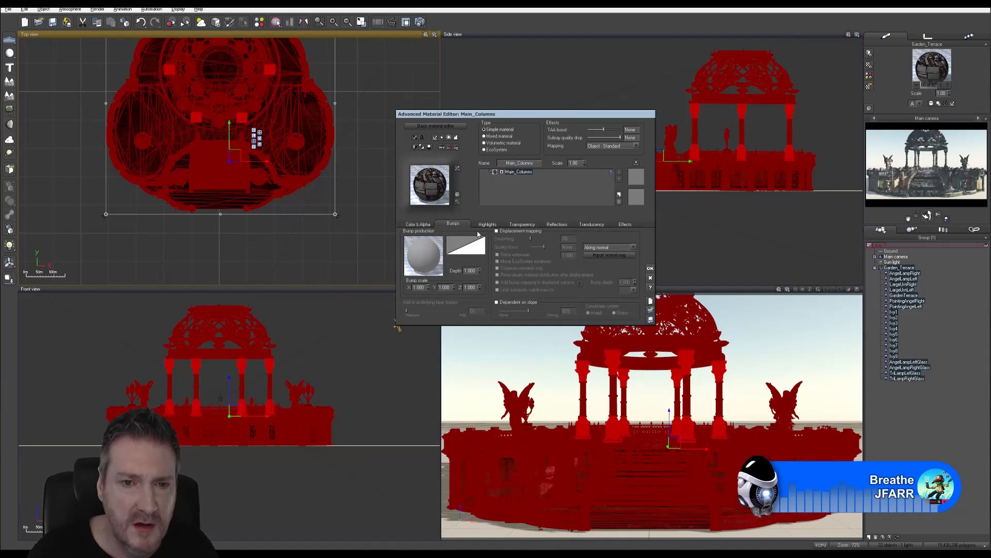
{"action": "left_click", "coordinate": [604, 255]}
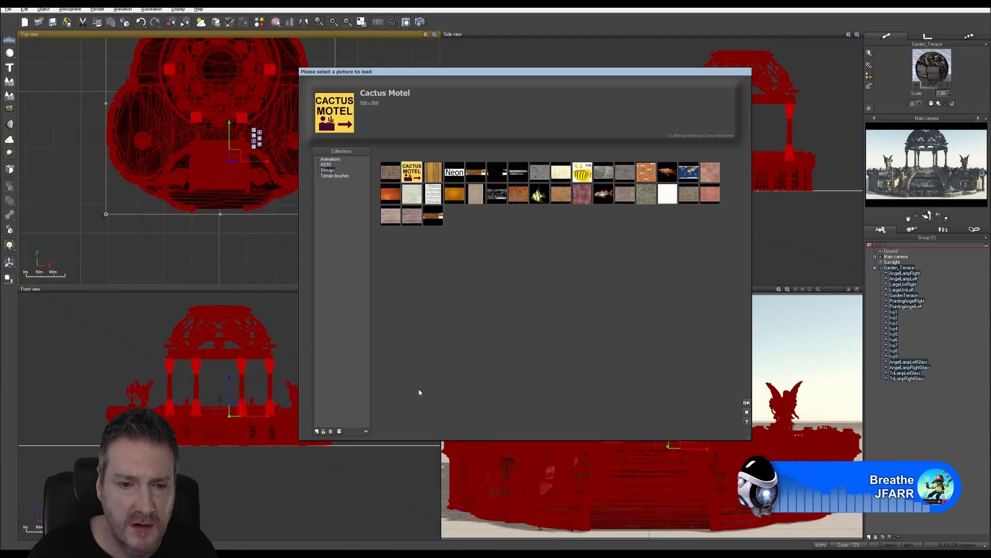
{"action": "left_click", "coordinate": [367, 431]}
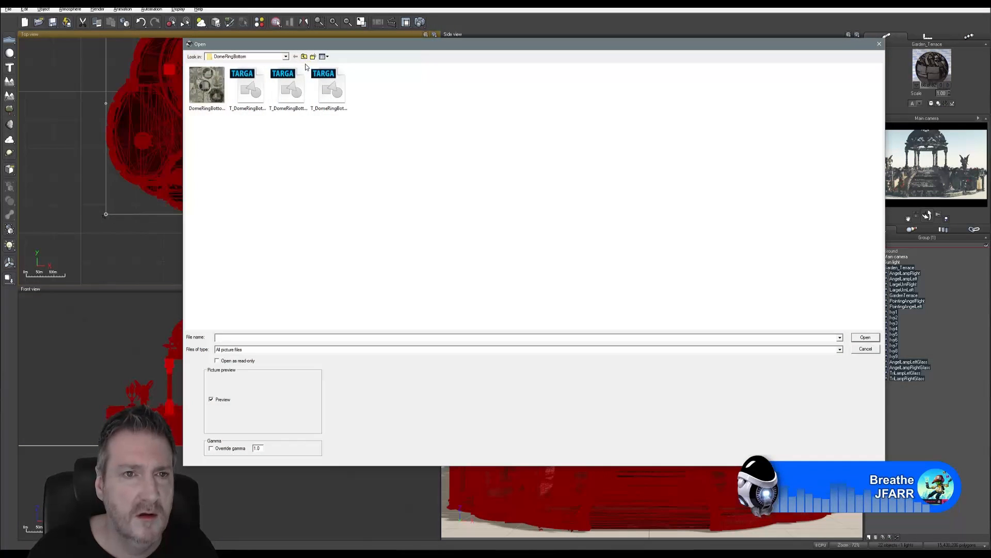
{"action": "left_click", "coordinate": [304, 56]}
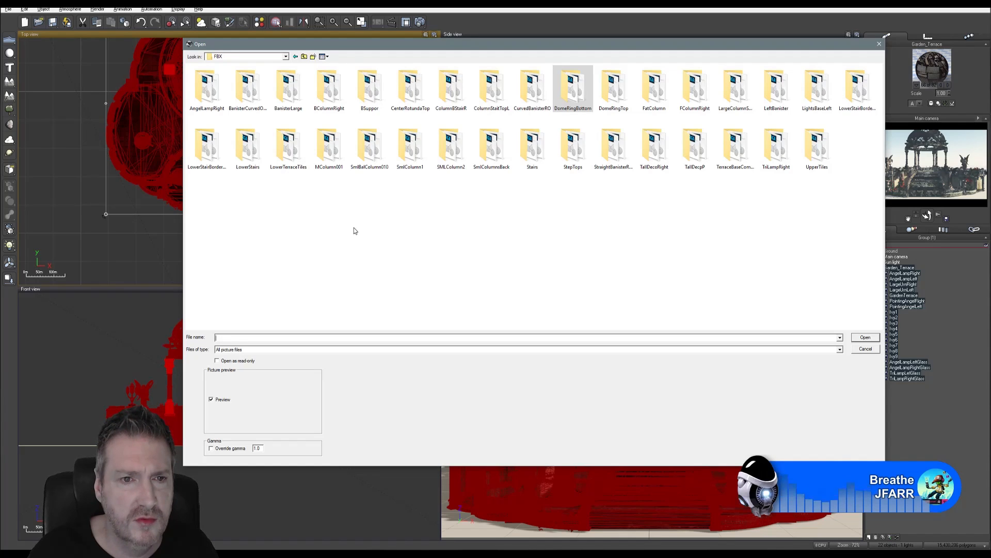
{"action": "left_click", "coordinate": [329, 147]}
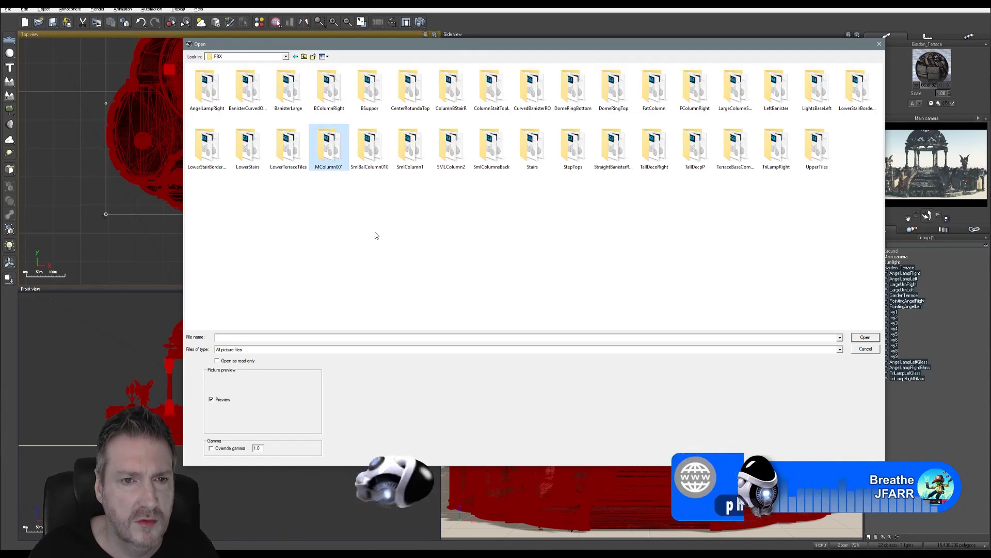
{"action": "key", "text": "Return"}
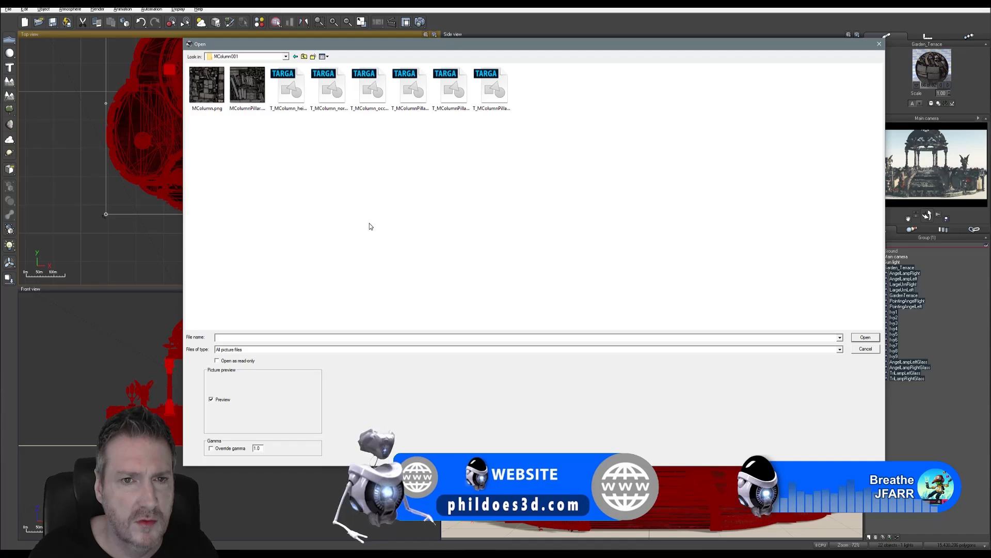
{"action": "left_click", "coordinate": [304, 57]}
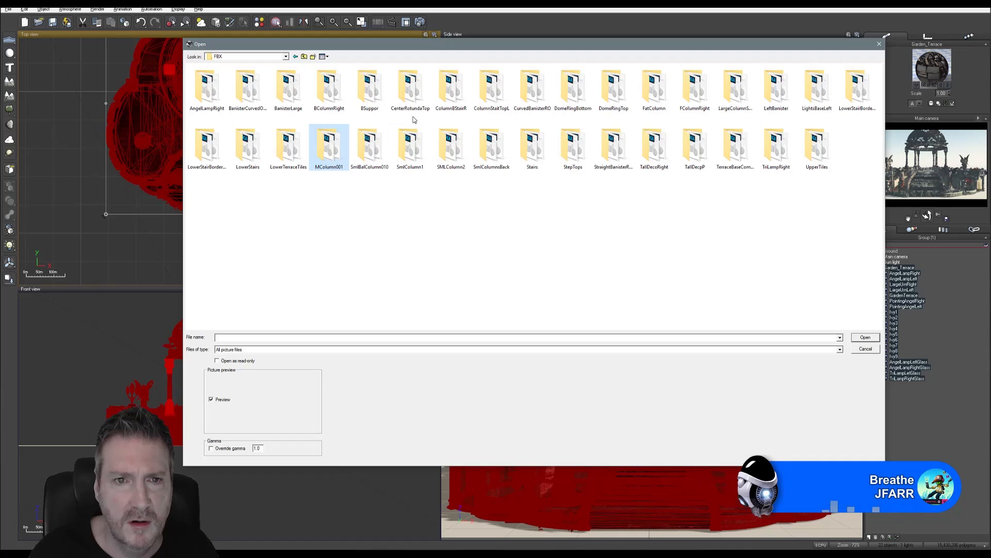
{"action": "double_click", "coordinate": [410, 88]}
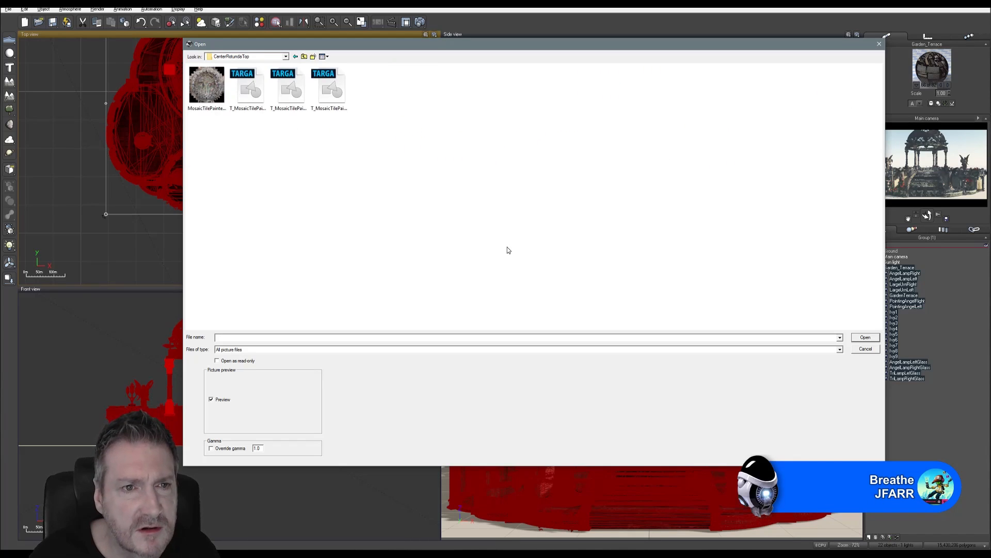
{"action": "left_click", "coordinate": [304, 56]}
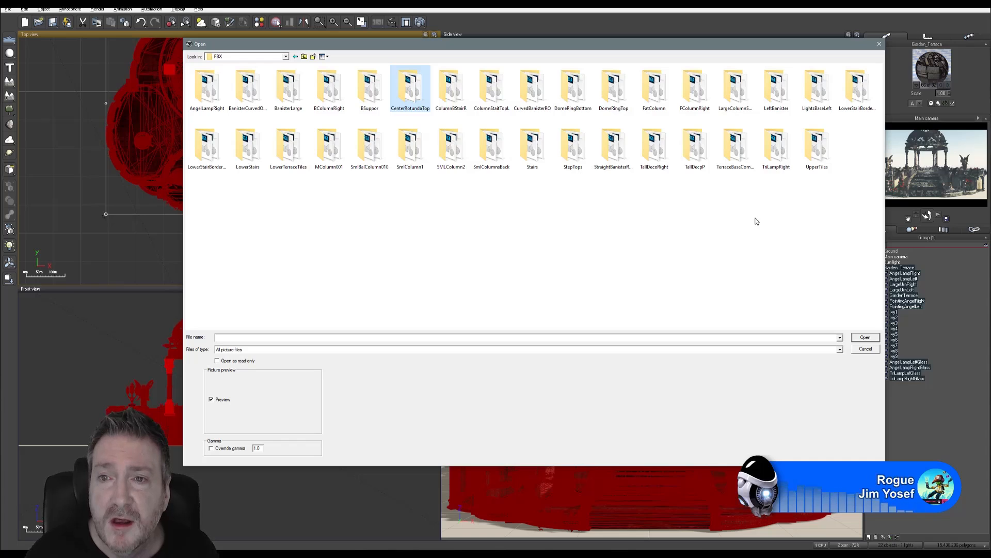
{"action": "left_click", "coordinate": [741, 99]}
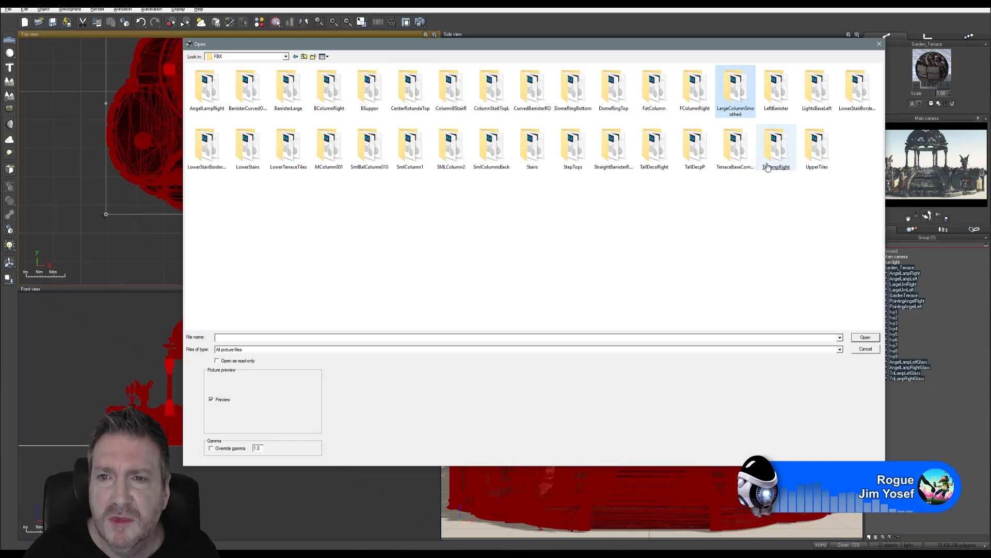
{"action": "left_click", "coordinate": [304, 56]}
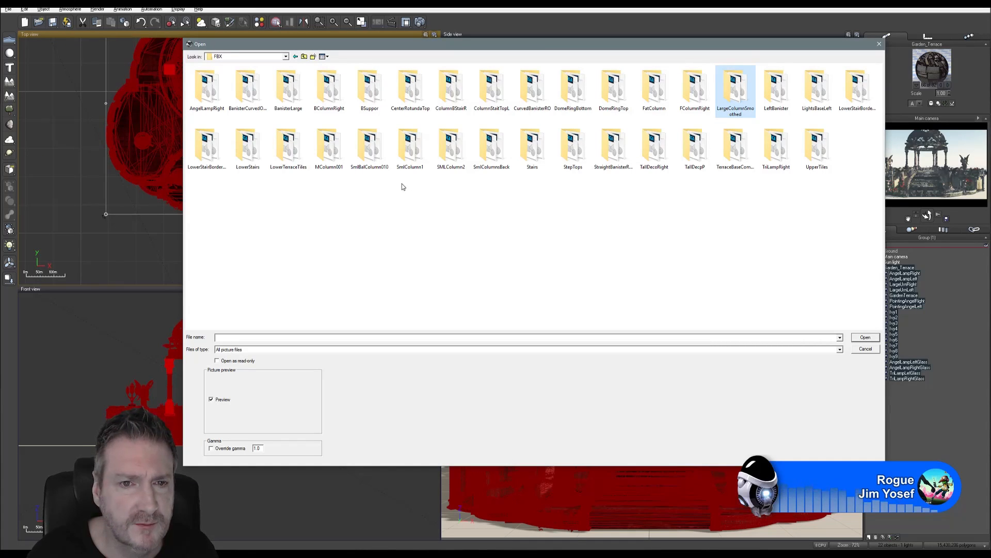
Load T_MColumn_normal.tga from the MColumn001 folder as the Main_Columns normal map.
{"action": "left_click", "coordinate": [331, 155]}
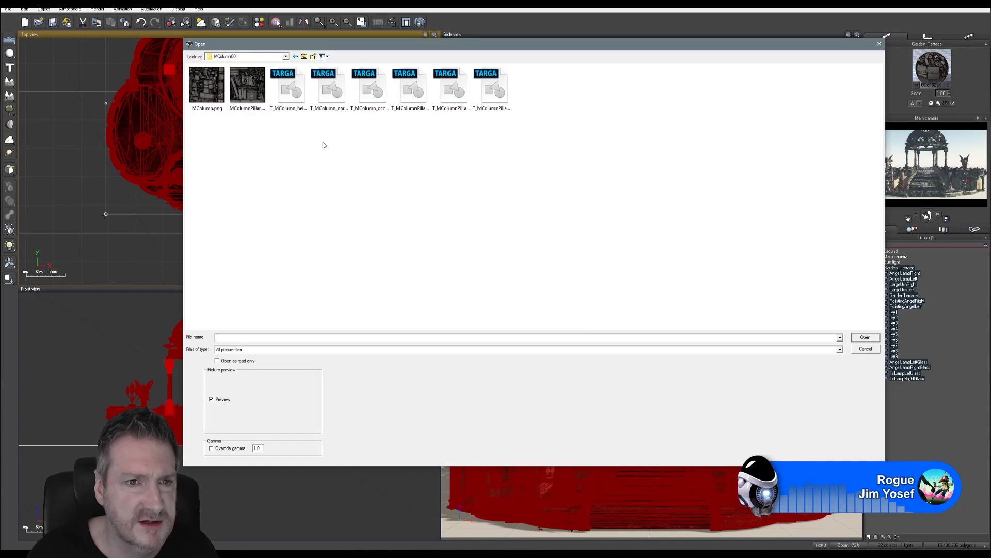
{"action": "left_click", "coordinate": [333, 90]}
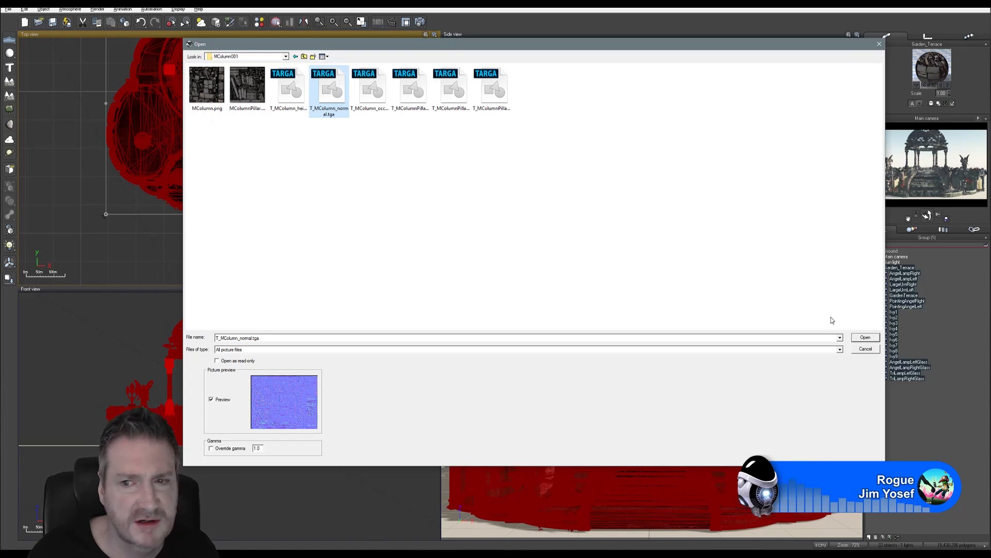
{"action": "left_click", "coordinate": [866, 349]}
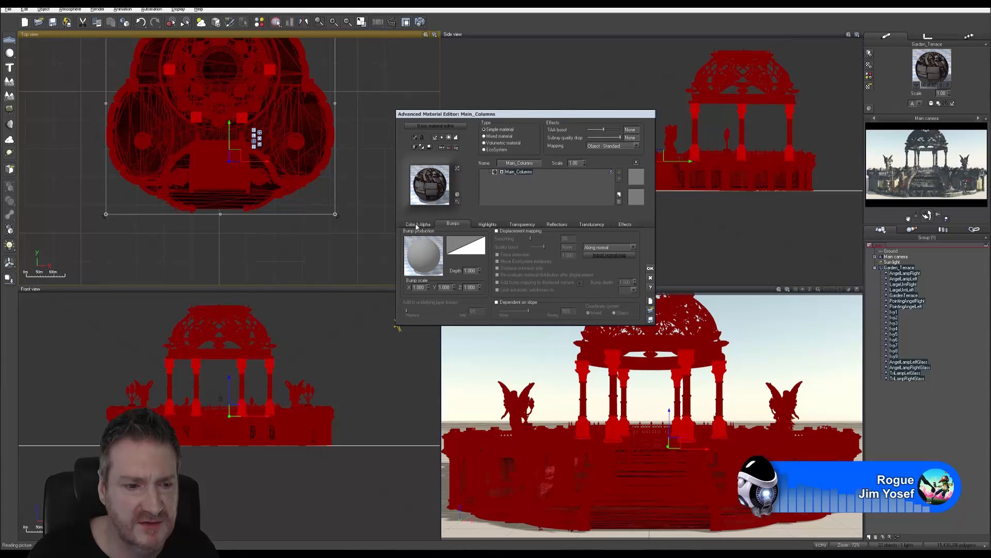
Edit the color function of Main_Columns, titling its color texture node "Main_Columns texture" and its normal map node "Main_Columns Normal".
{"action": "left_click", "coordinate": [417, 225]}
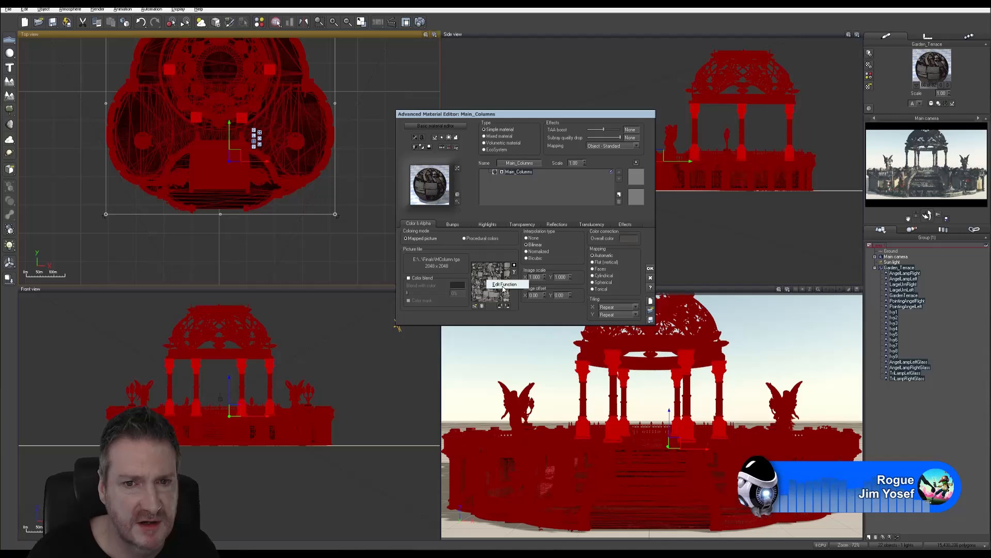
{"action": "left_click", "coordinate": [504, 289]}
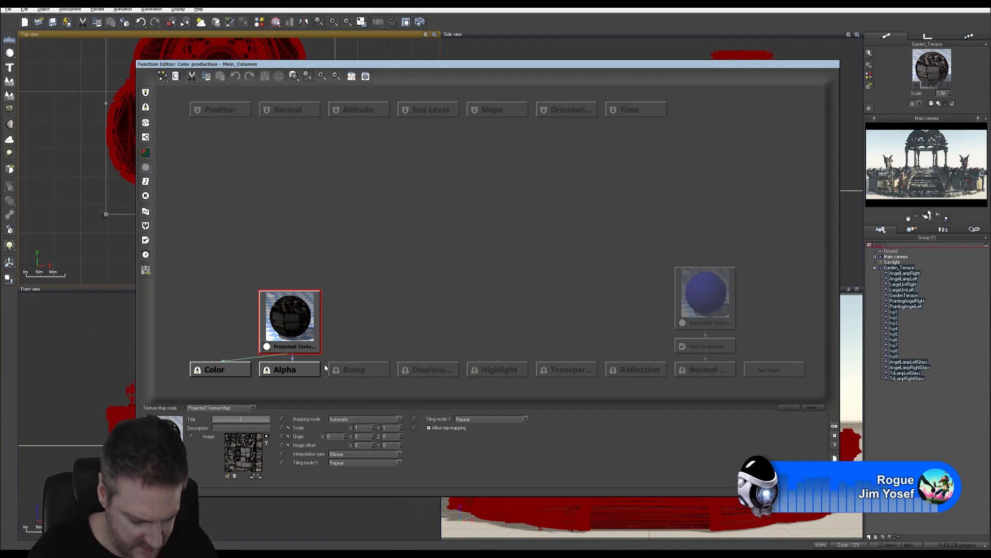
{"action": "type", "text": "texture"}
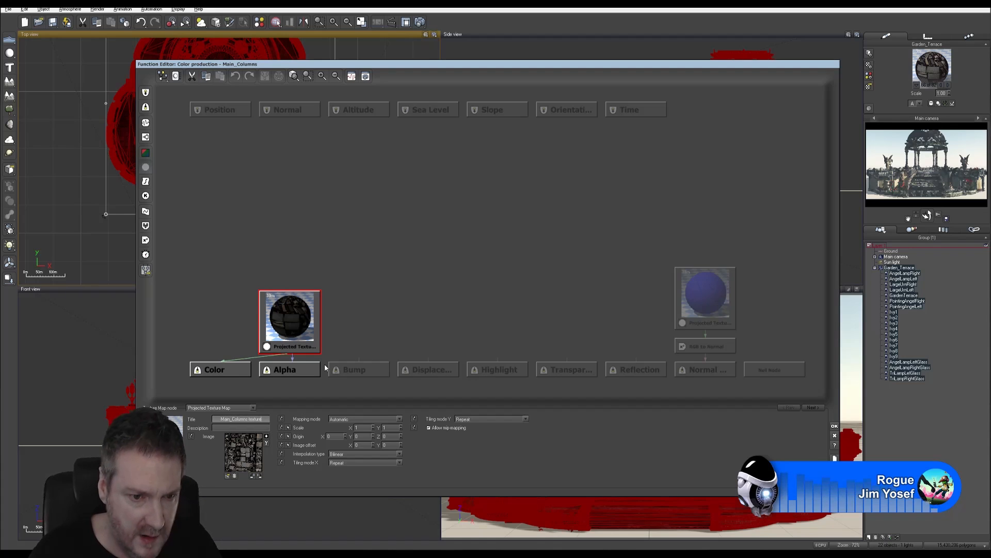
{"action": "left_click", "coordinate": [692, 309]}
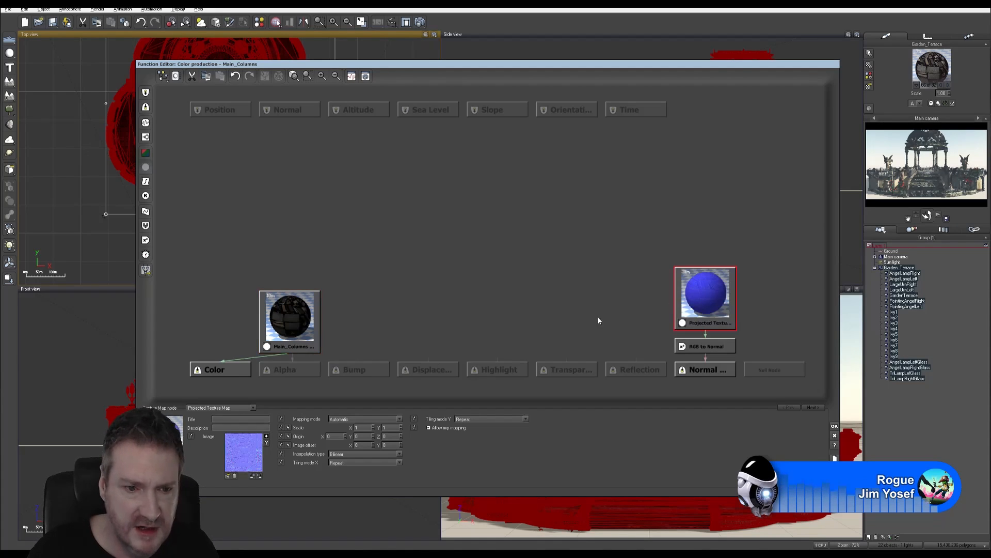
{"action": "left_click", "coordinate": [242, 418]}
{"action": "type", "text": "Main_Columns"}
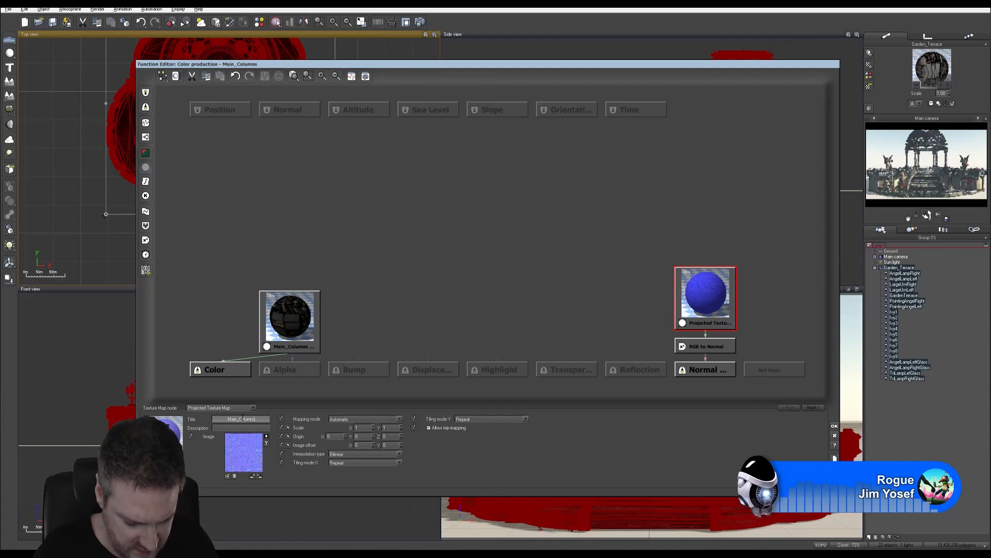
{"action": "type", "text": " Normal"}
{"action": "key", "text": "Return"}
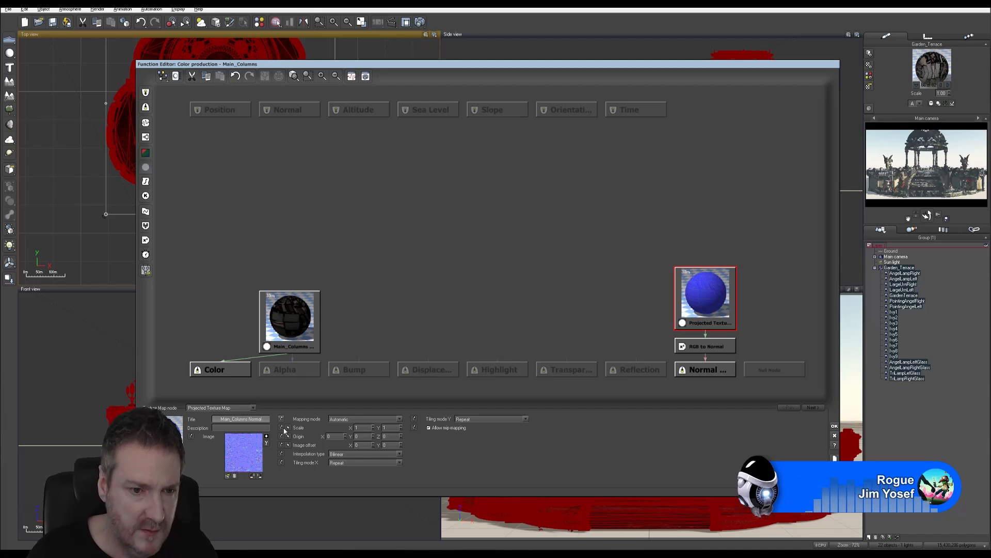
Override the image gamma of the Main_Columns normal map with 1.000 and accept the function changes.
{"action": "left_click", "coordinate": [267, 444]}
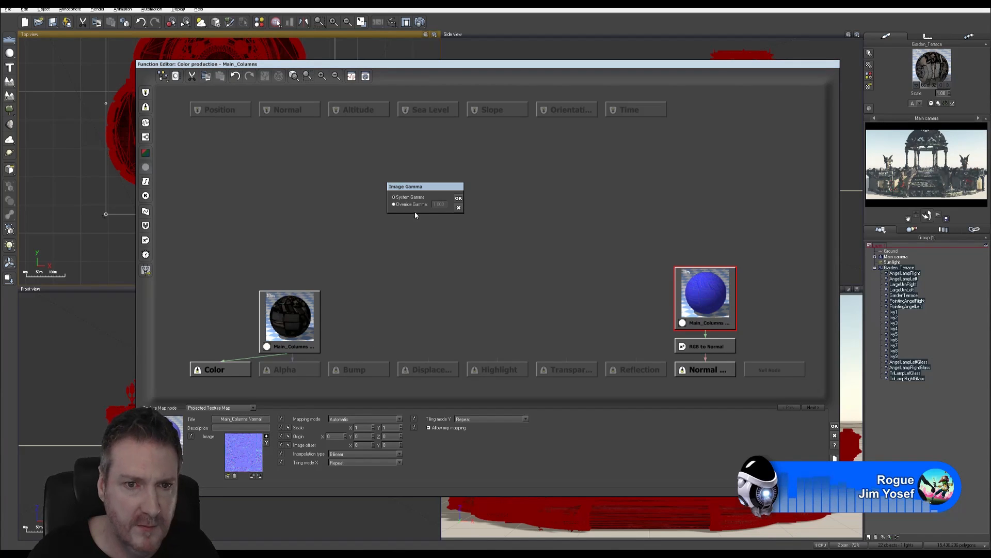
{"action": "left_click", "coordinate": [429, 205]}
{"action": "left_click", "coordinate": [459, 198]}
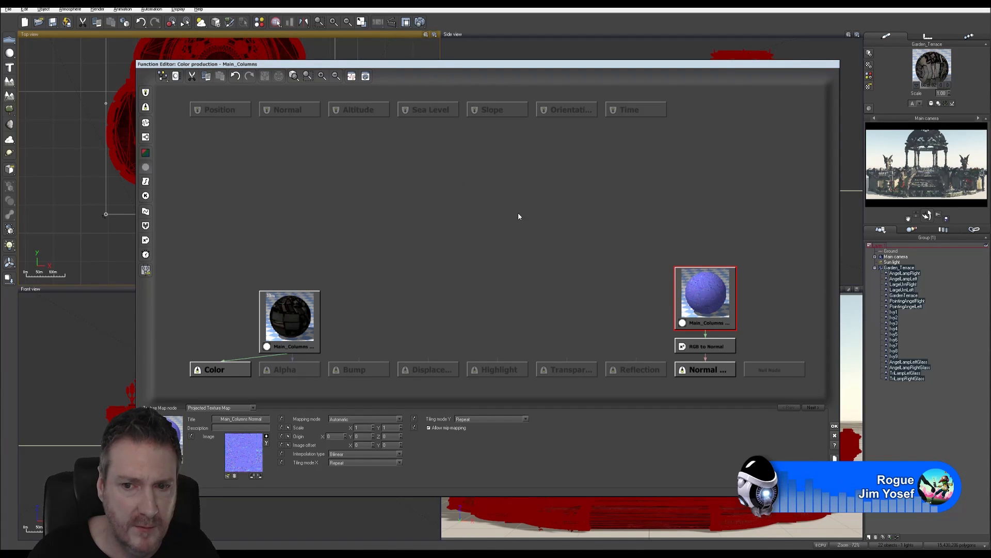
{"action": "left_click", "coordinate": [834, 423]}
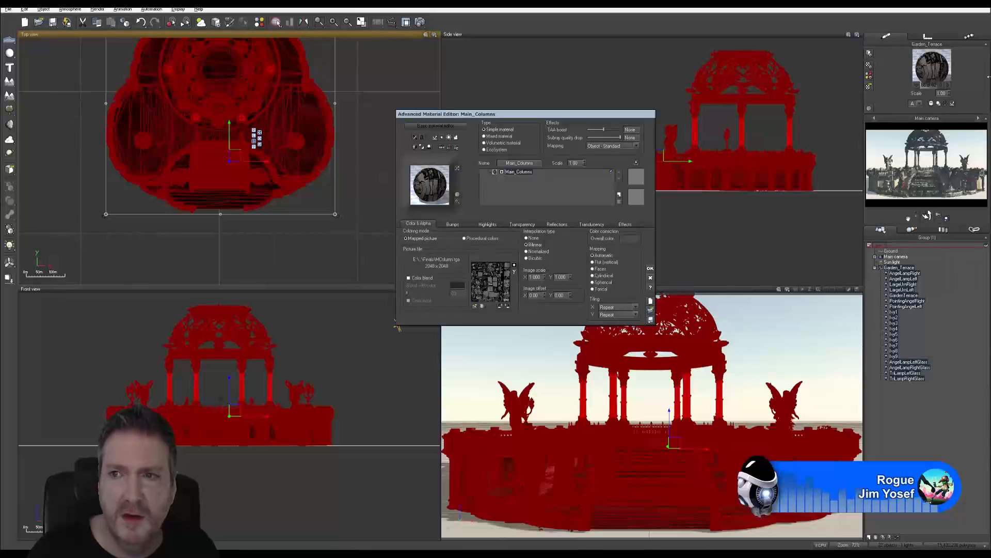
Switch to the material using the MColumnPillar.tga picture, rename it Main_Column_Pillars, and copy the name.
{"action": "left_click", "coordinate": [950, 85]}
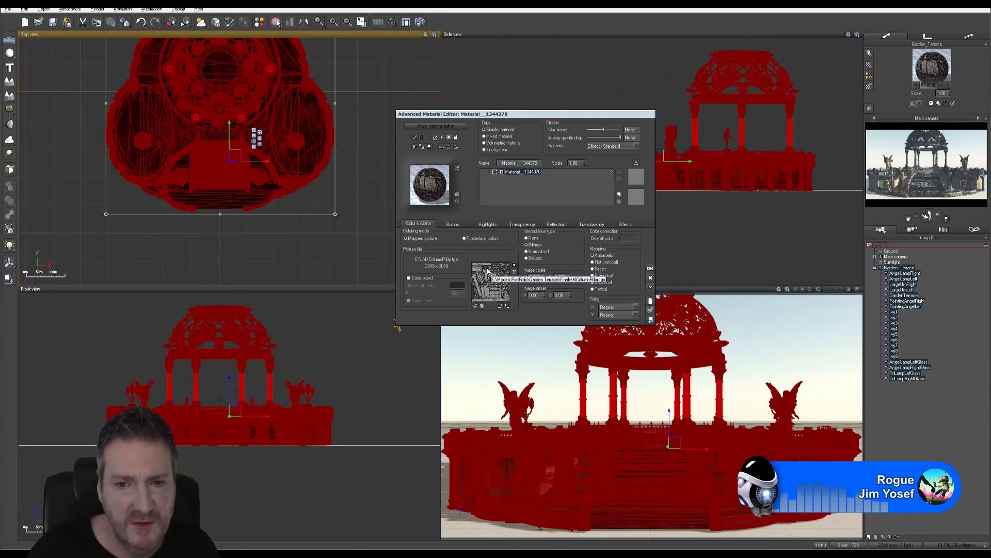
{"action": "double_click", "coordinate": [531, 163]}
{"action": "type", "text": "M"}
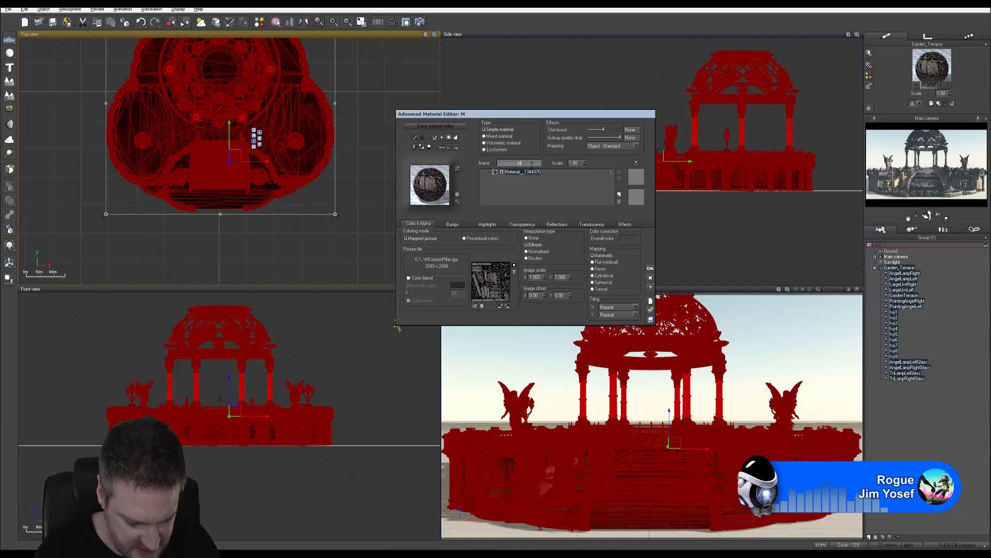
{"action": "type", "text": "ain_"}
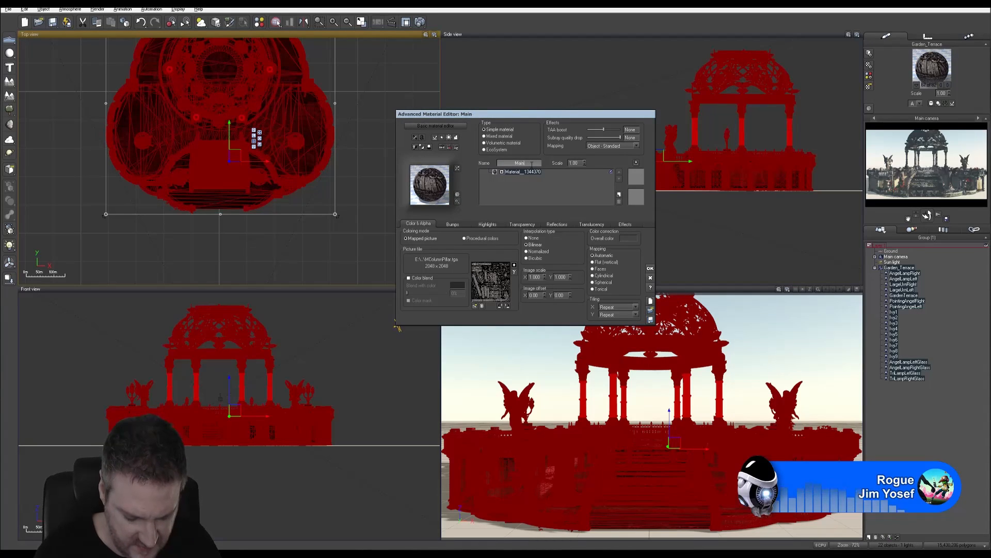
{"action": "type", "text": "Column"}
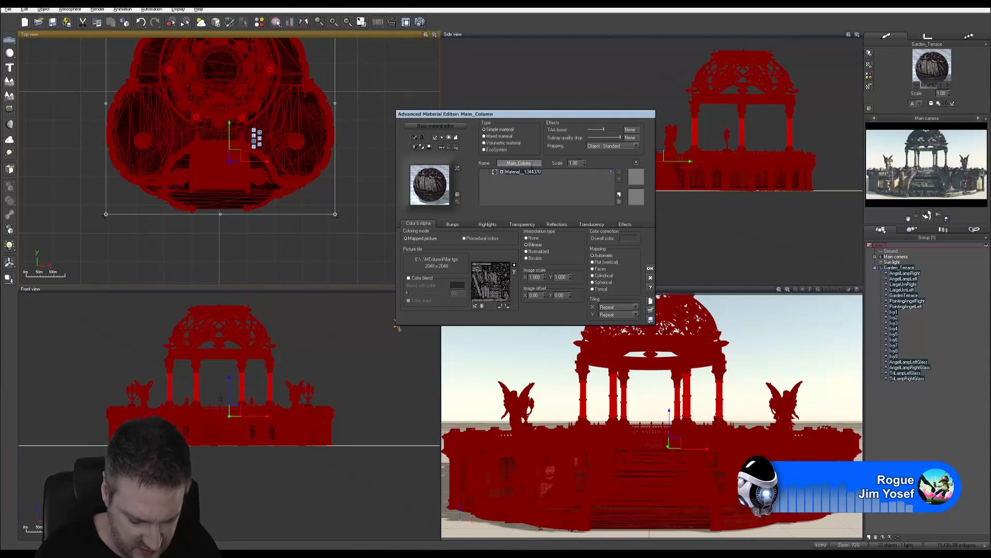
{"action": "type", "text": "_Pillars"}
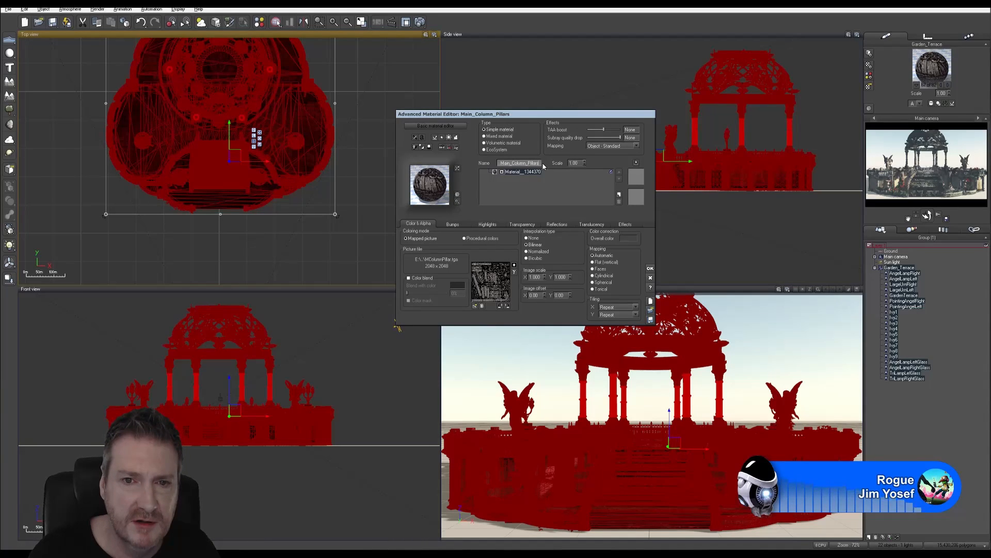
{"action": "left_click_drag", "start_coordinate": [528, 163], "coordinate": [460, 164]}
{"action": "key", "text": "ctrl+c"}
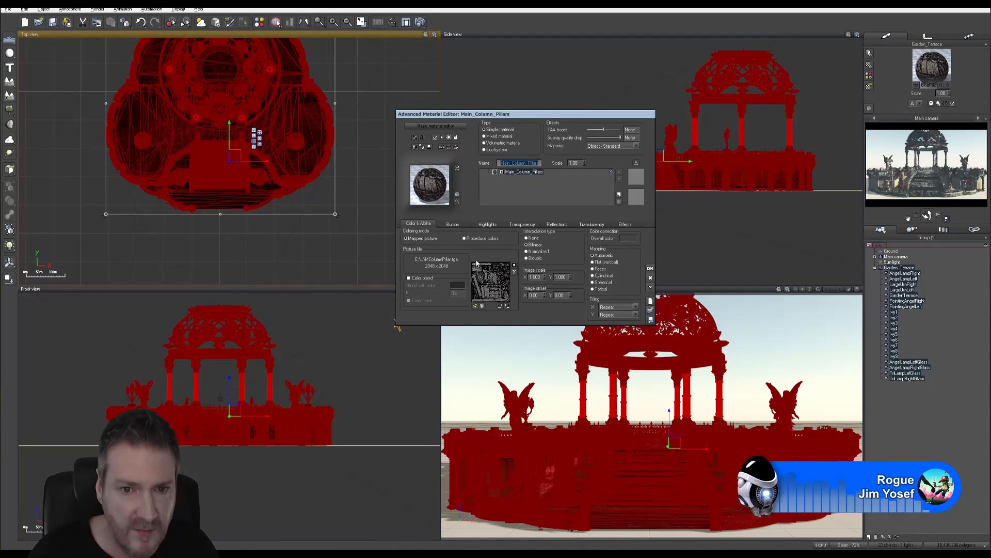
Import T_MColumnPillar_normal.tga from the MColumn001 folder as the normal map of Main_Column_Pillars.
{"action": "left_click", "coordinate": [459, 224]}
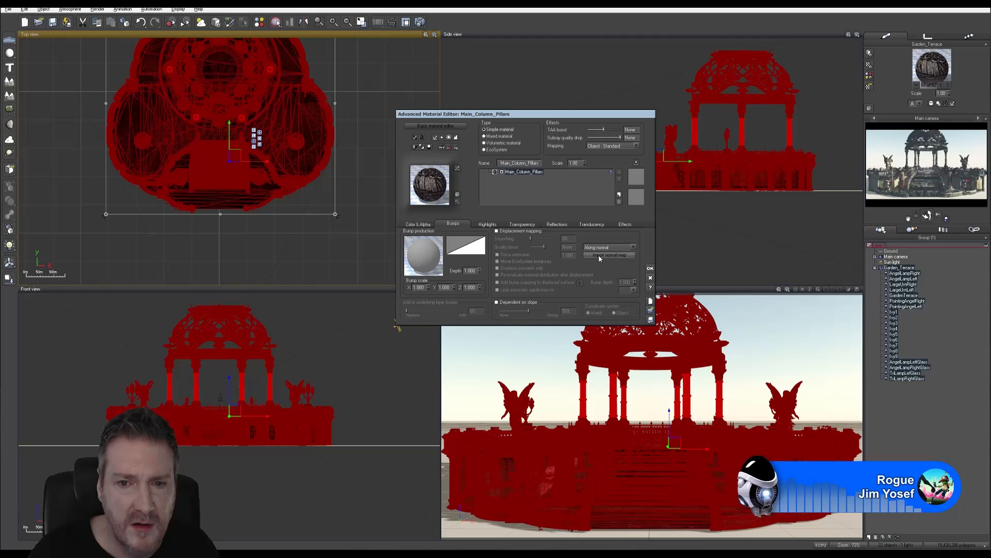
{"action": "left_click", "coordinate": [600, 256]}
{"action": "left_click", "coordinate": [366, 430]}
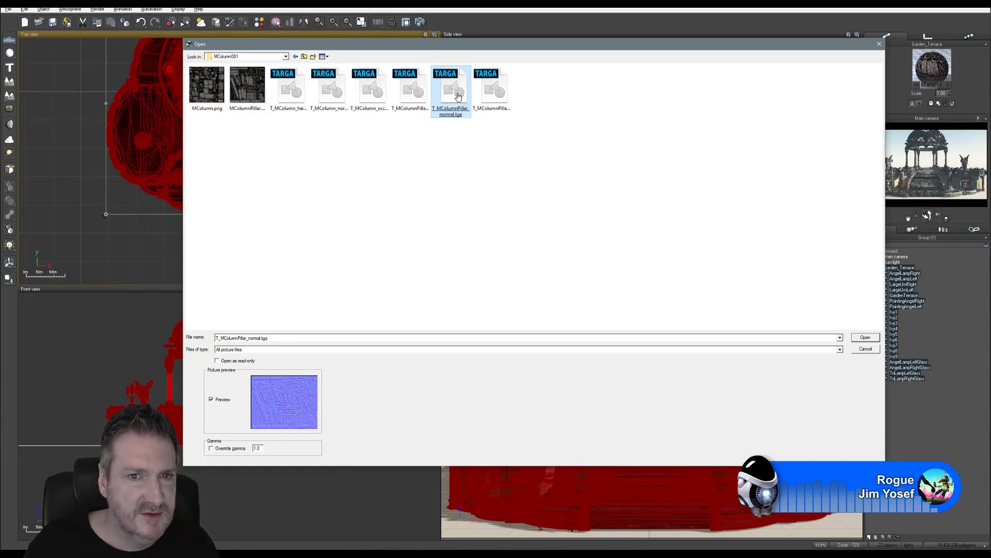
{"action": "key", "text": "Return"}
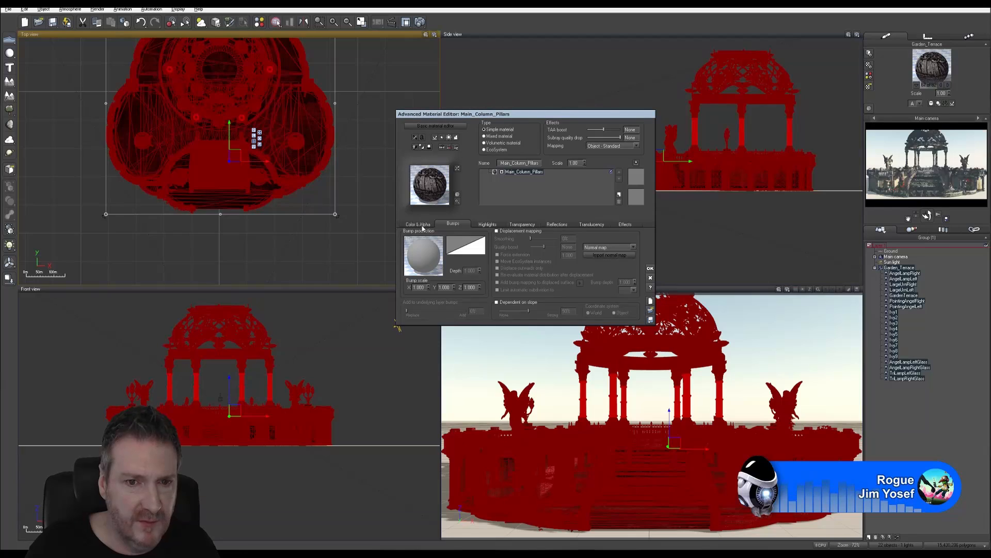
Edit the color function of Main_Column_Pillars, titling its color texture node "Main_Column_Pillars Texture" and its normal map node "Main_Column_Pillars Normal".
{"action": "left_click", "coordinate": [419, 224]}
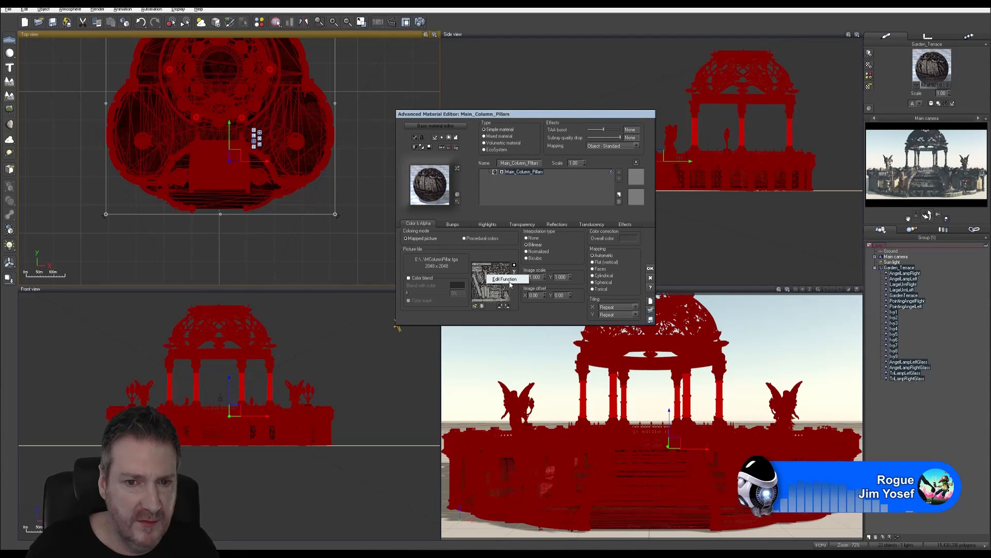
{"action": "left_click", "coordinate": [509, 283]}
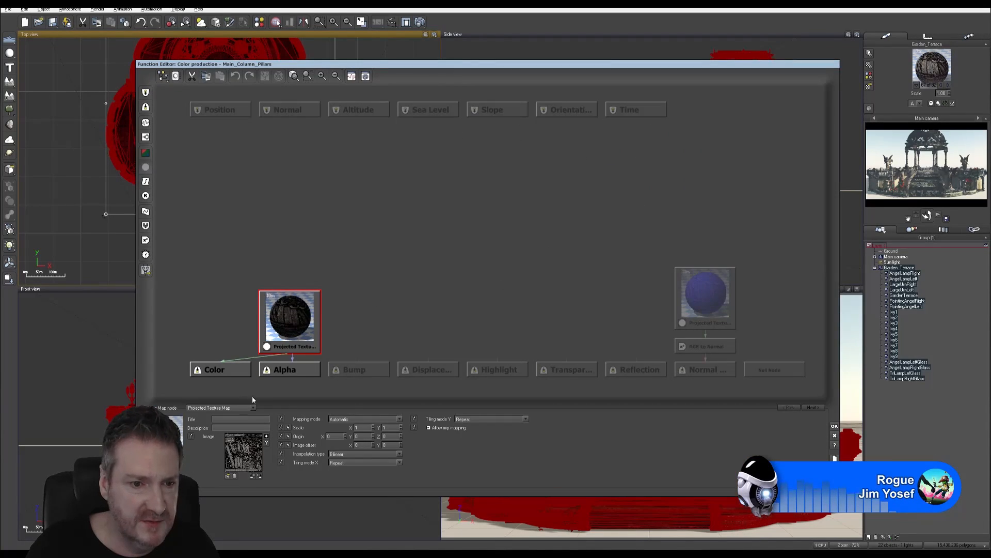
{"action": "type", "text": "Textu"}
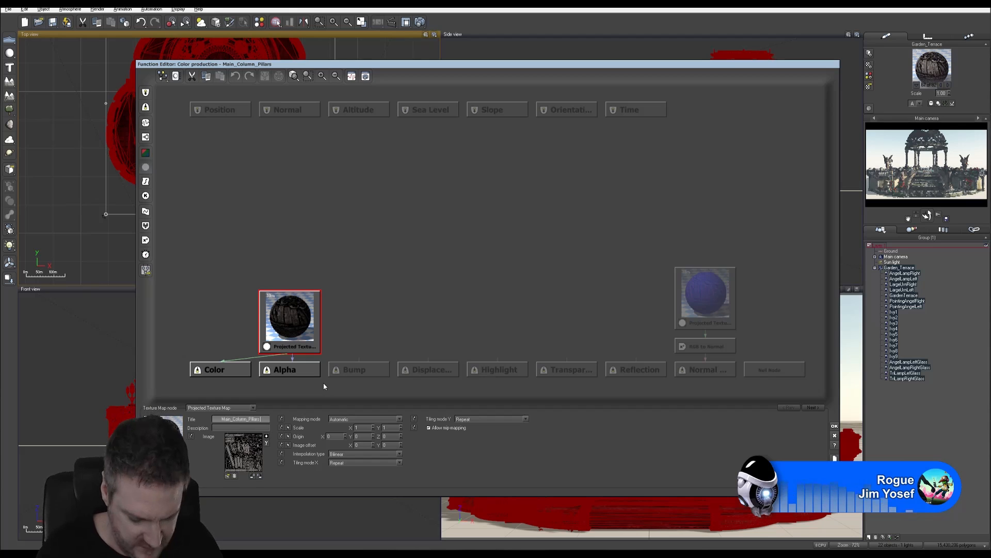
{"action": "type", "text": "re"}
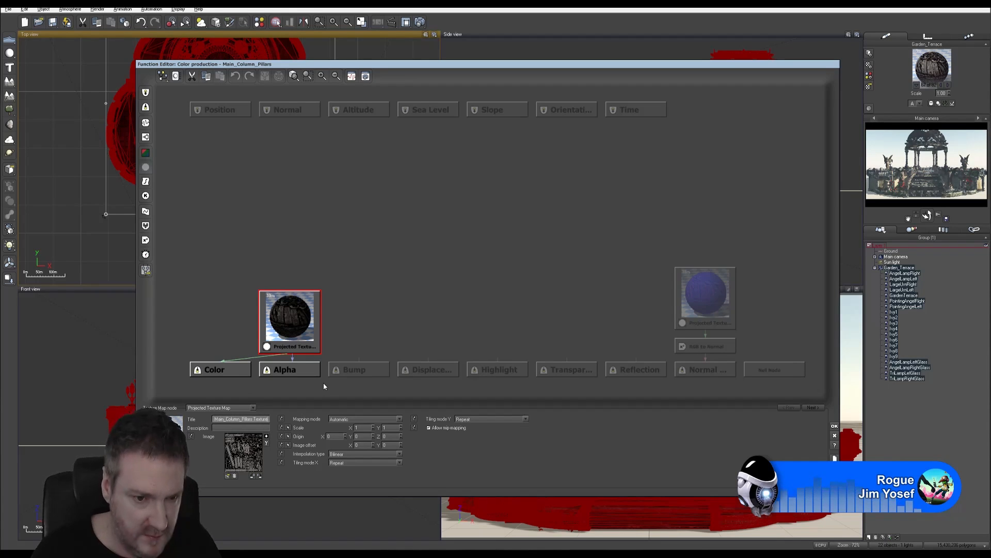
{"action": "left_click", "coordinate": [684, 305]}
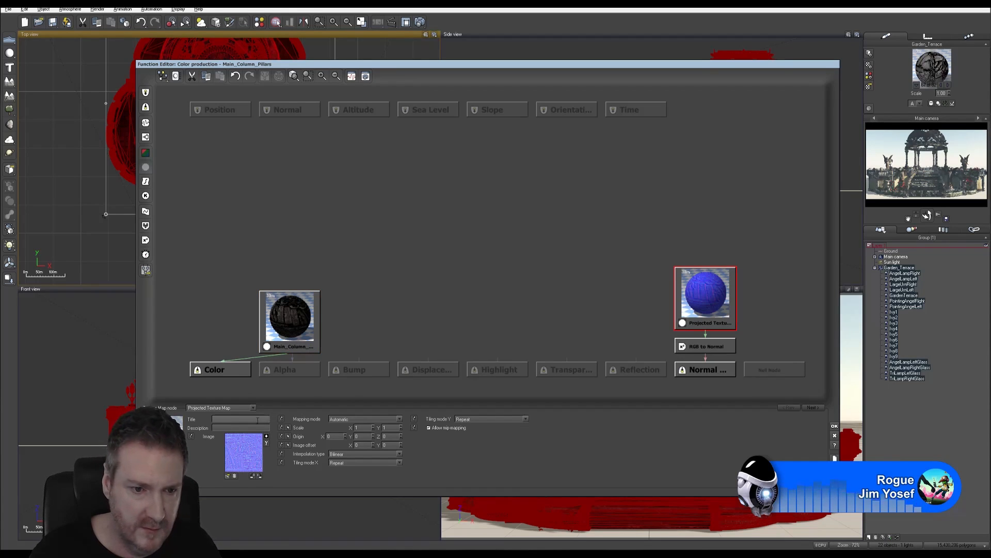
{"action": "key", "text": "ctrl+v"}
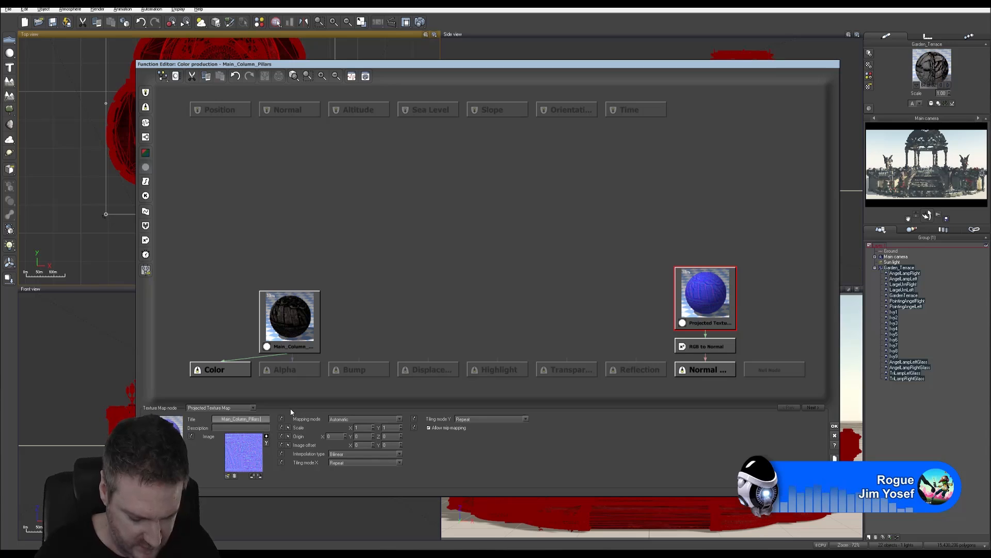
{"action": "type", "text": "Normal"}
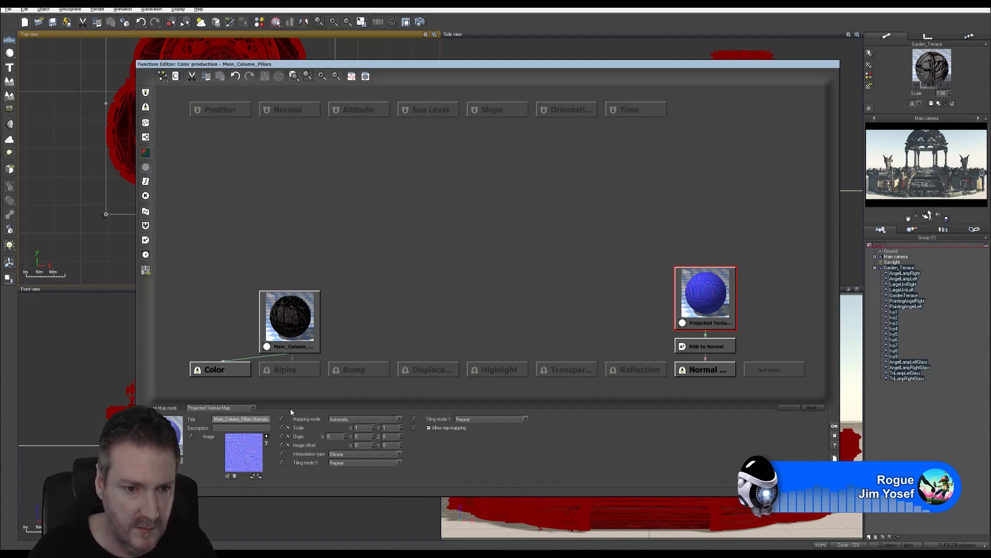
Override the image gamma of the Main_Column_Pillars normal map with 1.000 and accept the function changes.
{"action": "left_click", "coordinate": [267, 443]}
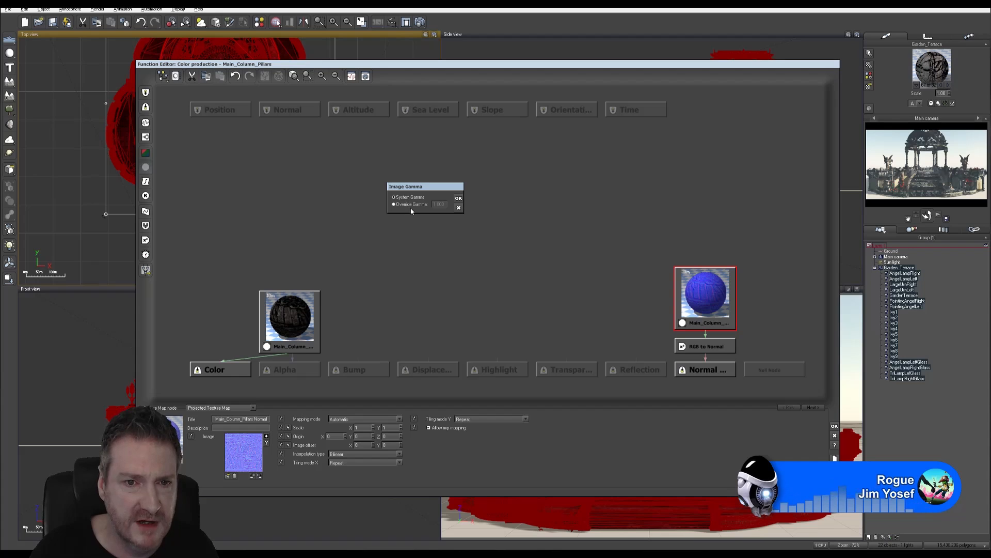
{"action": "left_click", "coordinate": [419, 205]}
{"action": "left_click", "coordinate": [459, 199]}
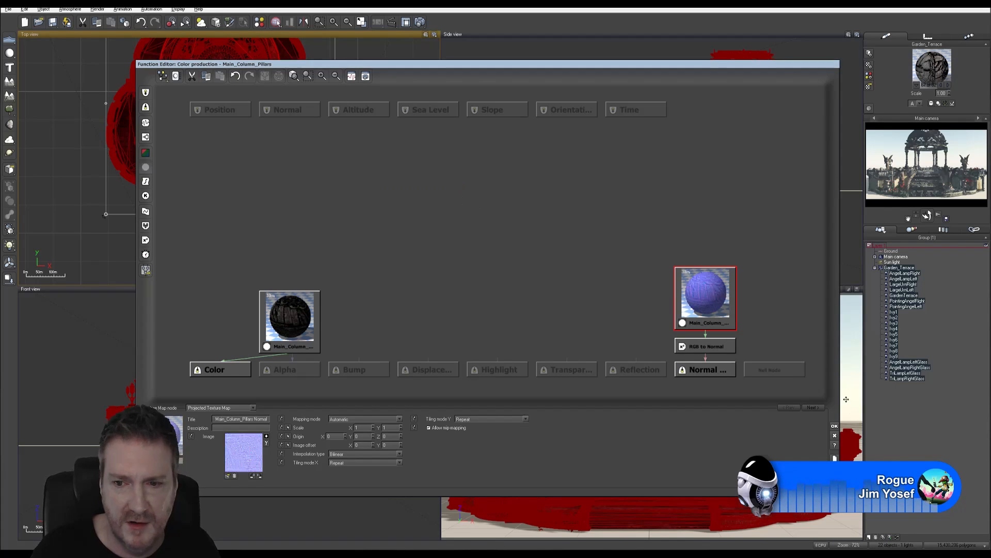
{"action": "left_click", "coordinate": [835, 426]}
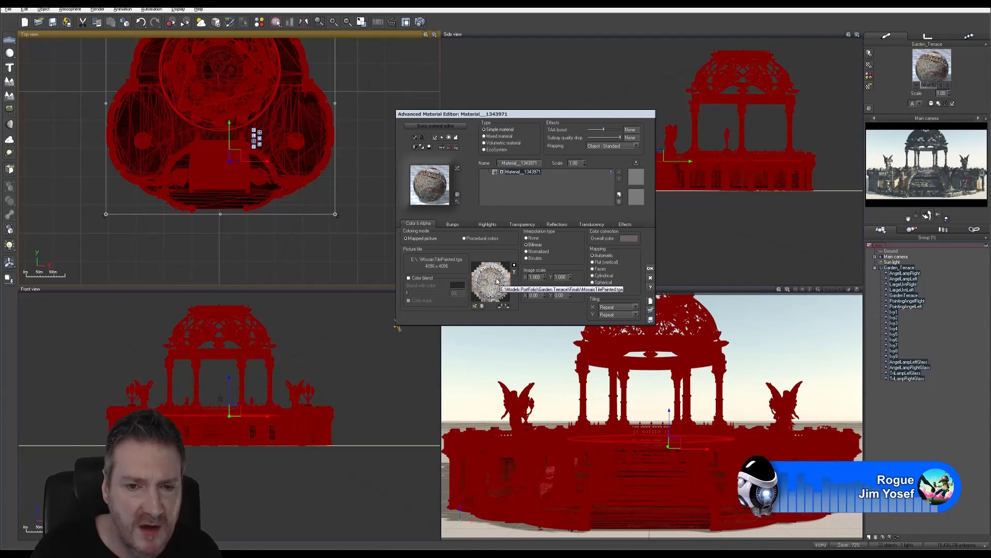
{"action": "double_click", "coordinate": [537, 163]}
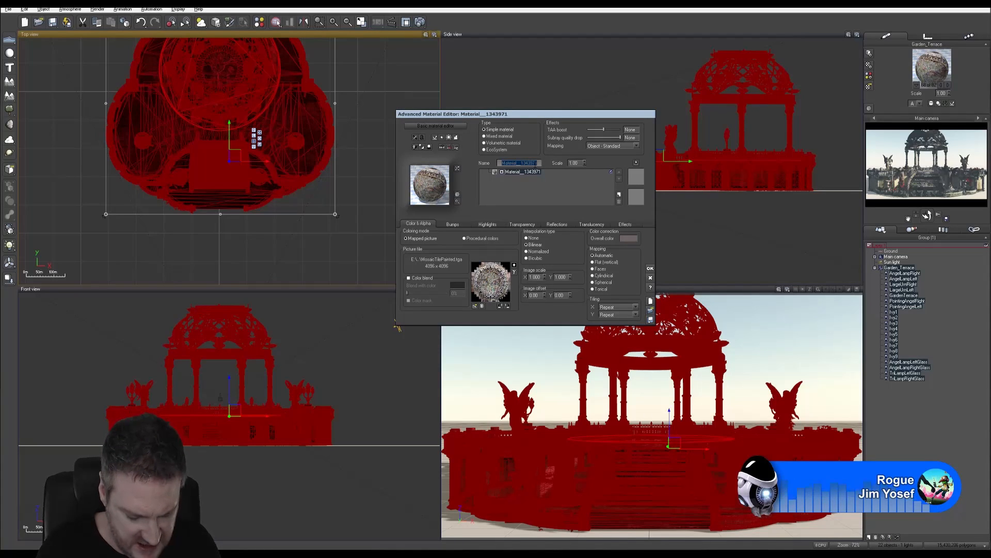
{"action": "type", "text": "Moasic"}
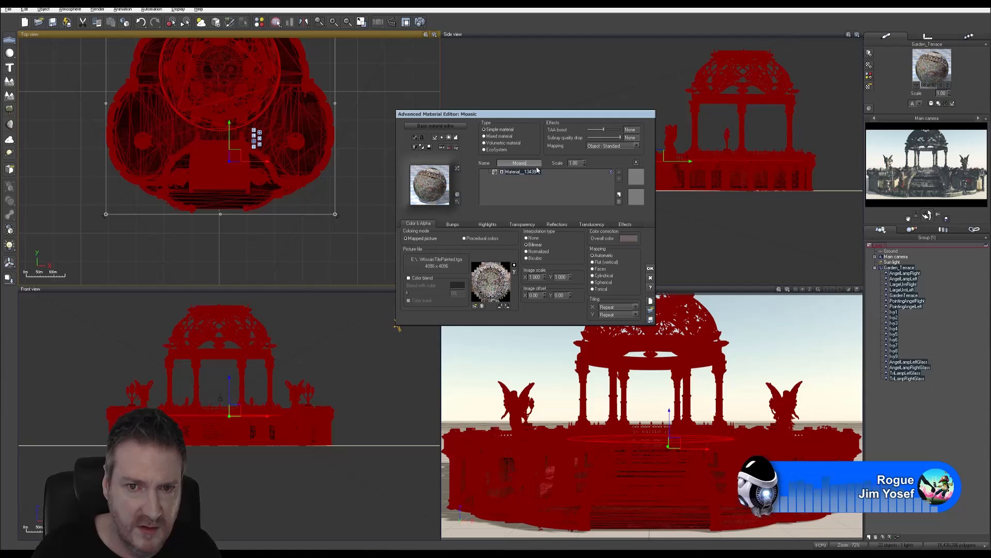
{"action": "left_click_drag", "start_coordinate": [526, 163], "coordinate": [498, 163]}
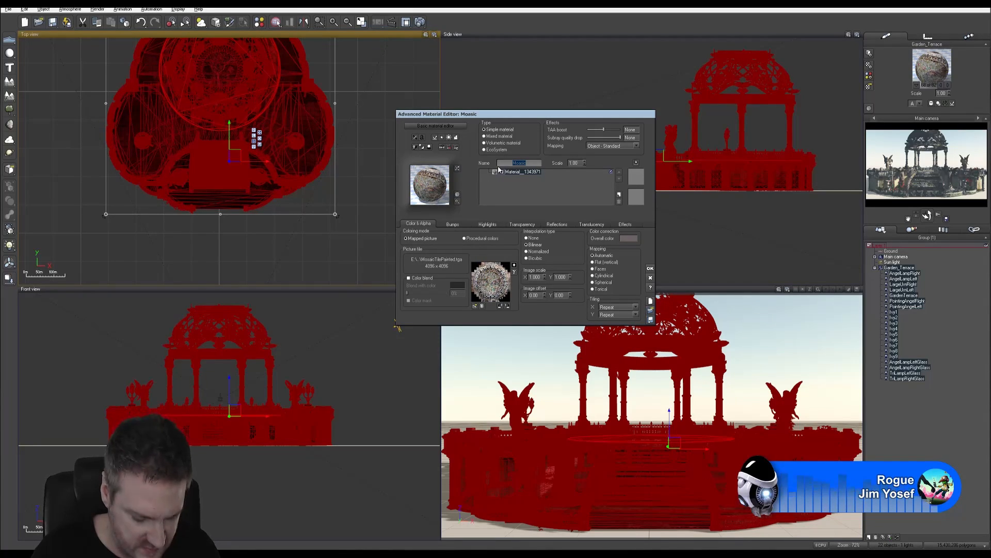
{"action": "key", "text": "Return"}
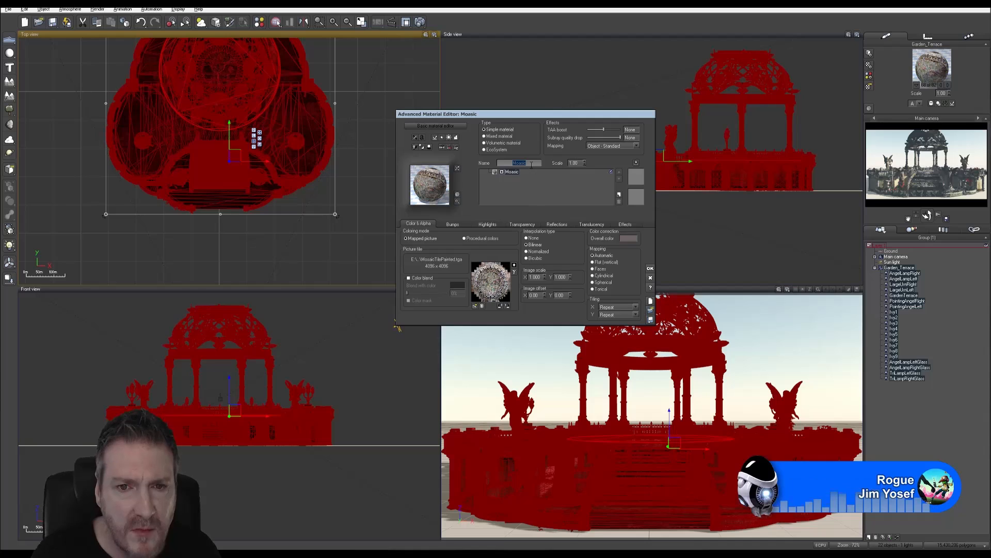
{"action": "left_click", "coordinate": [530, 163]}
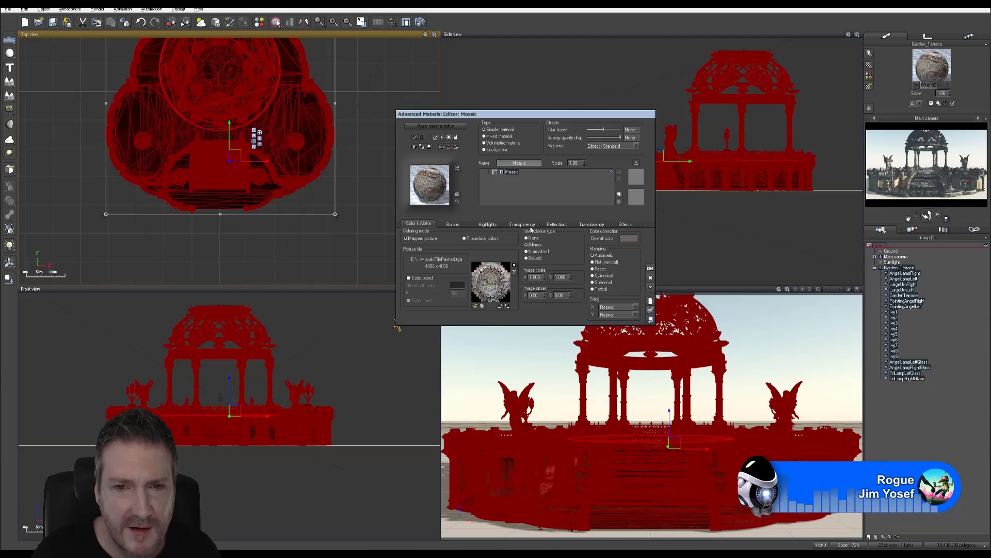
Rename the material that uses the MosaicTilePainted.tga picture as Mosaic.
{"action": "double_click", "coordinate": [533, 164]}
{"action": "type", "text": "M"}
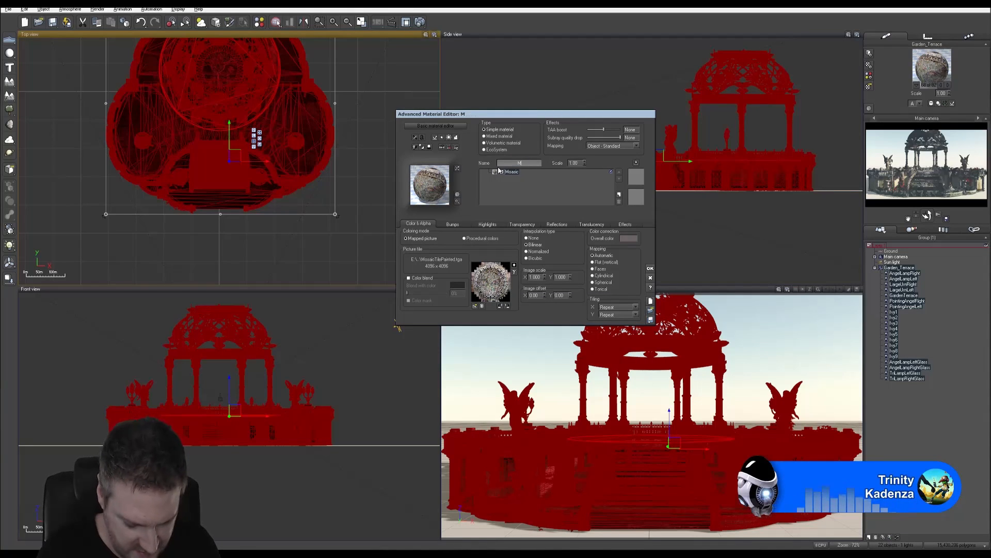
{"action": "type", "text": "osaic"}
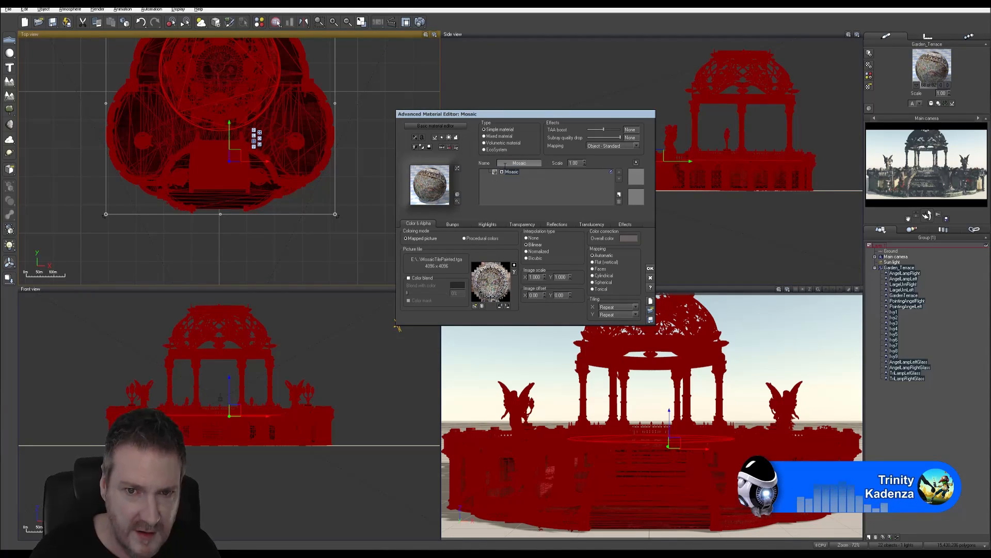
{"action": "key", "text": "Return"}
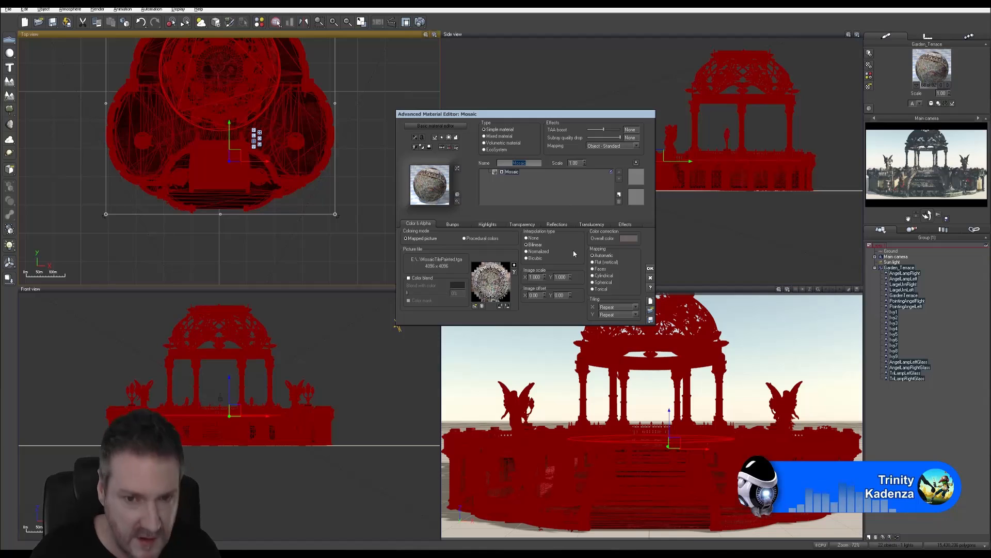
Import T_MosaicTilePainted_normal.tga from the CenterRotundaTop folder as the normal map of the Mosaic material.
{"action": "left_click", "coordinate": [456, 226]}
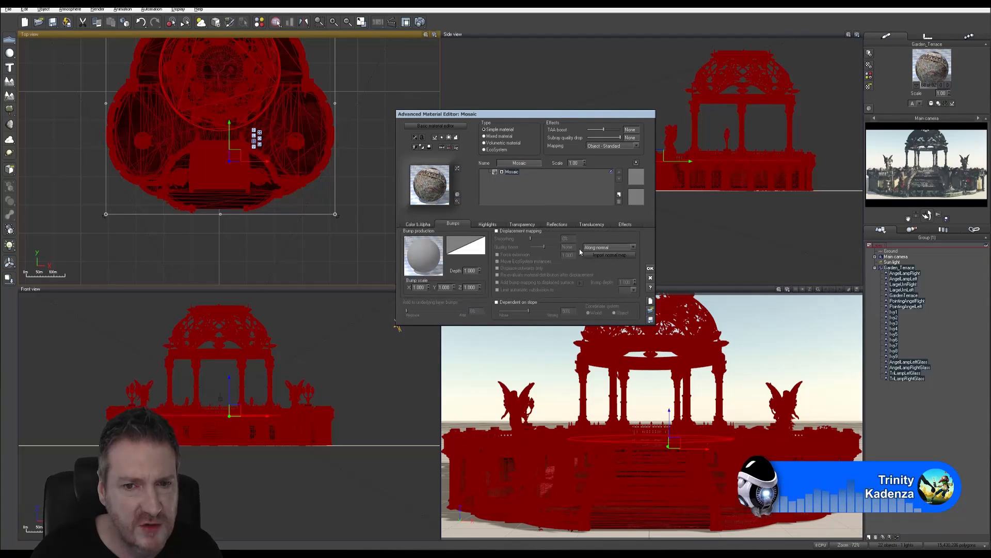
{"action": "left_click", "coordinate": [601, 254]}
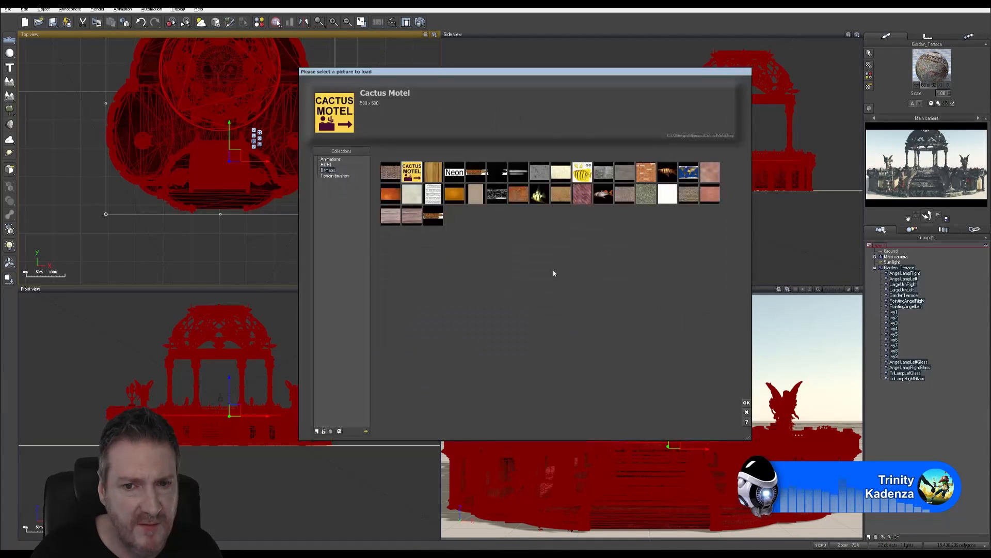
{"action": "left_click", "coordinate": [363, 431]}
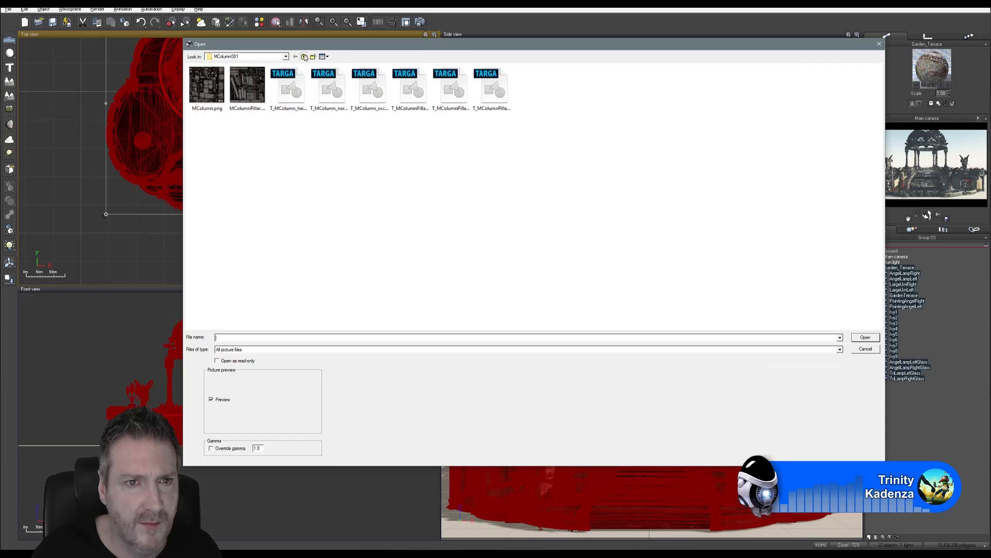
{"action": "left_click", "coordinate": [304, 56]}
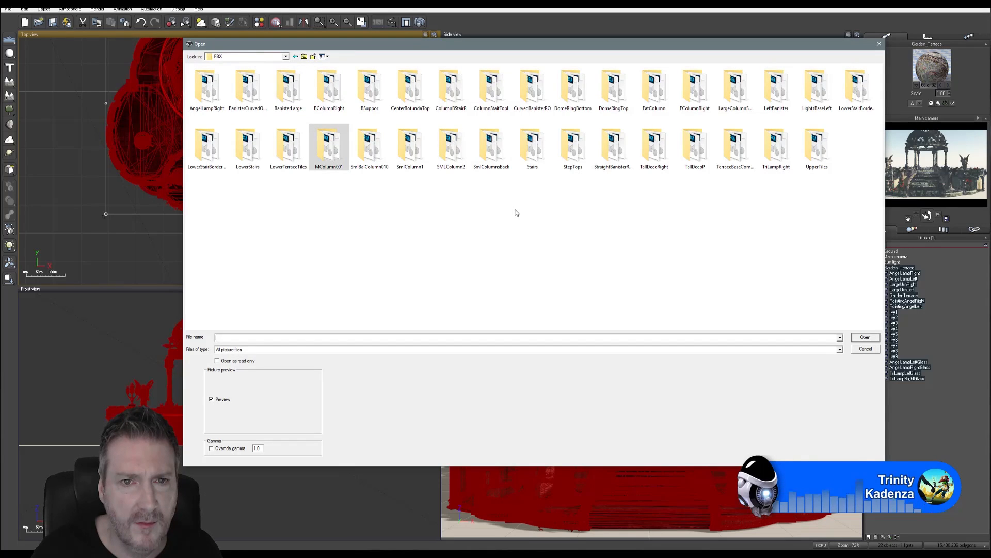
{"action": "double_click", "coordinate": [410, 88]}
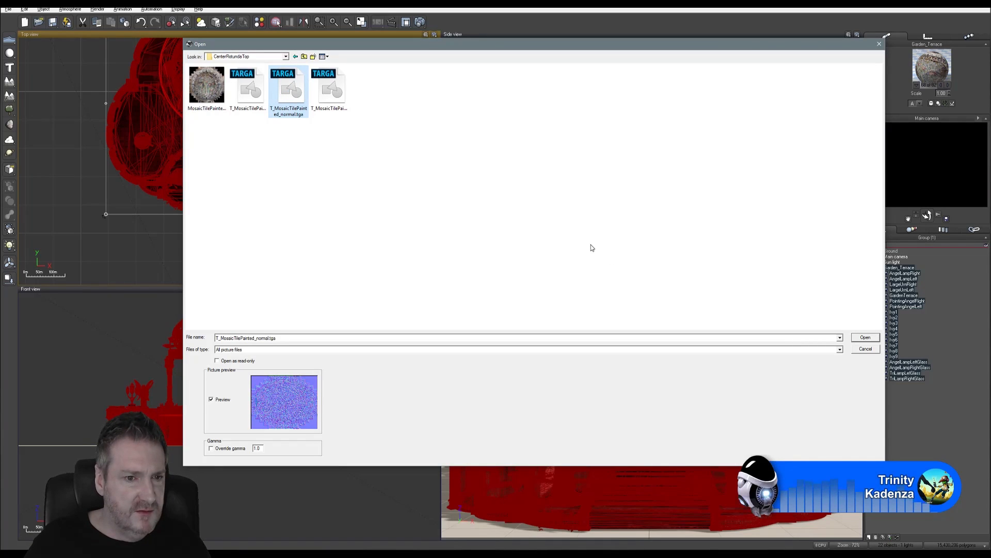
{"action": "left_click", "coordinate": [866, 337]}
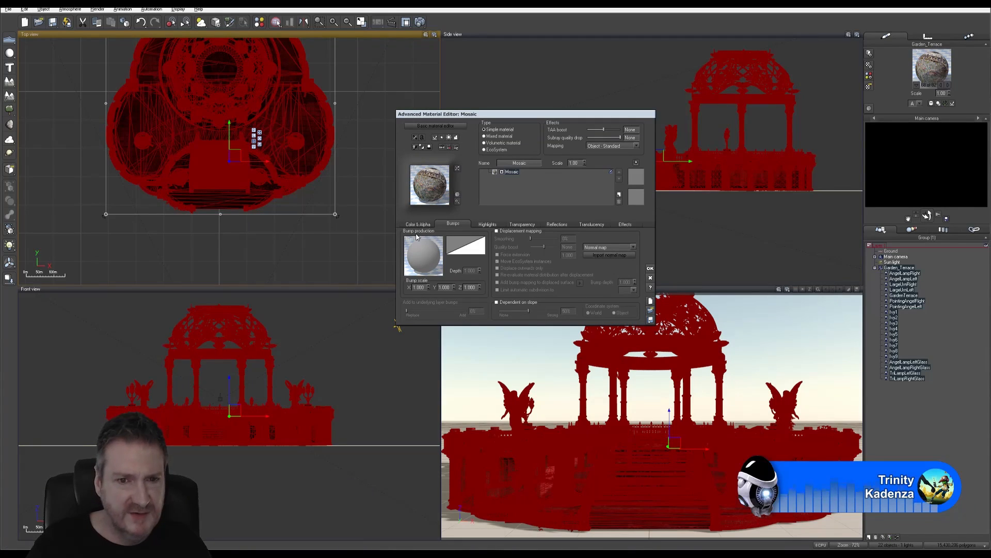
Edit the color function of Mosaic, titling its color texture node "Mosaic Texture" and its normal map node "Mosaic Normal".
{"action": "left_click", "coordinate": [418, 225]}
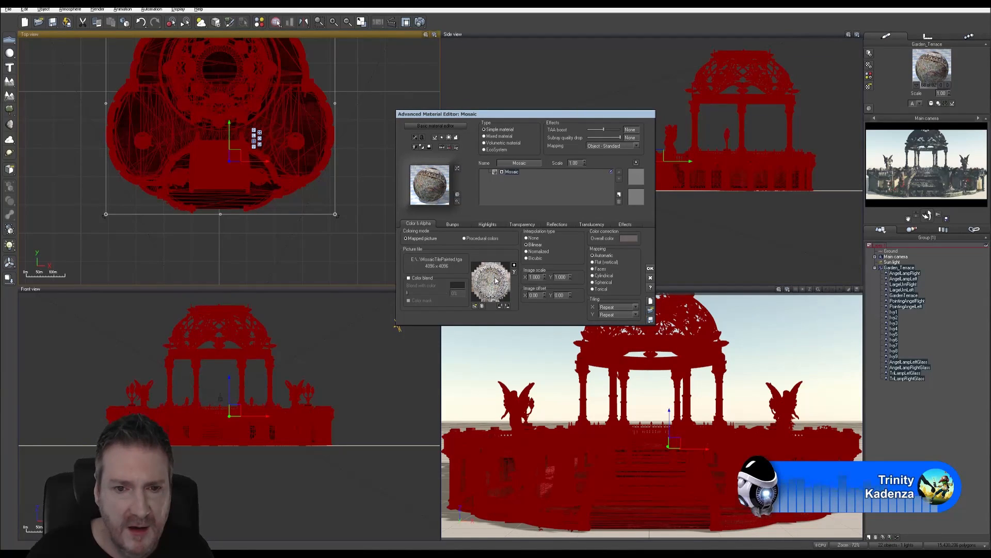
{"action": "left_click", "coordinate": [454, 224]}
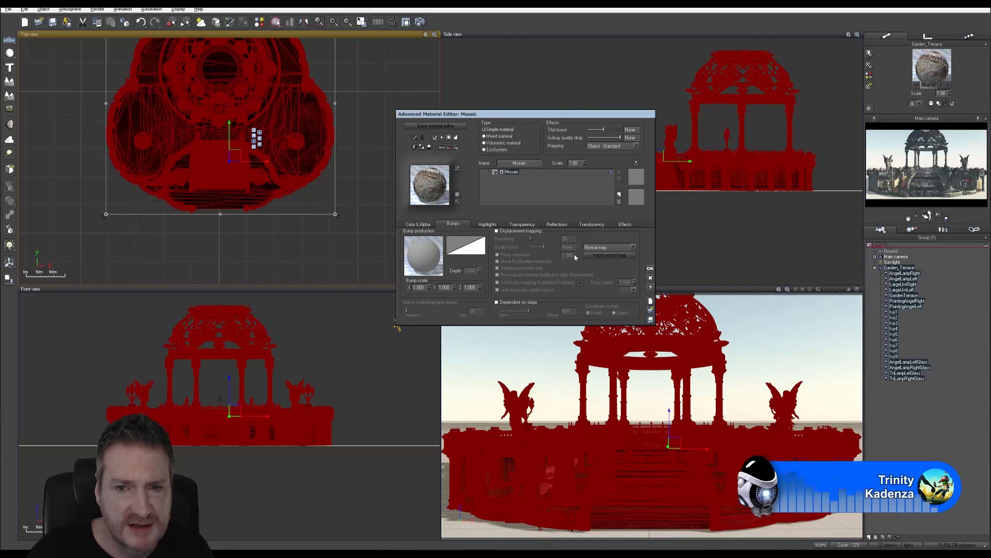
{"action": "left_click", "coordinate": [419, 224]}
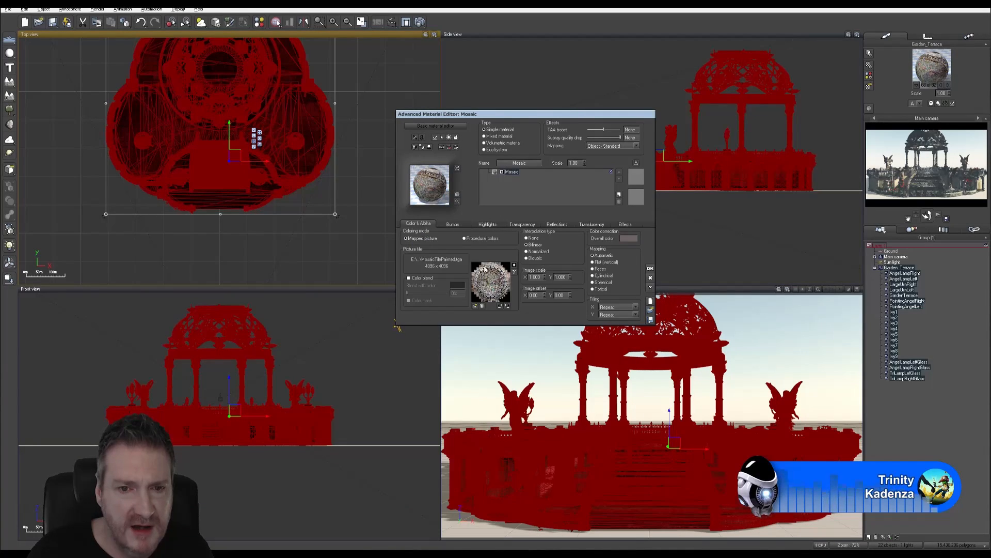
{"action": "right_click", "coordinate": [485, 275]}
{"action": "left_click", "coordinate": [506, 278]}
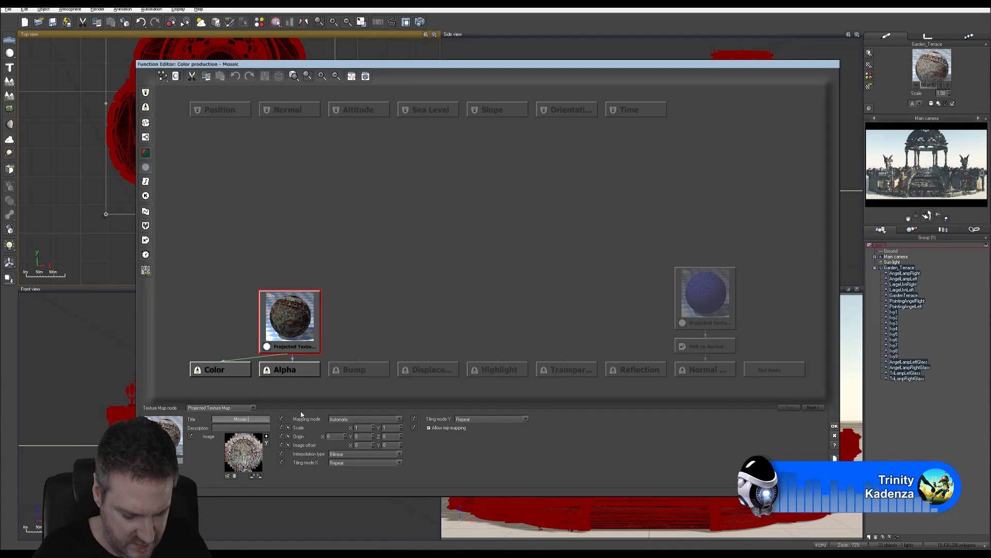
{"action": "type", "text": "Mosaic 1exture"}
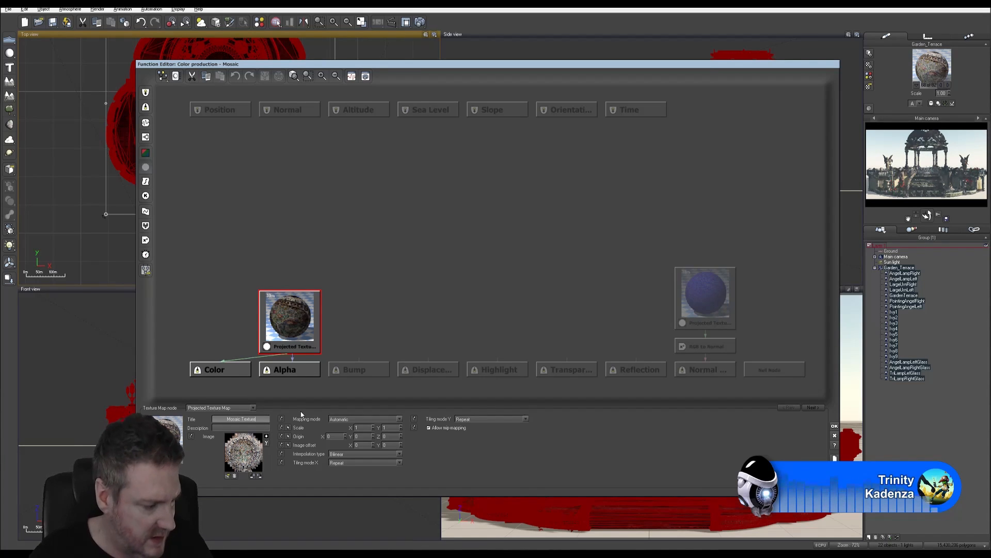
{"action": "left_click", "coordinate": [719, 292]}
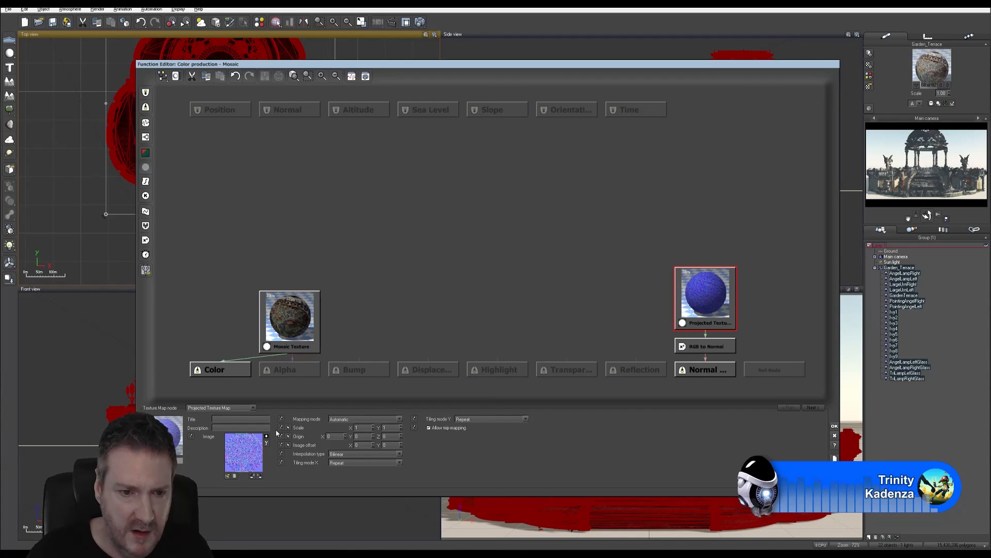
{"action": "type", "text": "Mosaic"}
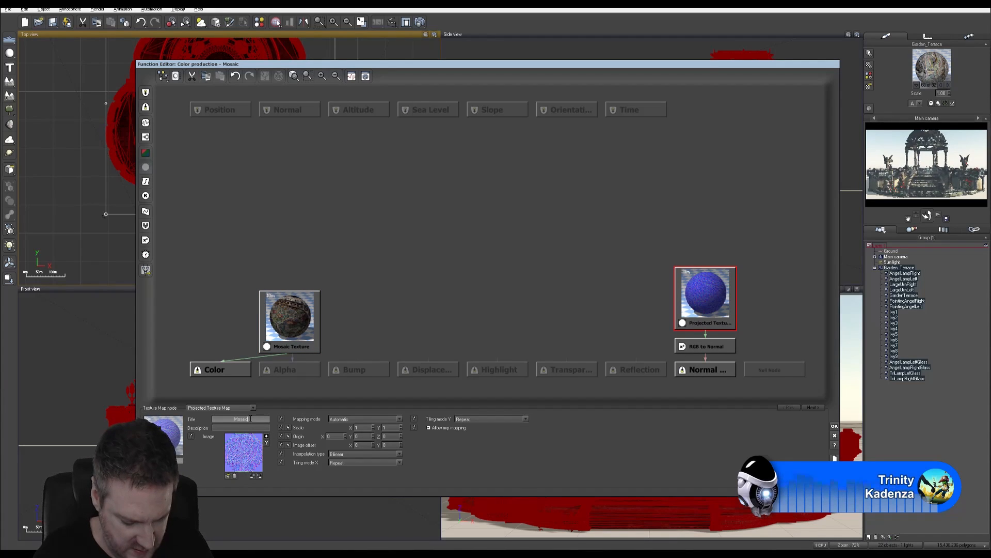
{"action": "type", "text": " Normal"}
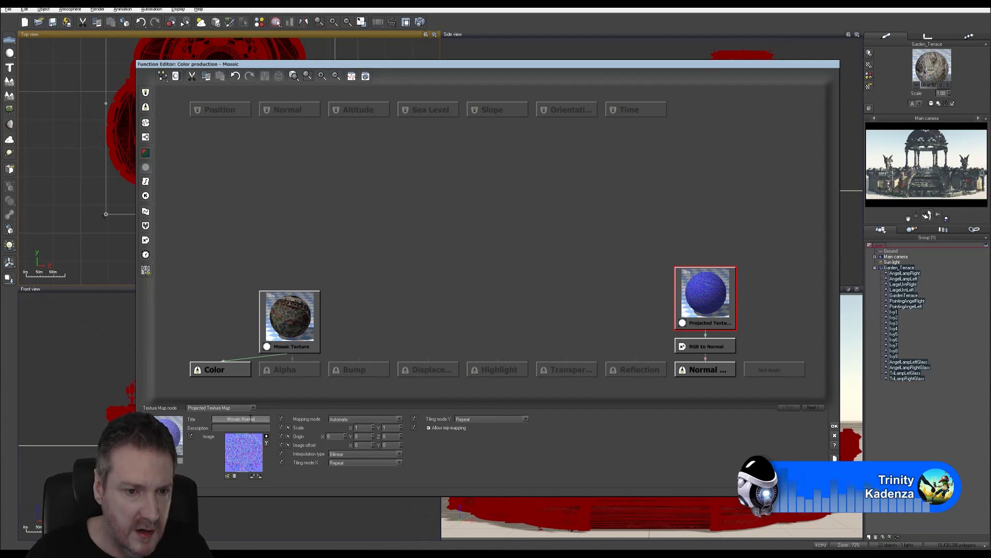
Override the image gamma of the Mosaic normal map with 1.000 and accept the function changes.
{"action": "left_click", "coordinate": [267, 443]}
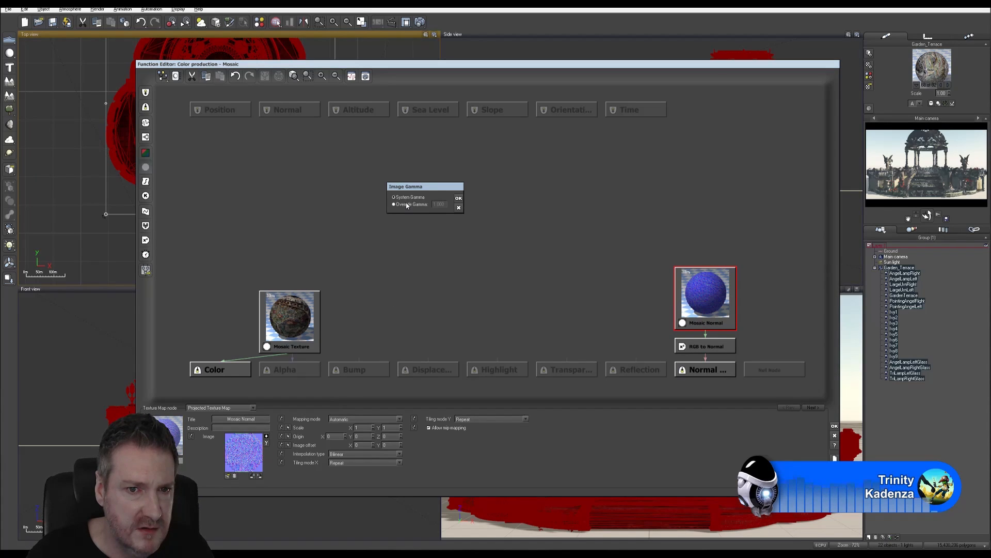
{"action": "left_click", "coordinate": [459, 198]}
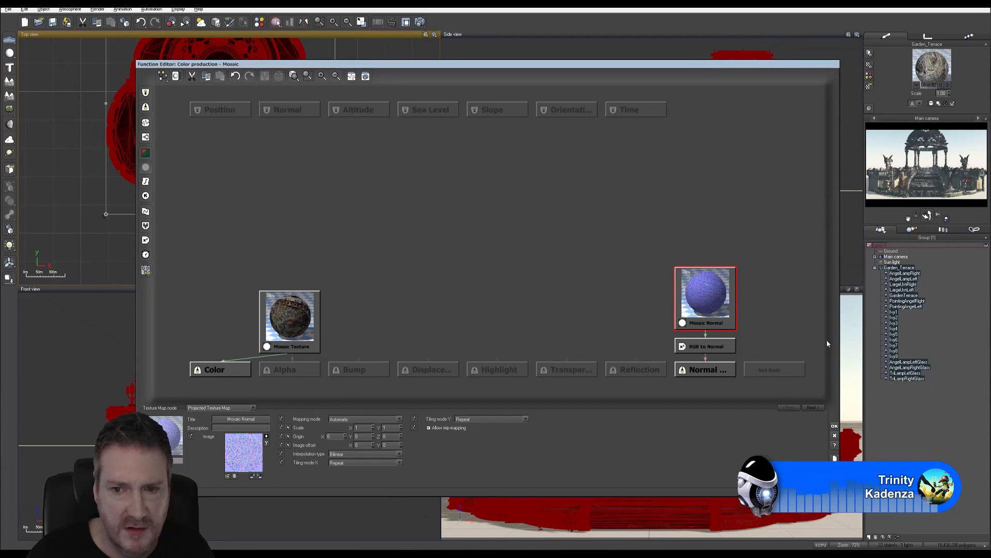
{"action": "left_click", "coordinate": [834, 427]}
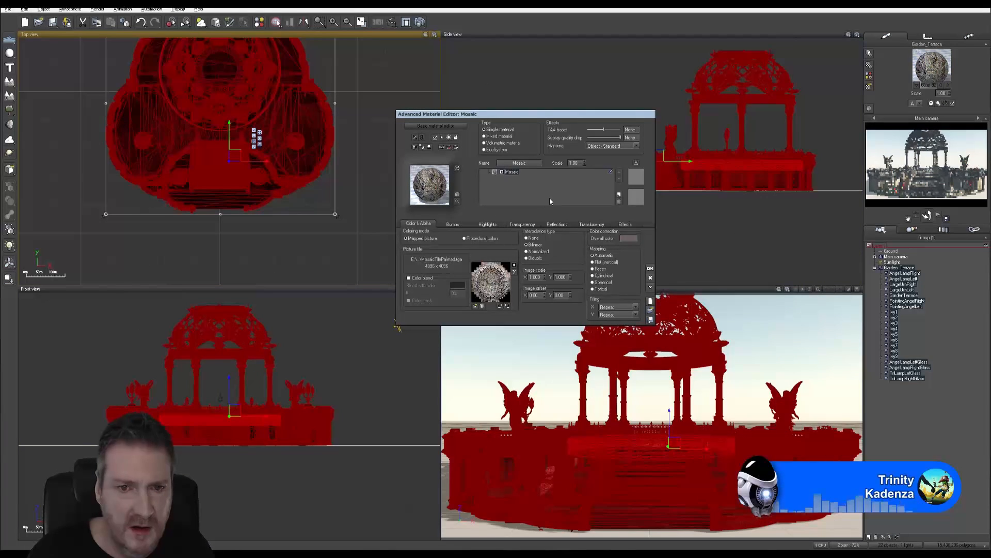
Give the Mosaic material a grey highlight color and set its highlight global intensity to 10%.
{"action": "left_click", "coordinate": [486, 225]}
{"action": "left_click", "coordinate": [449, 241]}
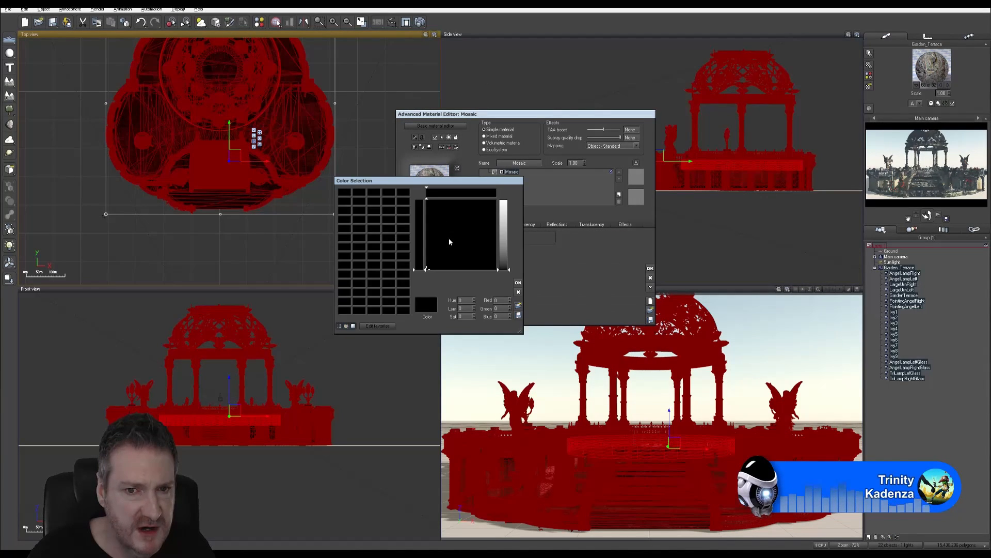
{"action": "left_click", "coordinate": [519, 283]}
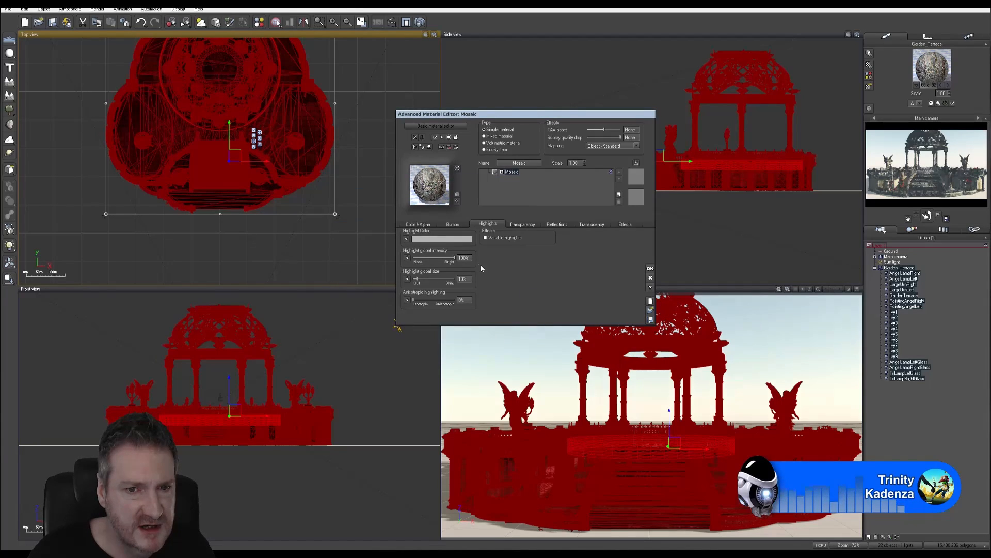
{"action": "left_click", "coordinate": [463, 258]}
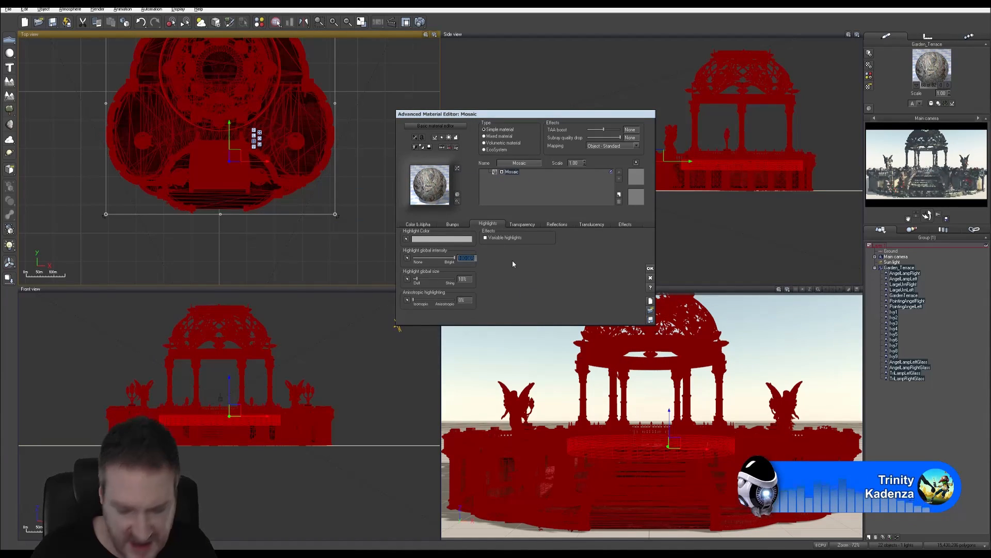
{"action": "type", "text": "10"}
{"action": "key", "text": "Return"}
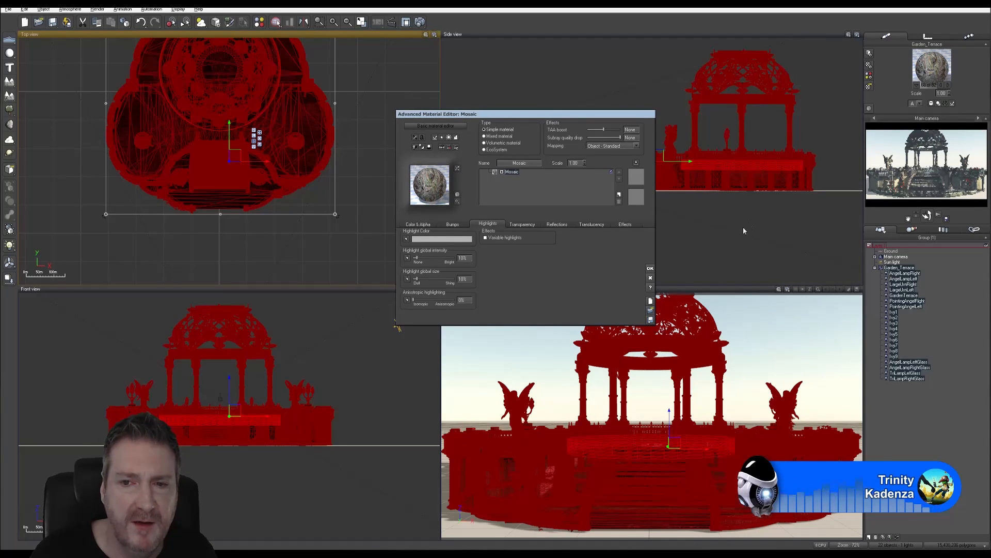
{"action": "left_click", "coordinate": [419, 224]}
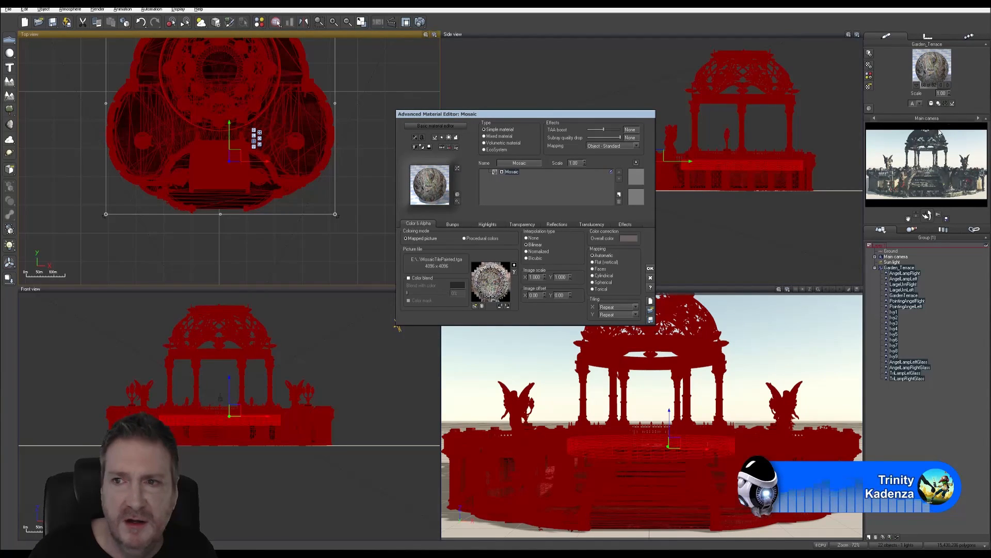
Rename the material that uses the CenterOuterEdgePainted picture as Center_Outer_E_P.
{"action": "left_click", "coordinate": [949, 86]}
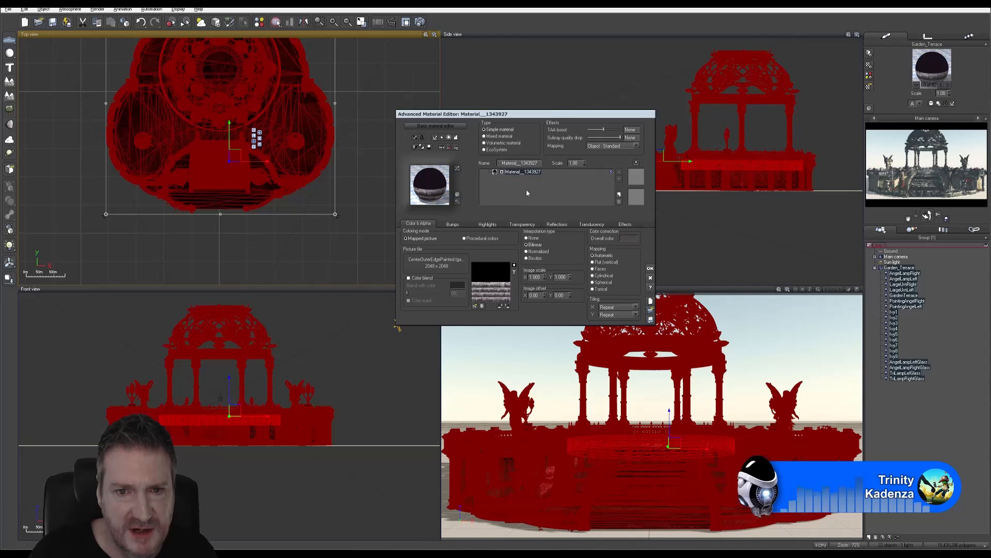
{"action": "double_click", "coordinate": [519, 163]}
{"action": "type", "text": "C"}
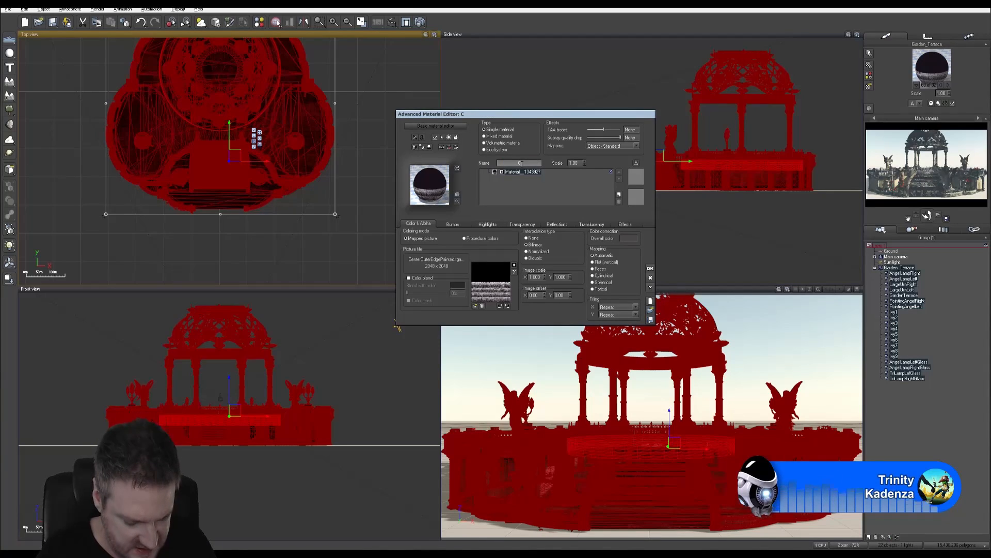
{"action": "type", "text": "enter_Outer_E"}
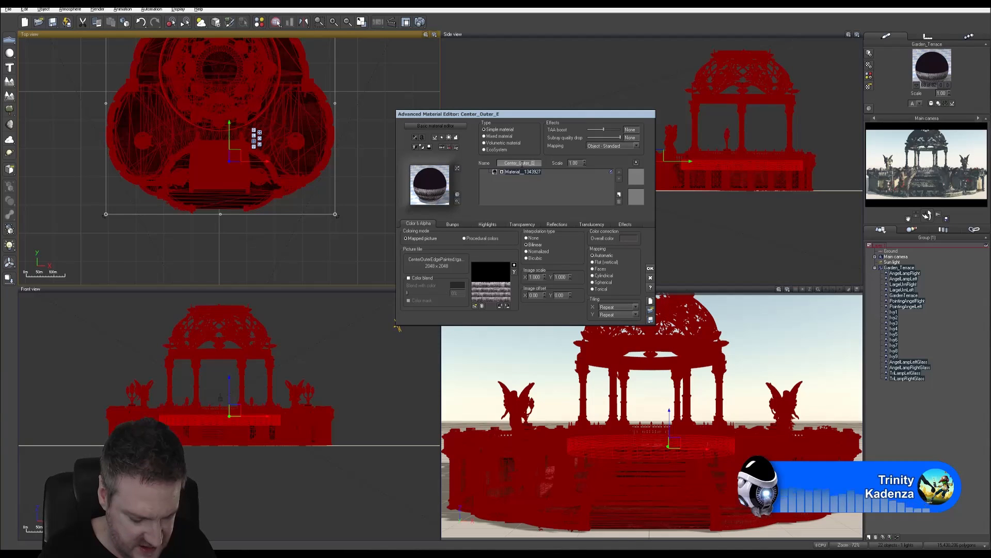
{"action": "type", "text": "_P"}
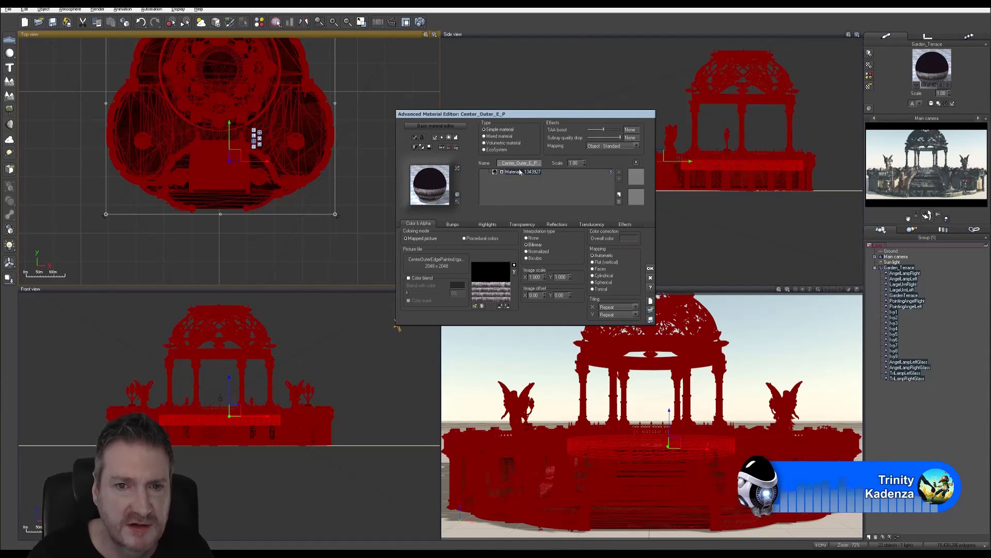
{"action": "key", "text": "Return"}
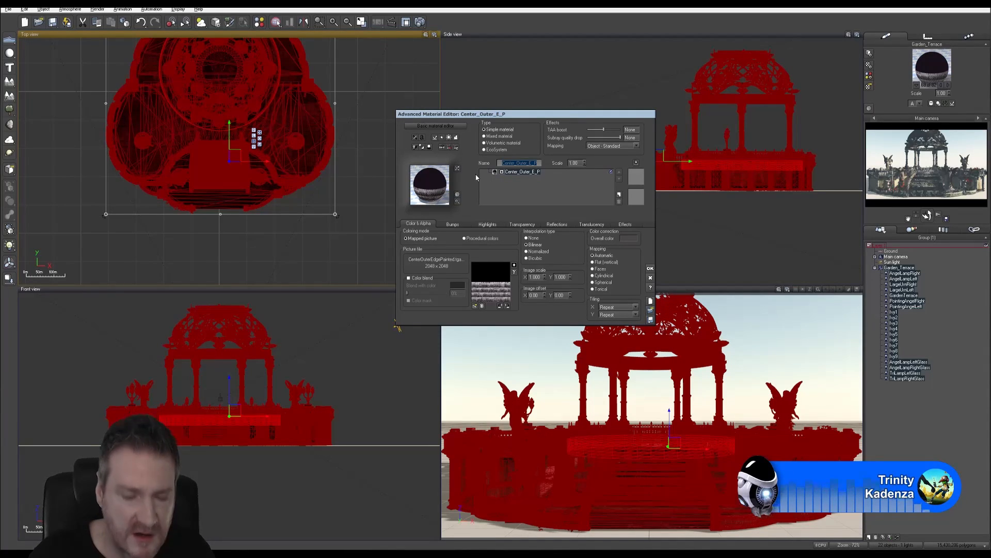
{"action": "left_click", "coordinate": [451, 224]}
{"action": "double_click", "coordinate": [423, 256]}
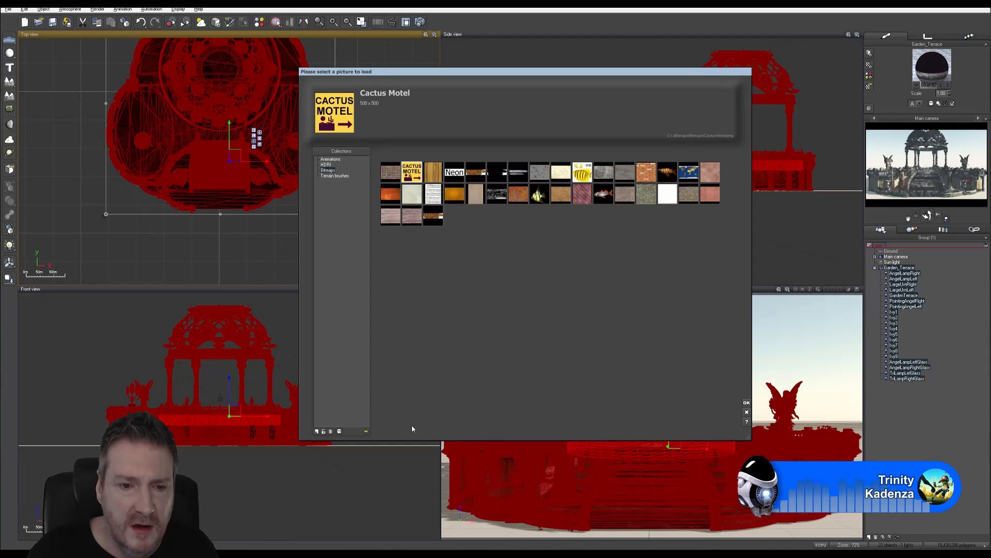
{"action": "left_click", "coordinate": [367, 431]}
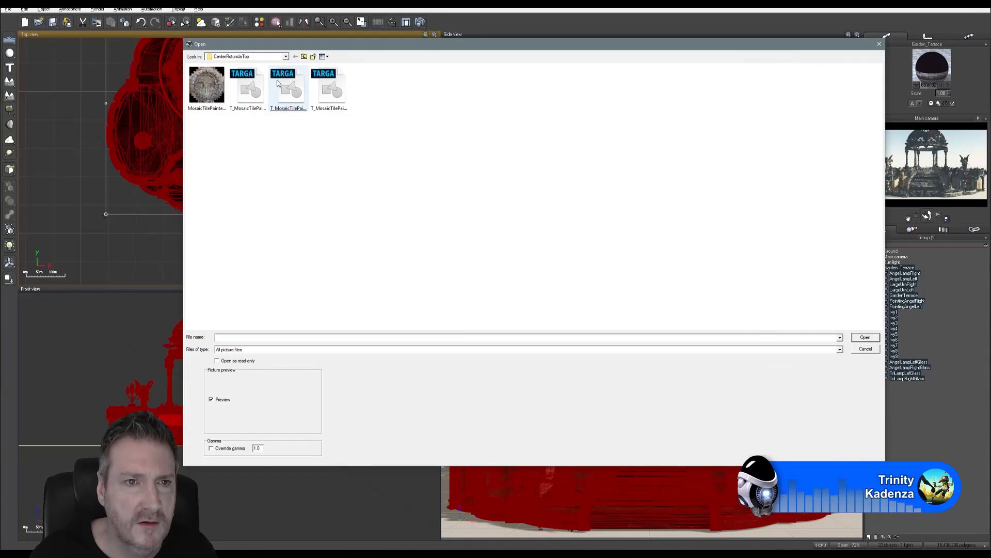
{"action": "left_click", "coordinate": [304, 56]}
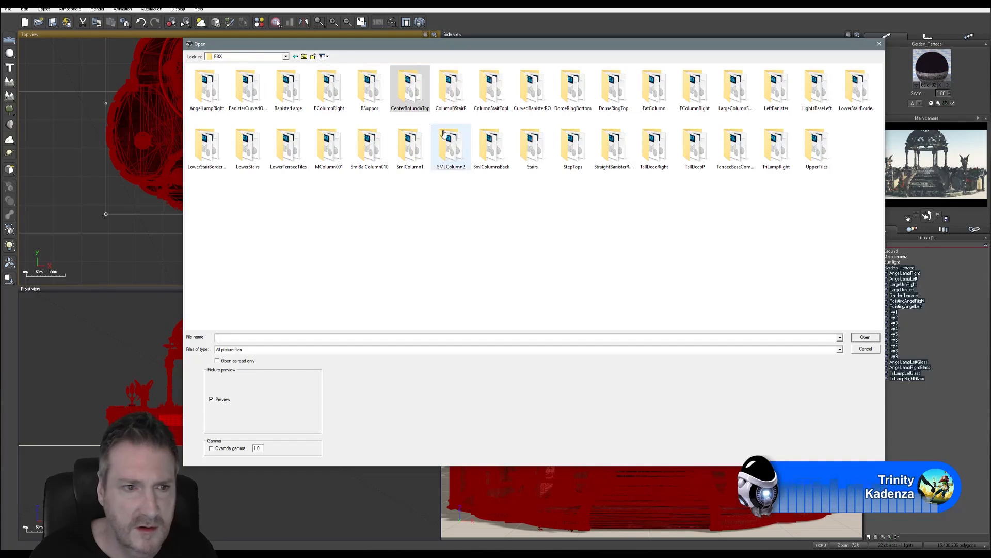
{"action": "left_click_drag", "start_coordinate": [336, 45], "coordinate": [457, 69]}
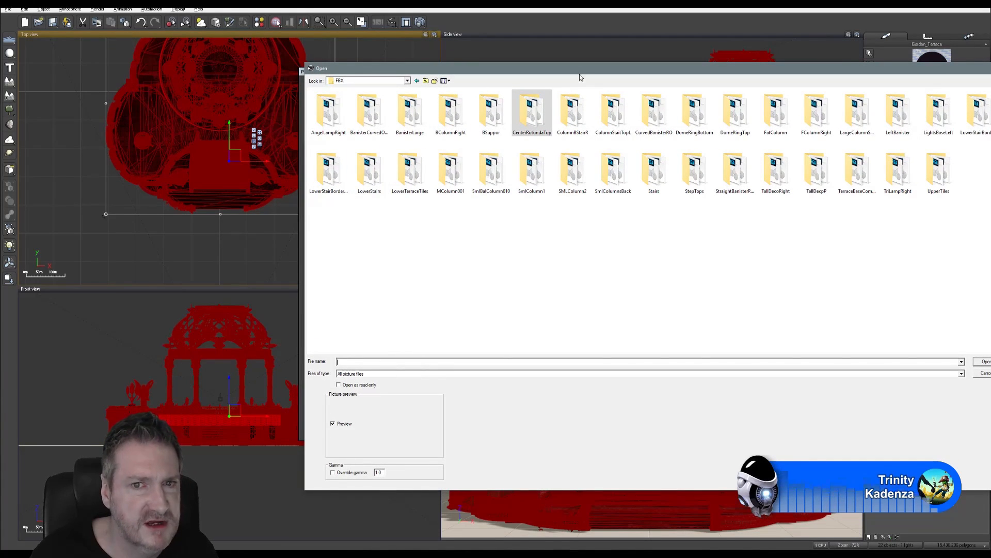
{"action": "left_click_drag", "start_coordinate": [580, 71], "coordinate": [475, 57]}
{"action": "left_click", "coordinate": [881, 361]}
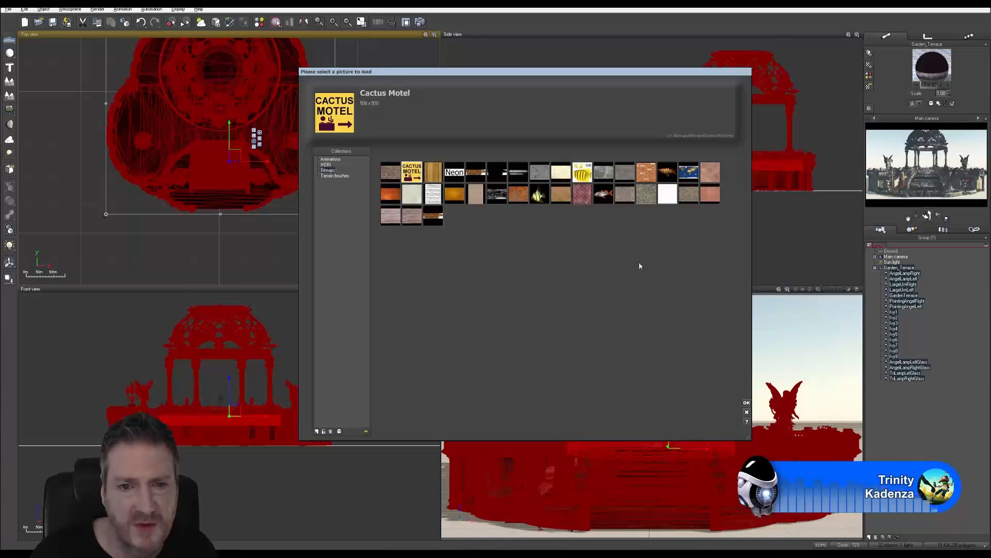
{"action": "left_click", "coordinate": [747, 413]}
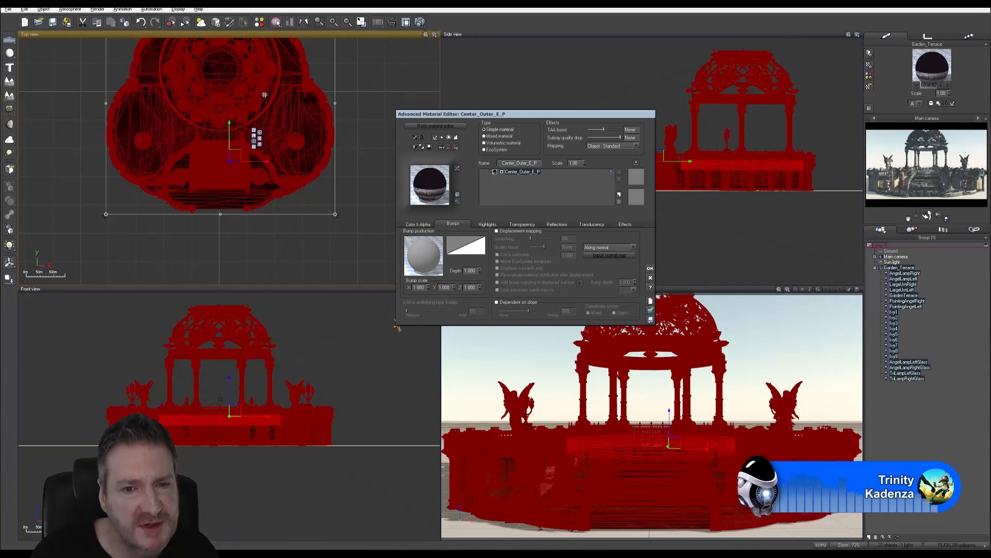
{"action": "left_click", "coordinate": [417, 225]}
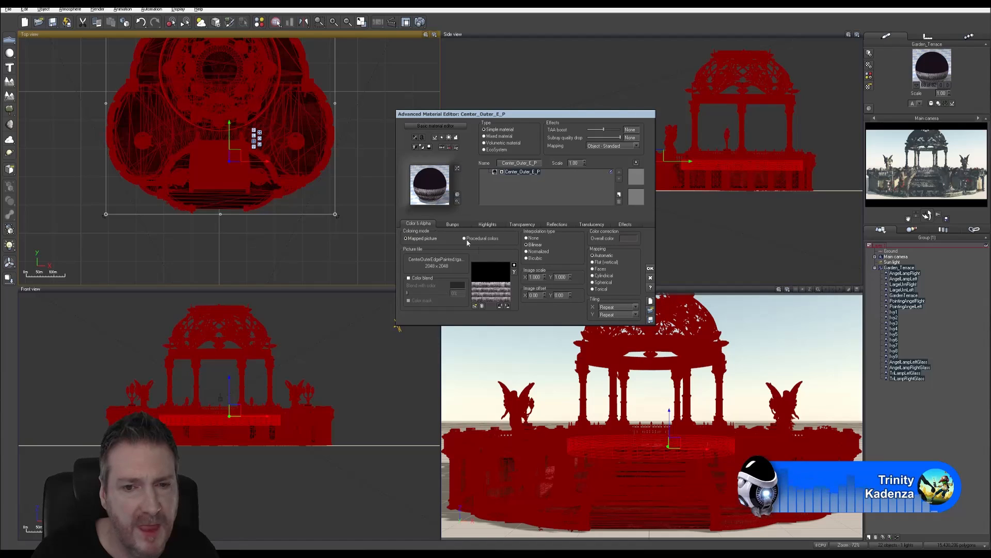
{"action": "left_click", "coordinate": [523, 225]}
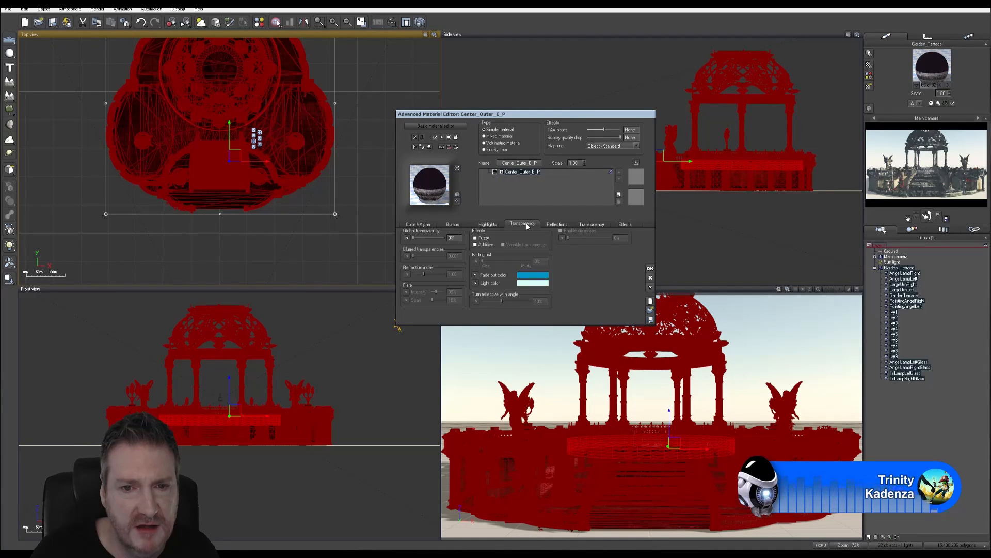
Give the Center_Outer_E_P material a grey highlight color and set its highlight global intensity to 10%.
{"action": "left_click", "coordinate": [489, 225]}
{"action": "left_click", "coordinate": [437, 275]}
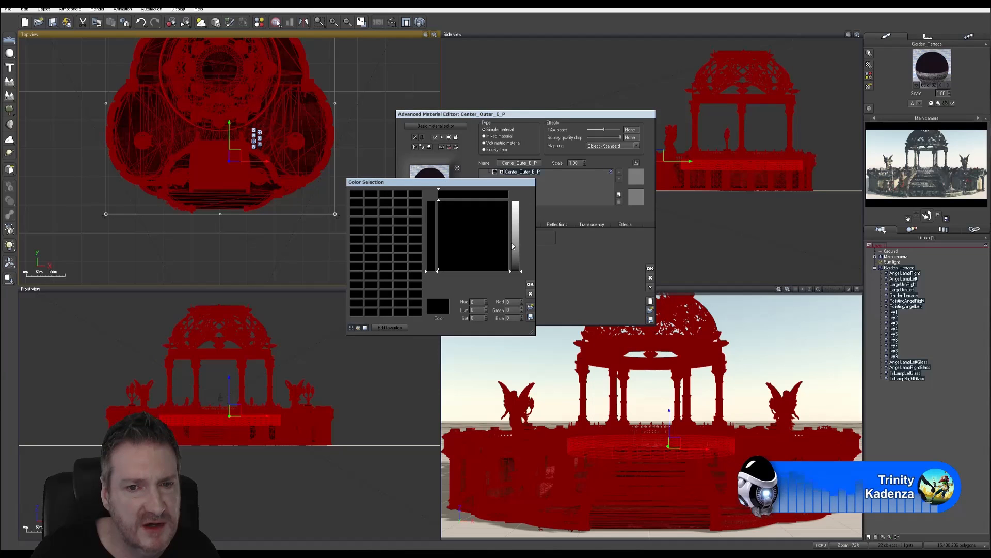
{"action": "left_click_drag", "start_coordinate": [512, 246], "coordinate": [515, 227]}
{"action": "left_click", "coordinate": [531, 284]}
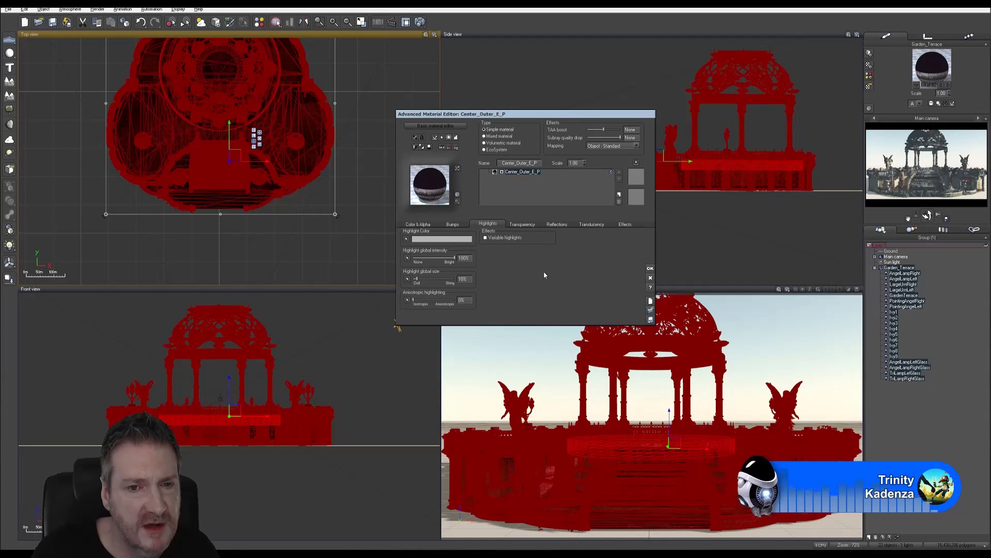
{"action": "left_click", "coordinate": [464, 258]}
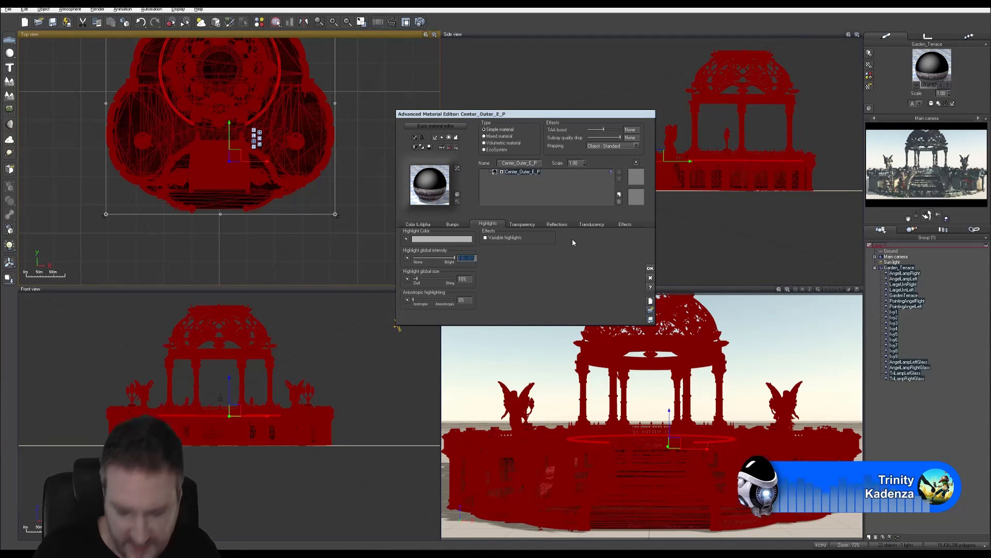
{"action": "type", "text": "10"}
{"action": "key", "text": "Return"}
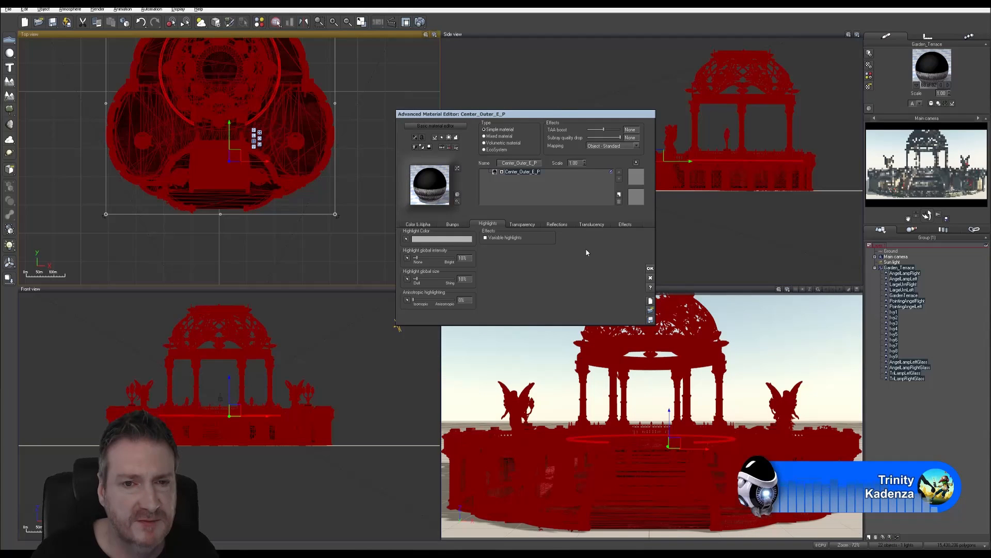
Edit the color function of Center_Outer_E_P, title its projected texture node "Center_Outer_E_P Texture" and accept the function changes.
{"action": "left_click", "coordinate": [419, 223]}
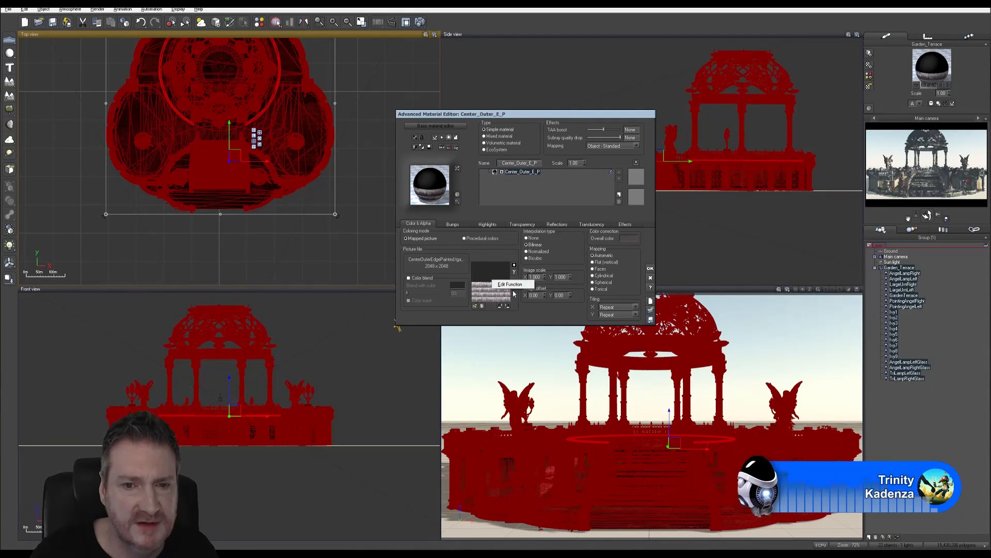
{"action": "left_click", "coordinate": [516, 284]}
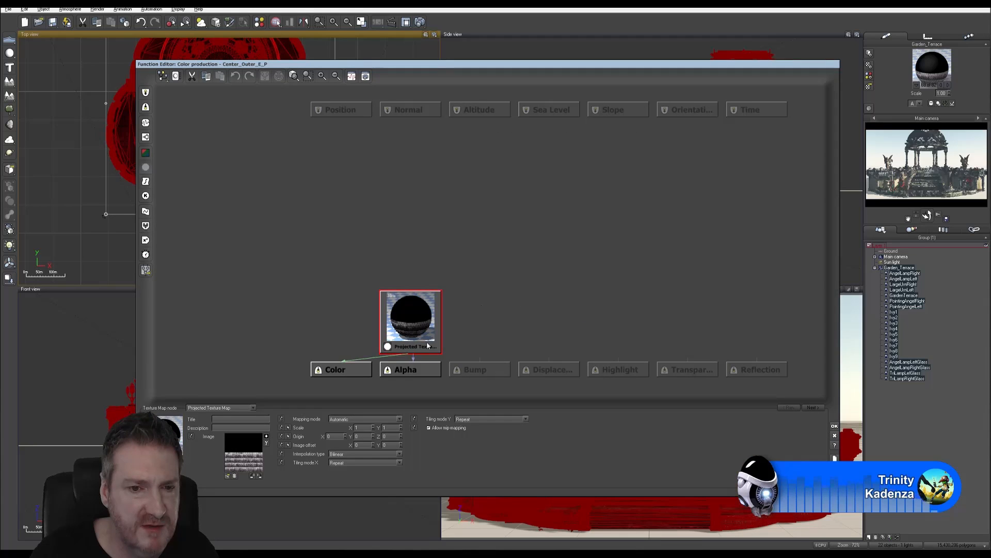
{"action": "left_click", "coordinate": [240, 420]}
{"action": "type", "text": "Center_Outer_E_P"}
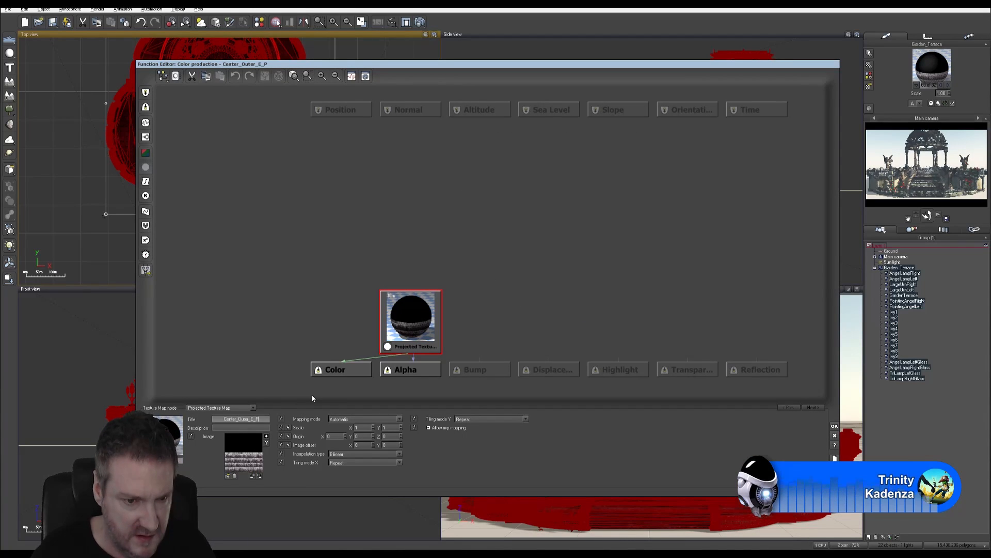
{"action": "type", "text": "Textu"}
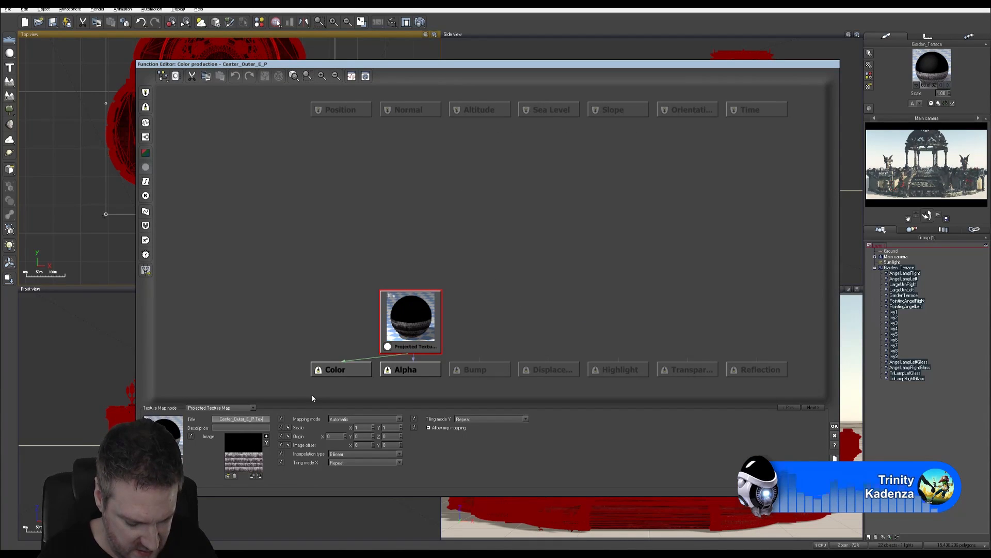
{"action": "type", "text": "re"}
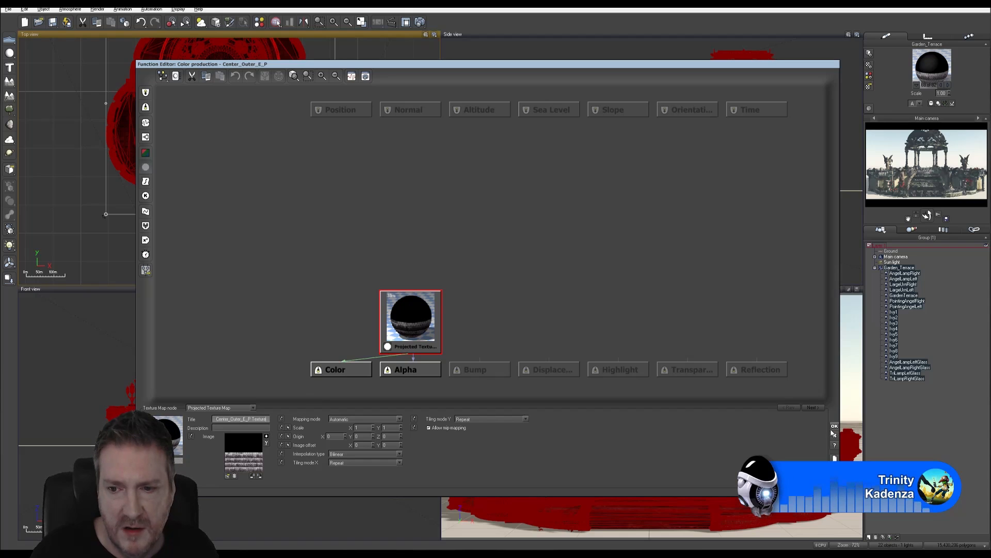
{"action": "left_click", "coordinate": [834, 427]}
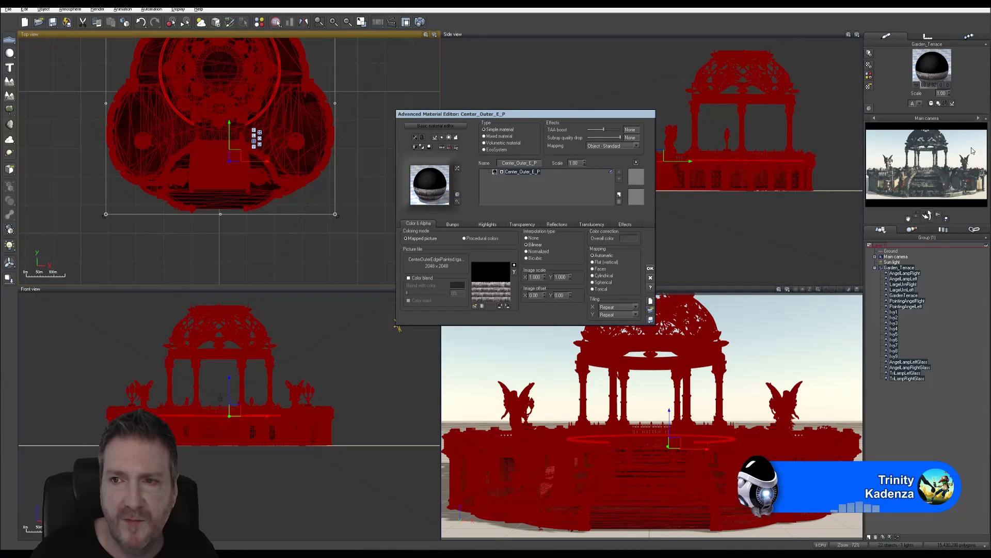
Go to the material that uses the CenterLedgePainted picture and rename it as Center_Ledge.
{"action": "left_click", "coordinate": [948, 85]}
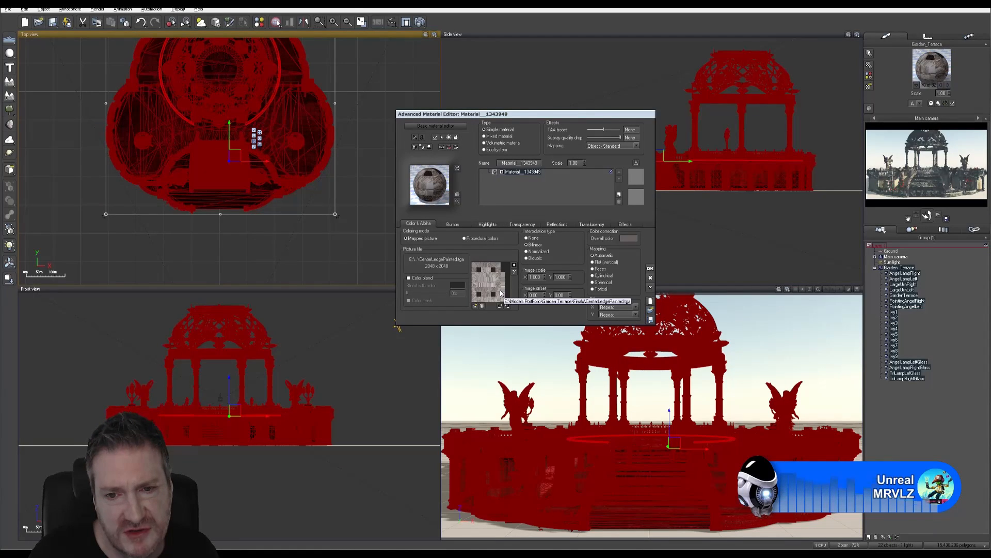
{"action": "double_click", "coordinate": [519, 162]}
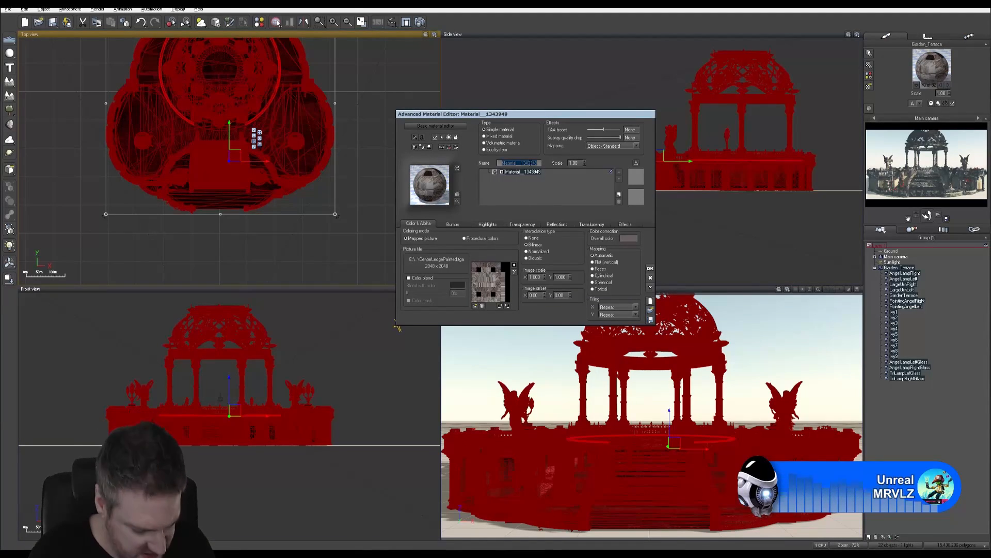
{"action": "type", "text": "Cen"}
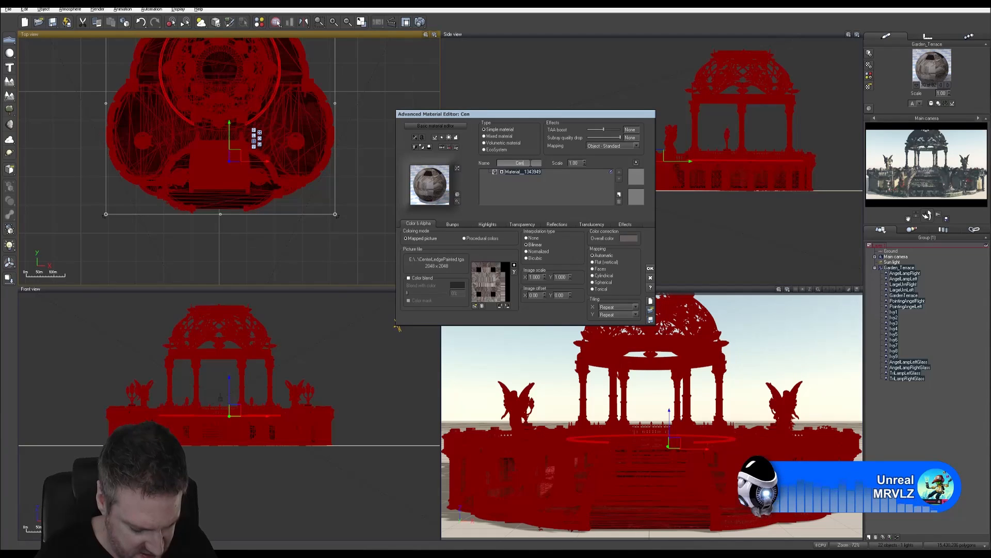
{"action": "type", "text": "ter_Le"}
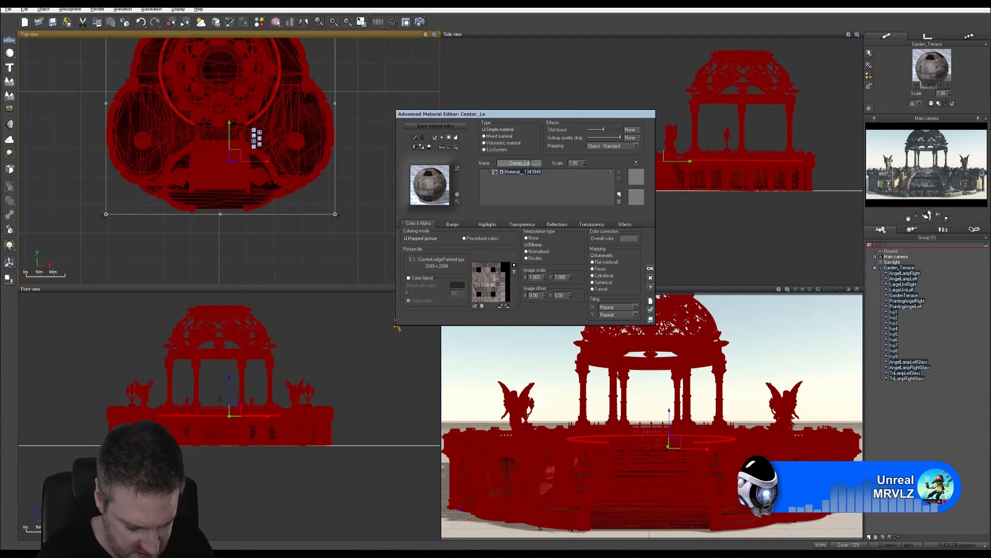
{"action": "type", "text": "dge"}
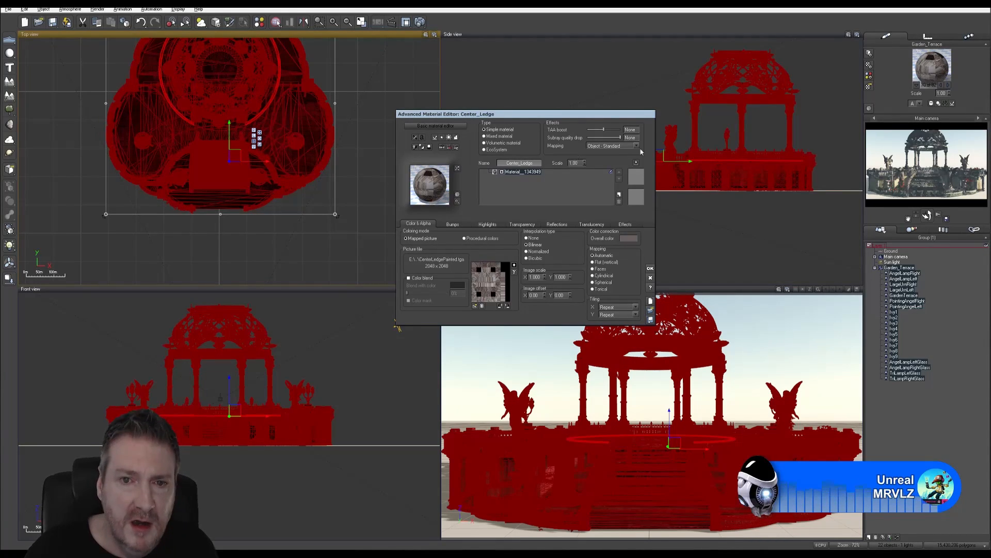
{"action": "key", "text": "Return"}
Edit the color function of Center_Ledge, title its projected texture node "Center_Ledge Texture" and accept the function changes.
{"action": "left_click_drag", "start_coordinate": [533, 163], "coordinate": [512, 163]}
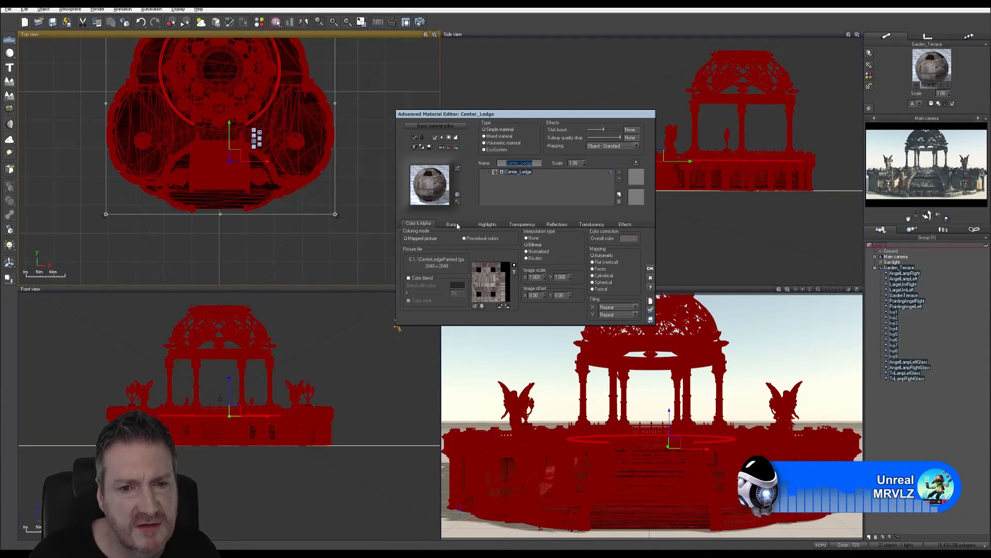
{"action": "left_click", "coordinate": [499, 287]}
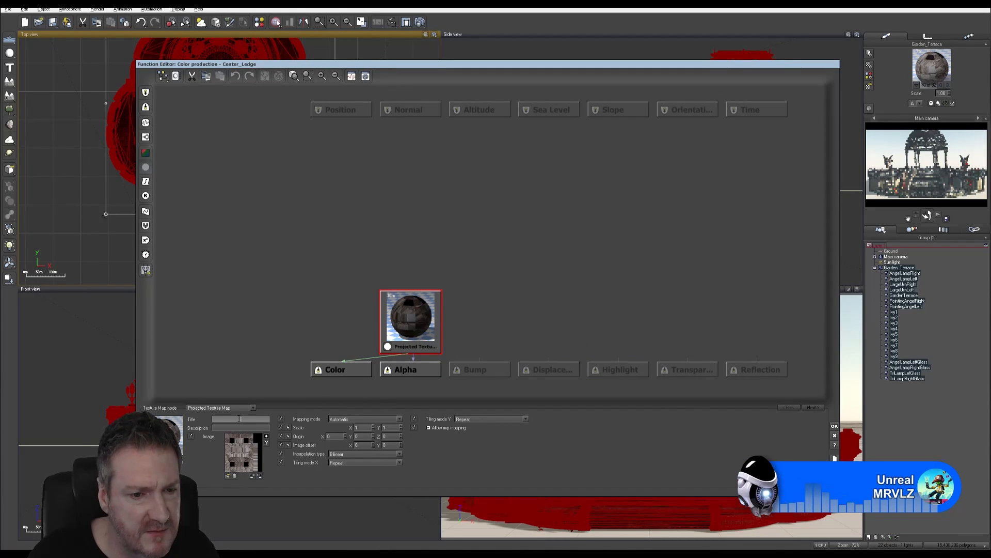
{"action": "type", "text": "Te"}
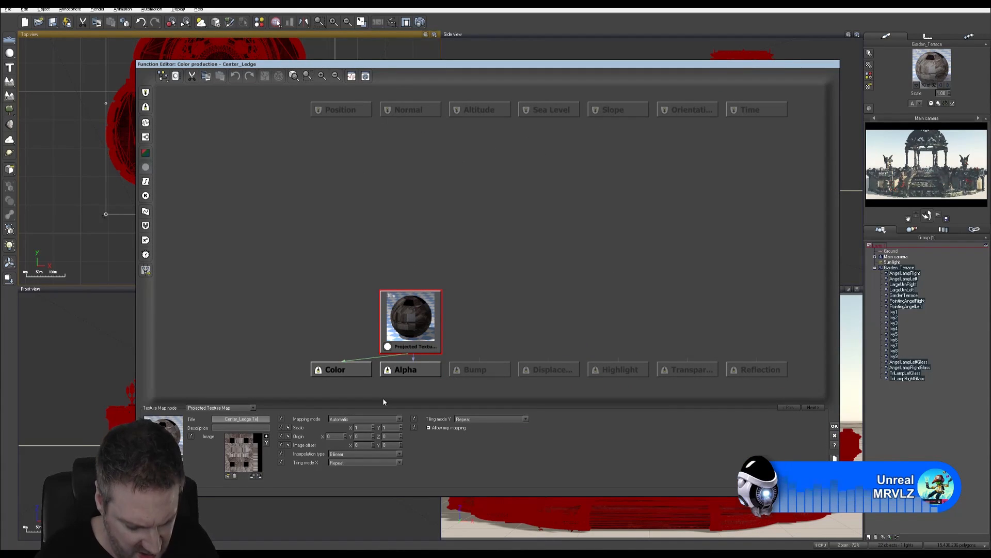
{"action": "type", "text": "xture"}
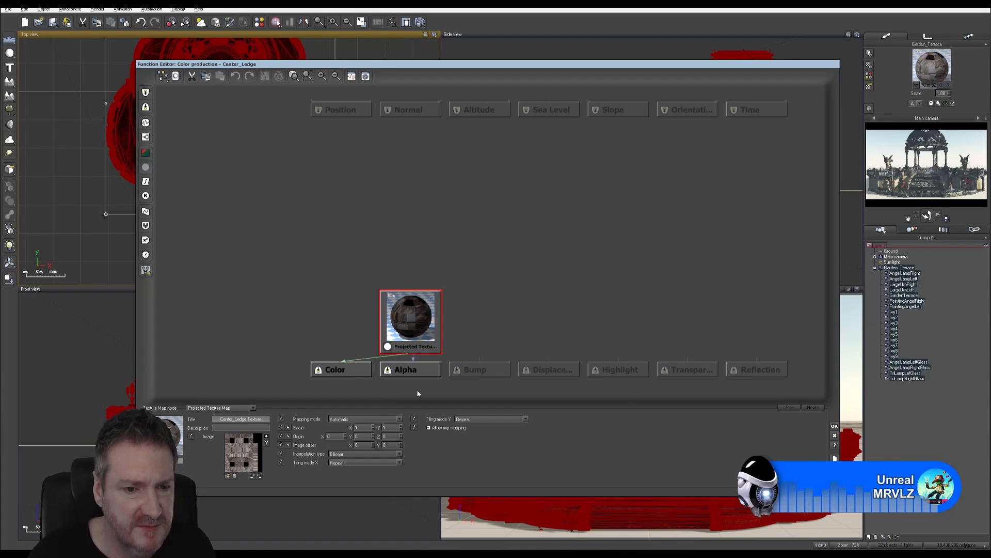
{"action": "left_click", "coordinate": [834, 427]}
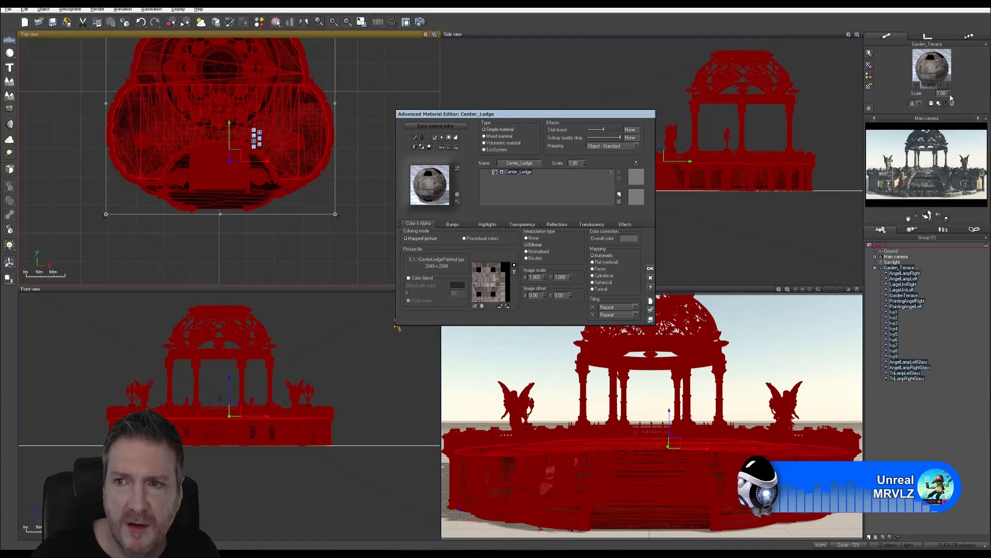
Go to the material that uses the UpperTerraceTilesPainted2 picture and rename it as Upper_Terrace_Tiles.
{"action": "left_click", "coordinate": [949, 85]}
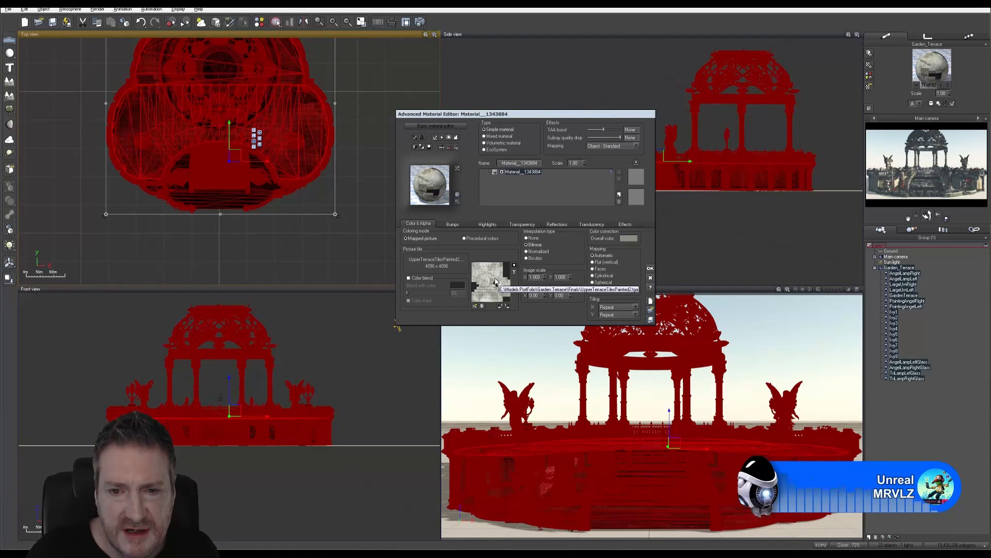
{"action": "double_click", "coordinate": [519, 163]}
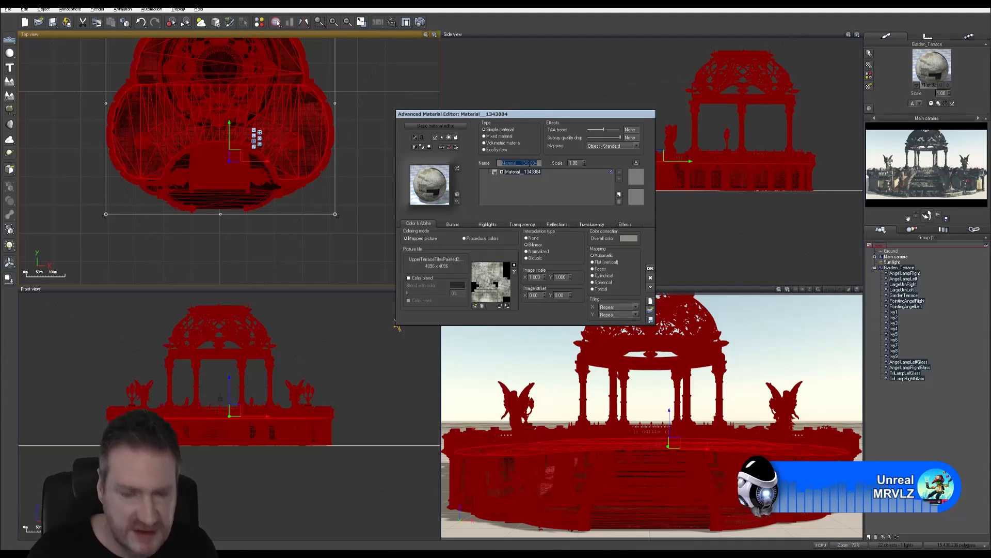
{"action": "type", "text": "Upper"}
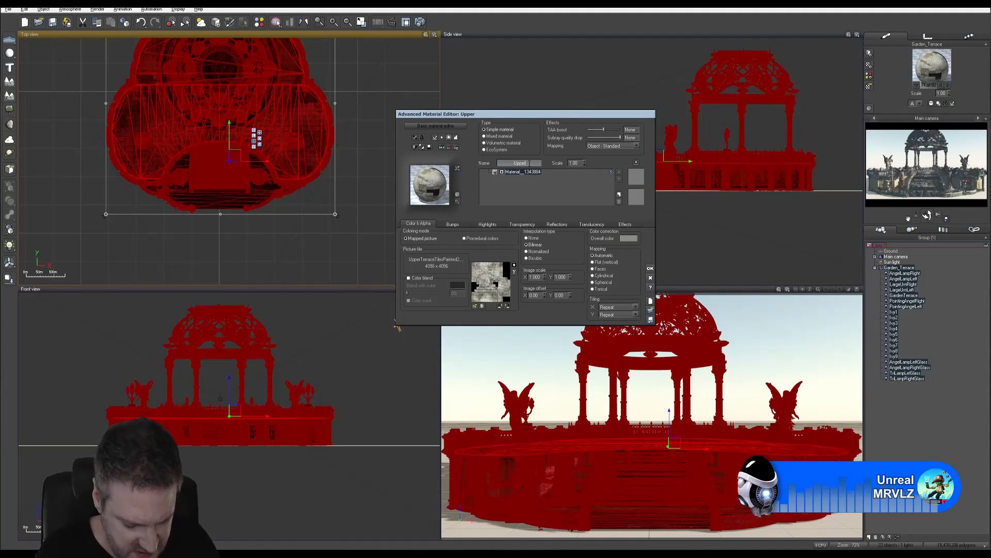
{"action": "type", "text": "_Terrac"}
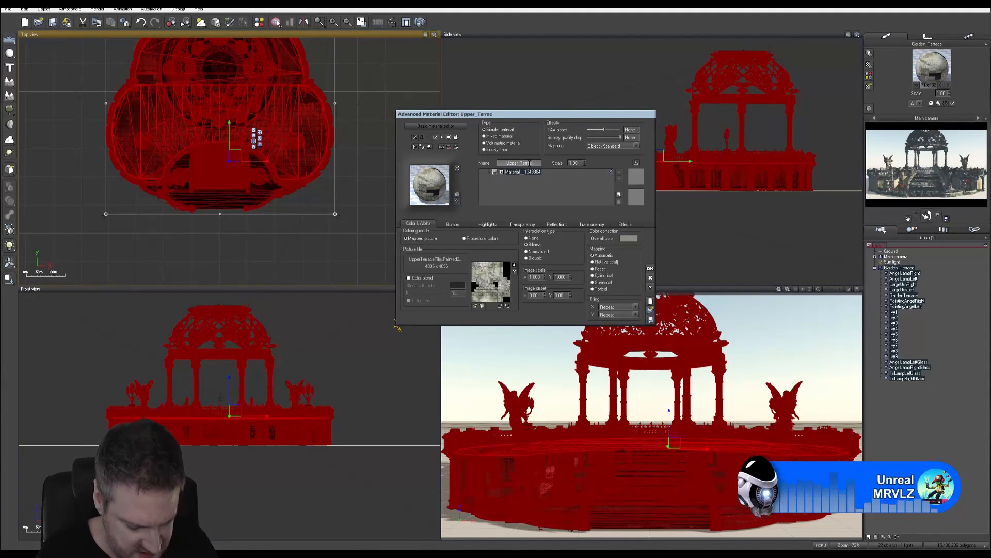
{"action": "type", "text": "e_Tiles"}
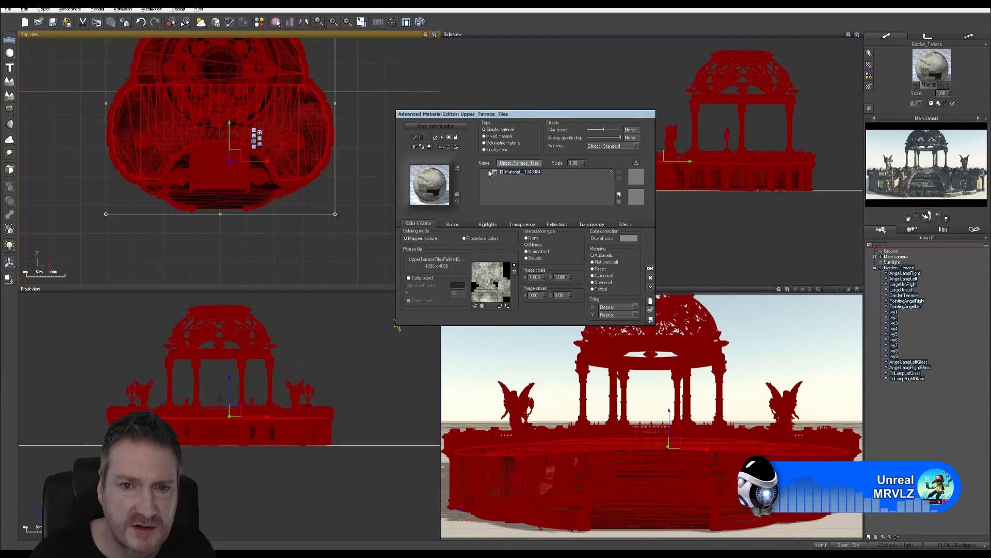
{"action": "key", "text": "Return"}
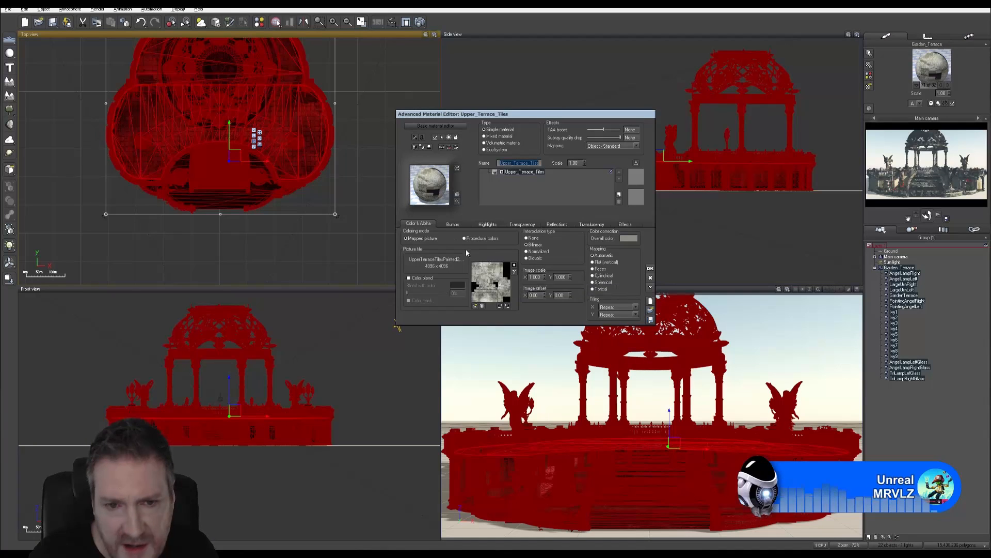
Import T_UpperTerraceTilesPainted2_normal.tga from the UpperTiles folder as the normal map of the Upper_Terrace_Tiles material.
{"action": "left_click", "coordinate": [453, 225]}
{"action": "left_click", "coordinate": [600, 255]}
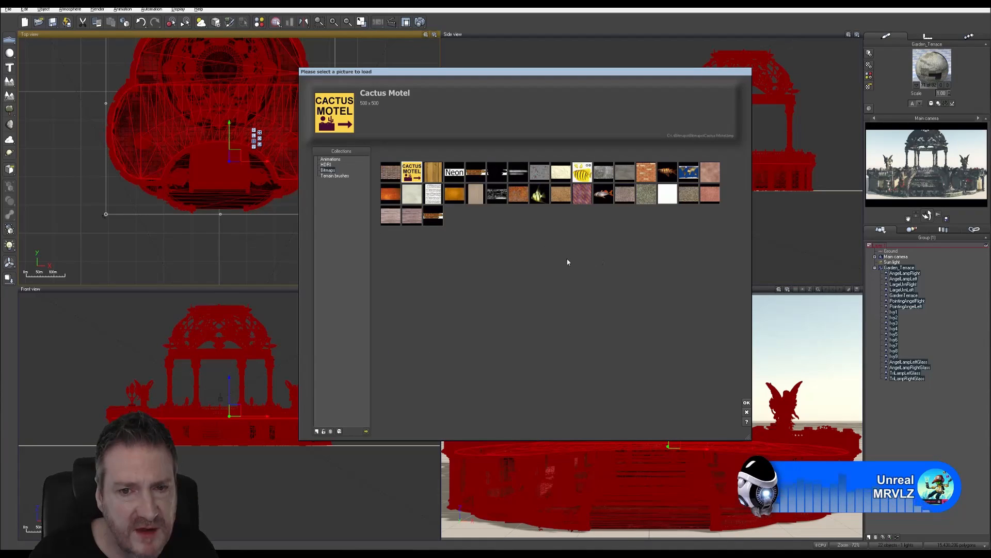
{"action": "left_click", "coordinate": [367, 431]}
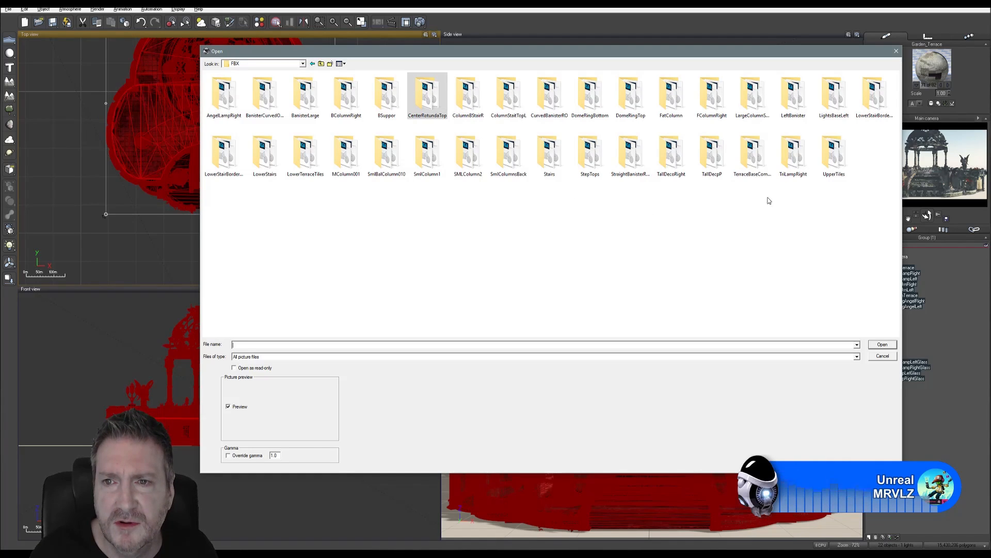
{"action": "left_click", "coordinate": [828, 162]}
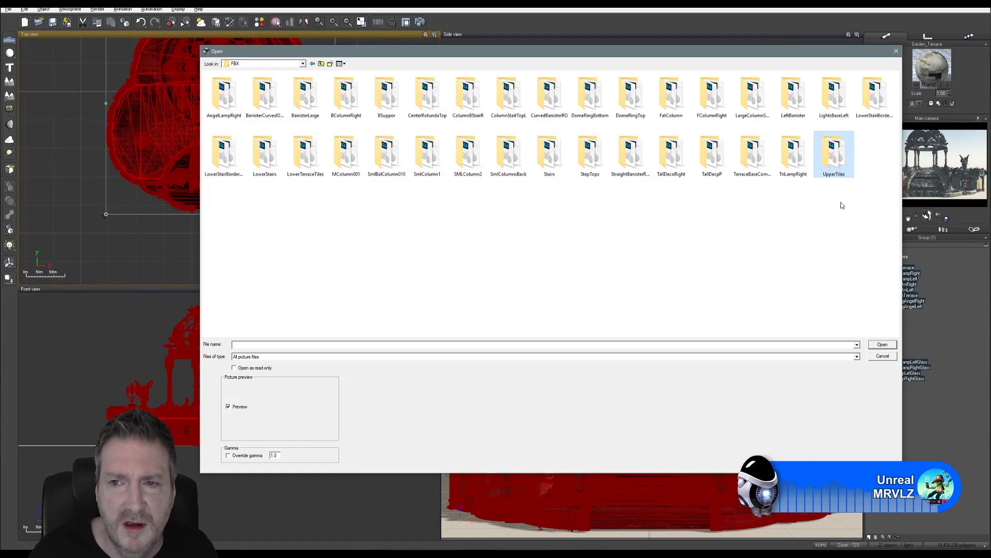
{"action": "key", "text": "Return"}
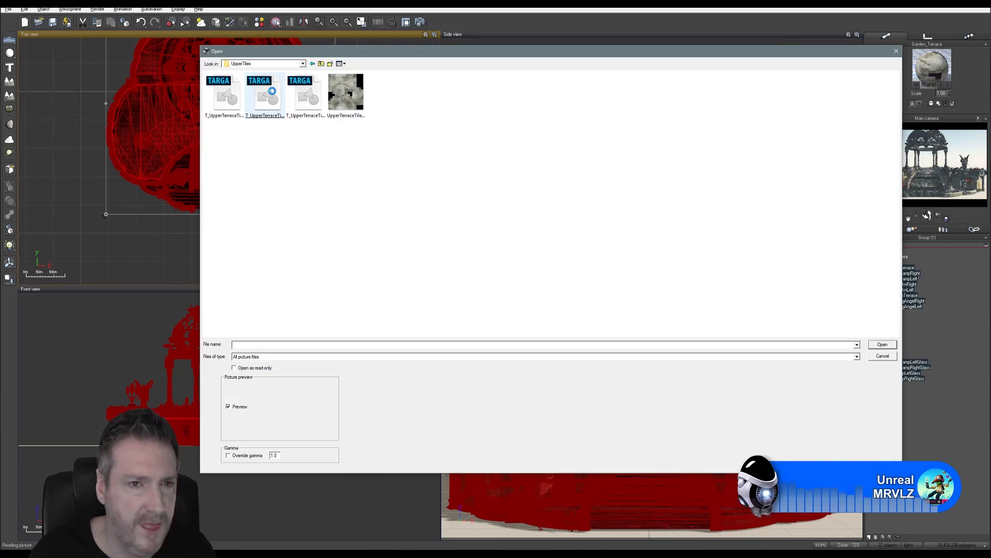
{"action": "mouse_move", "coordinate": [272, 92]}
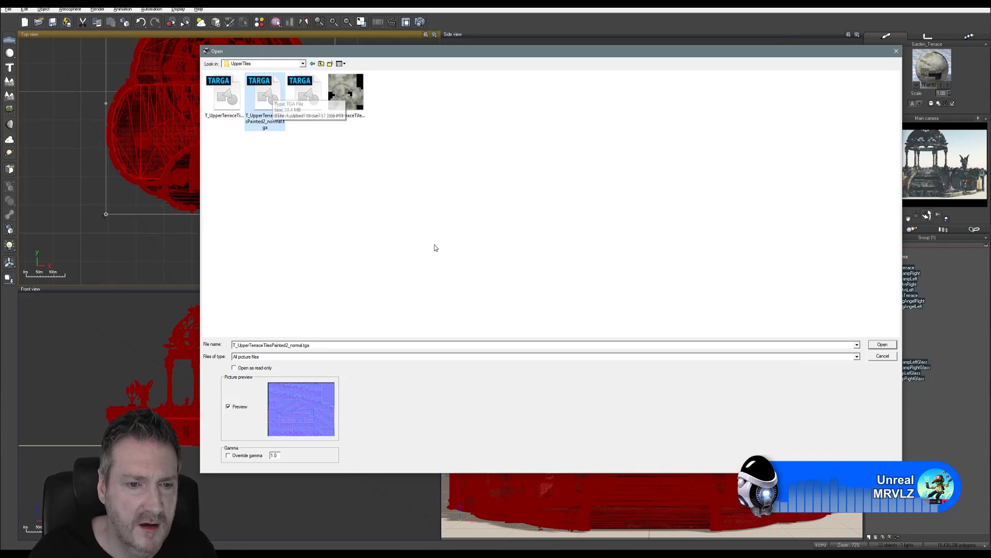
{"action": "left_click", "coordinate": [884, 345]}
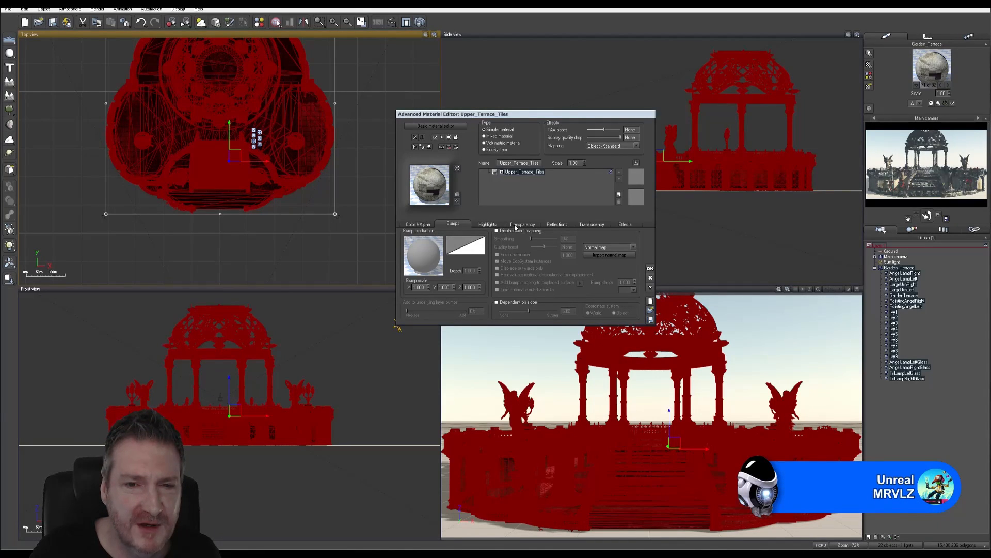
Edit the color function of Upper_Terrace_Tiles and title its projected texture node "Upper_Terrace_Tiles Texture".
{"action": "left_click", "coordinate": [419, 224]}
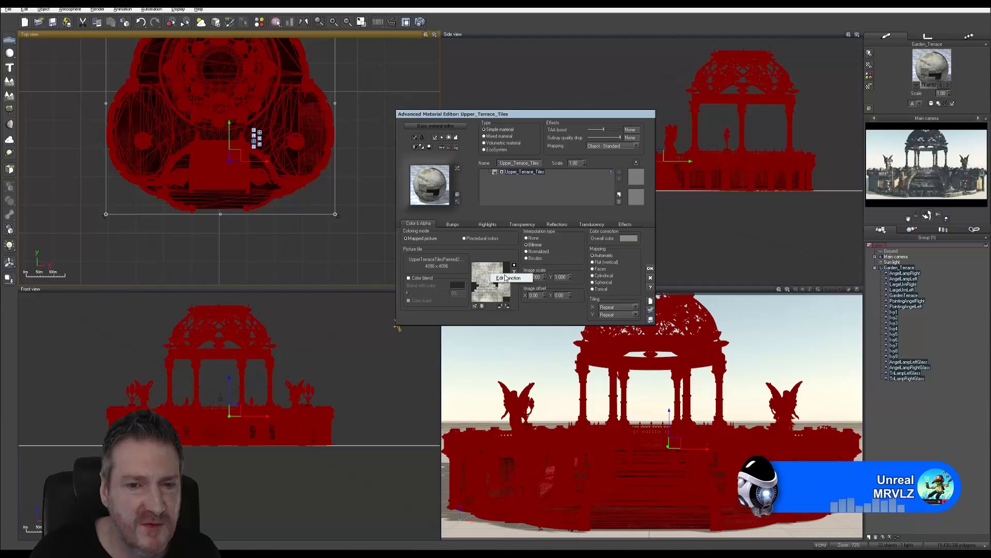
{"action": "left_click", "coordinate": [512, 278]}
{"action": "left_click", "coordinate": [227, 419]}
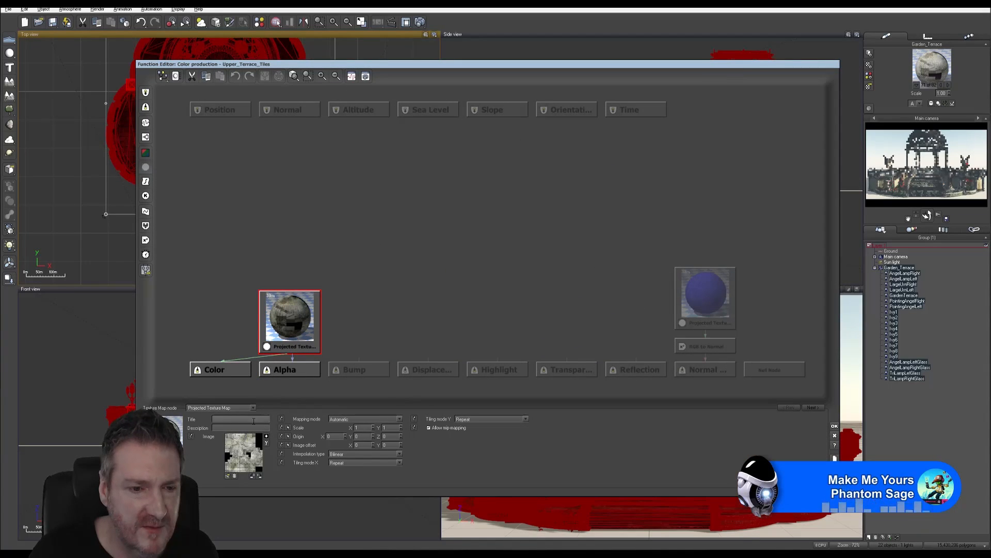
{"action": "type", "text": "Upper_Terrace_Tiles"}
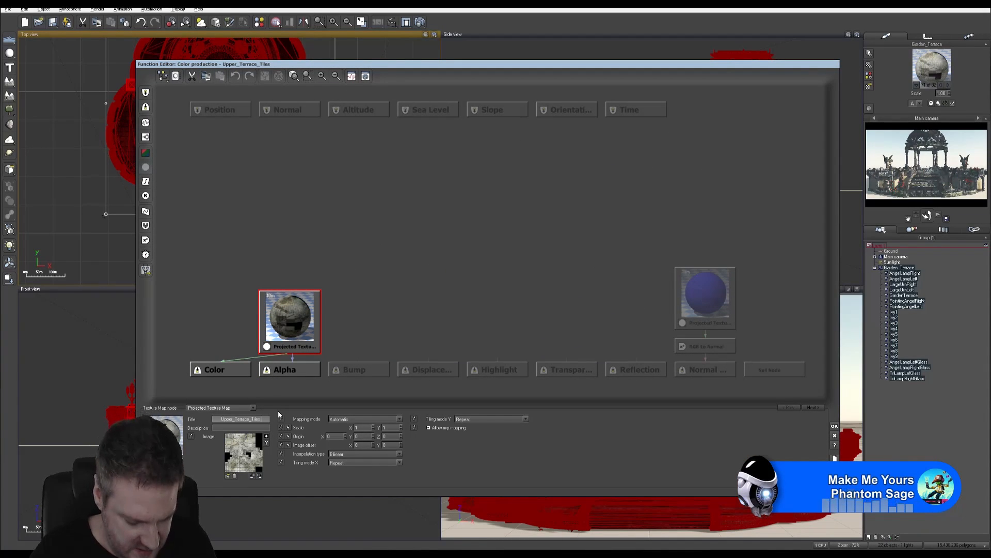
{"action": "type", "text": "Textu"}
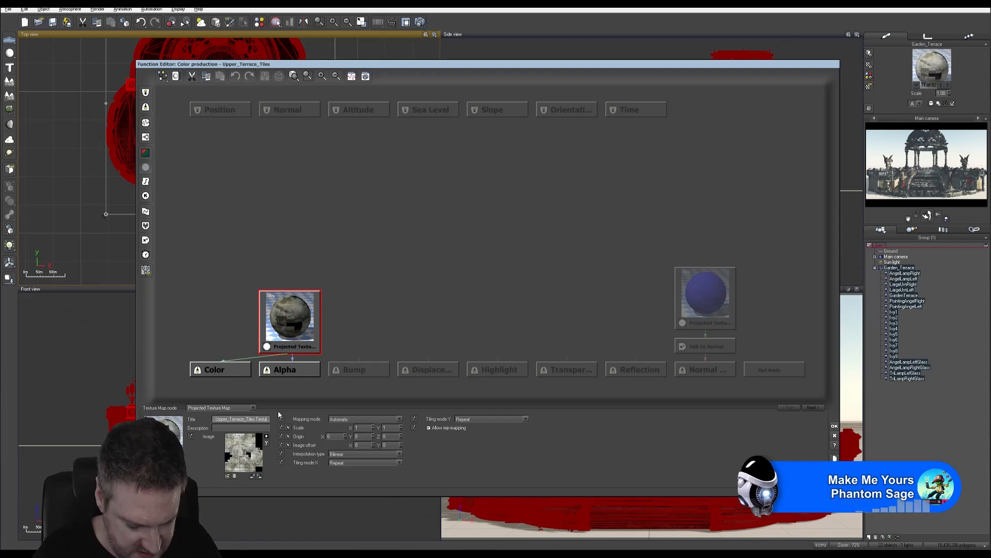
{"action": "type", "text": "re"}
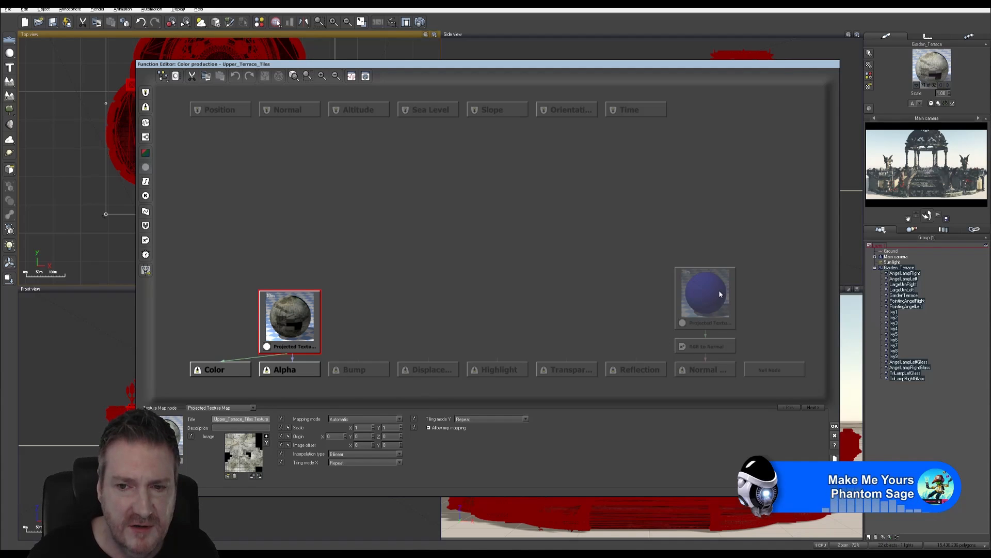
Title the normal-map texture node "Upper_Terrace_Tiles Normal".
{"action": "left_click", "coordinate": [718, 290]}
{"action": "left_click", "coordinate": [242, 419]}
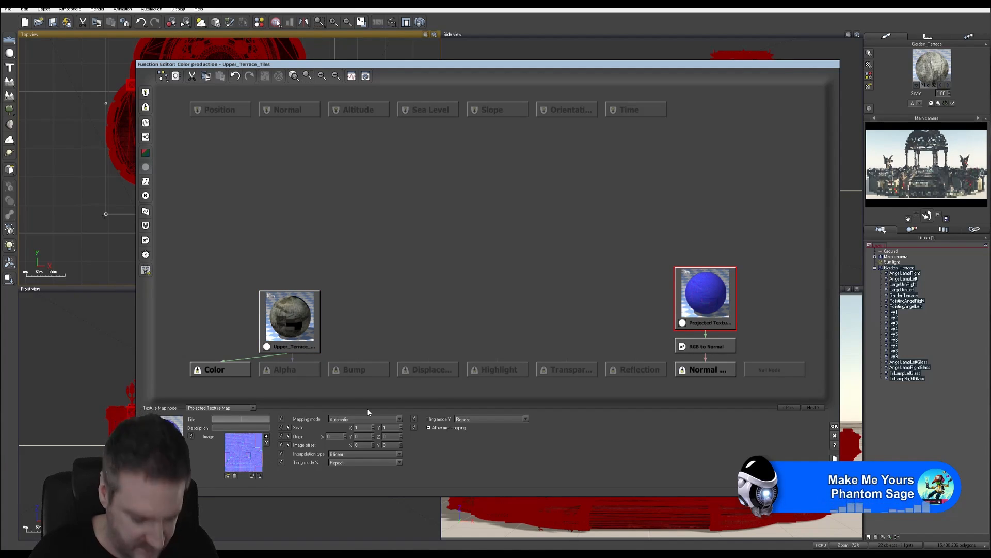
{"action": "type", "text": "Upper_Terrace_Tiles"}
{"action": "type", "text": "Normal"}
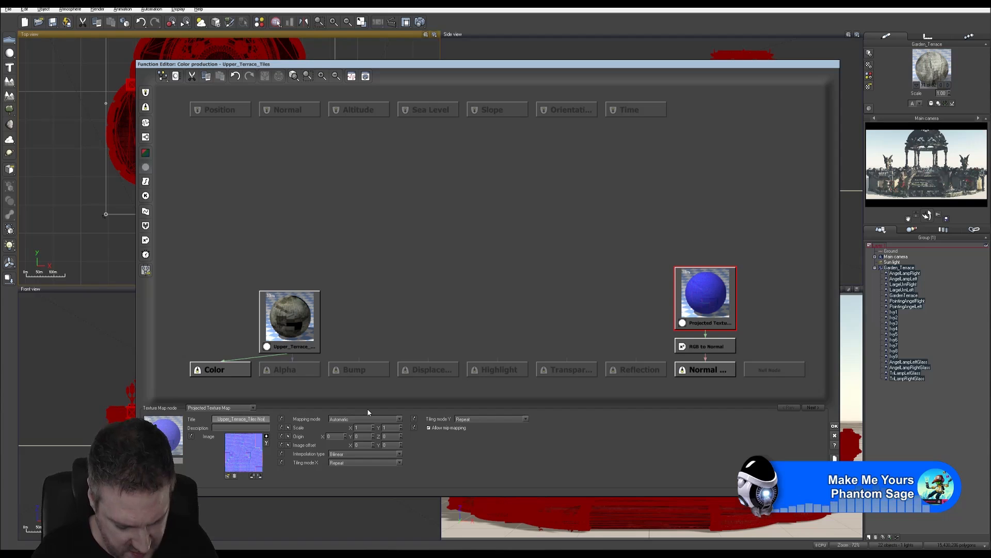
Override the image gamma of the Upper_Terrace_Tiles normal map and accept the function changes.
{"action": "left_click", "coordinate": [266, 444]}
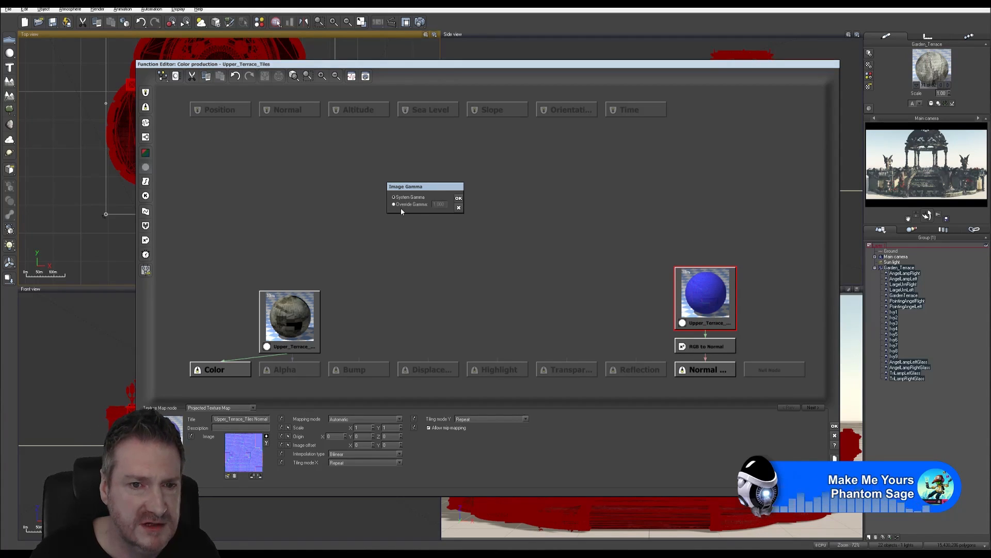
{"action": "left_click", "coordinate": [405, 206]}
{"action": "left_click", "coordinate": [459, 198]}
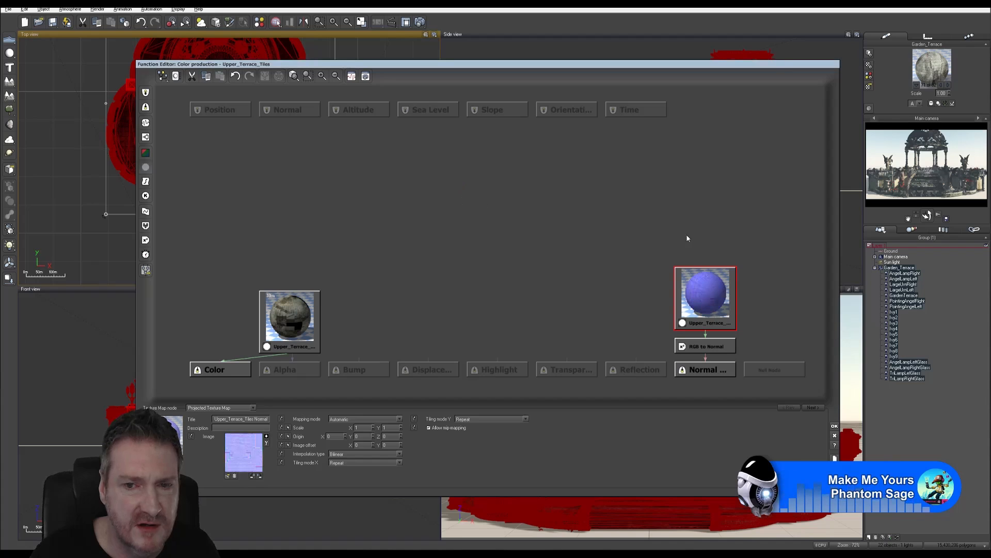
{"action": "left_click", "coordinate": [835, 426]}
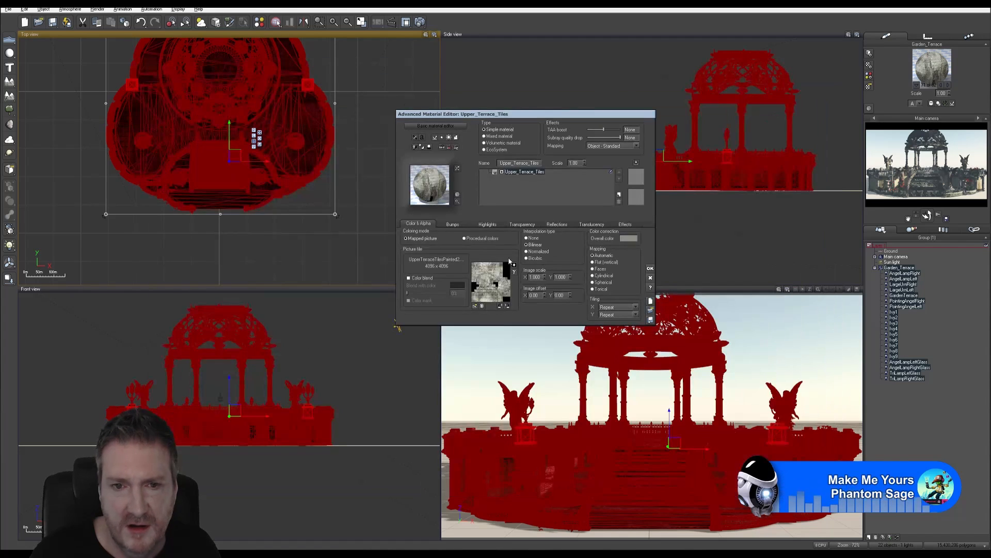
Set the highlight color of Upper_Terrace_Tiles to mid grey (RGB 136) and its highlight global intensity to 10%.
{"action": "left_click", "coordinate": [494, 225]}
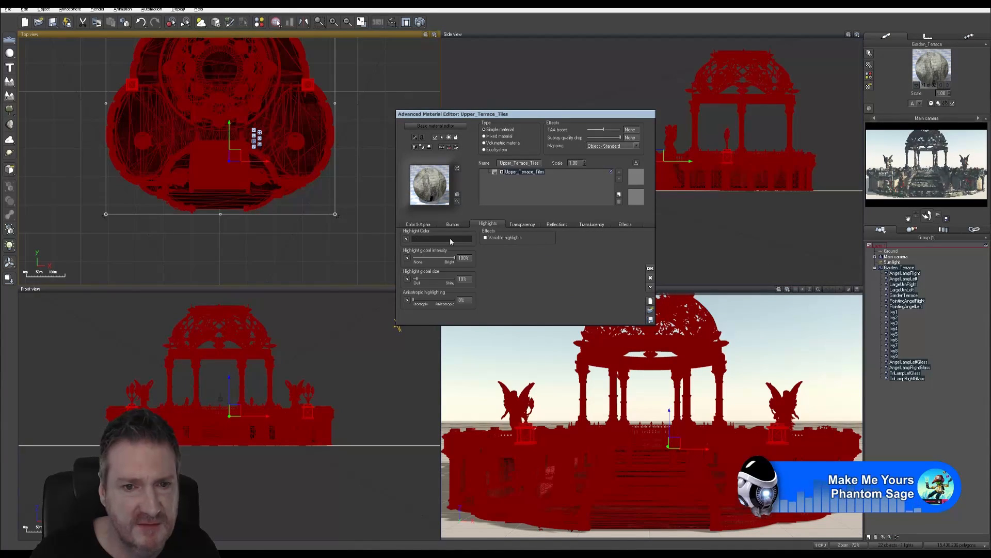
{"action": "left_click", "coordinate": [450, 240]}
{"action": "left_click", "coordinate": [504, 233]}
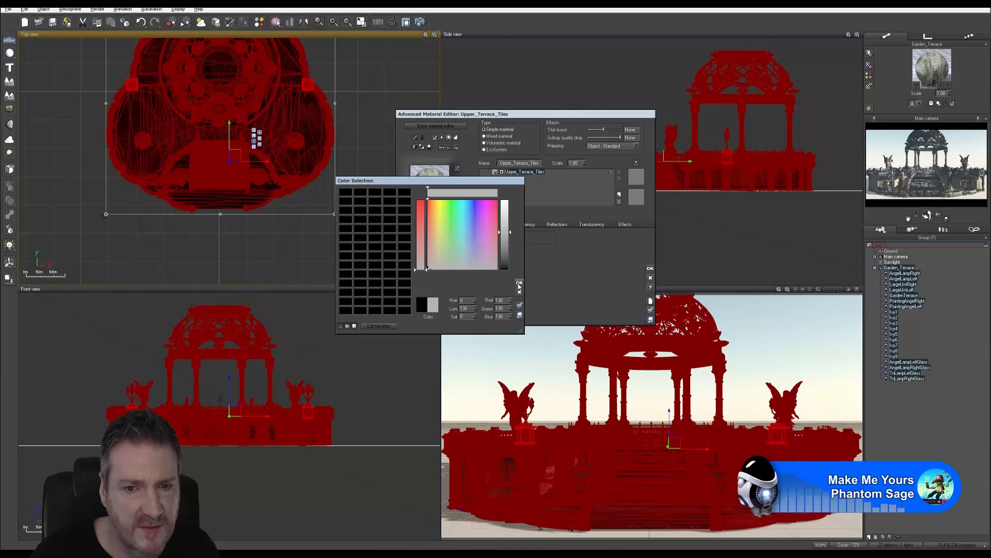
{"action": "left_click", "coordinate": [519, 283]}
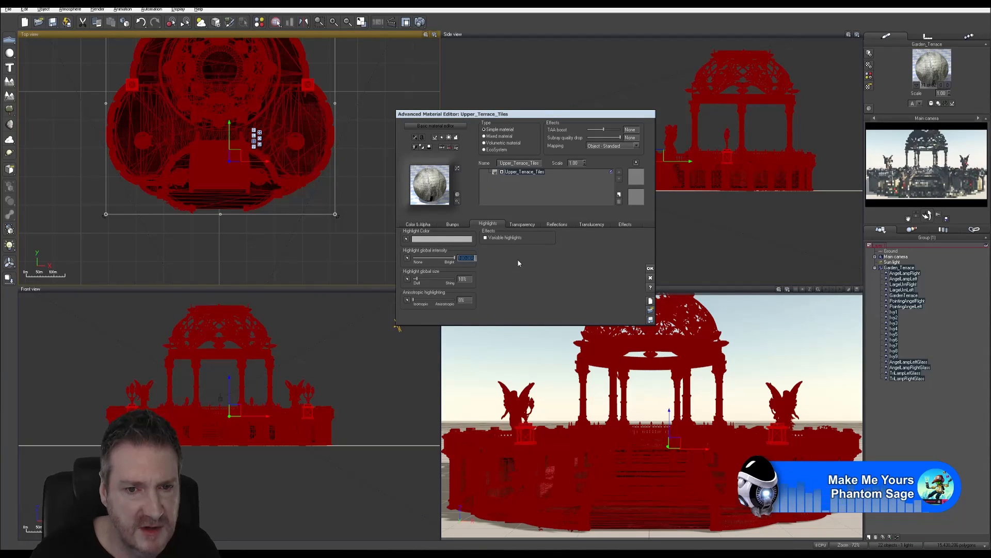
{"action": "type", "text": "10"}
{"action": "key", "text": "Return"}
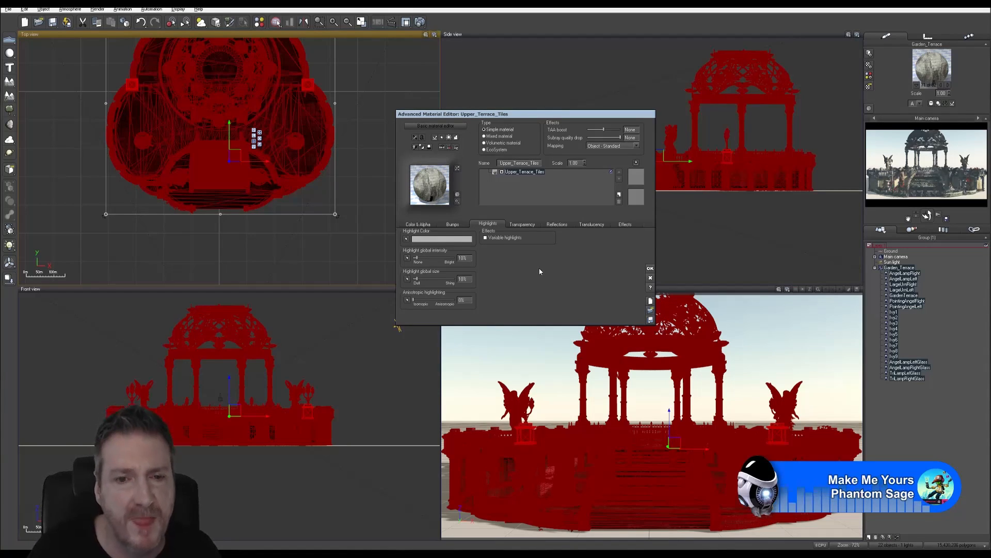
Go to the material that uses the LightsBase_Painted picture, rename it as Lights_Base_P and copy the name.
{"action": "left_click", "coordinate": [425, 225]}
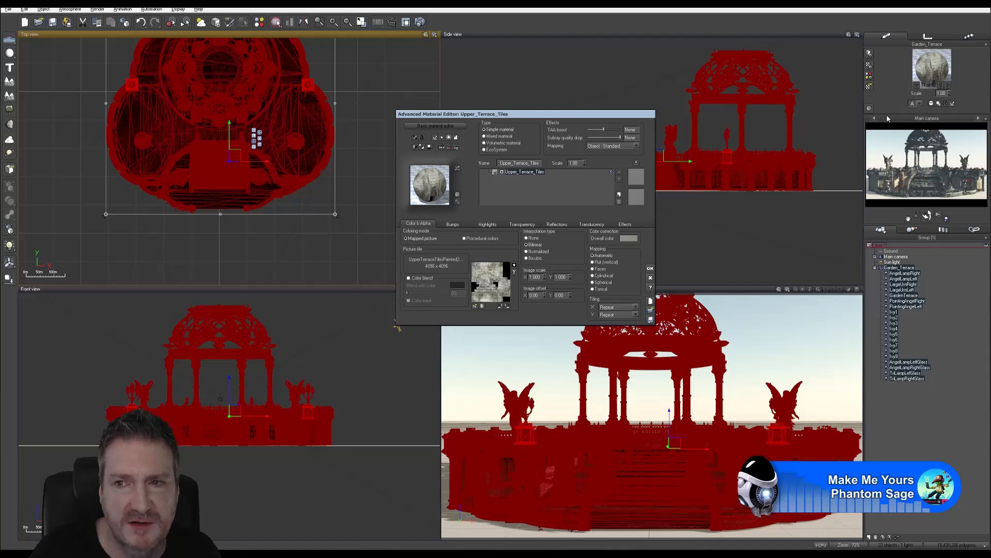
{"action": "left_click", "coordinate": [948, 85]}
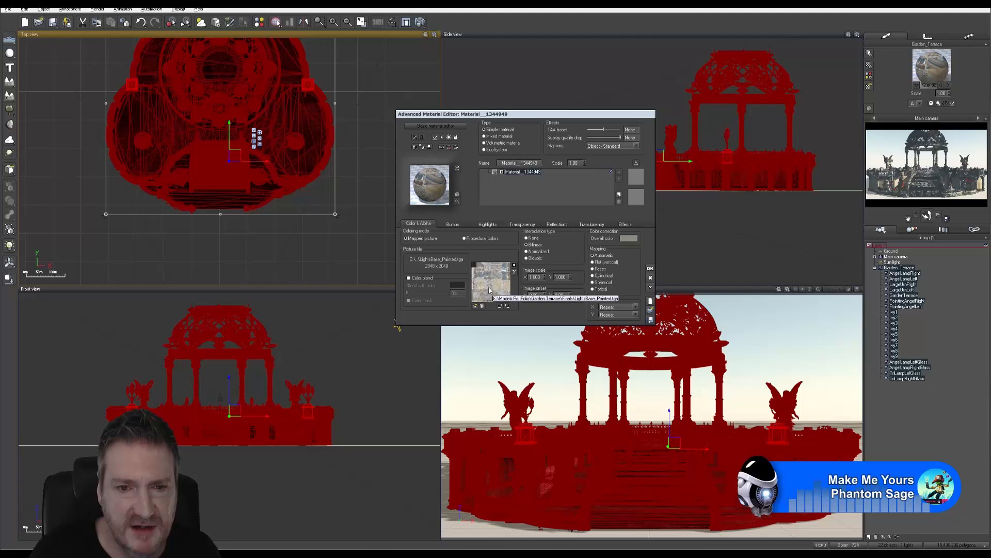
{"action": "double_click", "coordinate": [526, 163]}
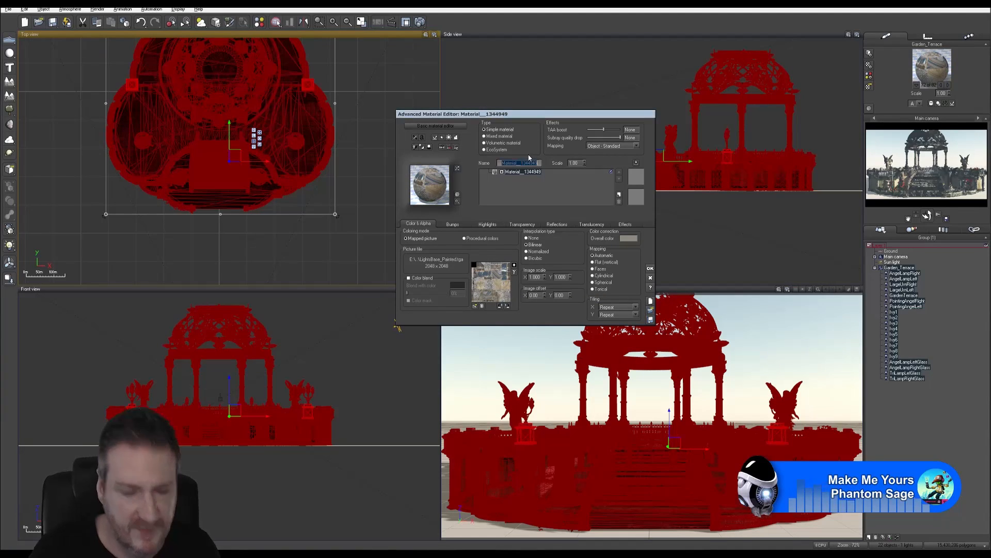
{"action": "type", "text": "Li"}
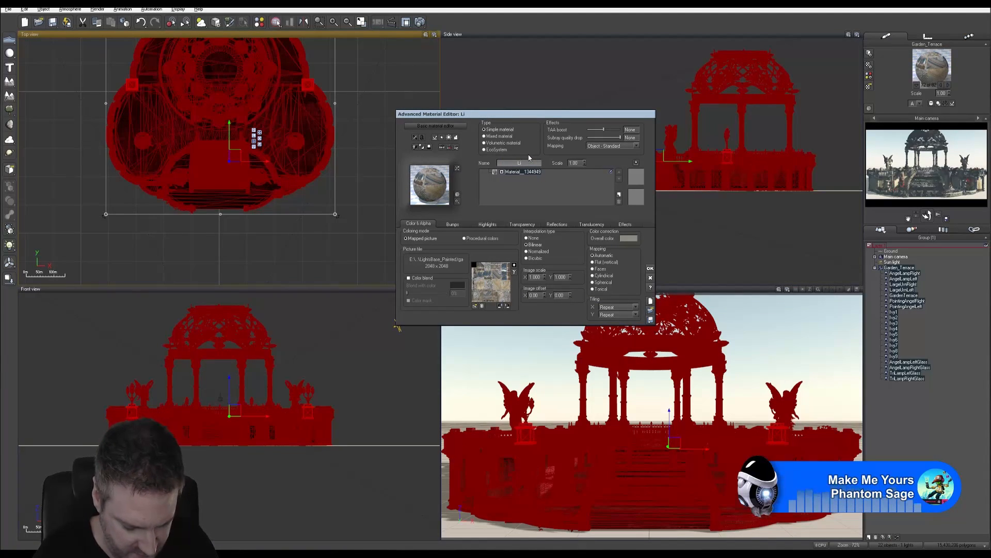
{"action": "type", "text": "ghts_Ba"}
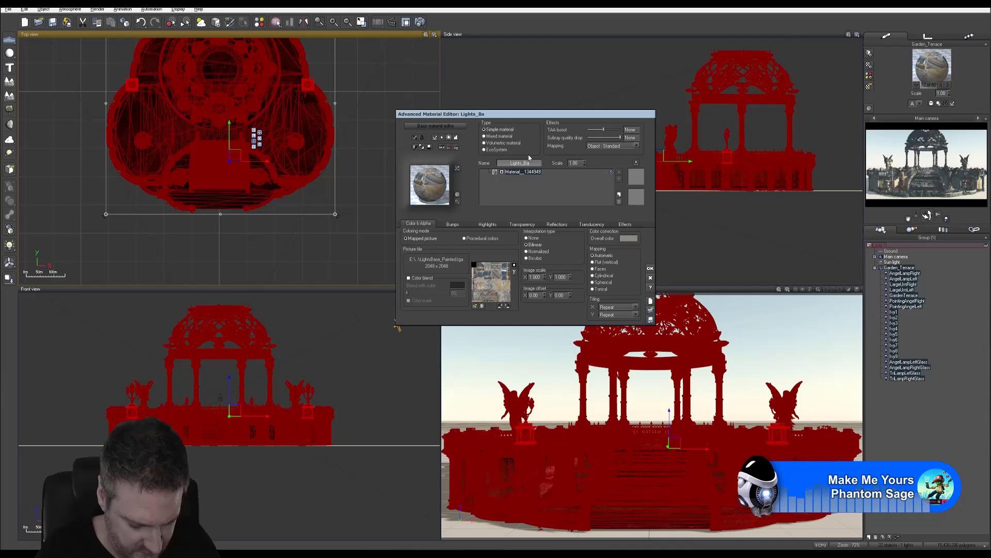
{"action": "type", "text": "se_P"}
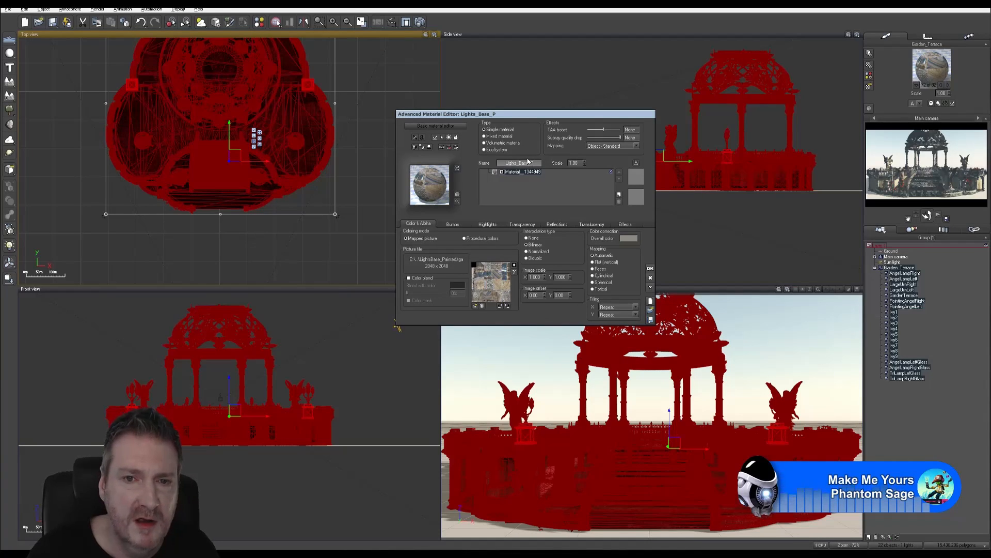
{"action": "key", "text": "Return"}
{"action": "key", "text": "ctrl+c"}
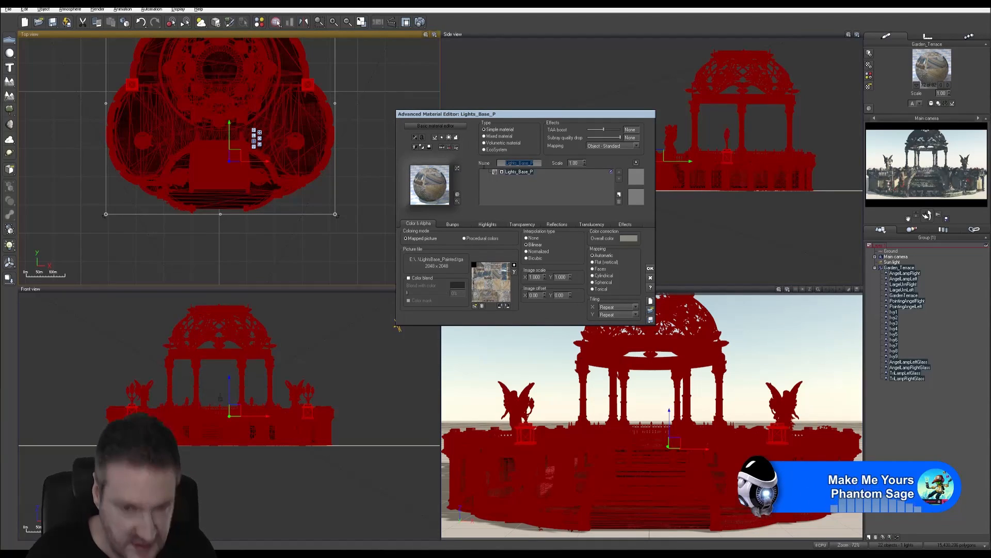
Import the T_LightsBase normal-map Targa from the LightsBaseLeft folder as the normal map of the Lights_Base_P material.
{"action": "left_click", "coordinate": [456, 225]}
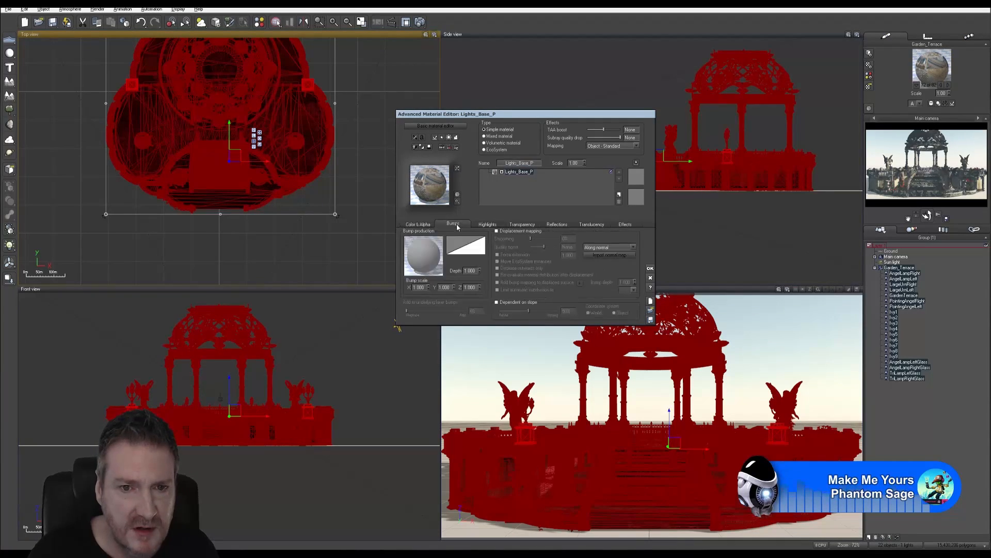
{"action": "left_click", "coordinate": [597, 256]}
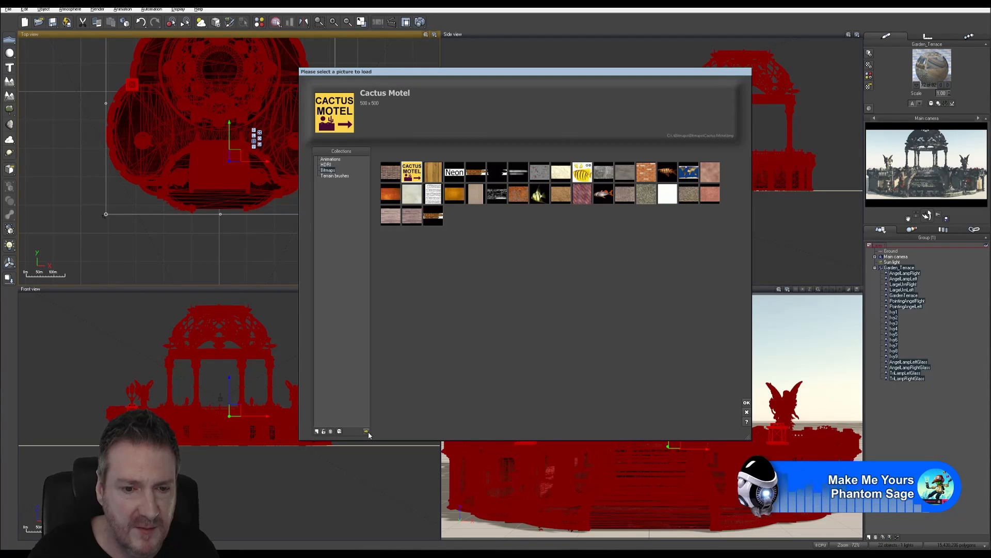
{"action": "double_click", "coordinate": [426, 350]}
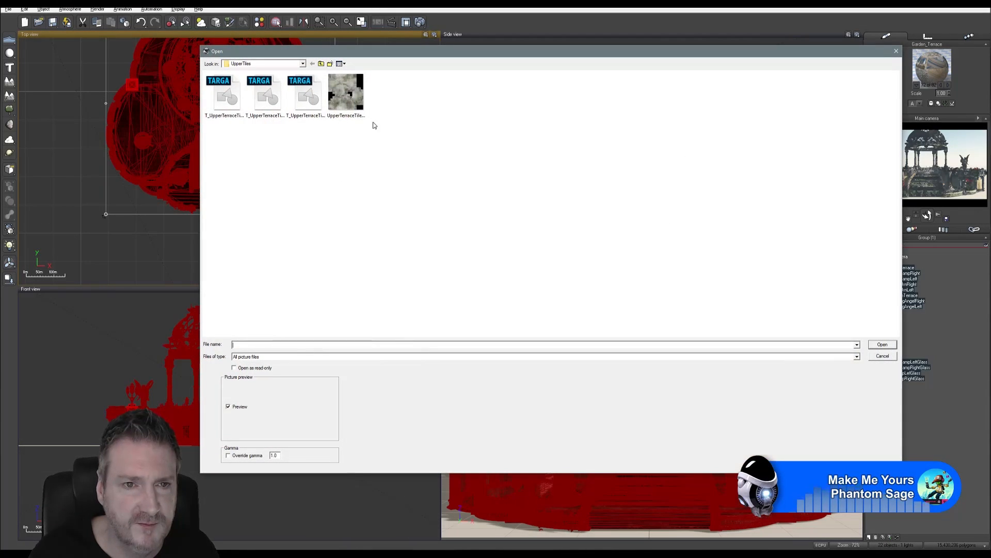
{"action": "left_click", "coordinate": [320, 63]}
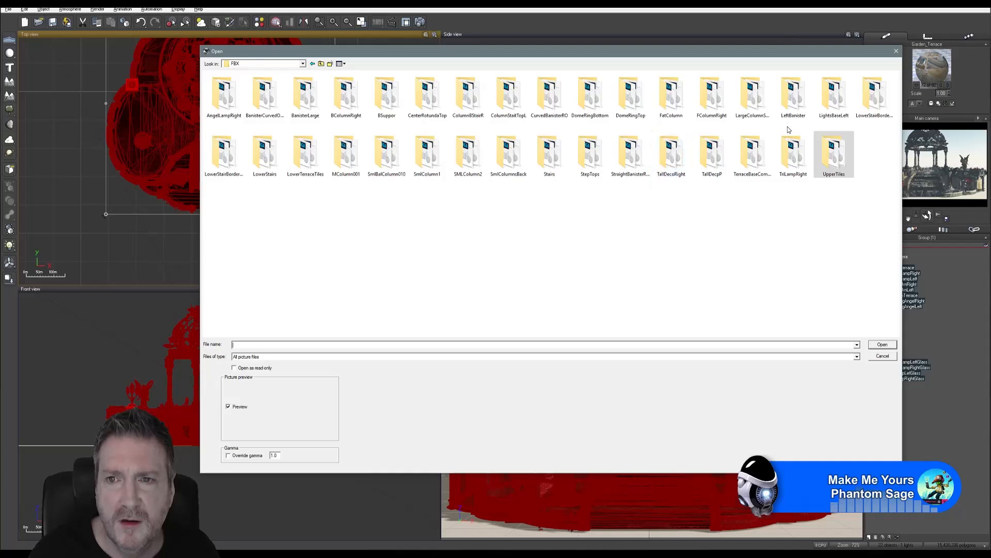
{"action": "double_click", "coordinate": [834, 98]}
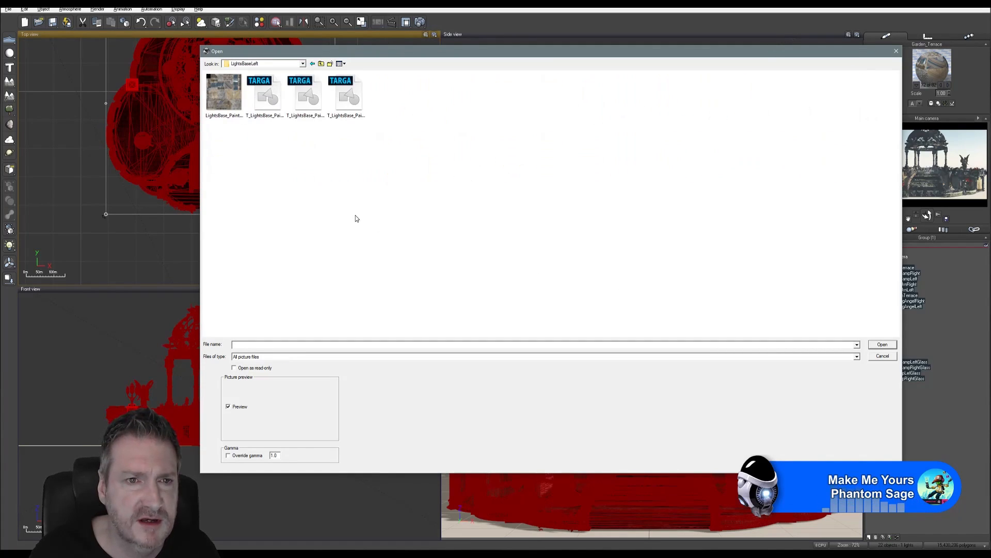
{"action": "left_click", "coordinate": [309, 95]}
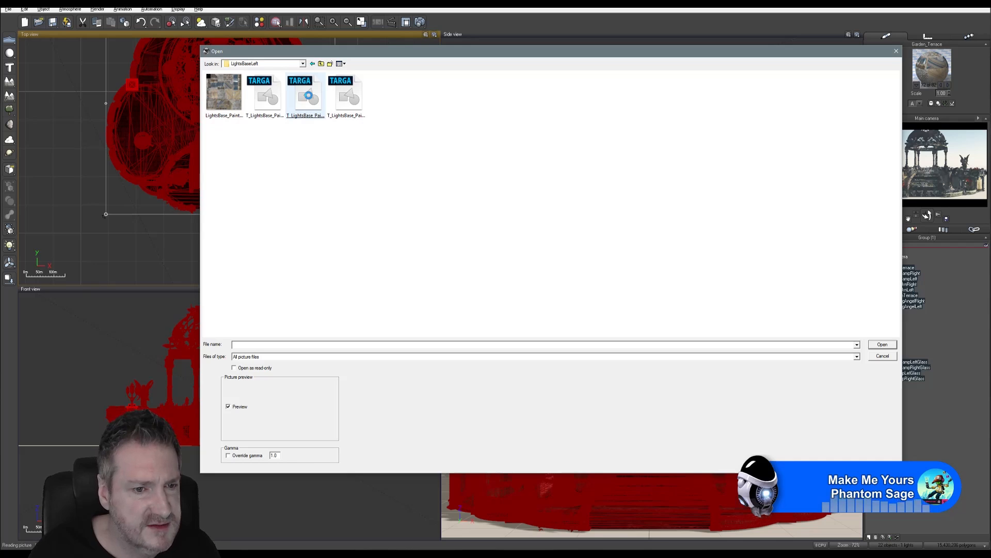
{"action": "left_click", "coordinate": [883, 345]}
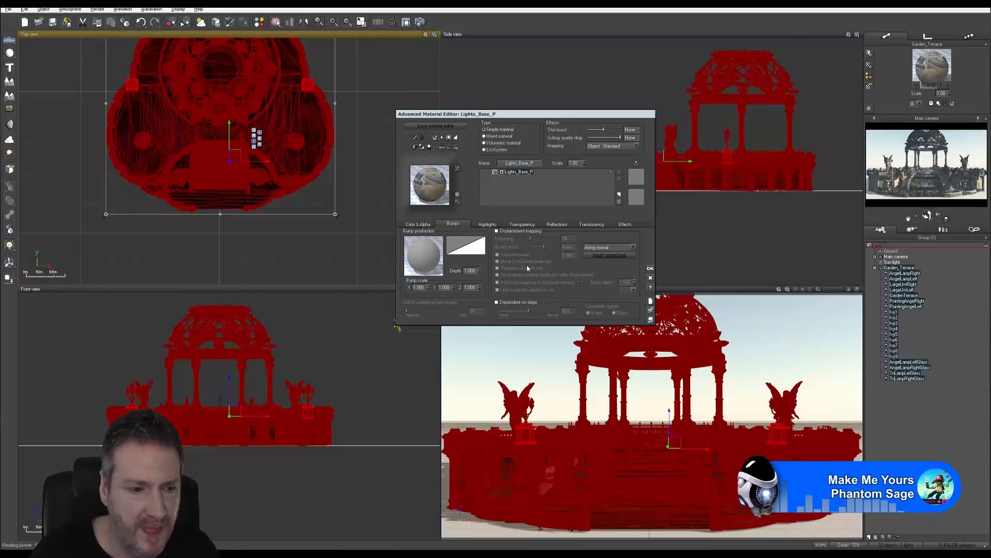
Edit the color function of Lights_Base_P and title its texture nodes "Lights_Base_P Texture" and "Lights_Base_P Normal".
{"action": "left_click", "coordinate": [421, 226]}
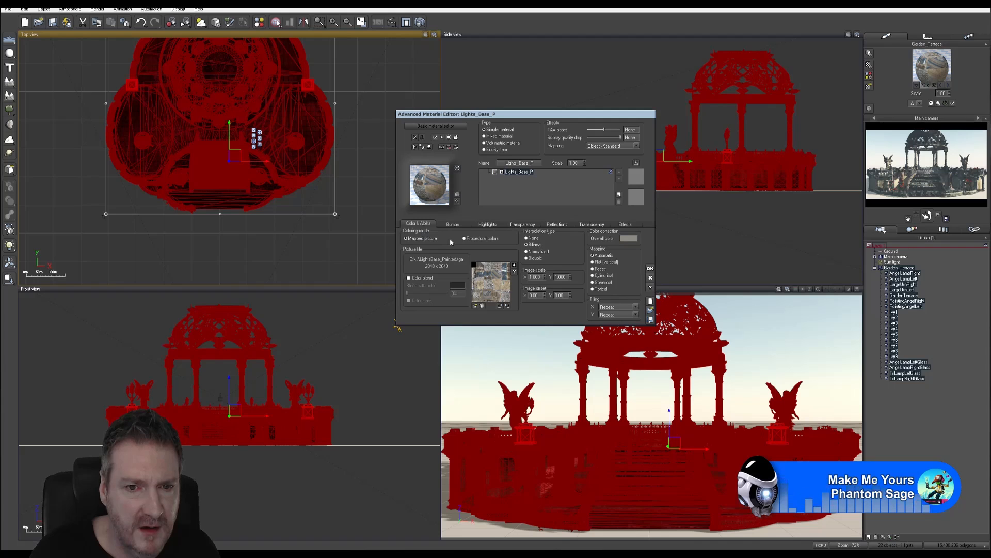
{"action": "left_click", "coordinate": [509, 291]}
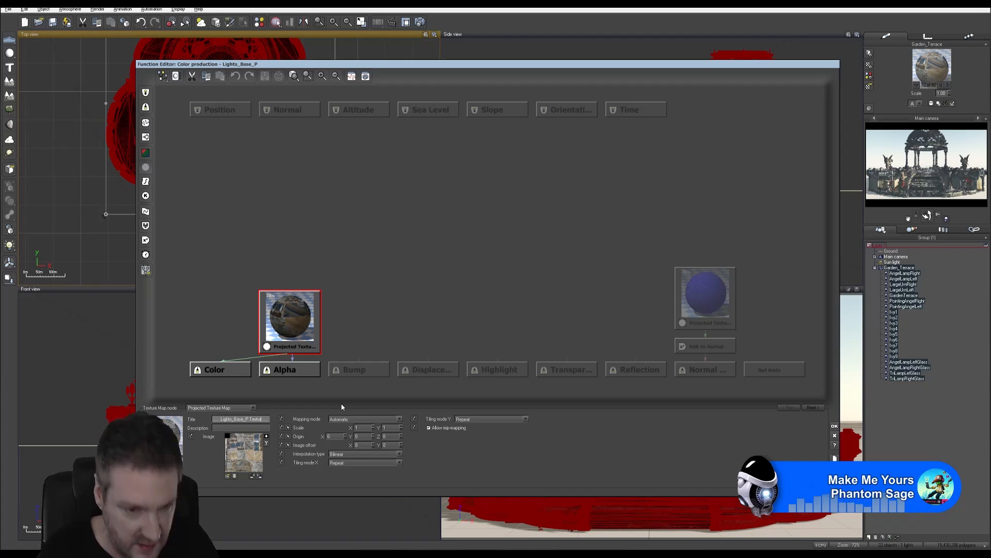
{"action": "left_click", "coordinate": [725, 305]}
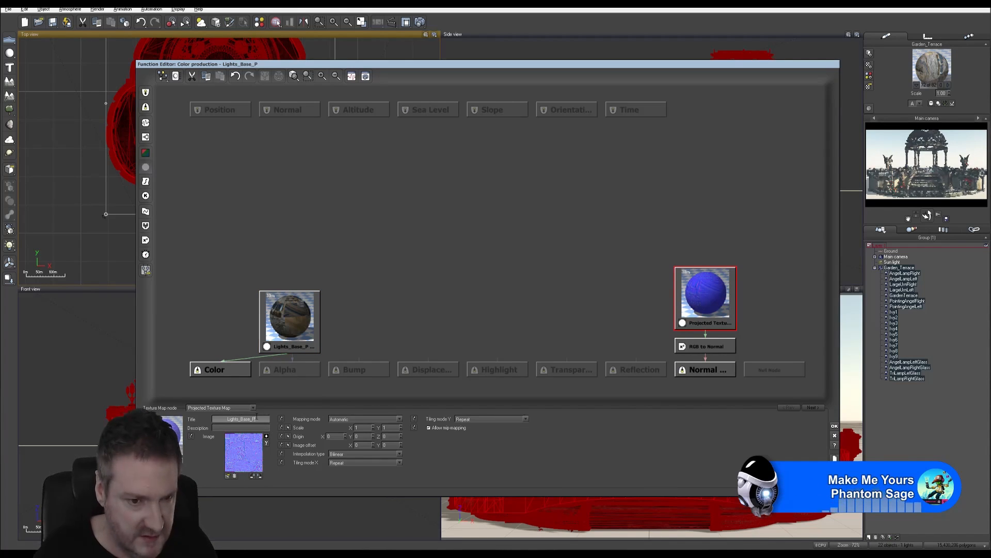
{"action": "key", "text": "ctrl+v"}
{"action": "type", "text": "Normal"}
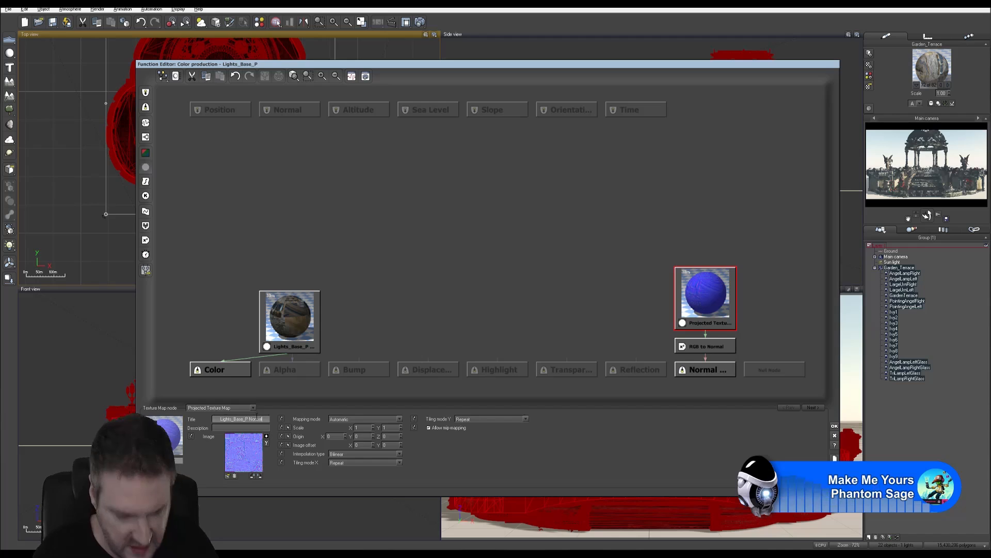
Override the image gamma of the Lights_Base_P normal map with 1.000 and select the color texture node.
{"action": "left_click", "coordinate": [267, 444]}
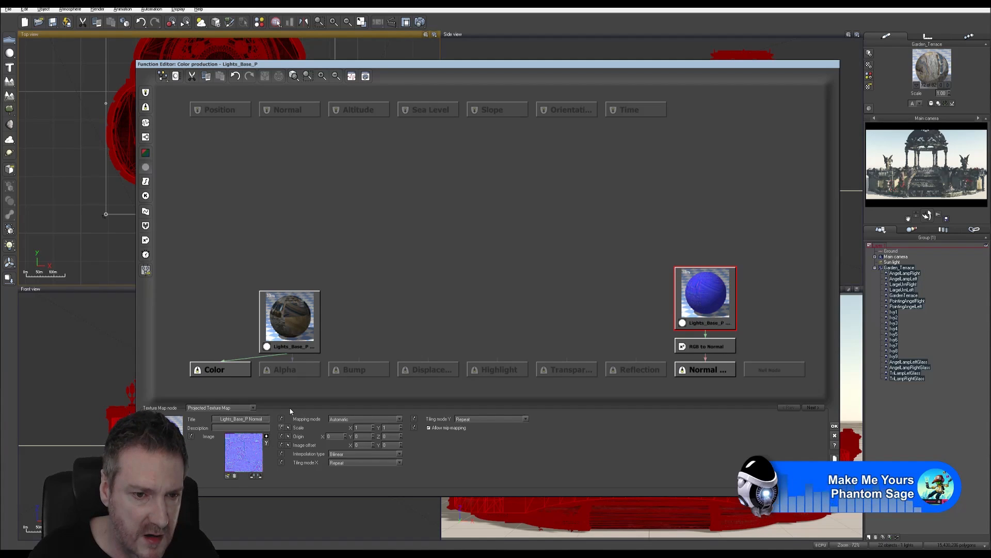
{"action": "left_click", "coordinate": [408, 205]}
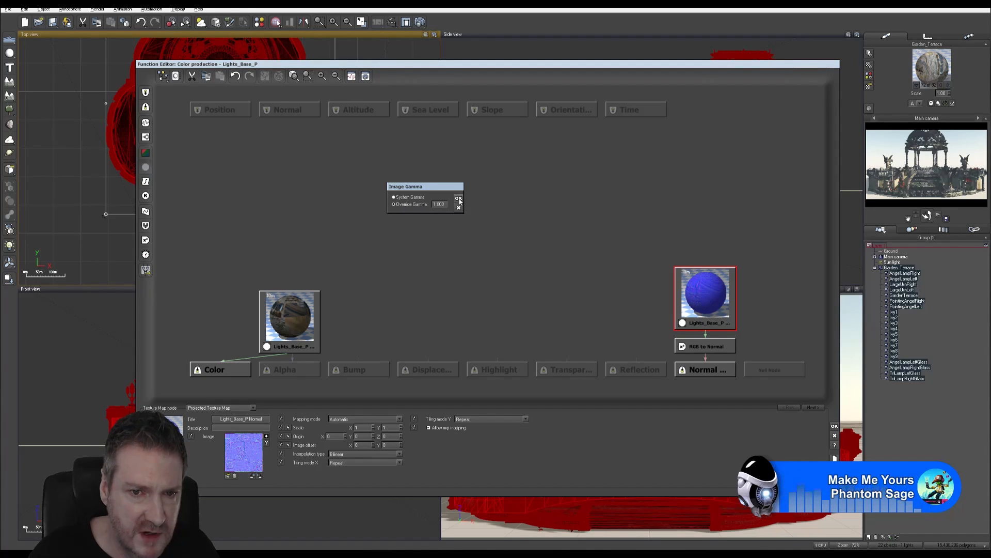
{"action": "left_click", "coordinate": [459, 198]}
{"action": "left_click", "coordinate": [300, 324]}
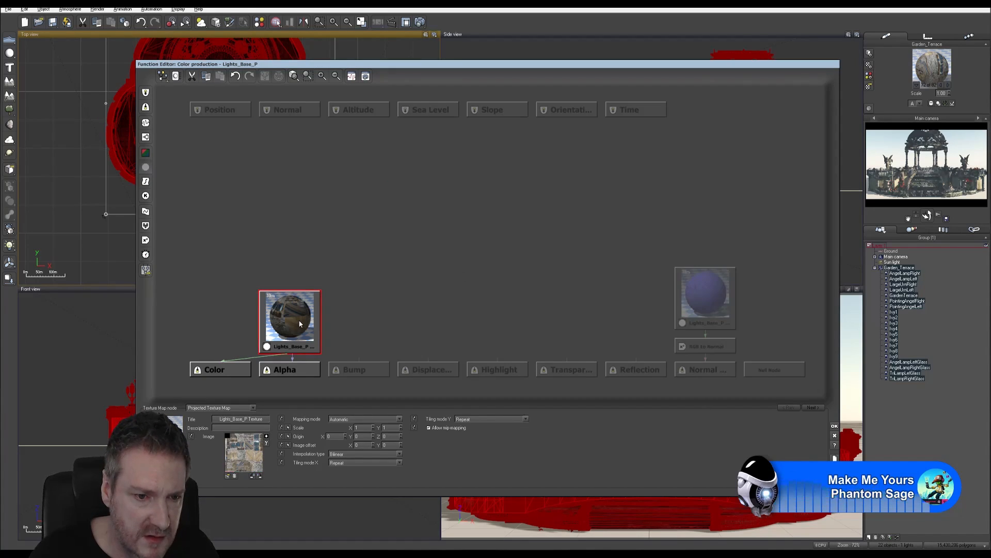
Accept the Lights_Base_P function edits, go to the material that uses TerraceBaseComplete.tga, rename it as Terrace_Base_P and copy the name.
{"action": "left_click", "coordinate": [834, 426]}
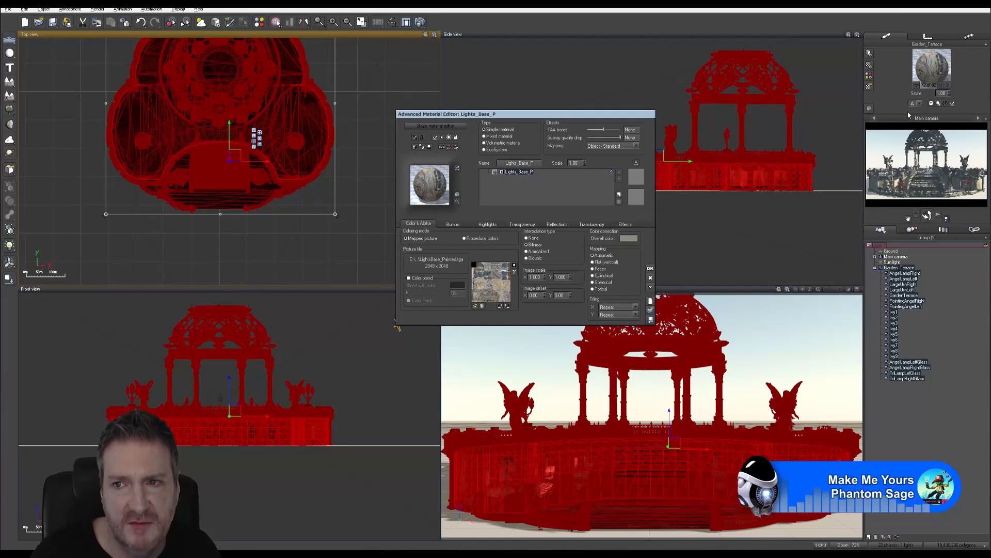
{"action": "left_click", "coordinate": [948, 87]}
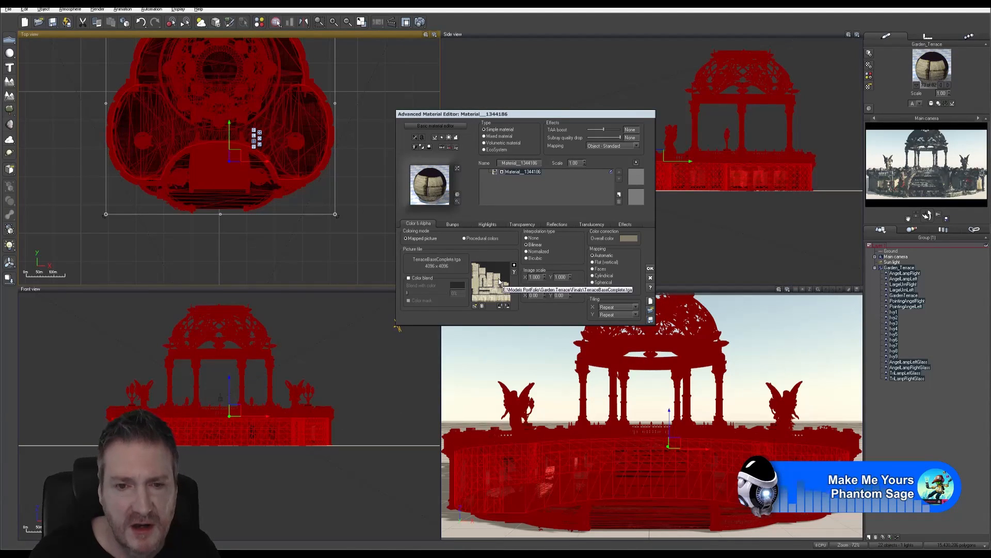
{"action": "double_click", "coordinate": [518, 163]}
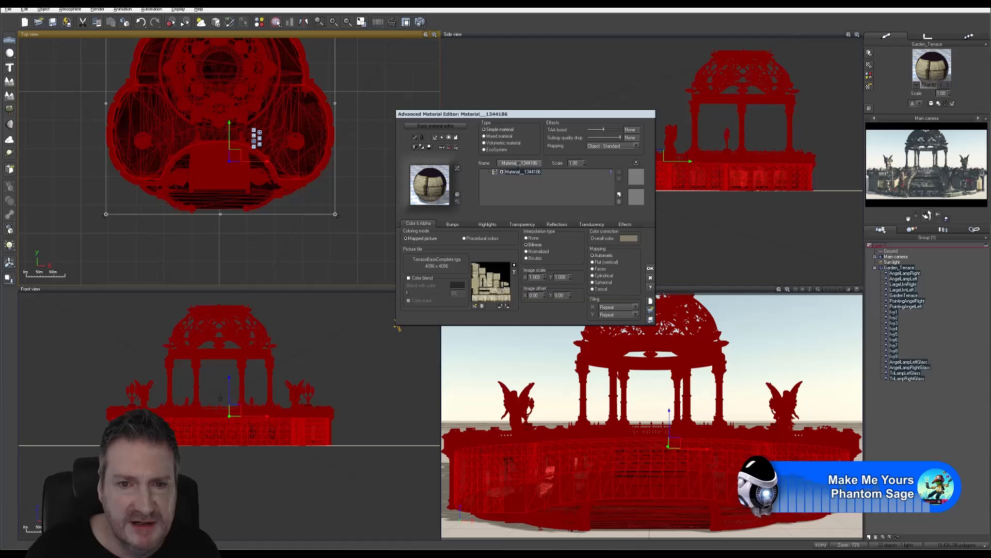
{"action": "type", "text": "Te"}
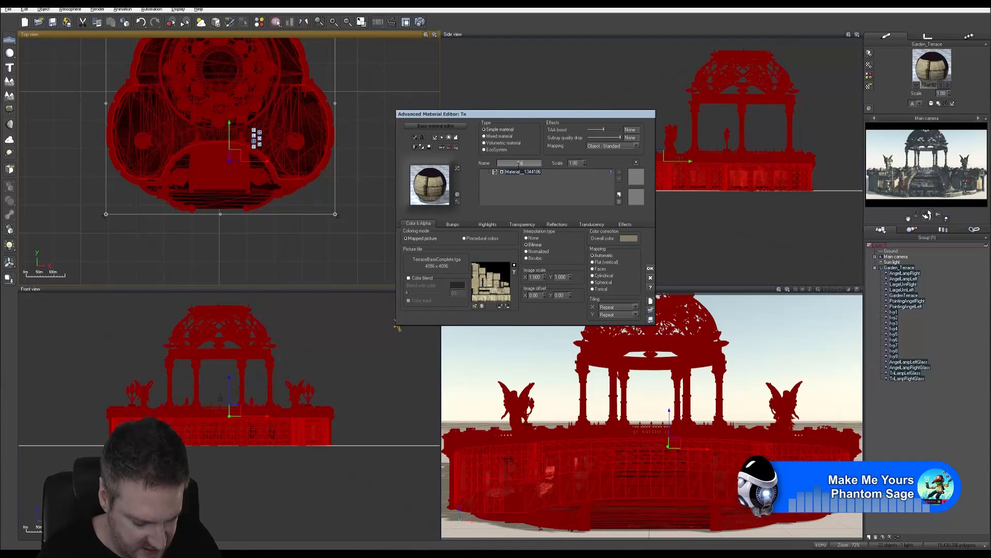
{"action": "type", "text": "rrace_Base"}
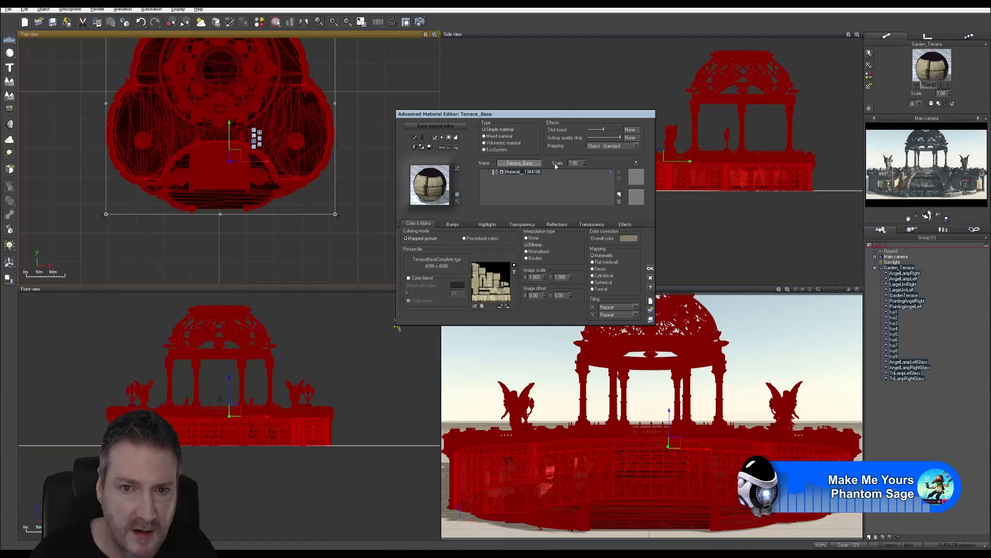
{"action": "type", "text": "_"}
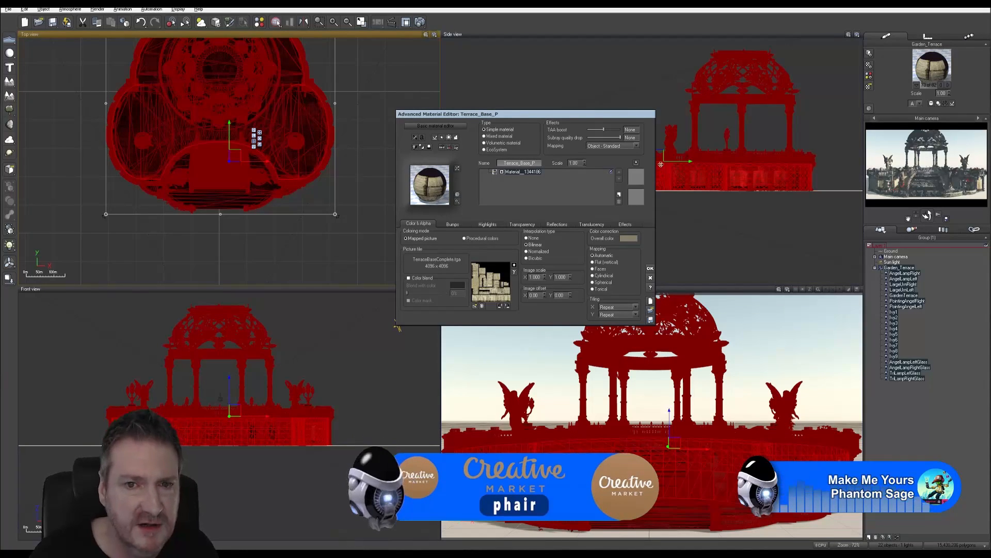
{"action": "type", "text": "P"}
{"action": "left_click_drag", "start_coordinate": [539, 163], "coordinate": [452, 178]}
{"action": "key", "text": "ctrl+c"}
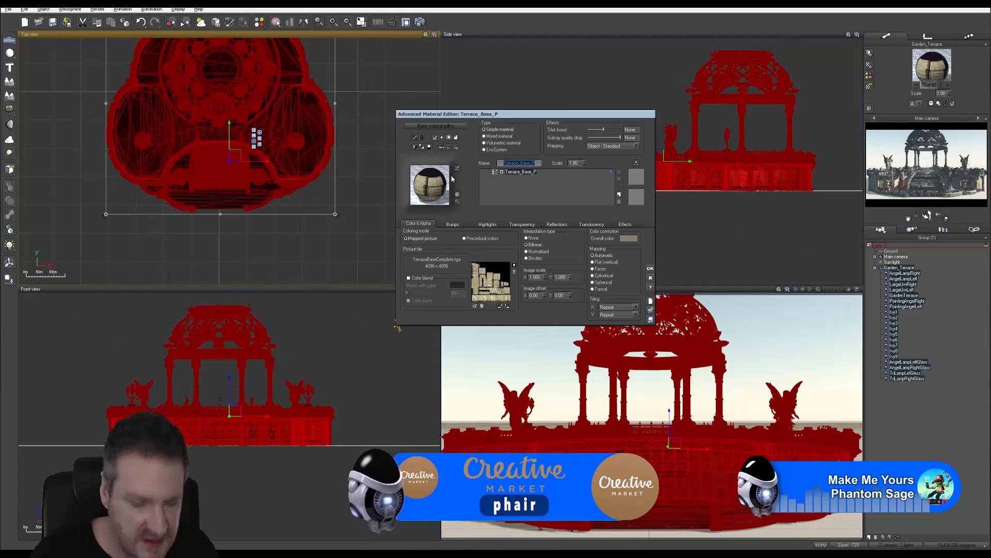
Import T_TerraceBaseComplete_normal.tga from the TerraceBaseComplete folder as the normal map of the Terrace_Base_P material.
{"action": "left_click", "coordinate": [450, 225]}
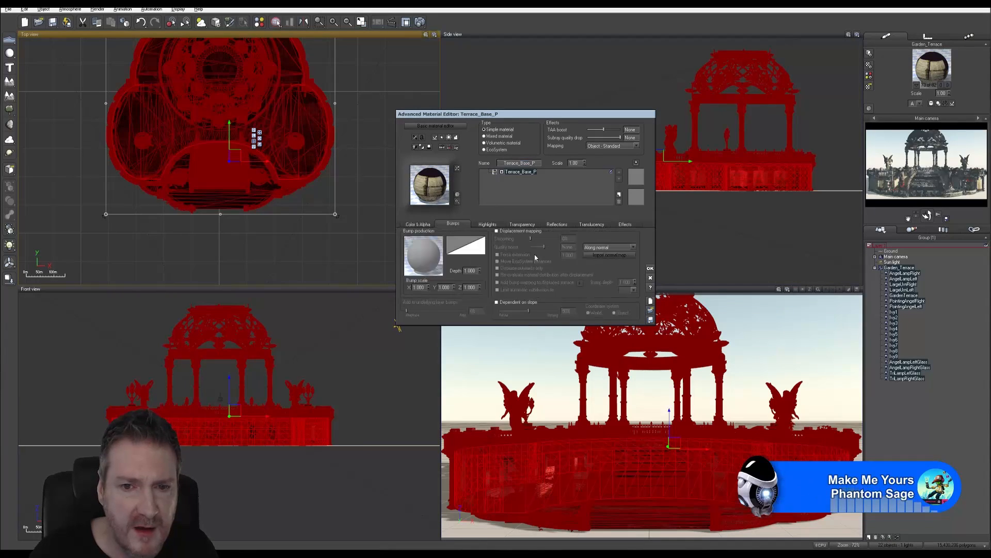
{"action": "left_click", "coordinate": [602, 256]}
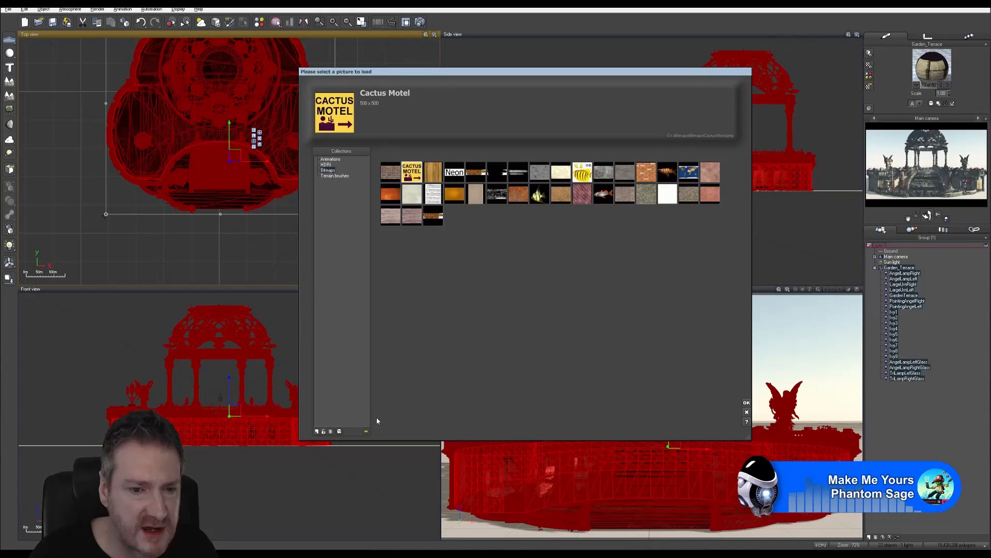
{"action": "left_click", "coordinate": [366, 431]}
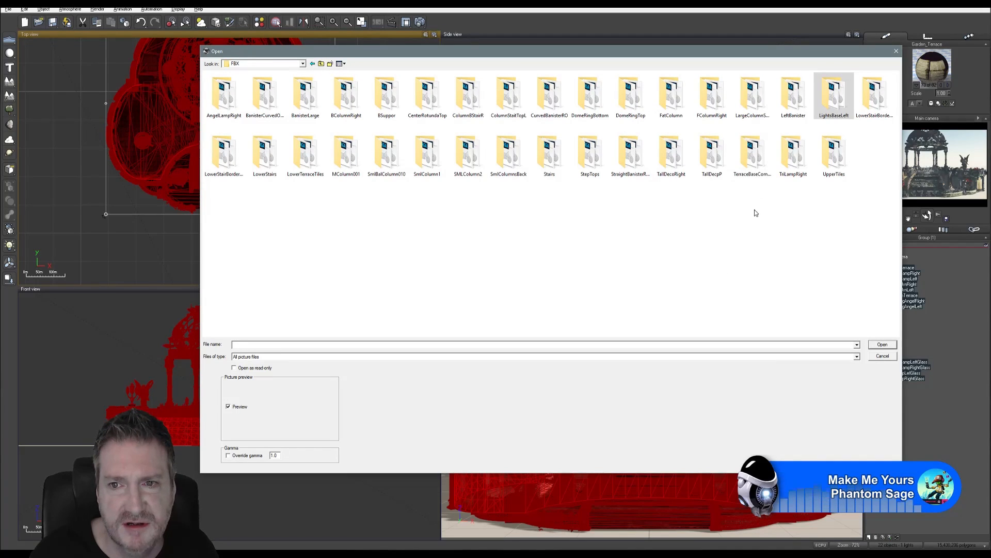
{"action": "double_click", "coordinate": [753, 167]}
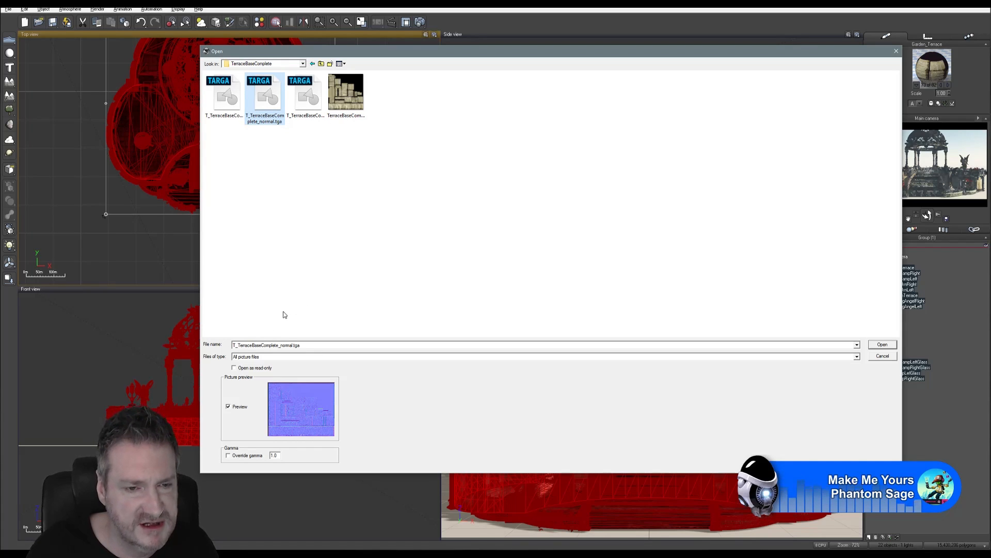
{"action": "left_click", "coordinate": [883, 345]}
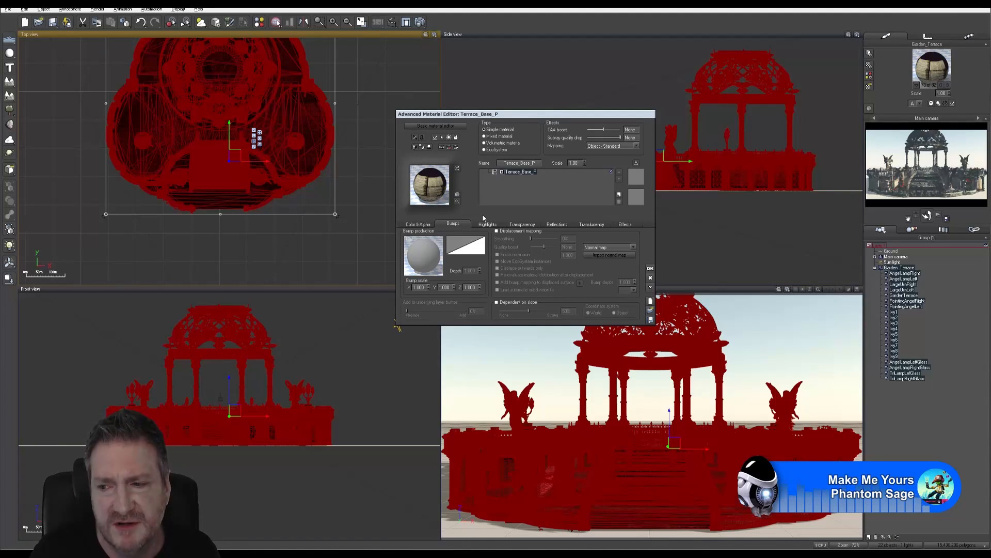
Edit the color function of Terrace_Base_P and title its texture nodes "Terrace_Base_P Texture" and "Terrace_Base_P Normal".
{"action": "left_click", "coordinate": [420, 226]}
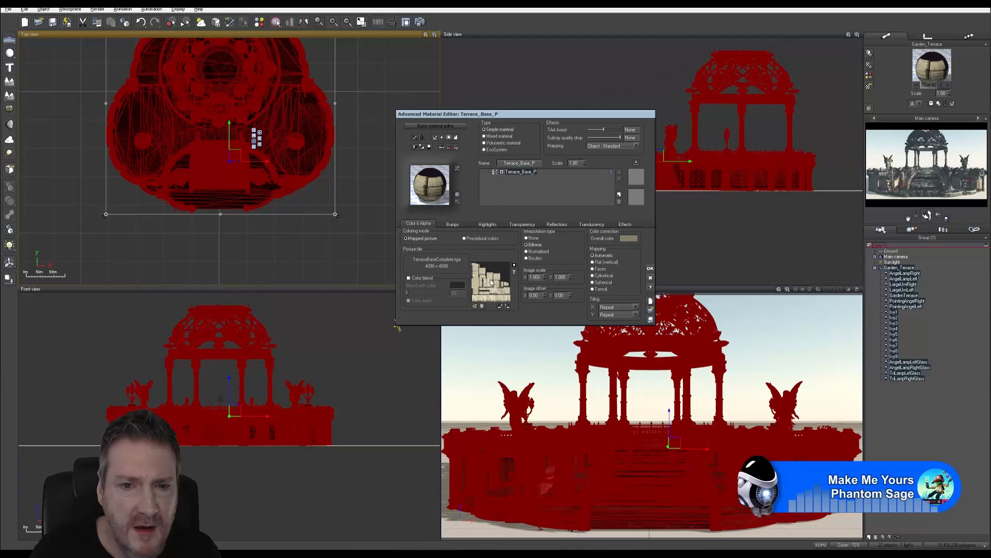
{"action": "left_click", "coordinate": [511, 287]}
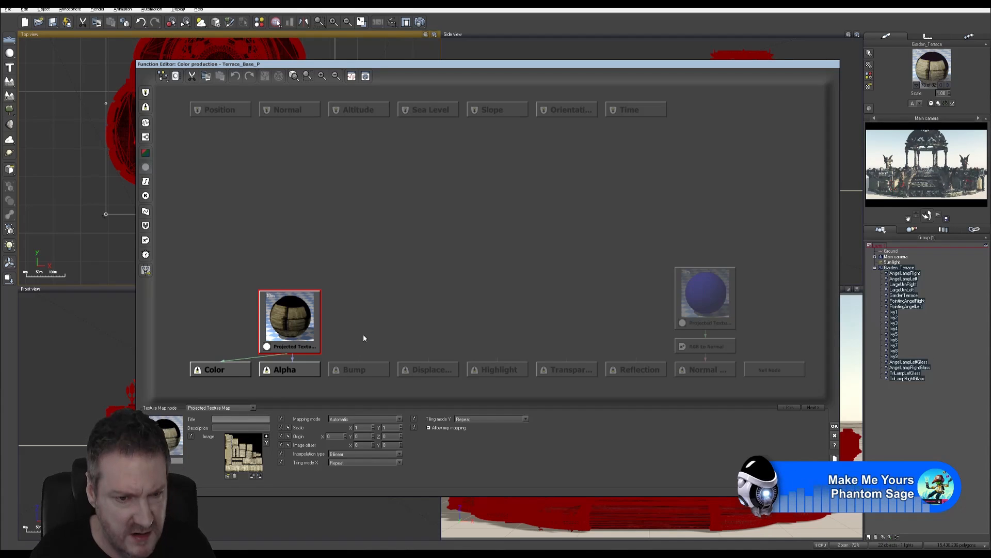
{"action": "type", "text": "Terrace_Base_P Ta"}
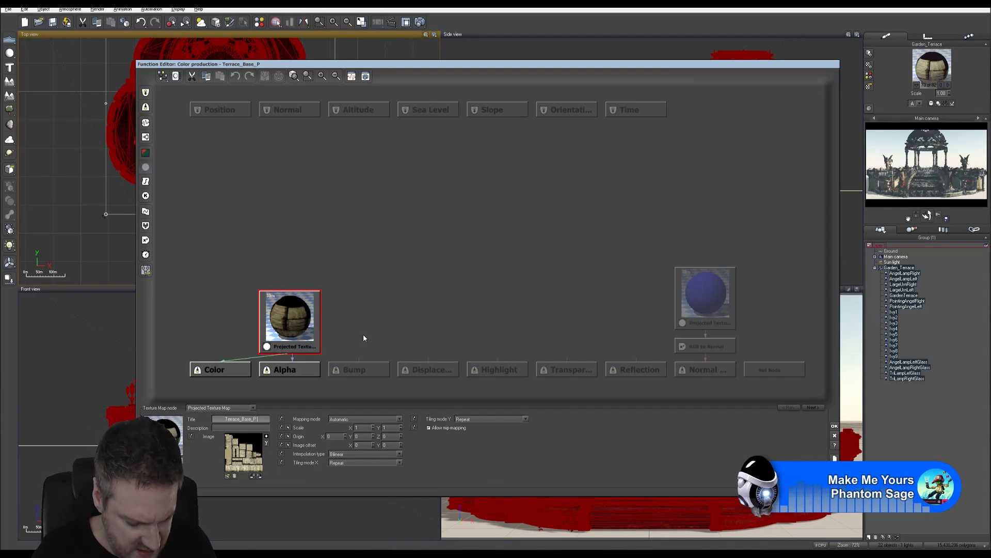
{"action": "type", "text": "xture"}
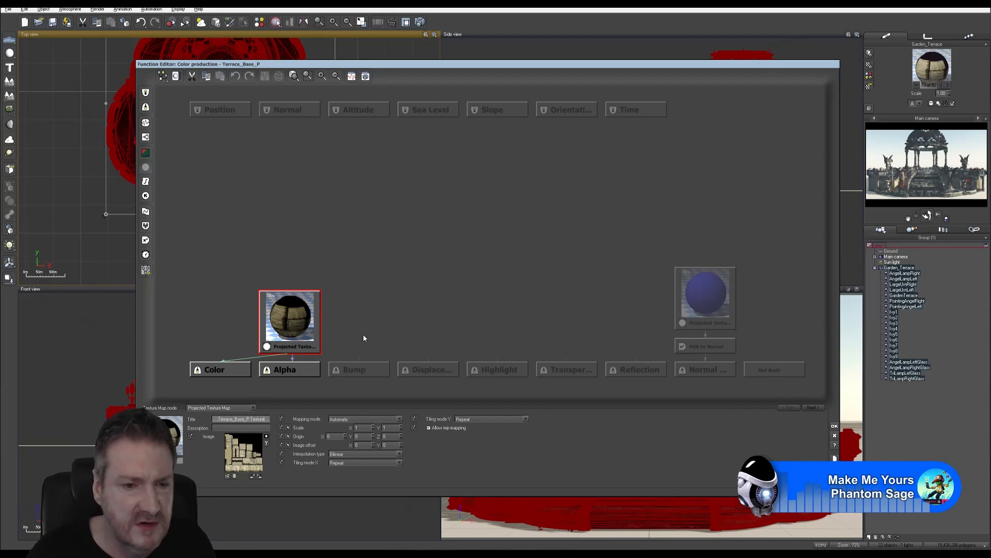
{"action": "left_click", "coordinate": [684, 313]}
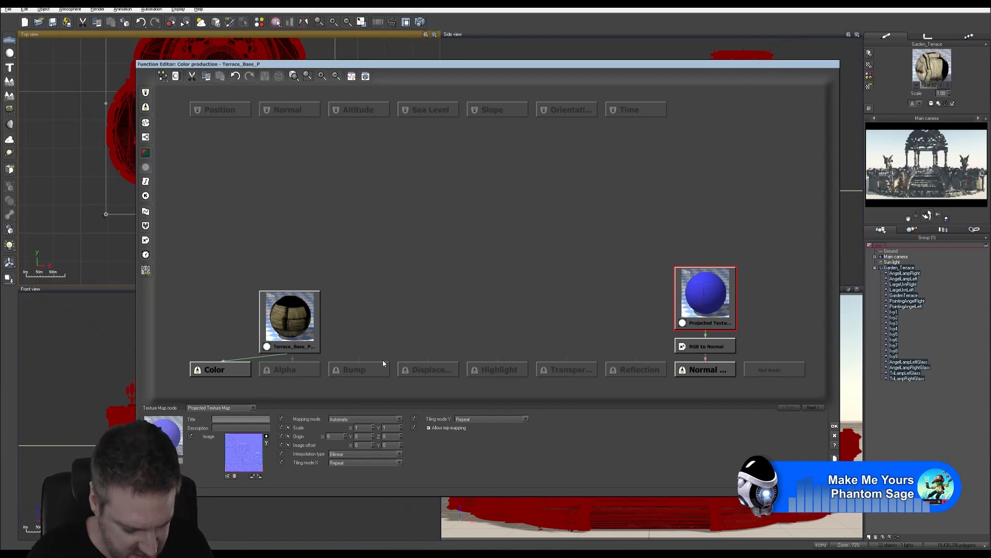
{"action": "key", "text": "ctrl+v"}
{"action": "type", "text": "Normal"}
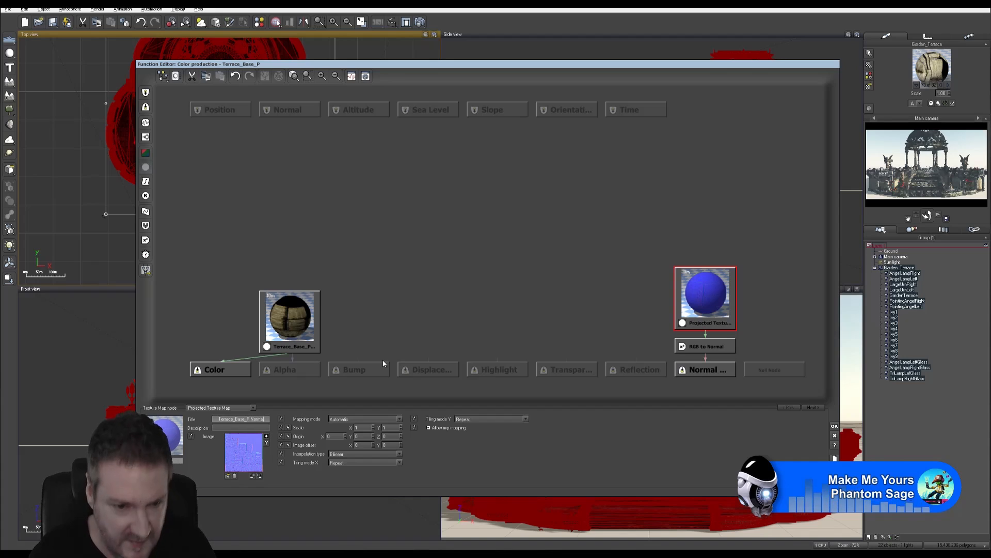
Override the image gamma of the Terrace_Base_P normal map and accept the function edits.
{"action": "left_click", "coordinate": [266, 444]}
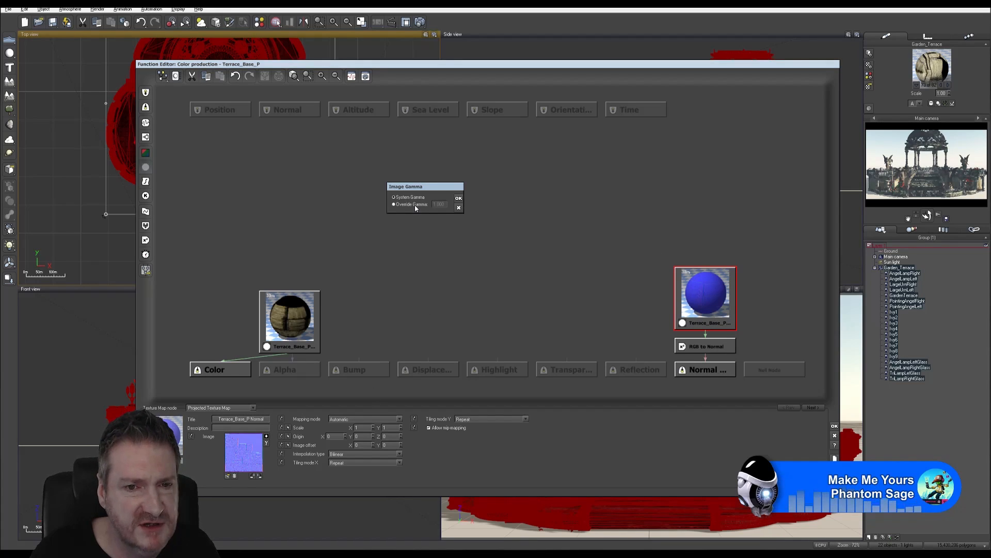
{"action": "left_click", "coordinate": [457, 200]}
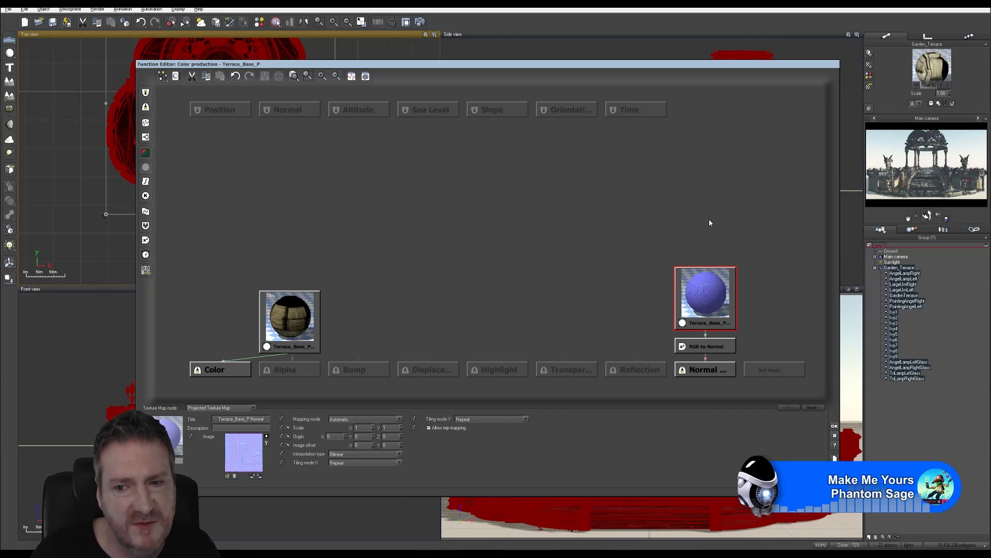
{"action": "left_click", "coordinate": [835, 426]}
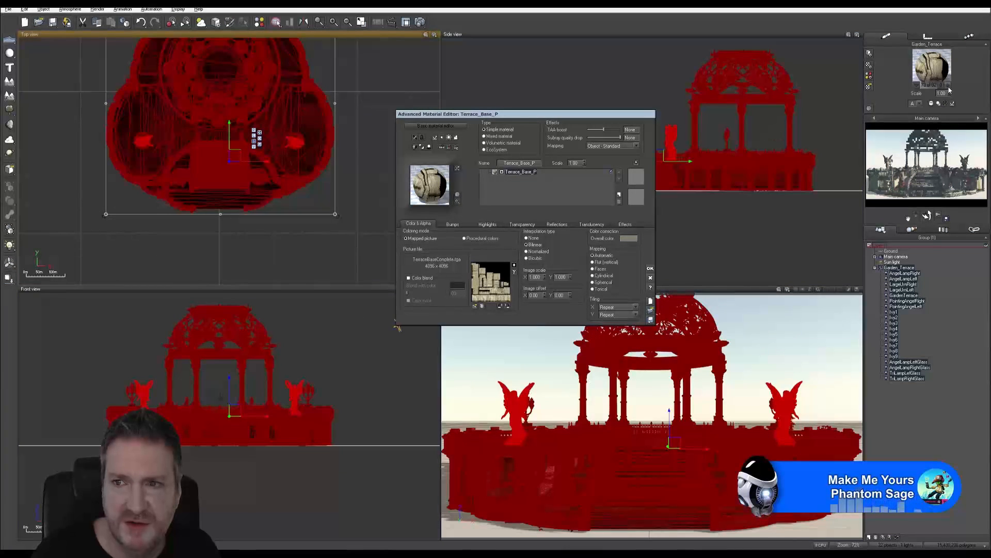
Go to the material that uses PointingAngel_Painted.tga, rename it as Pointing_Angels and copy the name.
{"action": "left_click", "coordinate": [949, 86]}
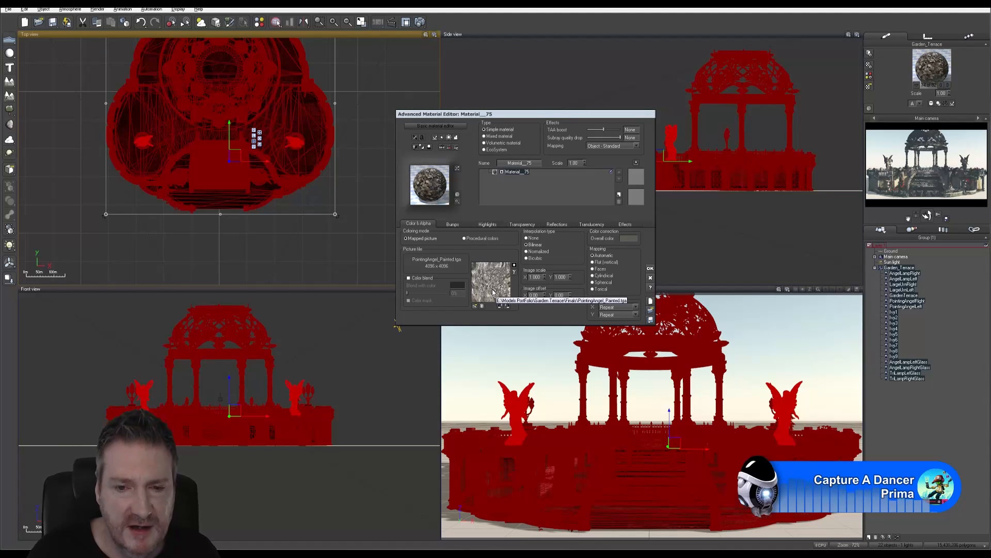
{"action": "double_click", "coordinate": [526, 162]}
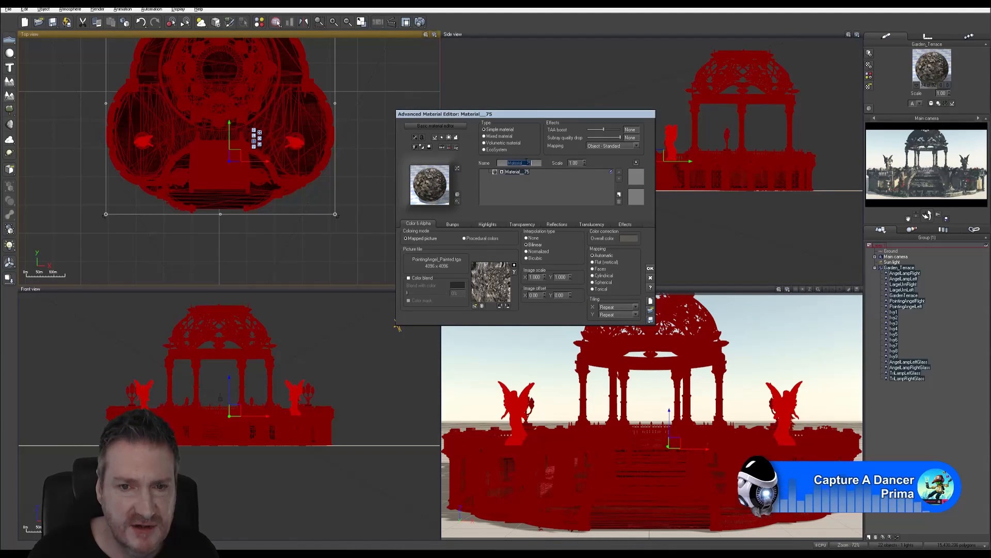
{"action": "type", "text": "Poi"}
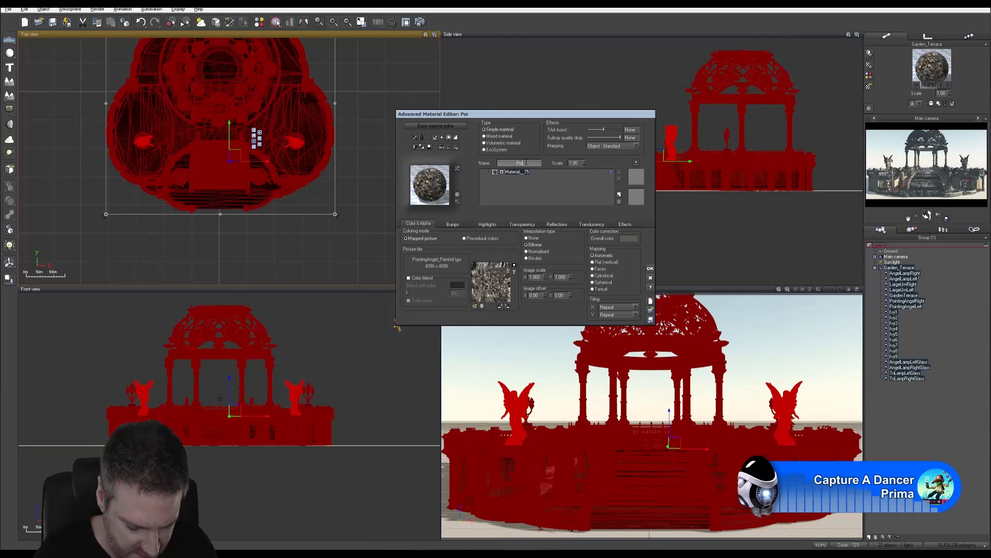
{"action": "type", "text": "nting_"}
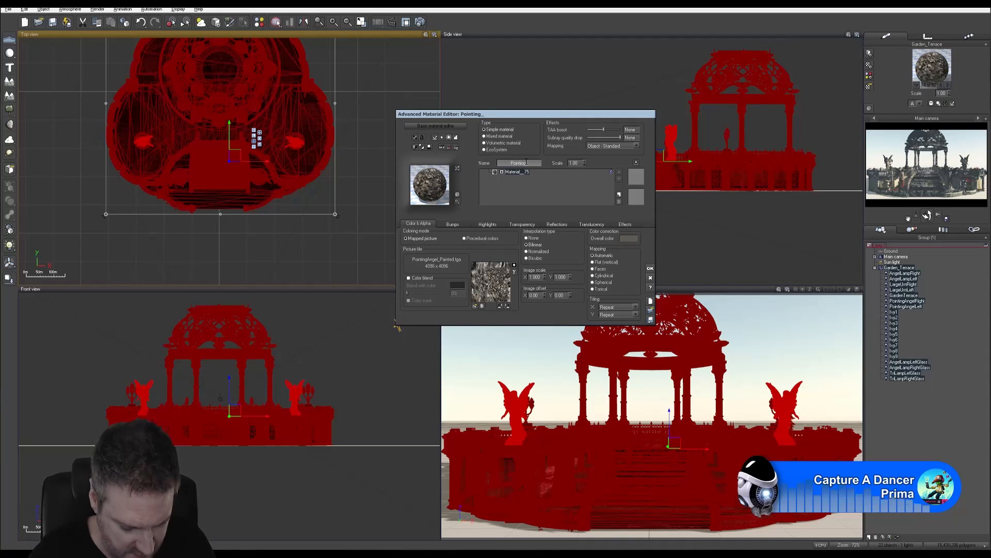
{"action": "type", "text": "Angels"}
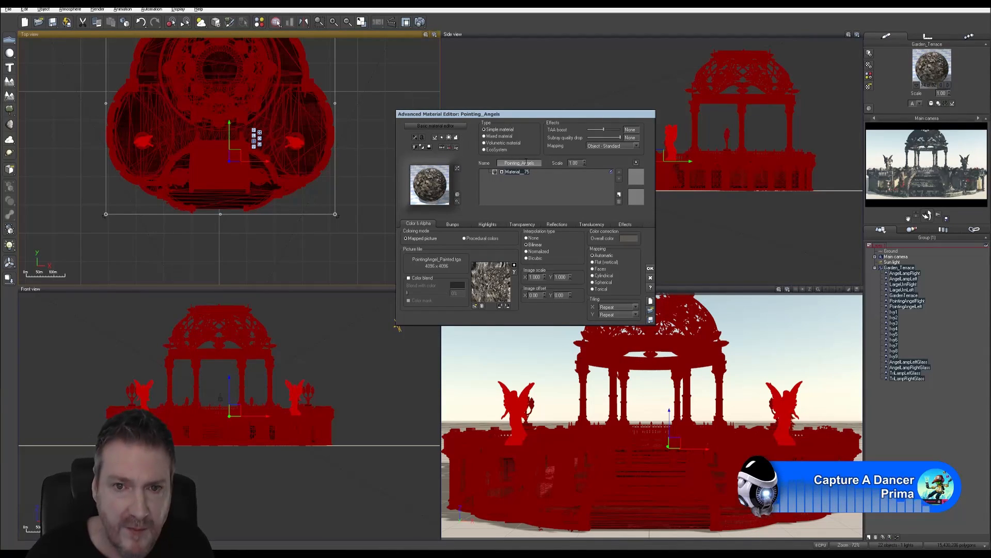
{"action": "key", "text": "Return"}
{"action": "left_click_drag", "start_coordinate": [536, 165], "coordinate": [482, 167]}
{"action": "key", "text": "ctrl+c"}
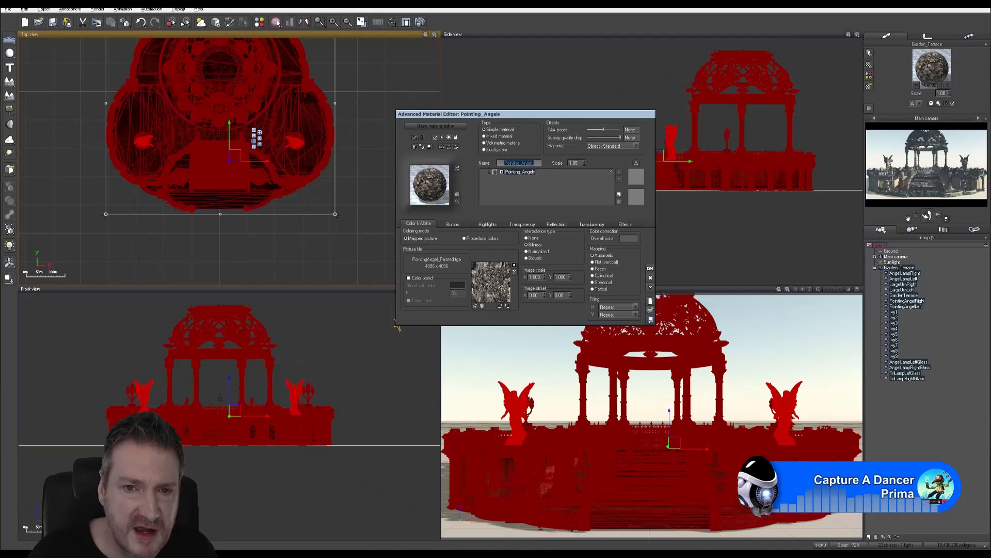
Edit the color function of Pointing_Angels, title its texture node "Pointing_Angels Texture" and accept the edit.
{"action": "left_click", "coordinate": [514, 273]}
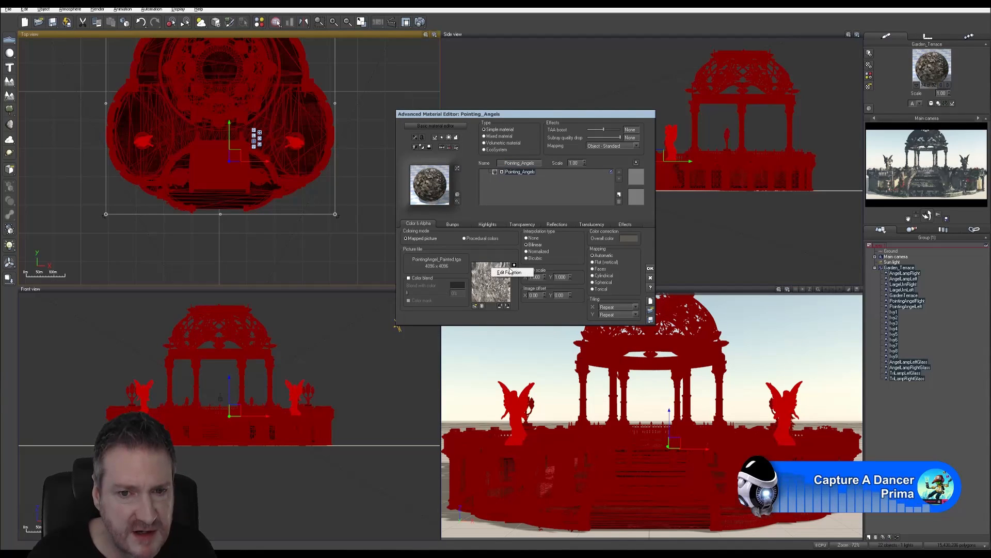
{"action": "left_click", "coordinate": [514, 273]}
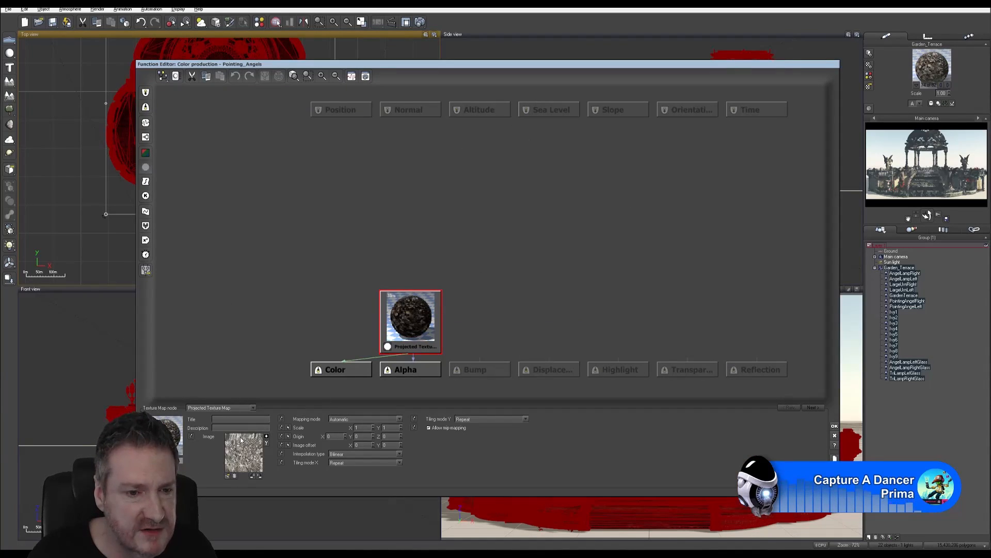
{"action": "left_click", "coordinate": [242, 419]}
{"action": "key", "text": "ctrl+v"}
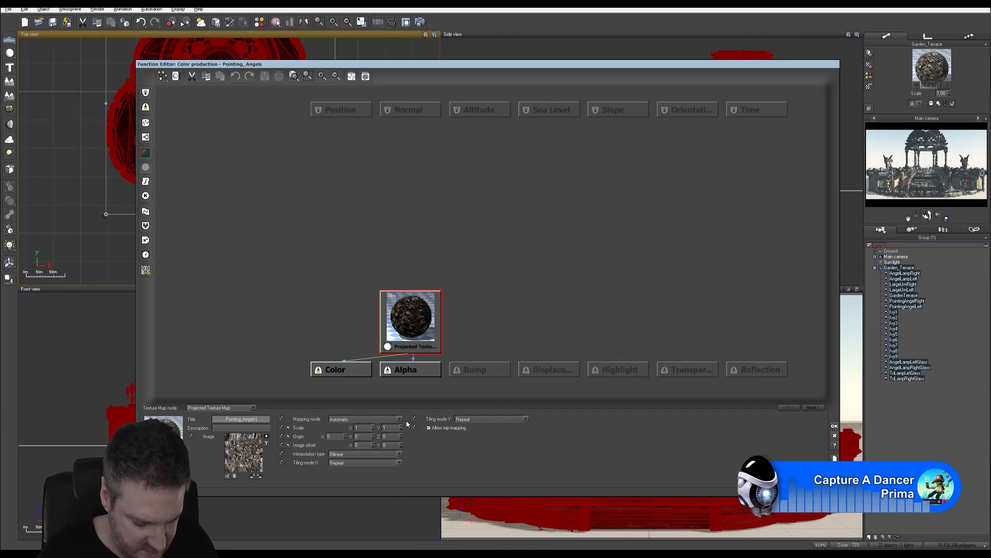
{"action": "type", "text": "Texture"}
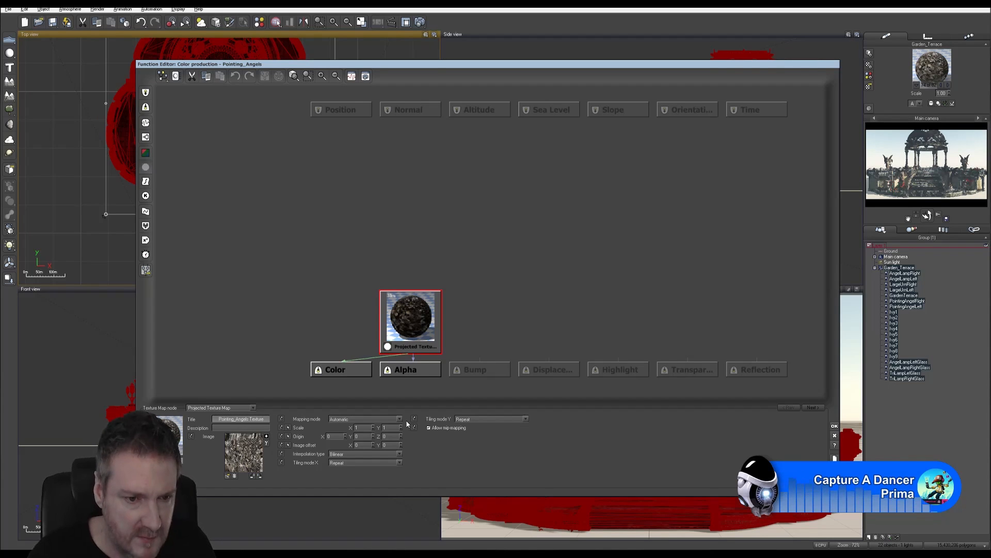
{"action": "left_click", "coordinate": [835, 426]}
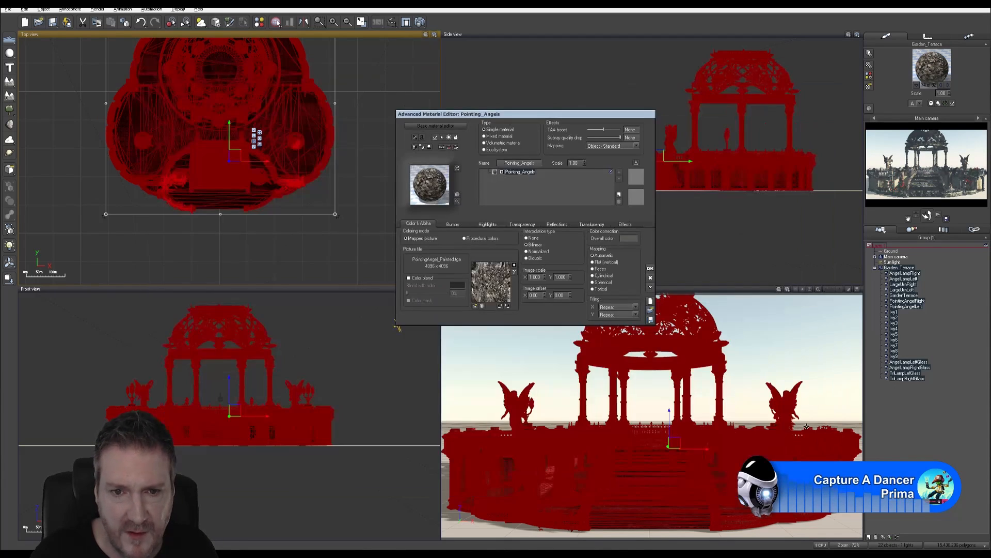
Check the highlight settings of the Pointing_Angels material and go on to the Branch material.
{"action": "left_click", "coordinate": [490, 226]}
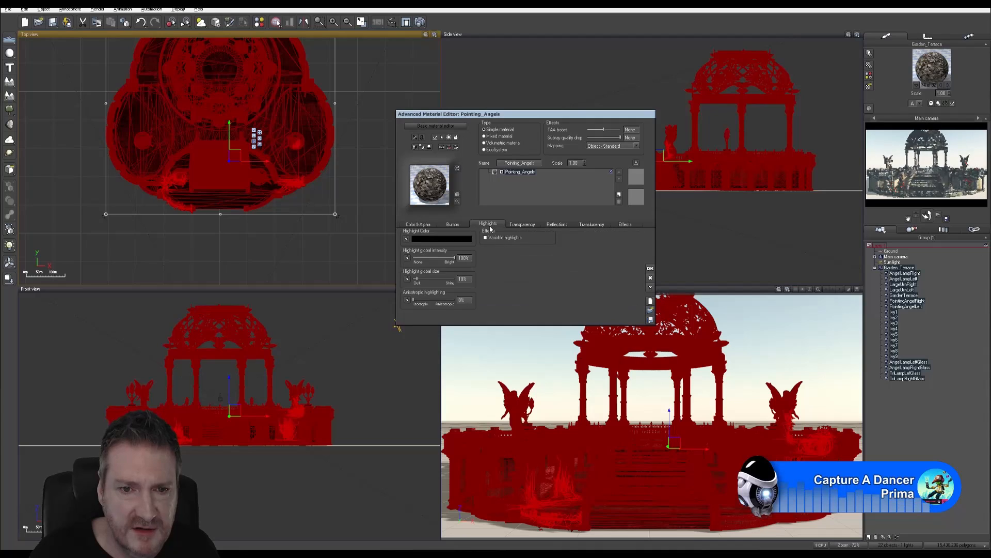
{"action": "left_click", "coordinate": [419, 224]}
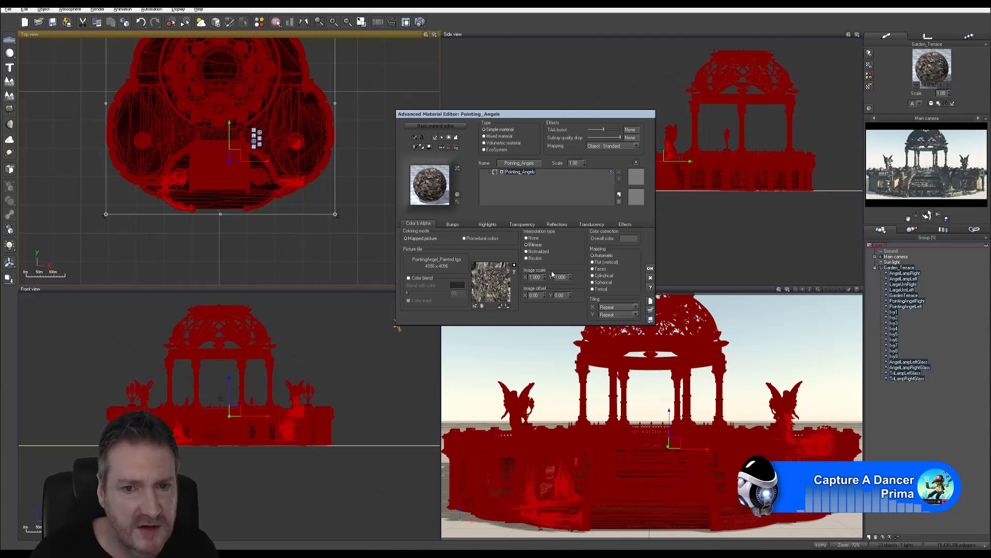
{"action": "left_click", "coordinate": [949, 84]}
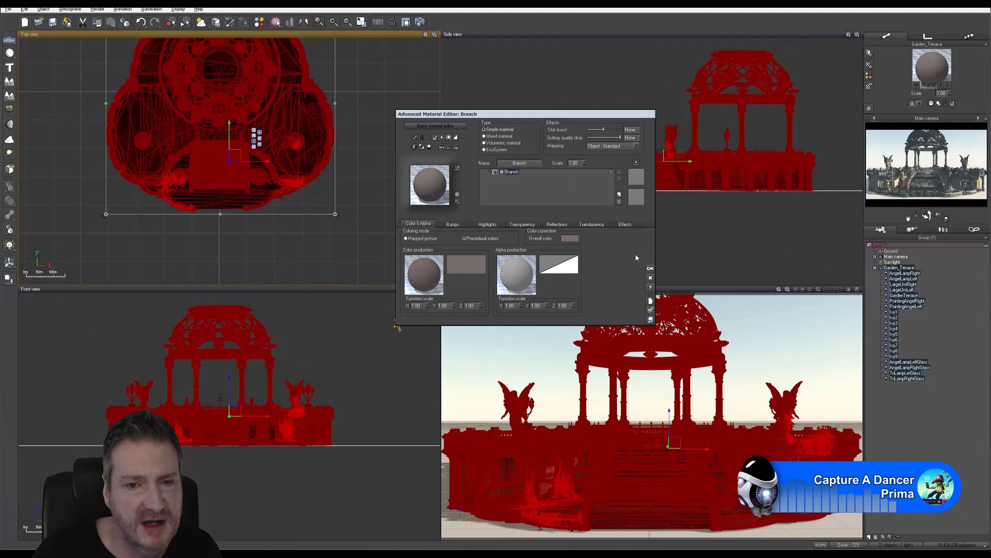
Go to the material that uses the Leaf1.jpg picture, check its bump settings and rename it as Leaf1.
{"action": "left_click", "coordinate": [948, 86]}
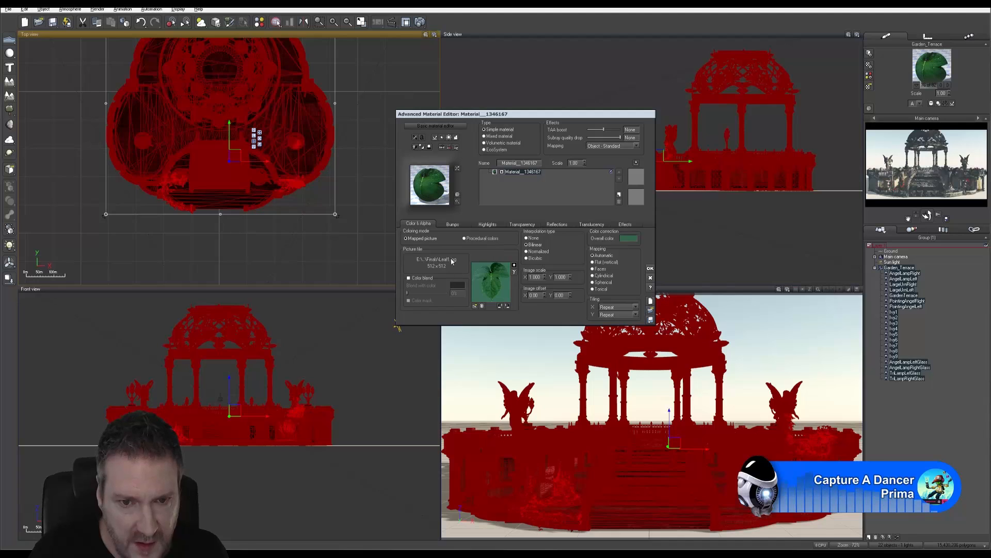
{"action": "left_click", "coordinate": [454, 224]}
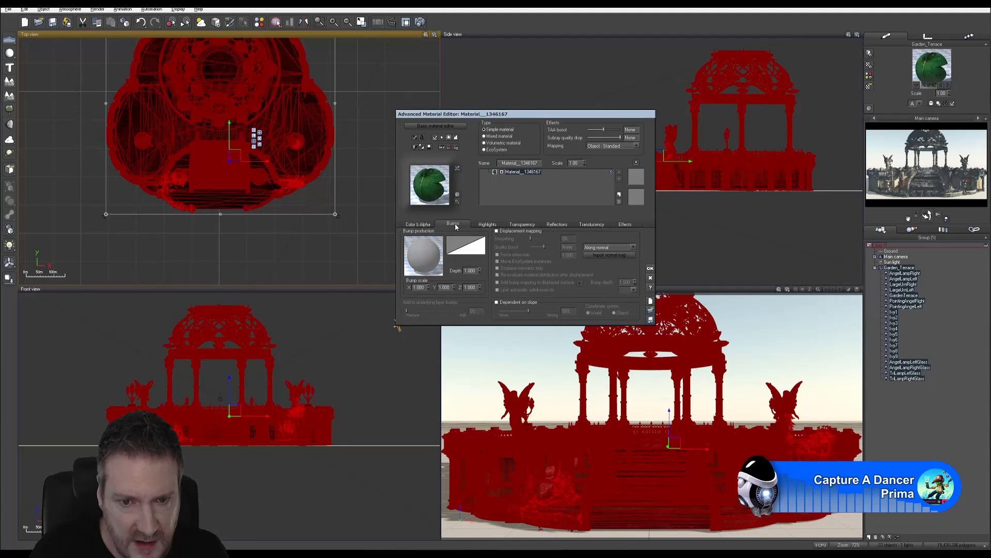
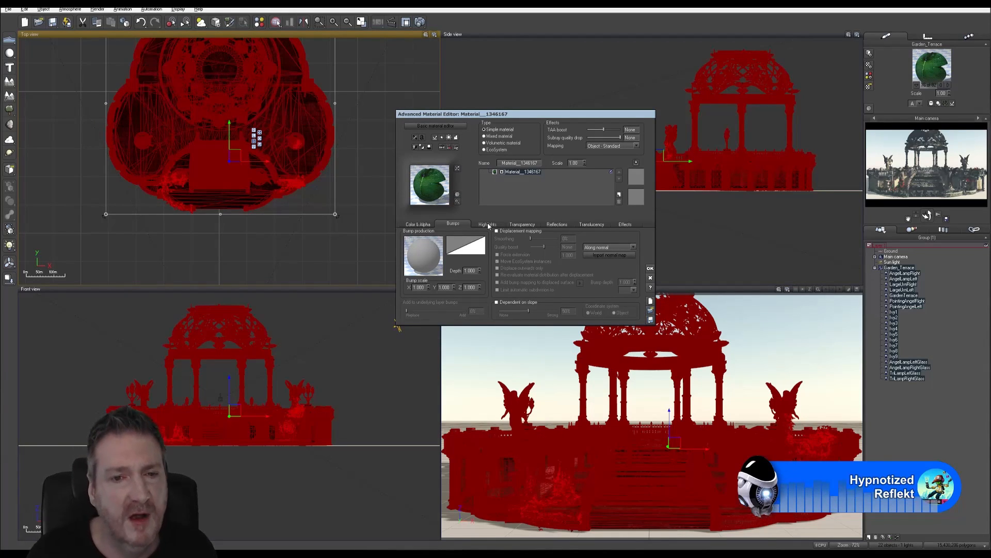
{"action": "left_click", "coordinate": [423, 228]}
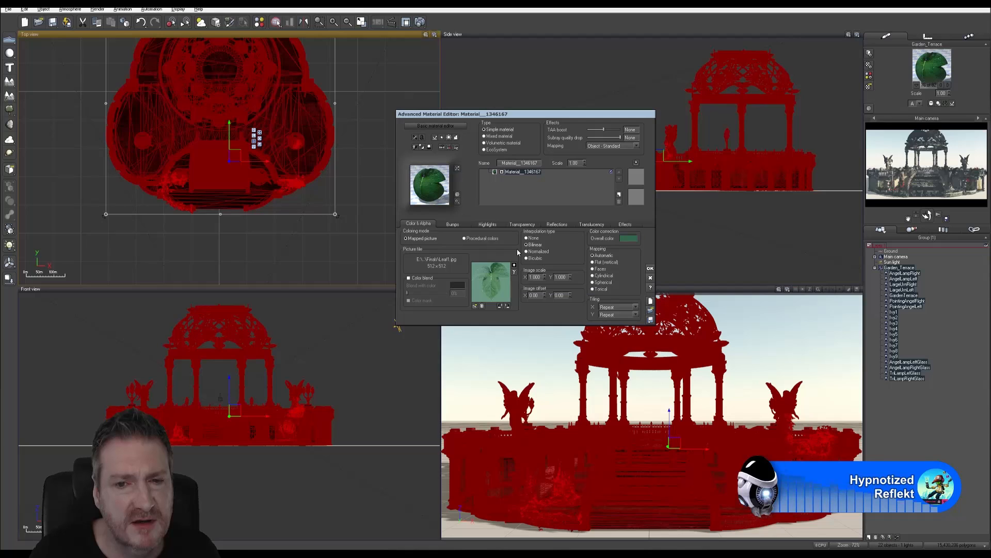
{"action": "left_click", "coordinate": [519, 163]}
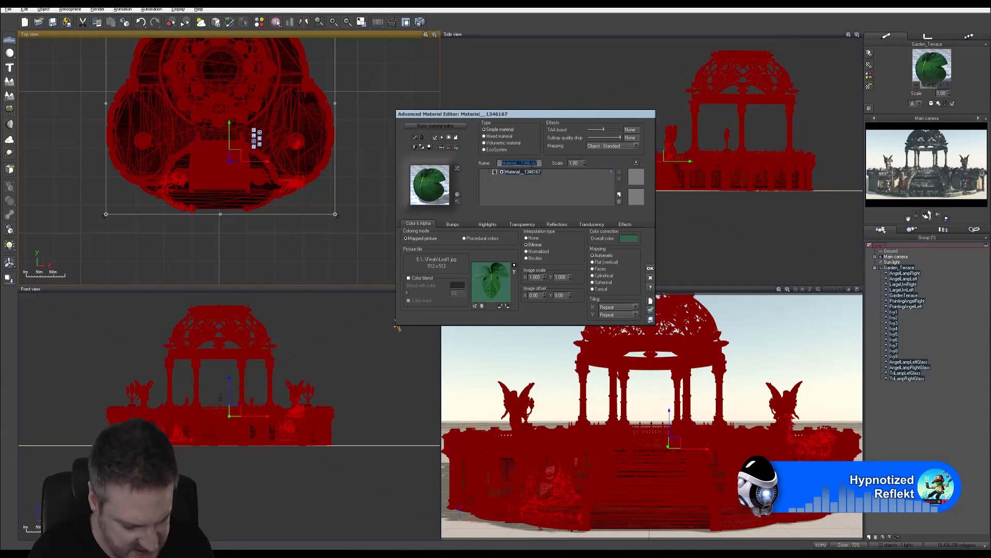
{"action": "type", "text": "Leaf"}
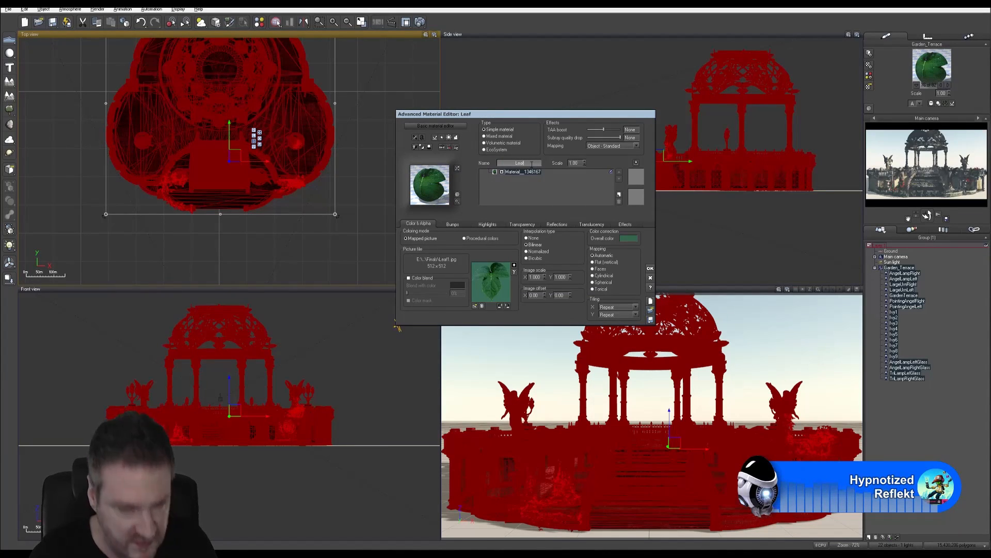
{"action": "type", "text": "1"}
{"action": "key", "text": "Return"}
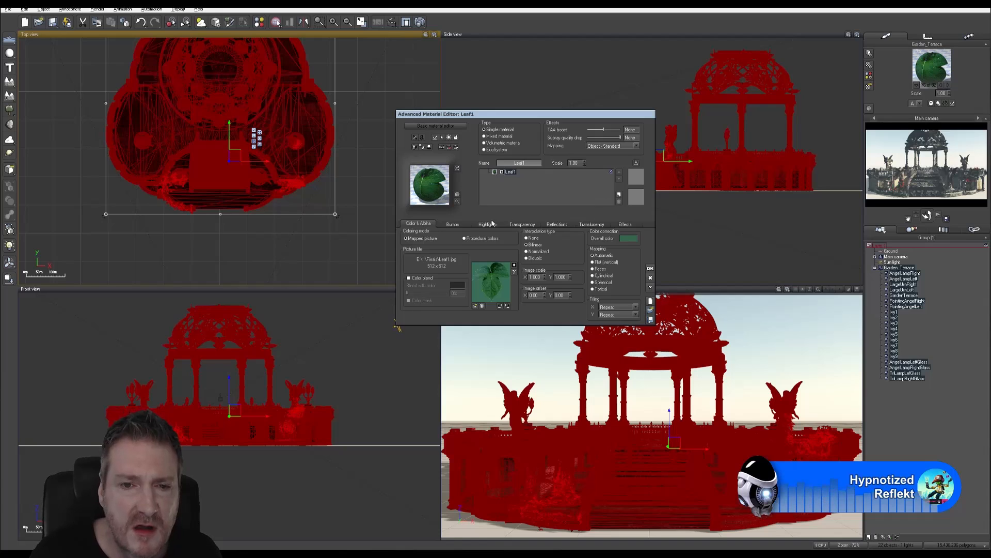
Start importing a normal map for the Leaf1 material and browse for the picture file up to the parent folder of FBX.
{"action": "left_click", "coordinate": [452, 224]}
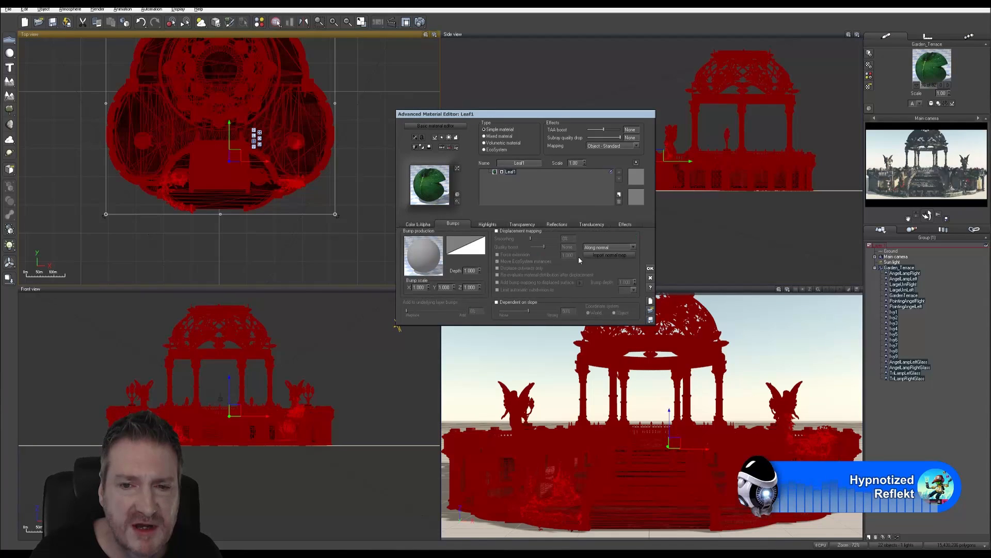
{"action": "left_click", "coordinate": [609, 255]}
{"action": "left_click", "coordinate": [366, 431]}
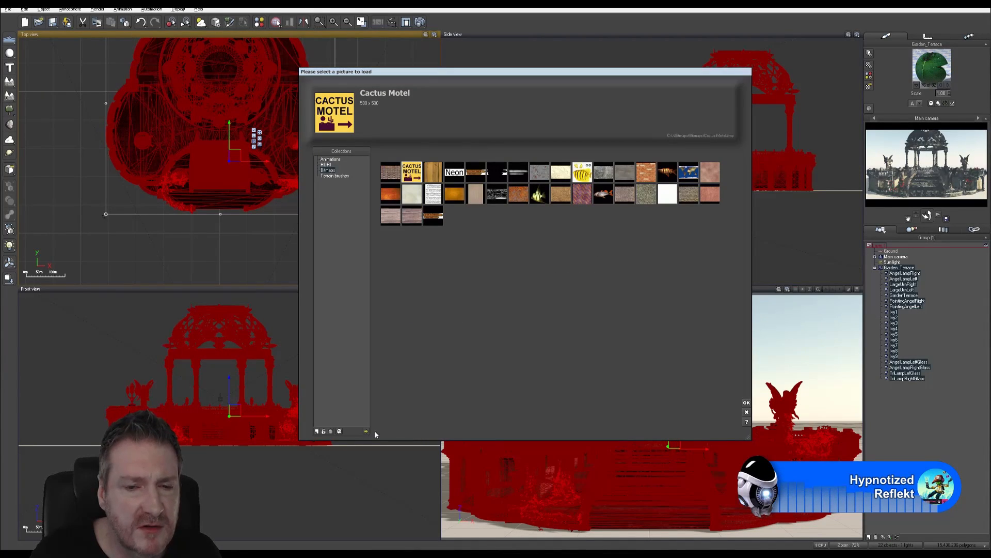
{"action": "left_click", "coordinate": [321, 64]}
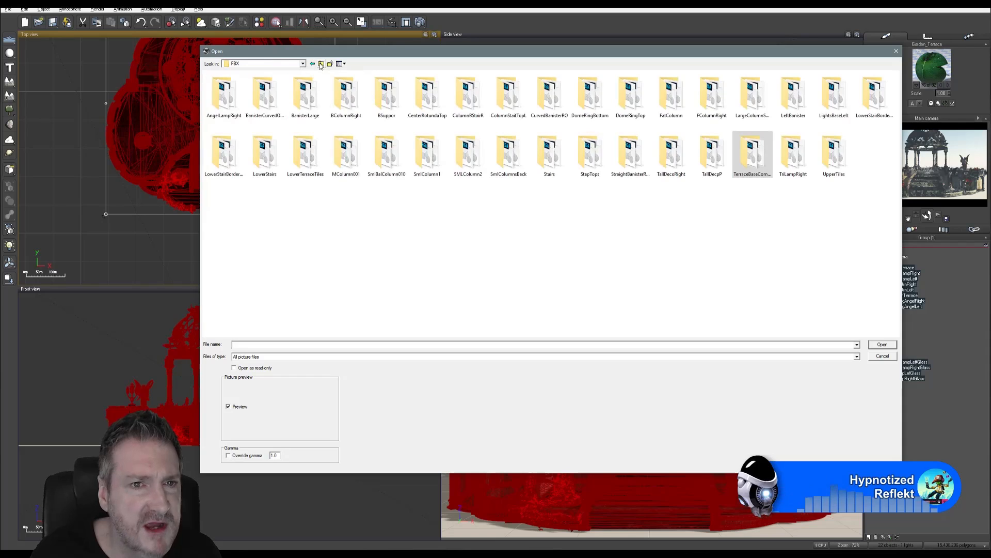
{"action": "left_click", "coordinate": [320, 63]}
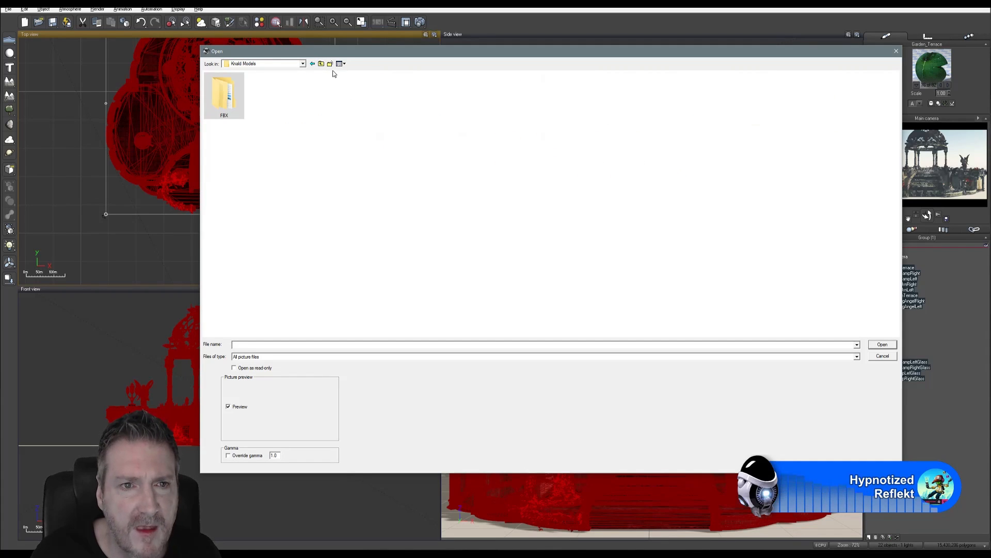
Load Leaf1_normal.tga from the Finals folder as the Leaf1 material's normal map and open its color function for editing.
{"action": "left_click", "coordinate": [321, 63]}
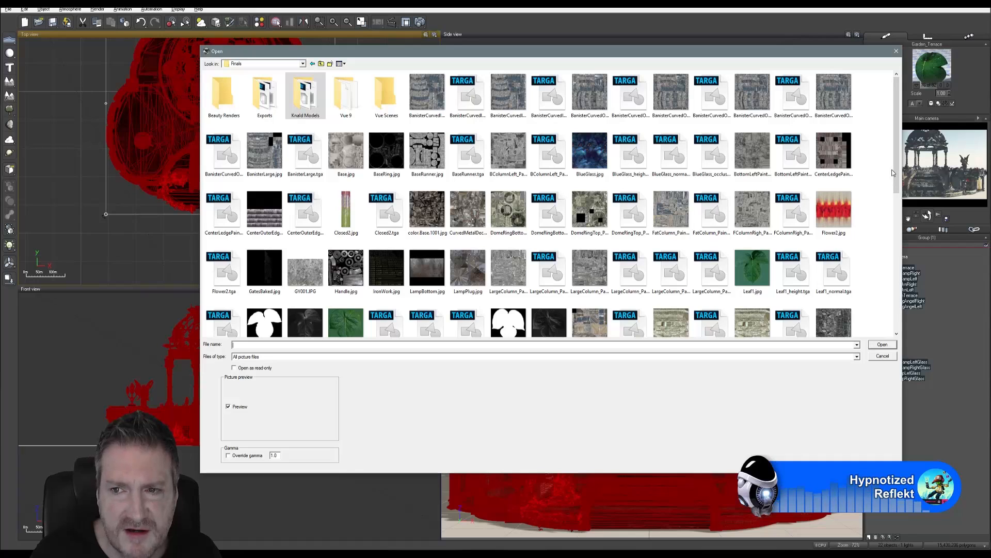
{"action": "scroll", "coordinate": [901, 169], "scroll_direction": "down", "scroll_amount": 1}
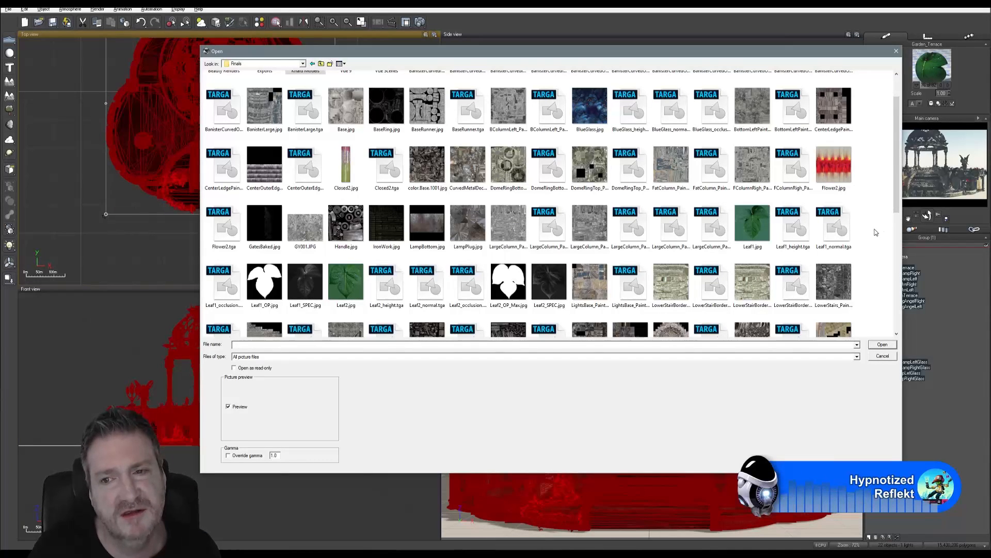
{"action": "double_click", "coordinate": [839, 235]}
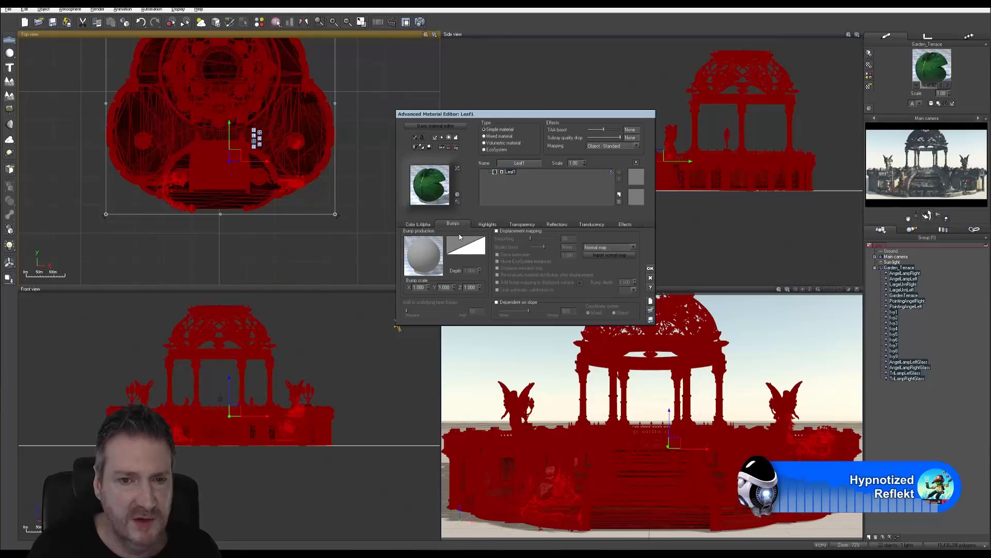
{"action": "left_click", "coordinate": [422, 227]}
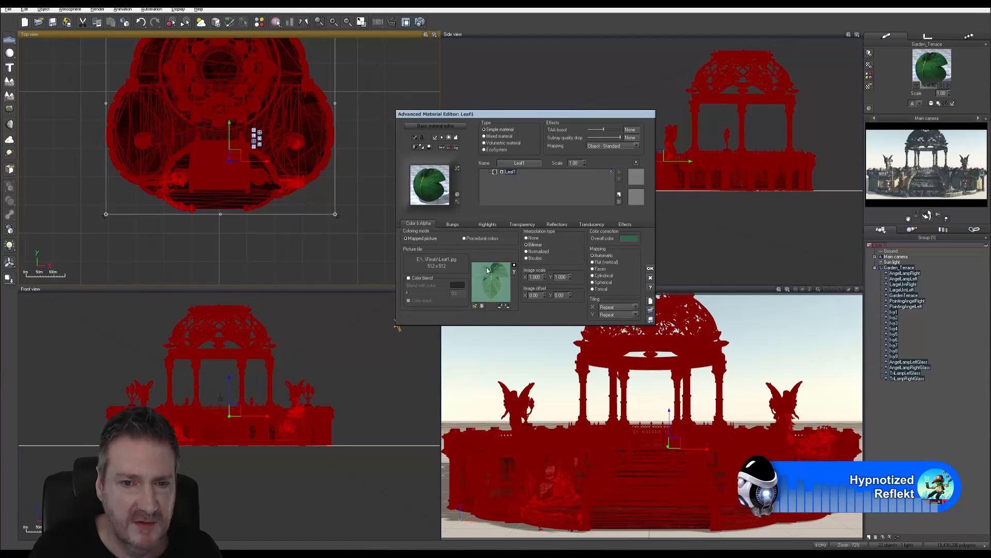
{"action": "double_click", "coordinate": [509, 285]}
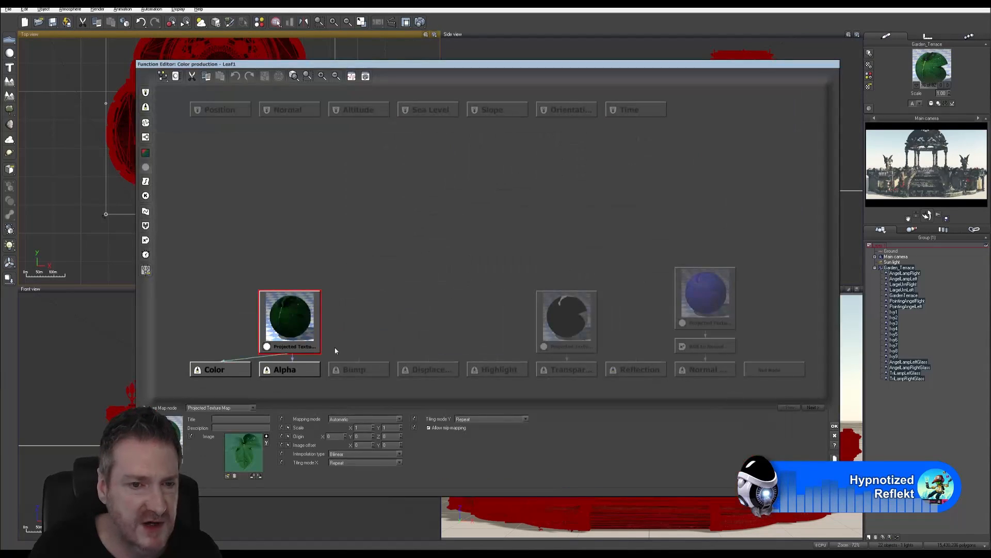
Title the color texture map node "Leaf1 Normal".
{"action": "left_click", "coordinate": [246, 419]}
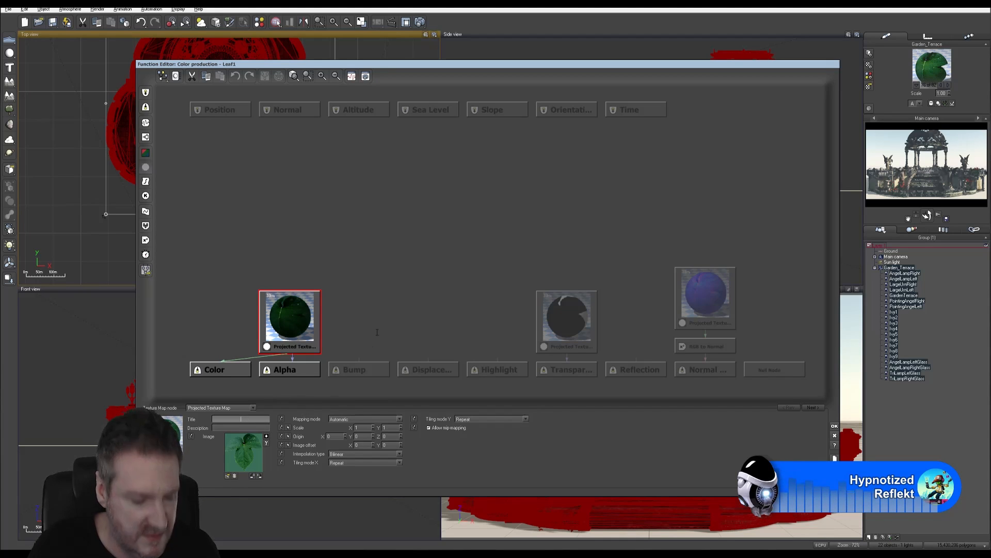
{"action": "type", "text": "Pointing_Angels"}
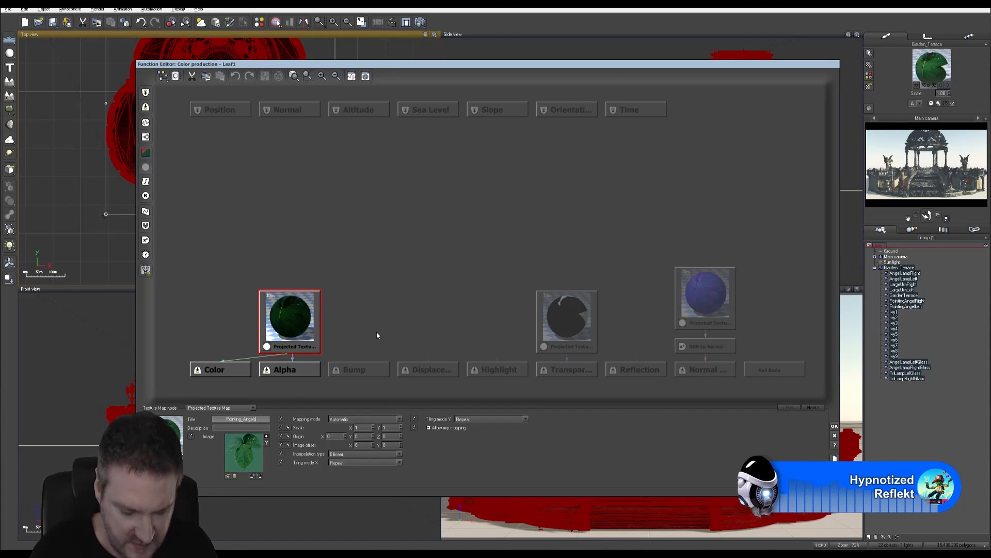
{"action": "key", "text": "BackSpace"}
{"action": "key", "text": "BackSpace"}
{"action": "key", "text": "BackSpace"}
{"action": "key", "text": "BackSpace"}
{"action": "key", "text": "BackSpace"}
{"action": "key", "text": "BackSpace"}
{"action": "key", "text": "BackSpace"}
{"action": "key", "text": "BackSpace"}
{"action": "key", "text": "BackSpace"}
{"action": "key", "text": "BackSpace"}
{"action": "key", "text": "BackSpace"}
{"action": "key", "text": "BackSpace"}
{"action": "key", "text": "BackSpace"}
{"action": "key", "text": "BackSpace"}
{"action": "key", "text": "BackSpace"}
{"action": "type", "text": "L"}
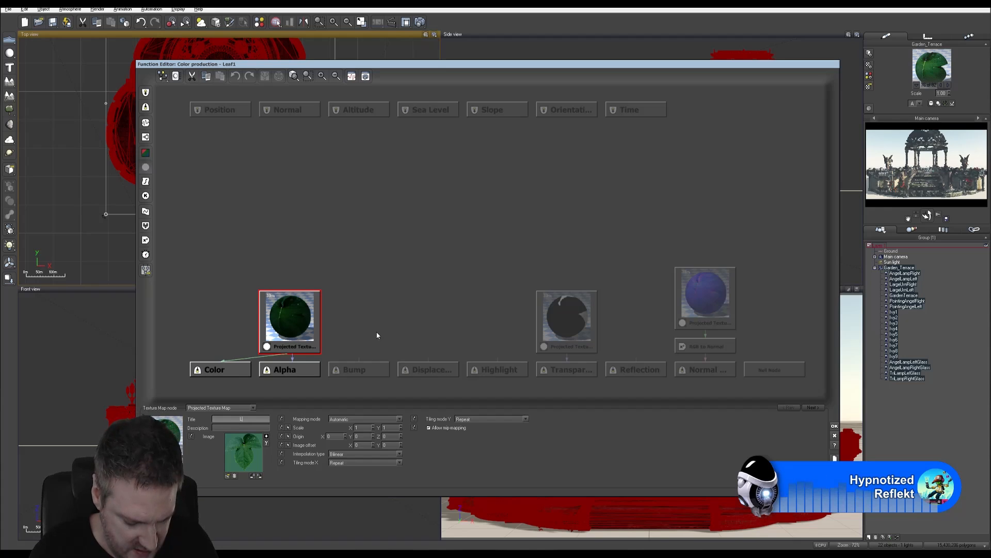
{"action": "type", "text": "eaf1"}
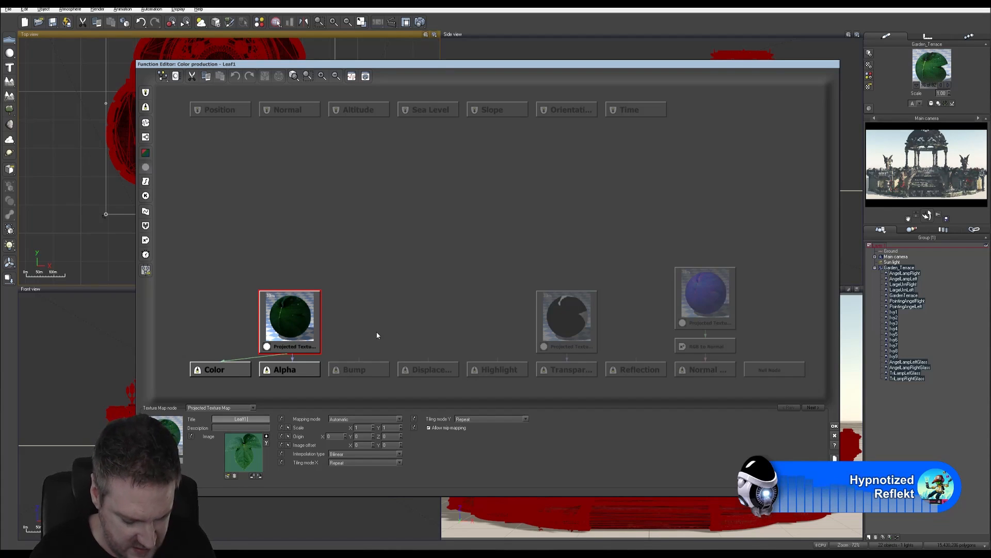
{"action": "type", "text": " Normal"}
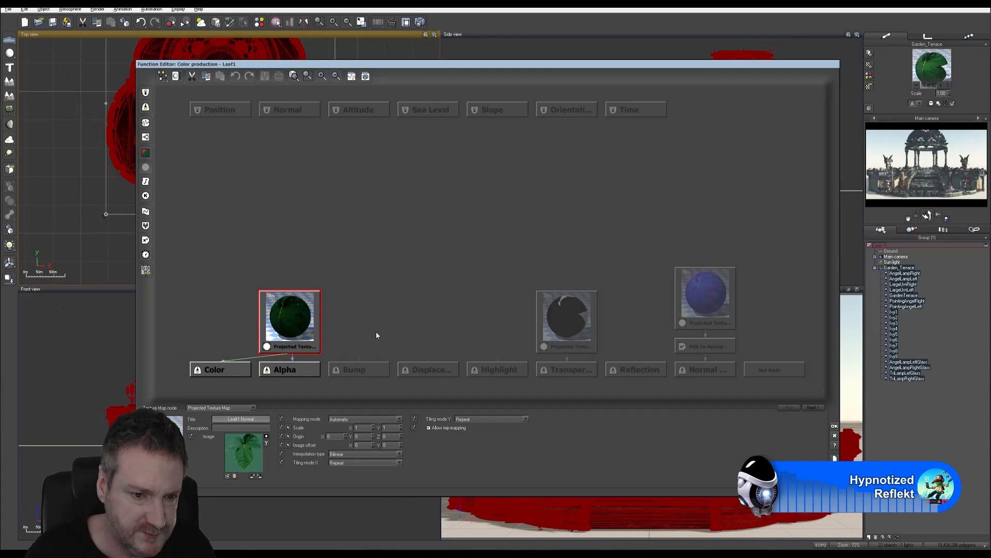
Title the blue projected texture node feeding the Normal output "Leaf1 Normal".
{"action": "left_click", "coordinate": [702, 296]}
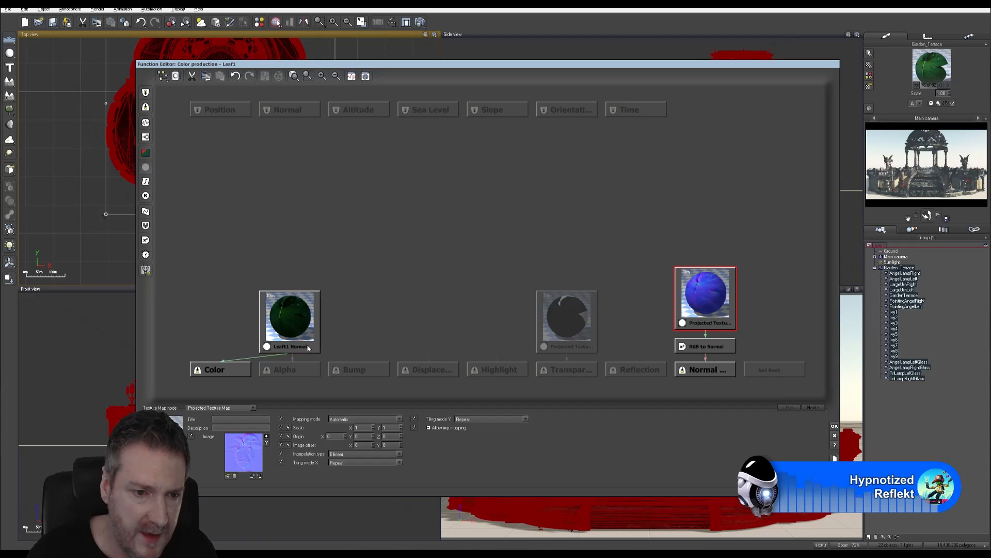
{"action": "left_click", "coordinate": [242, 420]}
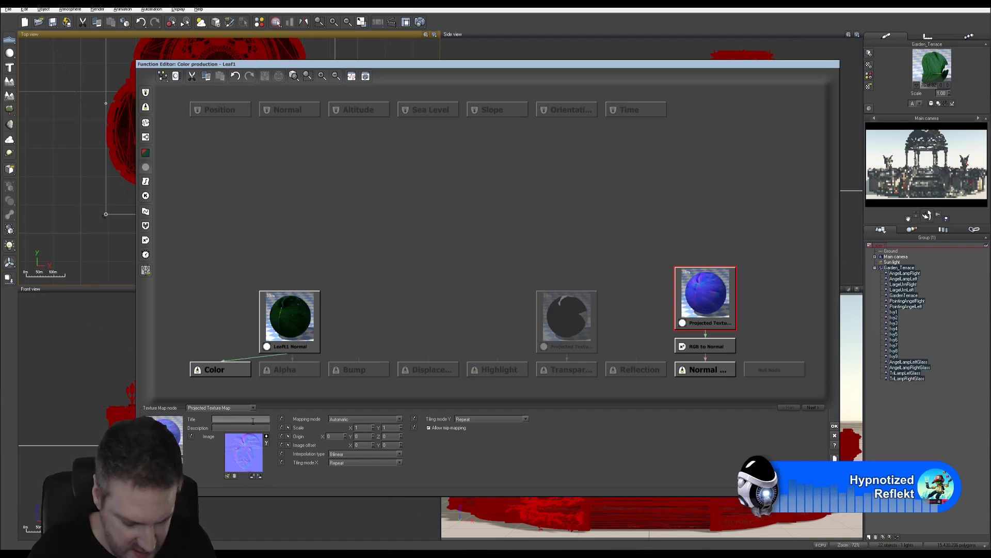
{"action": "type", "text": "Leaf1"}
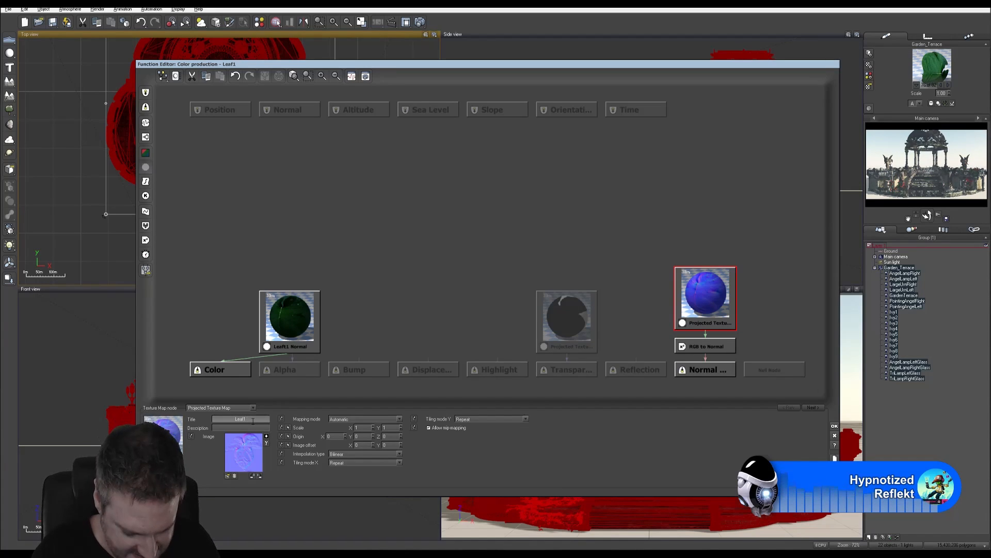
{"action": "type", "text": " Normal"}
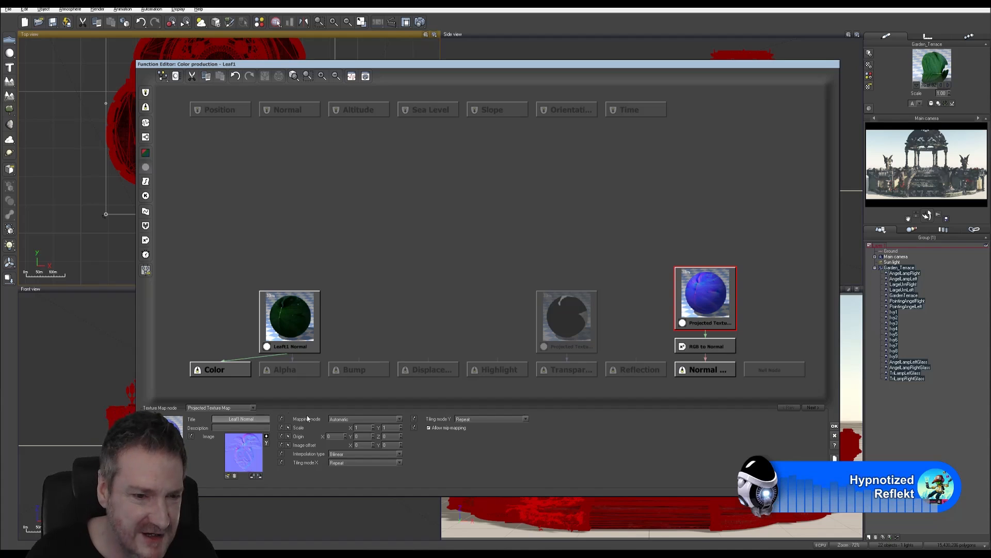
Retitle the green texture node feeding the Color output "Leaf1 Texture".
{"action": "left_click", "coordinate": [305, 322]}
{"action": "left_click", "coordinate": [255, 420]}
{"action": "left_click", "coordinate": [255, 420]}
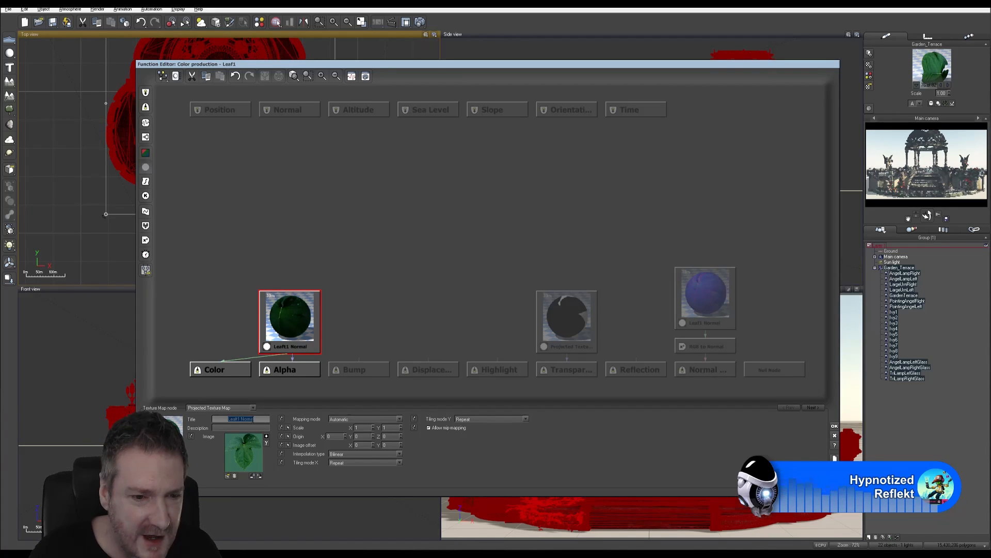
{"action": "left_click", "coordinate": [259, 418]}
{"action": "key", "text": "BackSpace"}
{"action": "key", "text": "BackSpace"}
{"action": "key", "text": "BackSpace"}
{"action": "key", "text": "BackSpace"}
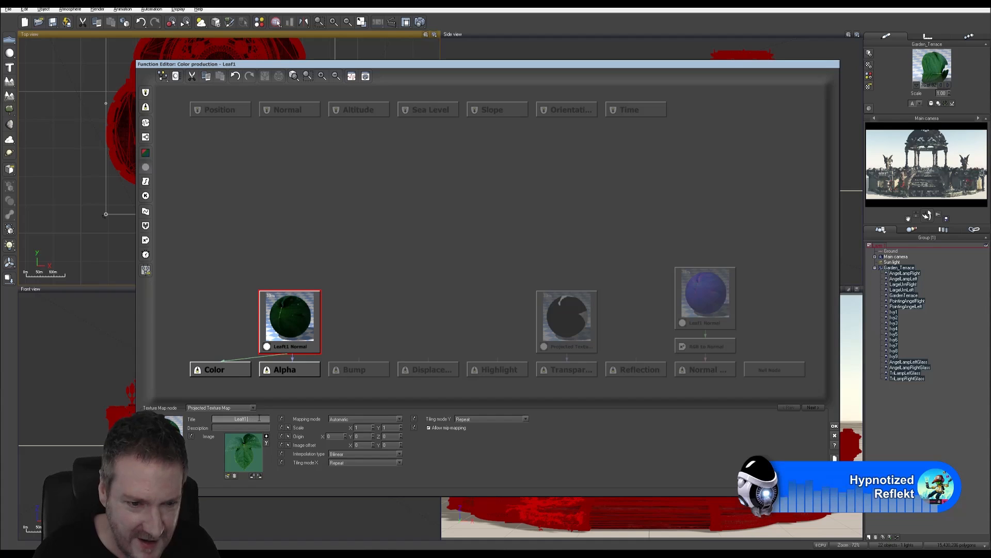
{"action": "type", "text": "Text"}
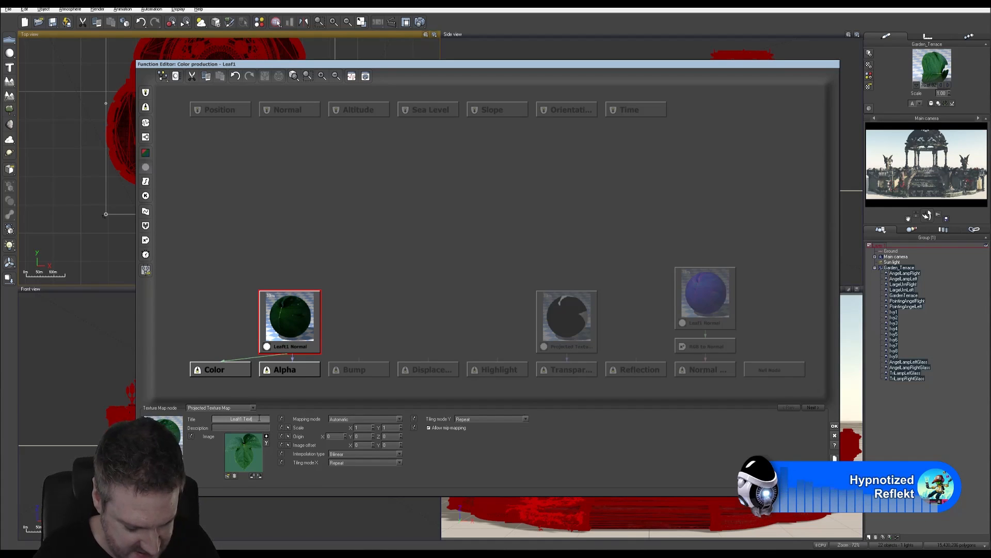
{"action": "type", "text": "ure"}
Override the gamma of the Leaf1 Normal node's image with 1.000 and accept the function graph changes.
{"action": "left_click", "coordinate": [709, 292]}
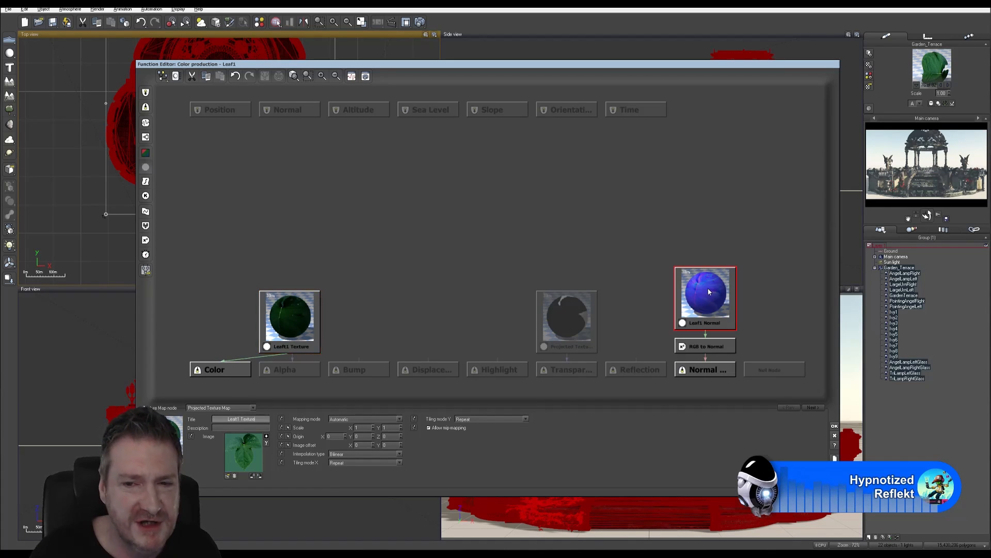
{"action": "left_click", "coordinate": [266, 445]}
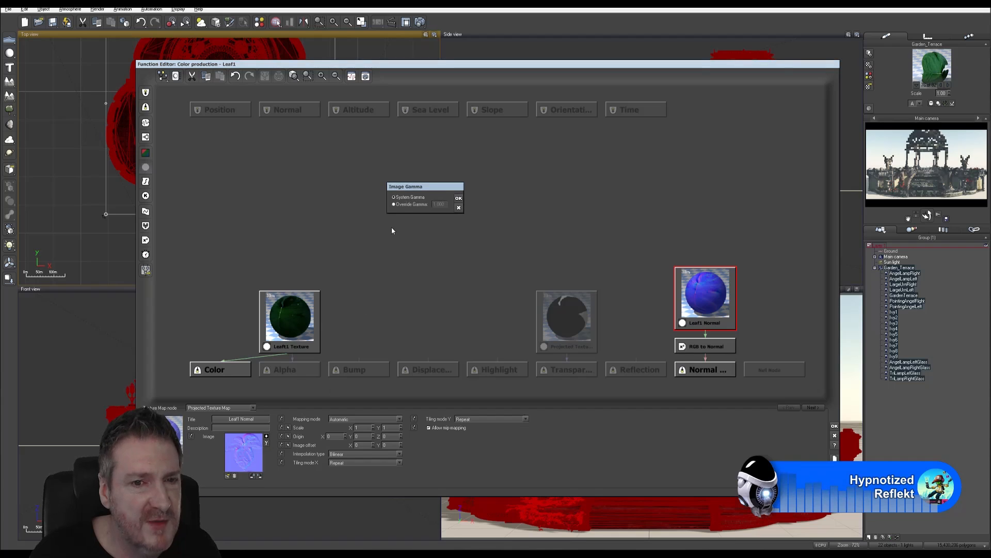
{"action": "left_click", "coordinate": [401, 204]}
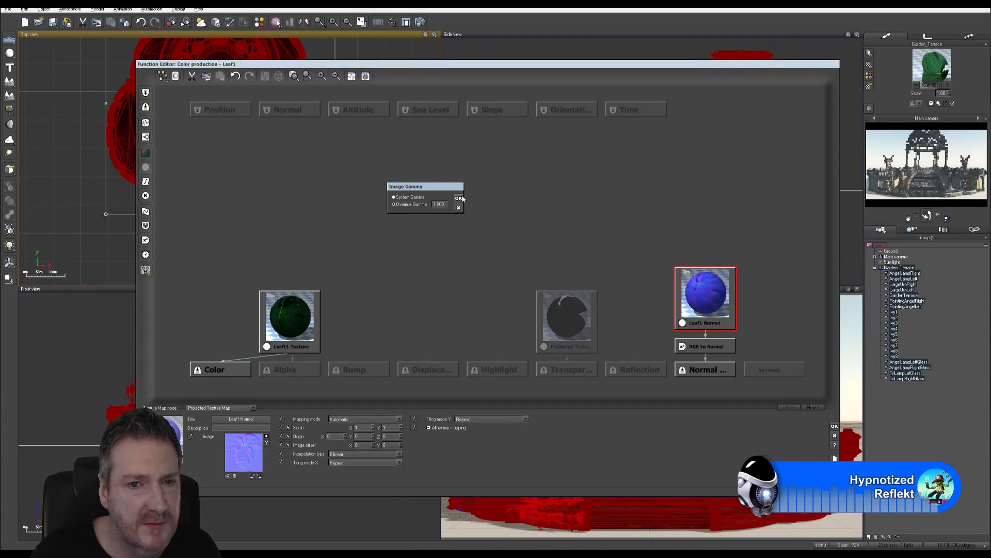
{"action": "left_click", "coordinate": [459, 199]}
{"action": "left_click", "coordinate": [835, 426]}
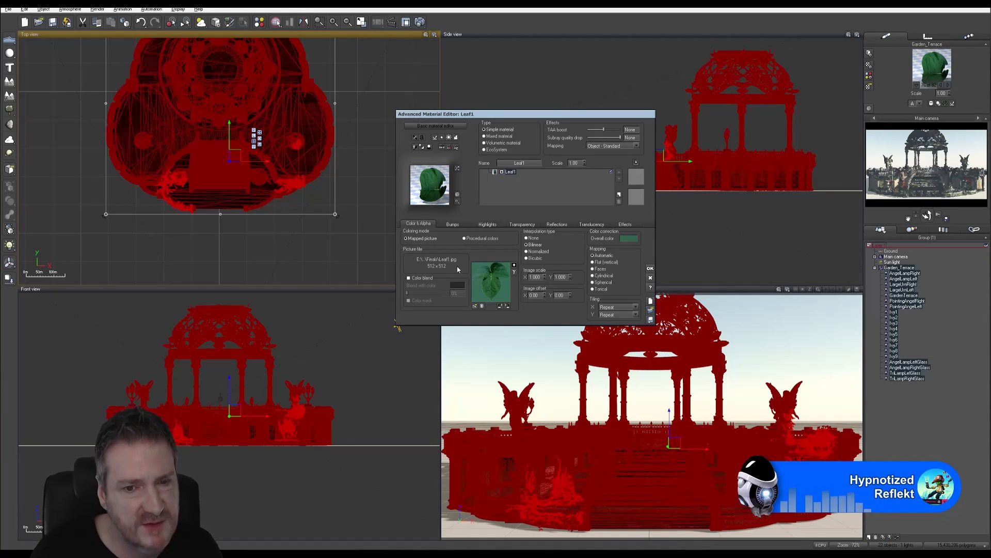
Set the Leaf1 material's highlight color to white.
{"action": "left_click", "coordinate": [460, 225]}
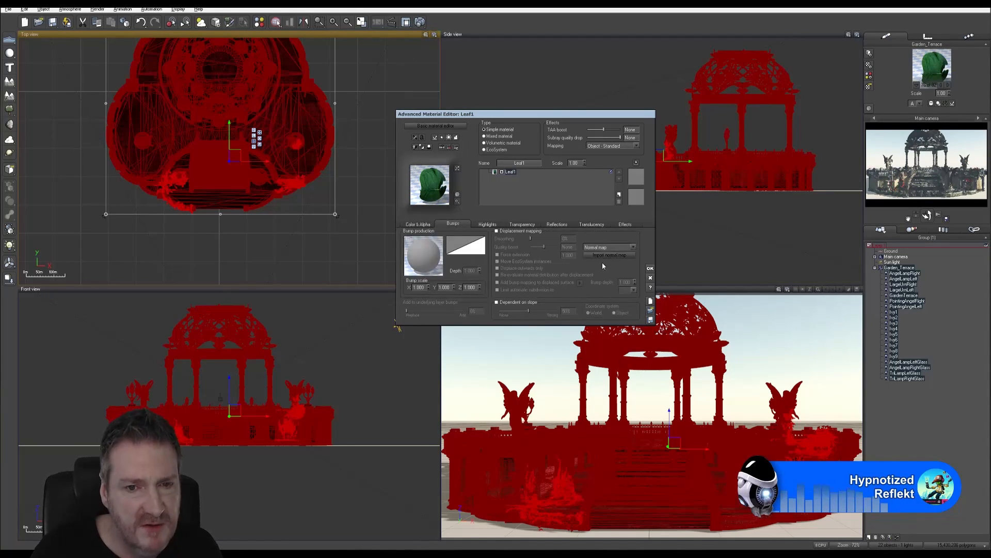
{"action": "left_click", "coordinate": [489, 225]}
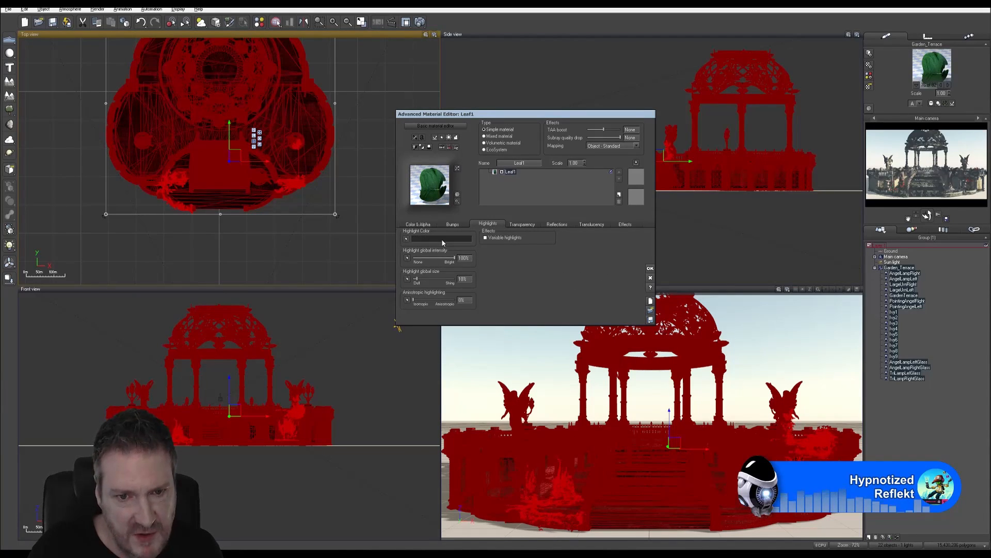
{"action": "left_click", "coordinate": [471, 240]}
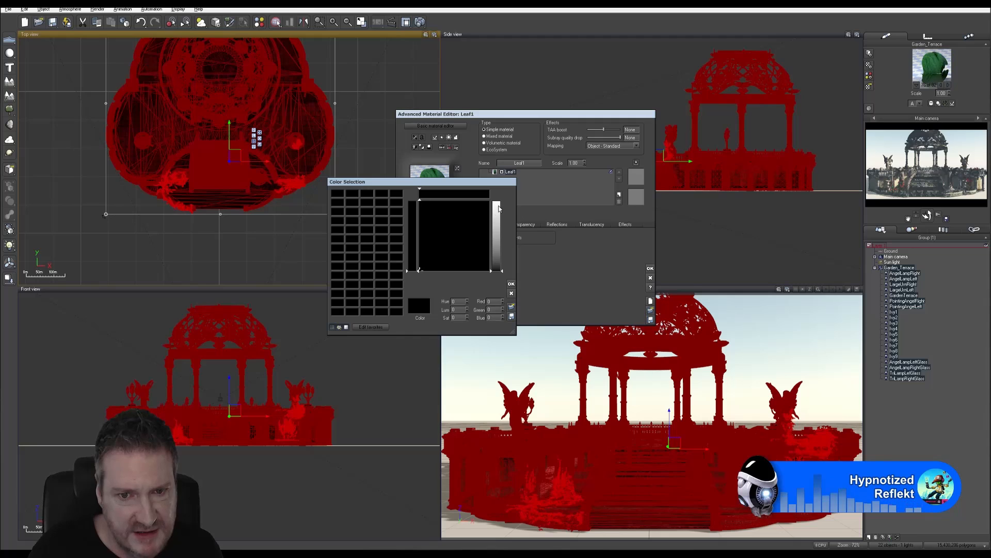
{"action": "left_click", "coordinate": [497, 198]}
{"action": "left_click", "coordinate": [511, 285]}
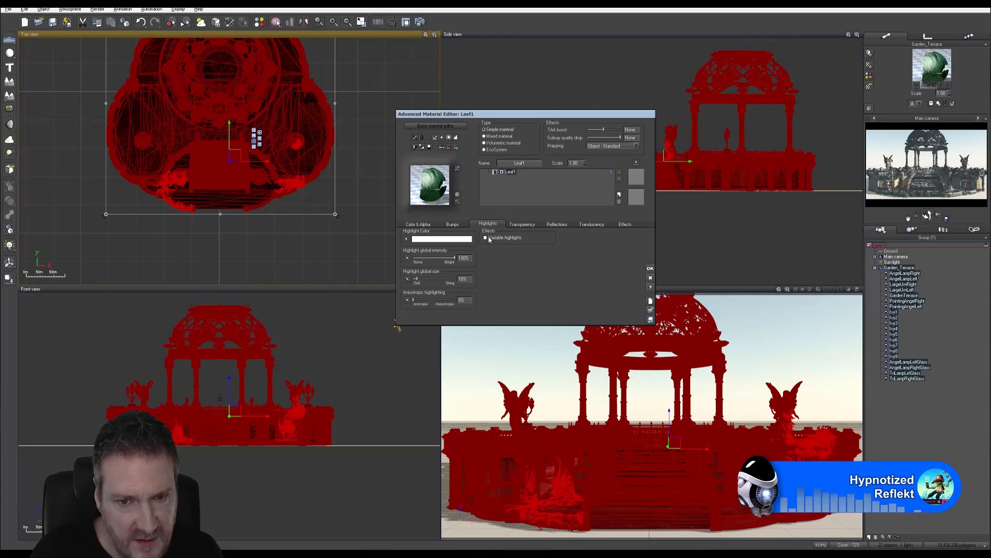
Enable variable highlights for the Leaf1 material and open the highlight production function for editing.
{"action": "left_click", "coordinate": [486, 238]}
{"action": "right_click", "coordinate": [507, 266]}
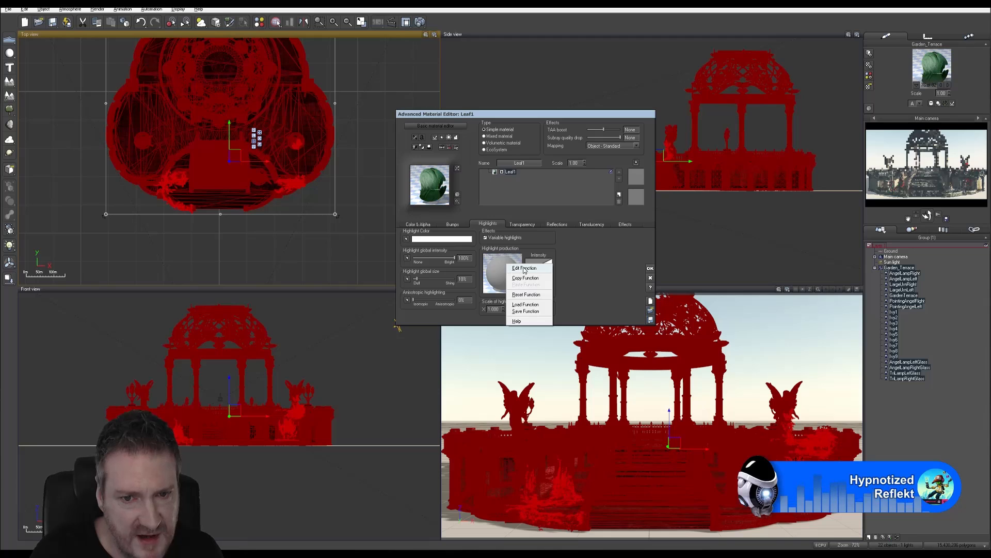
{"action": "left_click", "coordinate": [523, 268]}
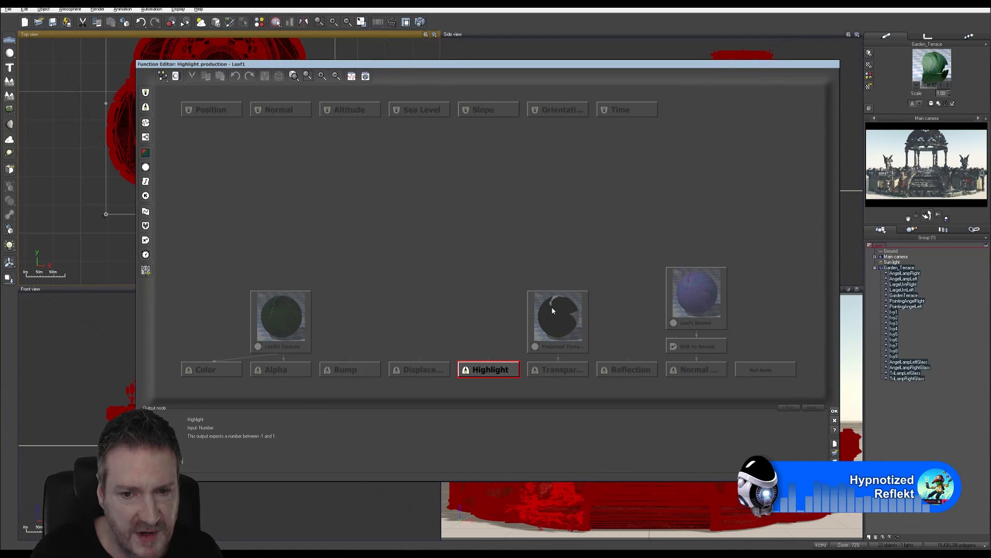
Duplicate the Leaf1 Texture node in the highlight function graph.
{"action": "left_click", "coordinate": [293, 314]}
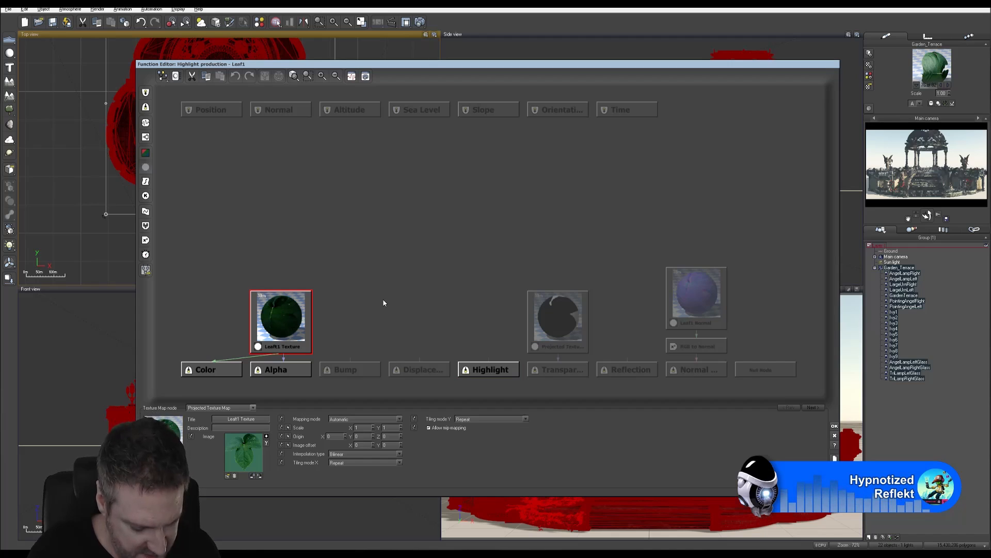
{"action": "key", "text": "ctrl+c"}
{"action": "key", "text": "ctrl+v"}
{"action": "left_click", "coordinate": [417, 276]}
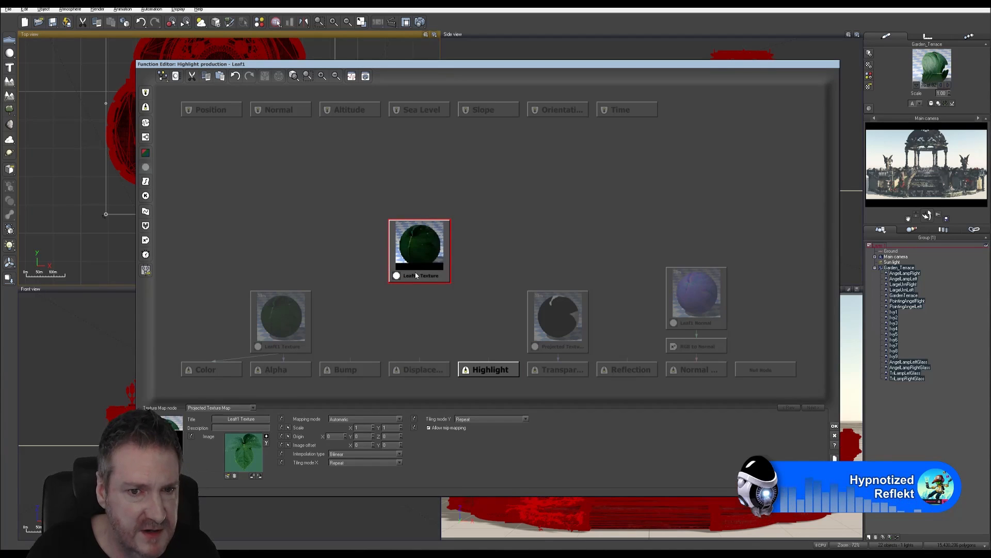
Replace the duplicated texture node's image with Leaf1_SPEC.jpg from the Finals folder.
{"action": "left_click", "coordinate": [228, 476]}
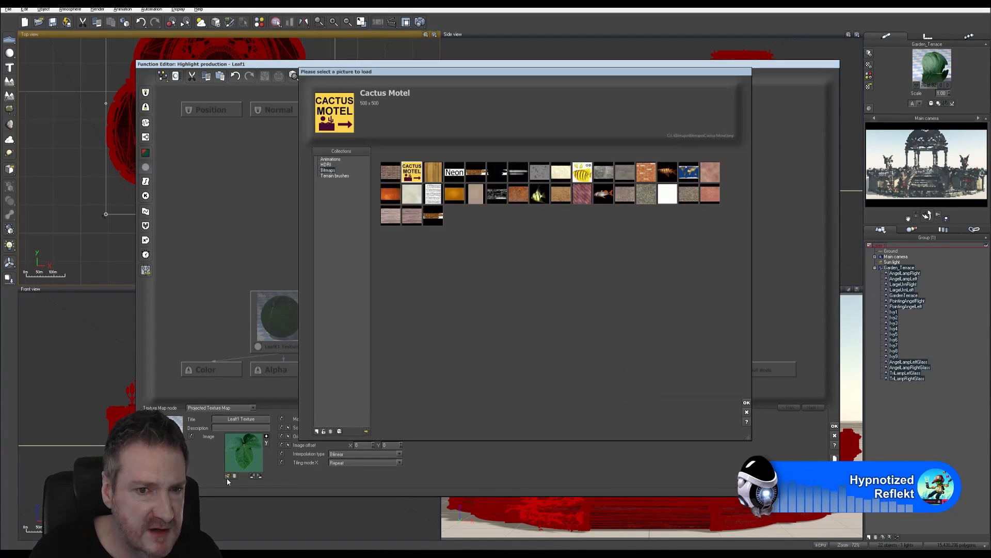
{"action": "left_click", "coordinate": [367, 430]}
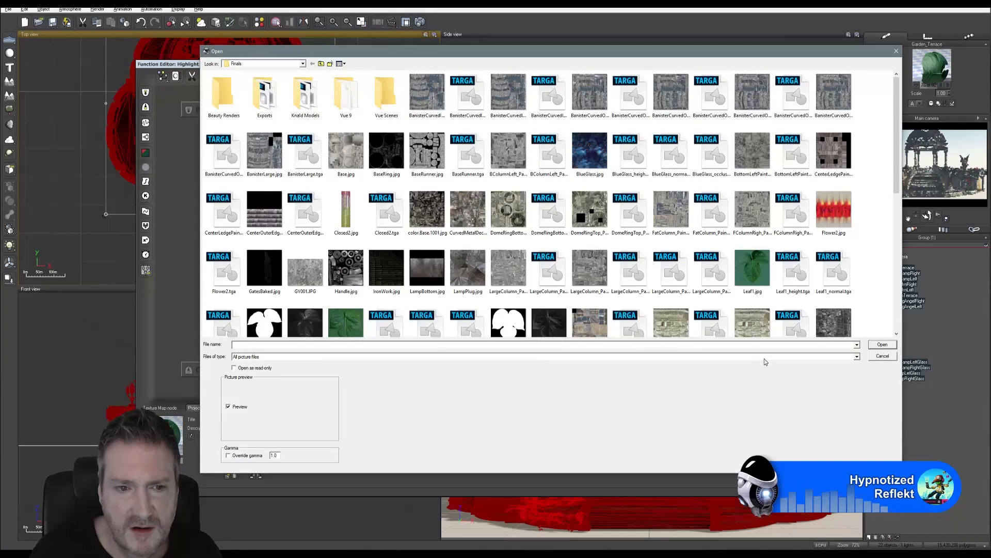
{"action": "left_click_drag", "start_coordinate": [897, 186], "coordinate": [897, 205]}
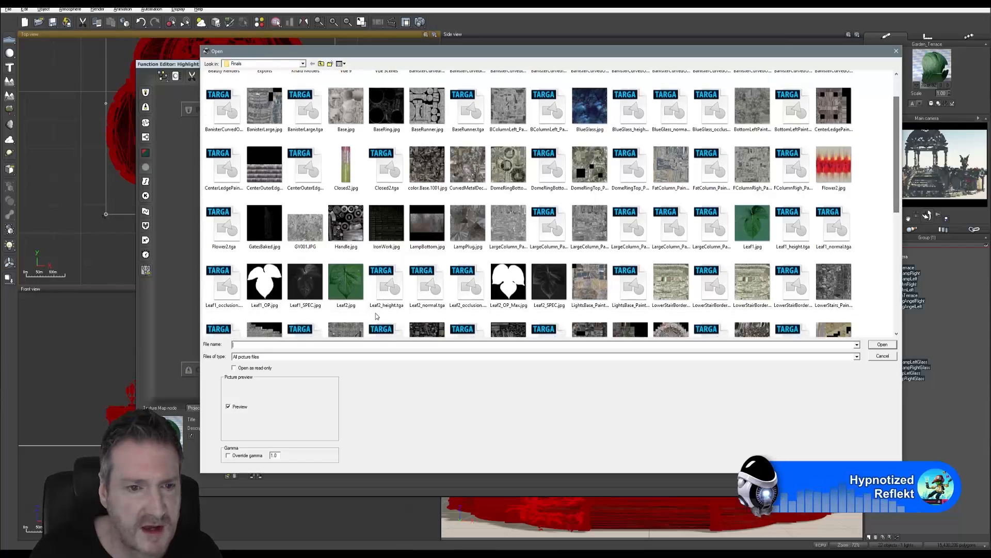
{"action": "left_click", "coordinate": [300, 289]}
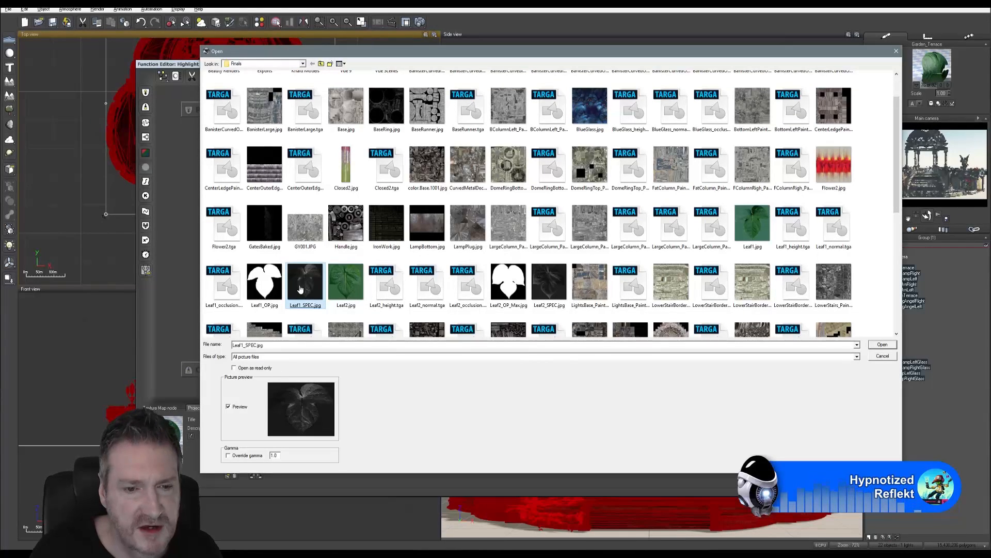
{"action": "double_click", "coordinate": [300, 289]}
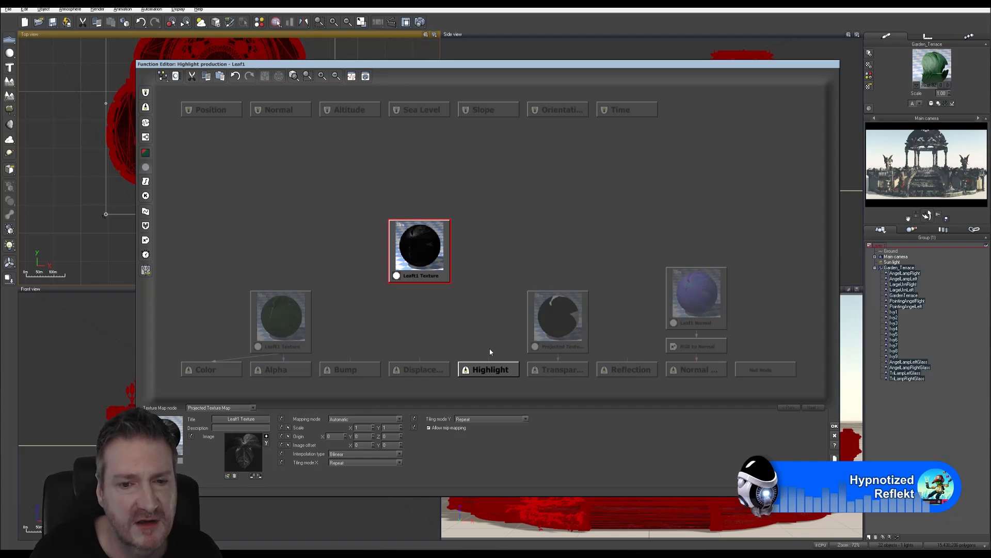
Connect the specular image's texture node to the Highlight output and check the original color texture node's connections.
{"action": "left_click_drag", "start_coordinate": [489, 361], "coordinate": [421, 283]}
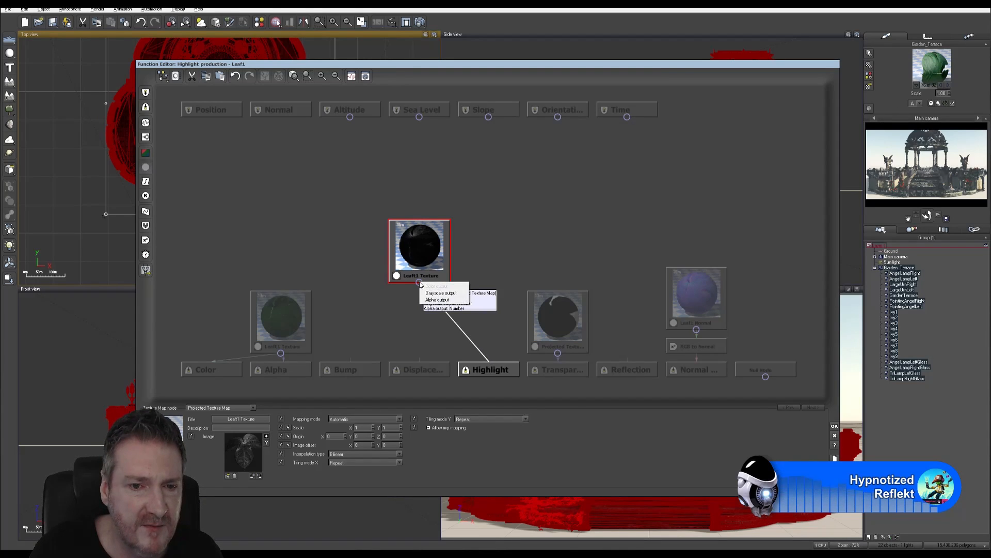
{"action": "left_click", "coordinate": [441, 300]}
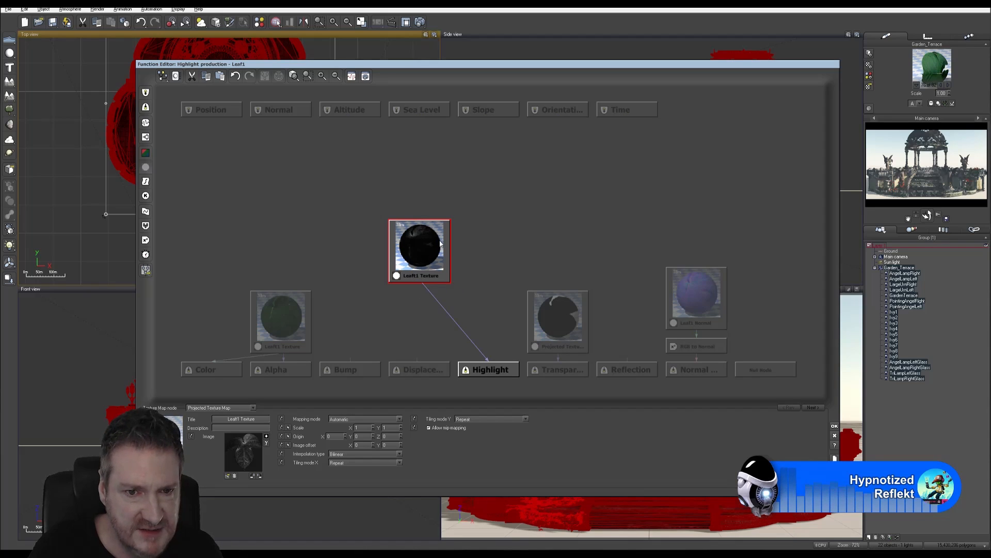
{"action": "left_click", "coordinate": [283, 320]}
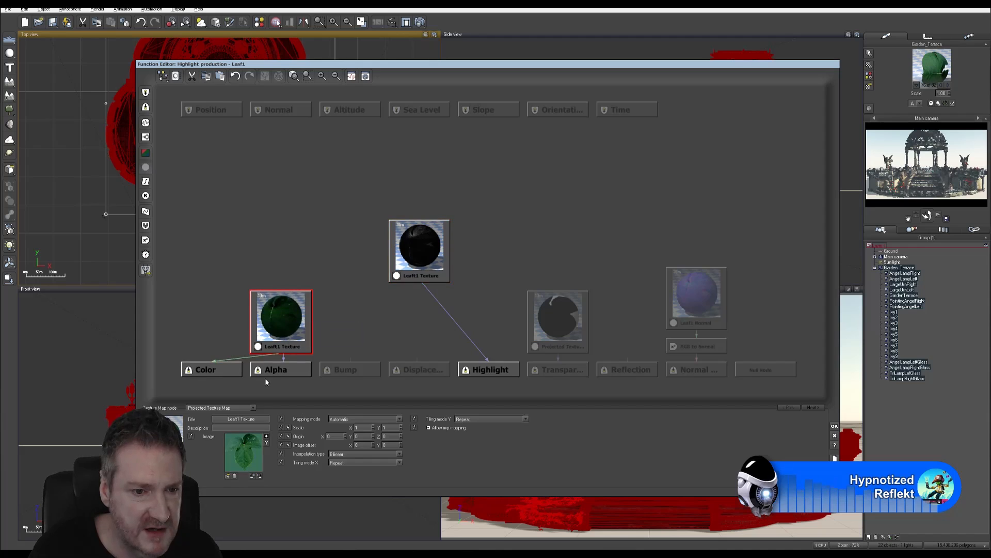
{"action": "left_click", "coordinate": [503, 190]}
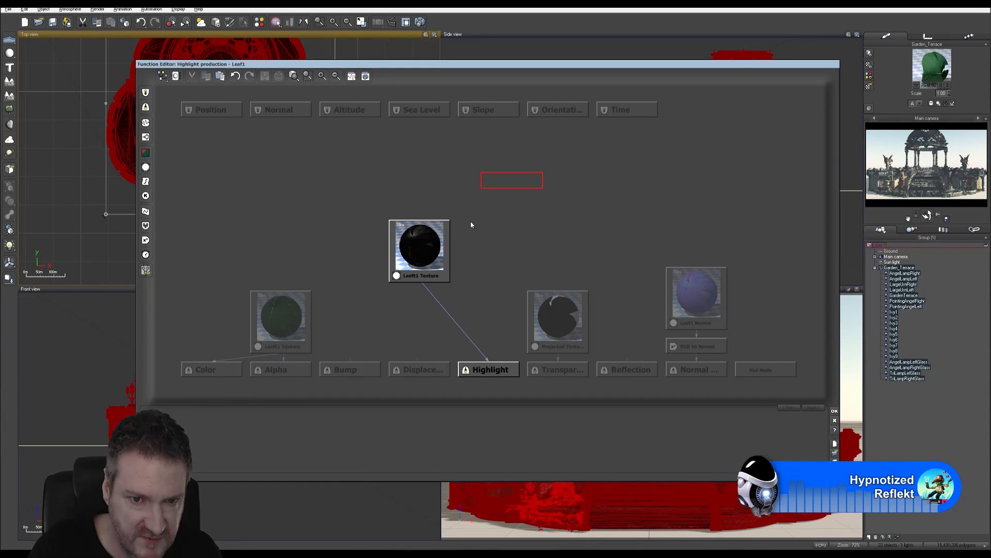
Rename the highlight texture node to "Leaf1 Specular" and accept the highlight function.
{"action": "left_click", "coordinate": [428, 235]}
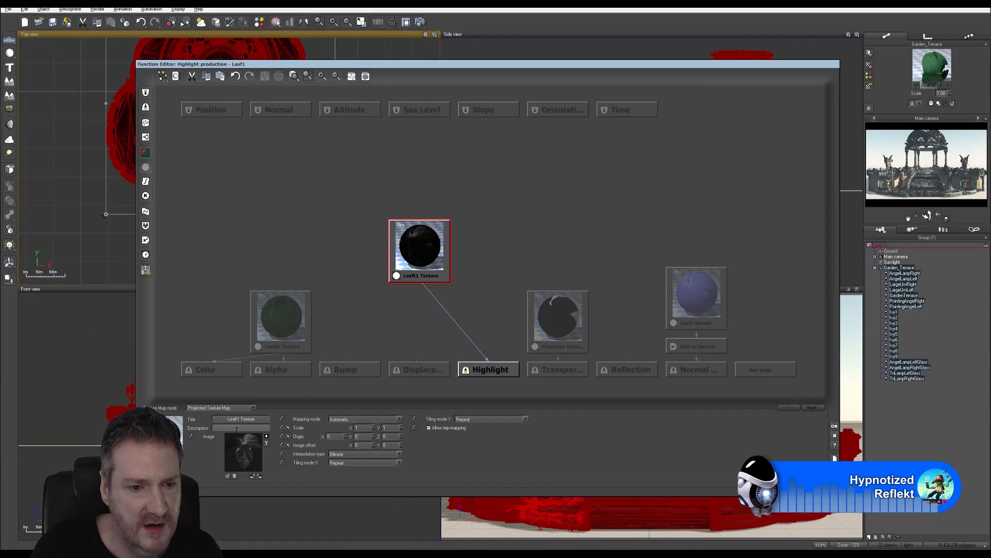
{"action": "left_click", "coordinate": [251, 420]}
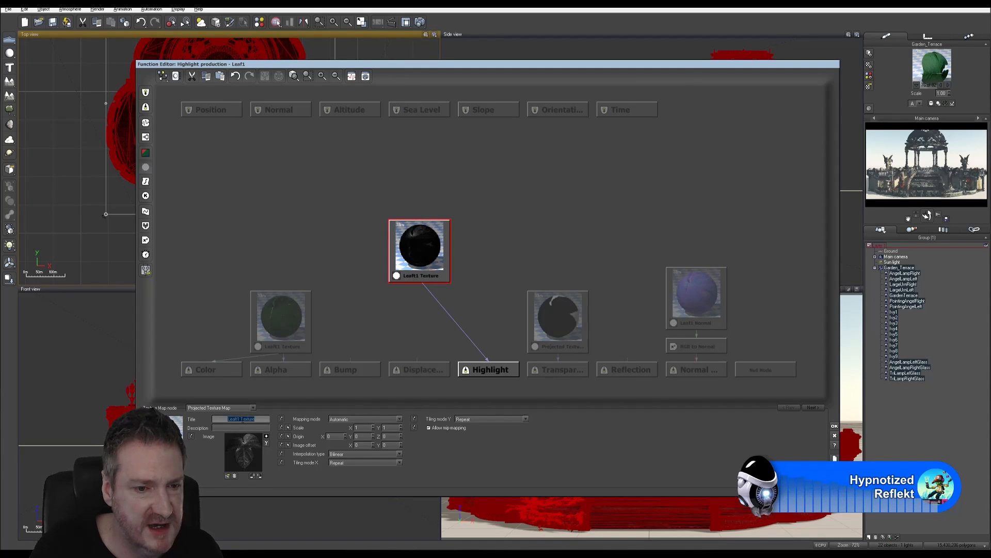
{"action": "left_click_drag", "start_coordinate": [244, 419], "coordinate": [266, 417]}
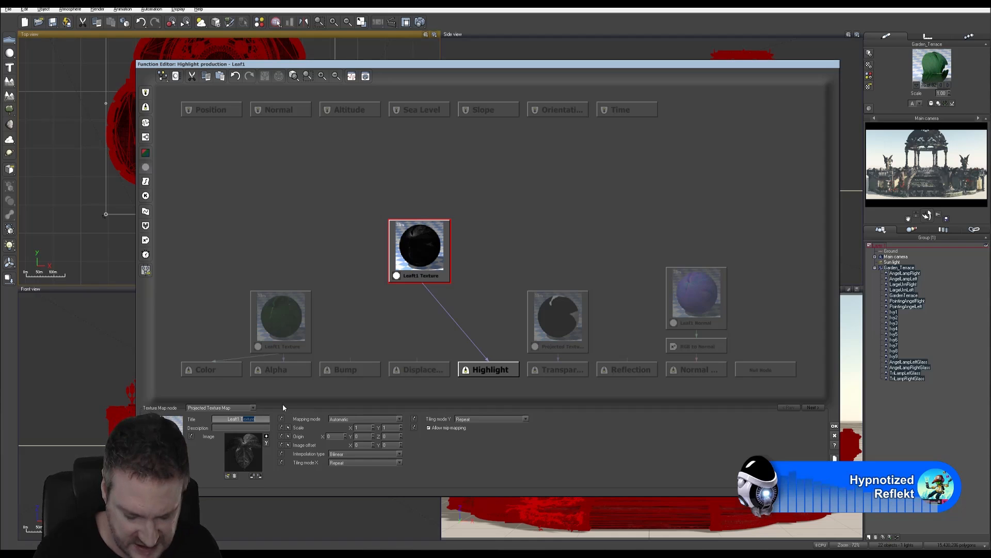
{"action": "type", "text": "Specular"}
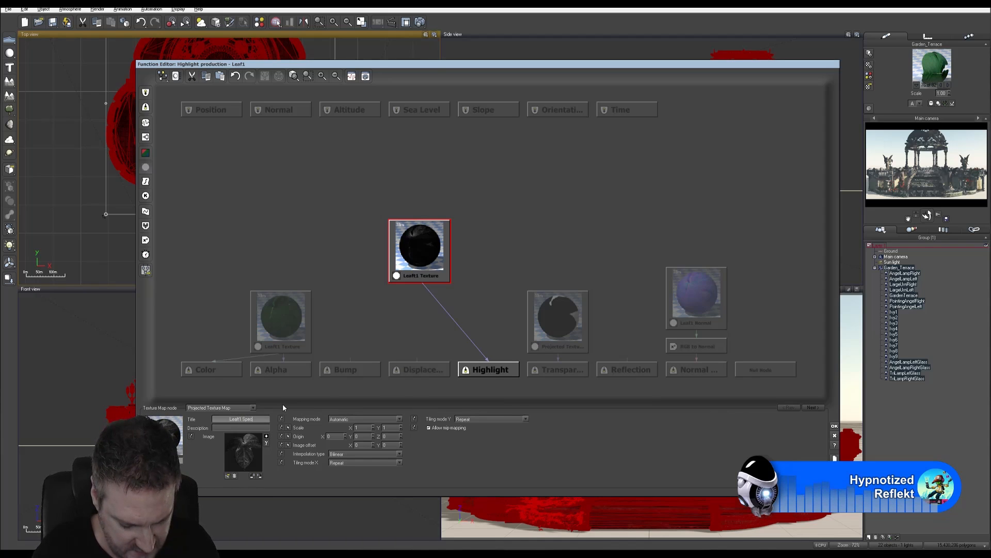
{"action": "key", "text": "BackSpace"}
{"action": "key", "text": "BackSpace"}
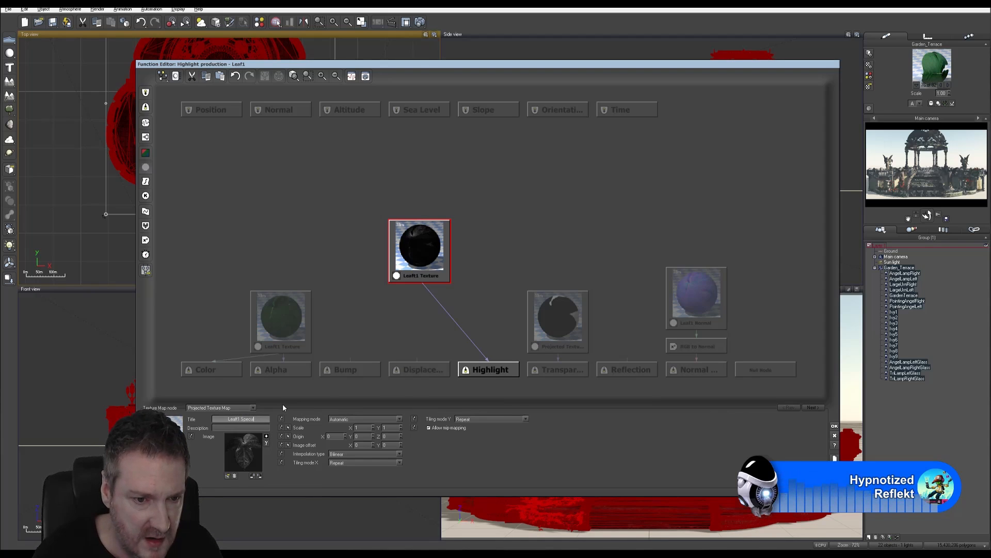
{"action": "type", "text": "ar"}
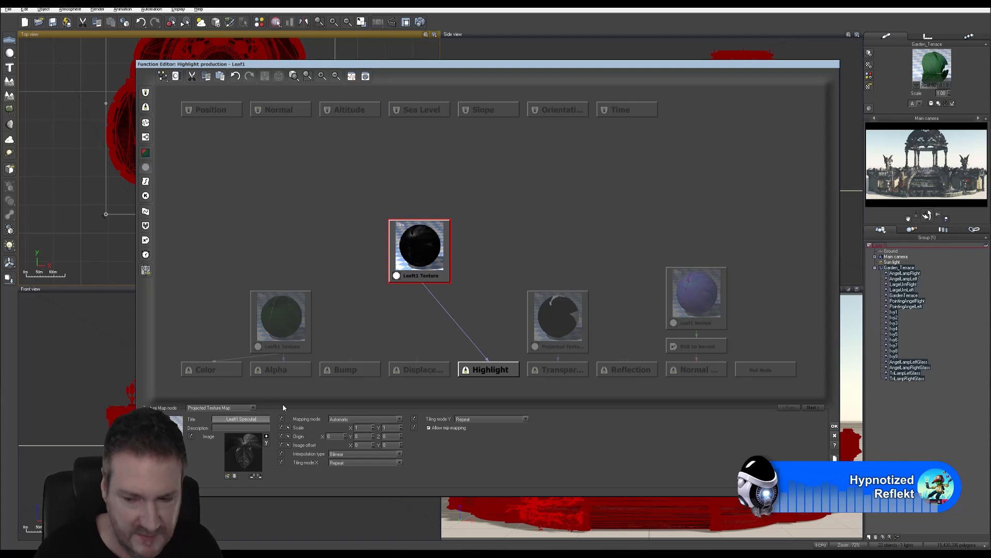
{"action": "left_click", "coordinate": [835, 426]}
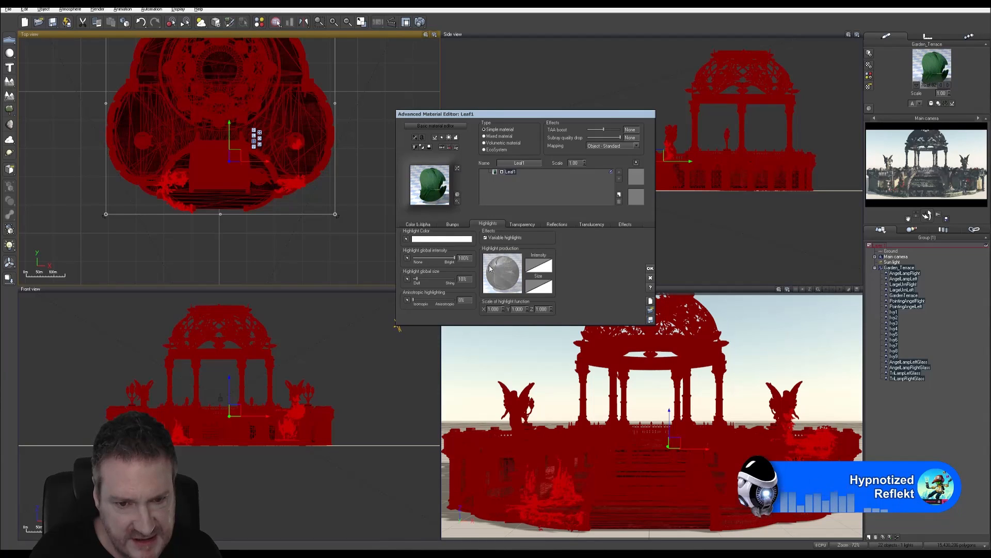
Set the Leaf1 material's highlight global intensity to 50% and its highlight global size to 60%.
{"action": "left_click", "coordinate": [465, 259]}
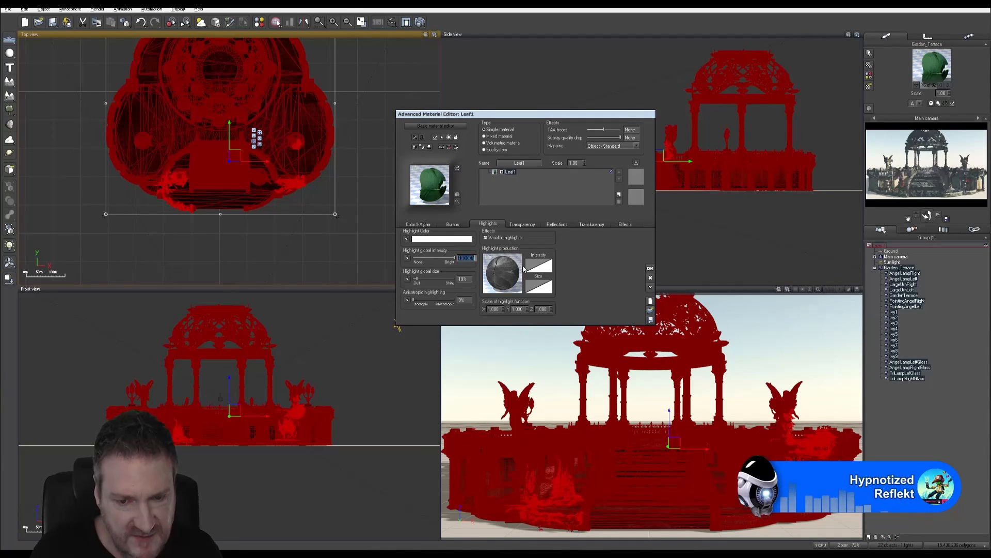
{"action": "type", "text": "50"}
{"action": "key", "text": "Return"}
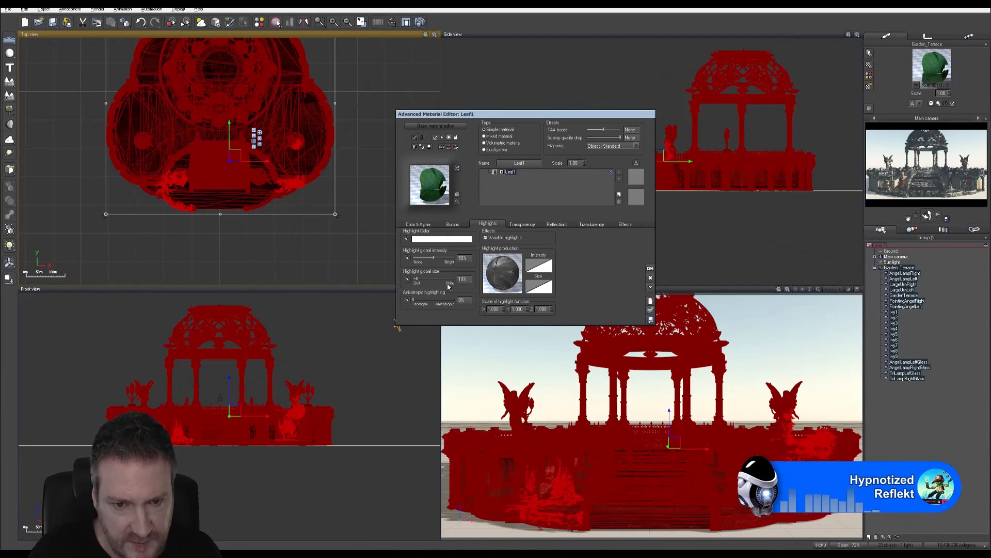
{"action": "left_click", "coordinate": [464, 278]}
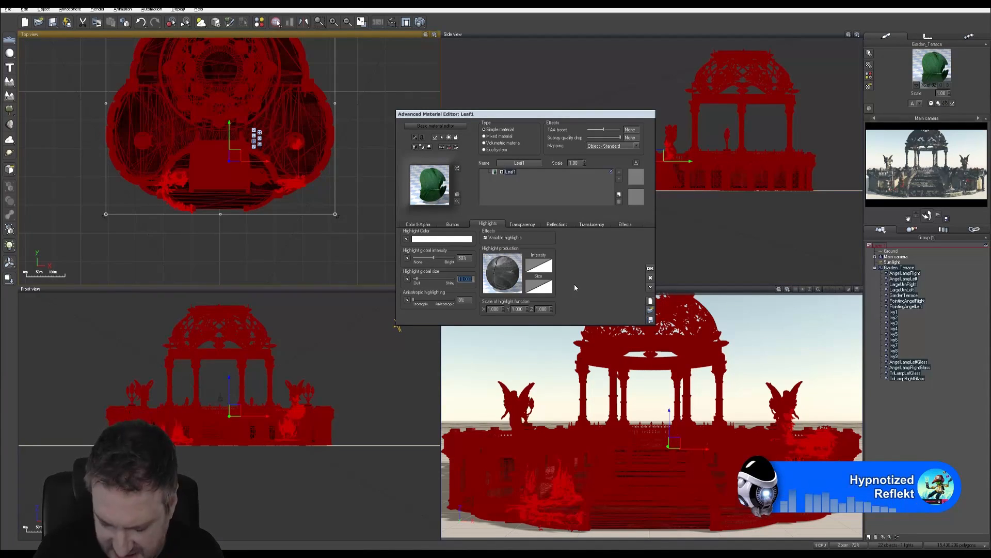
{"action": "type", "text": "60"}
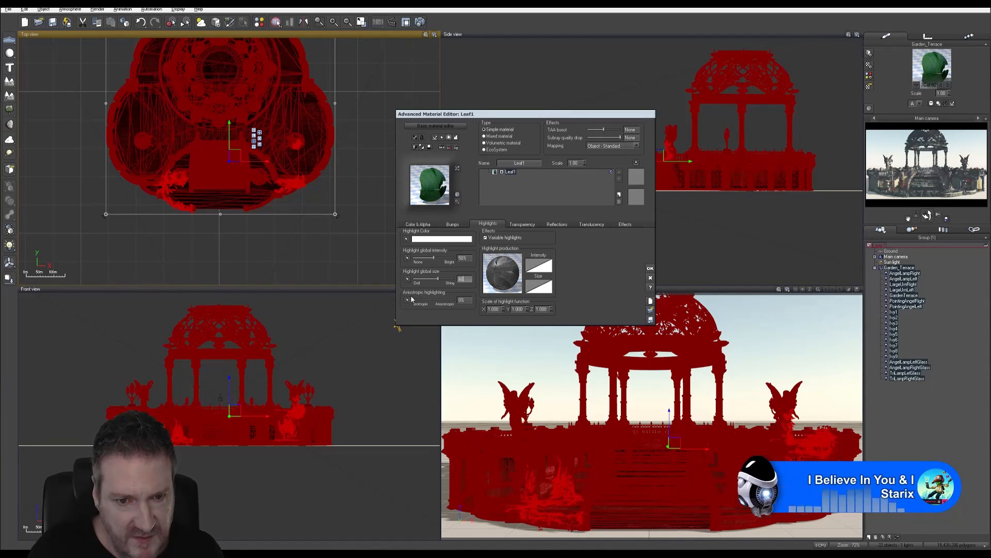
{"action": "left_click", "coordinate": [464, 300]}
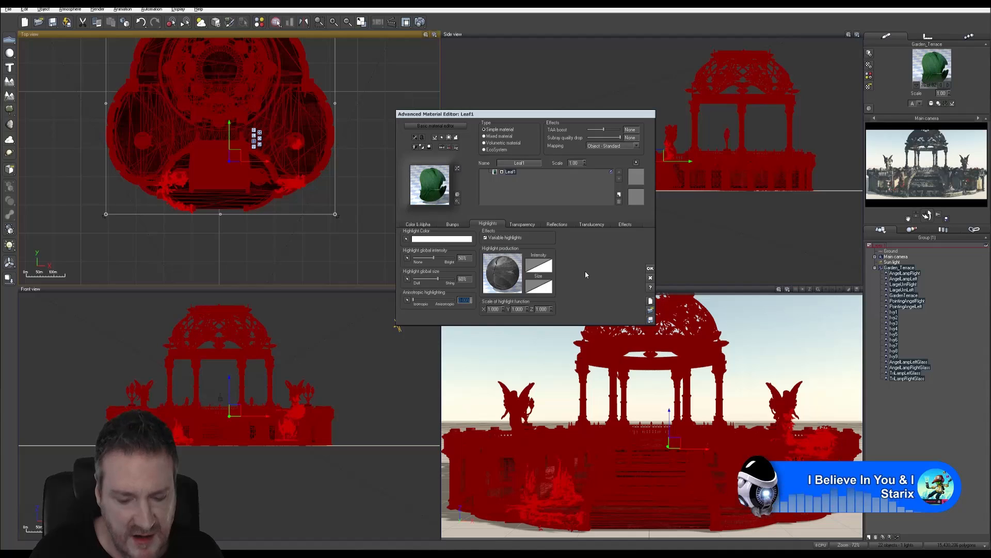
Check the Leaf1 material's transparency, reflection and translucency settings, and set its backlight effect to 40%.
{"action": "left_click", "coordinate": [518, 224]}
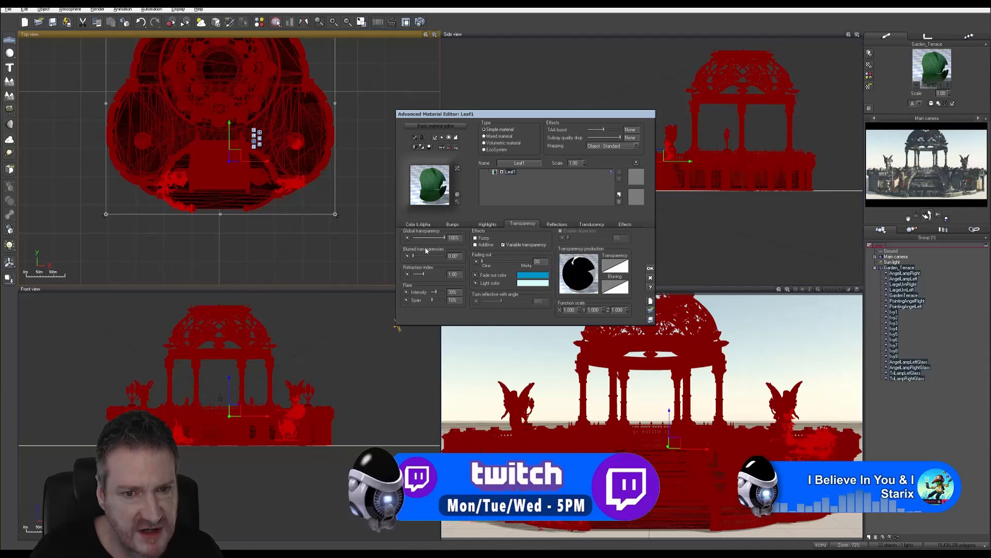
{"action": "left_click", "coordinate": [561, 225]}
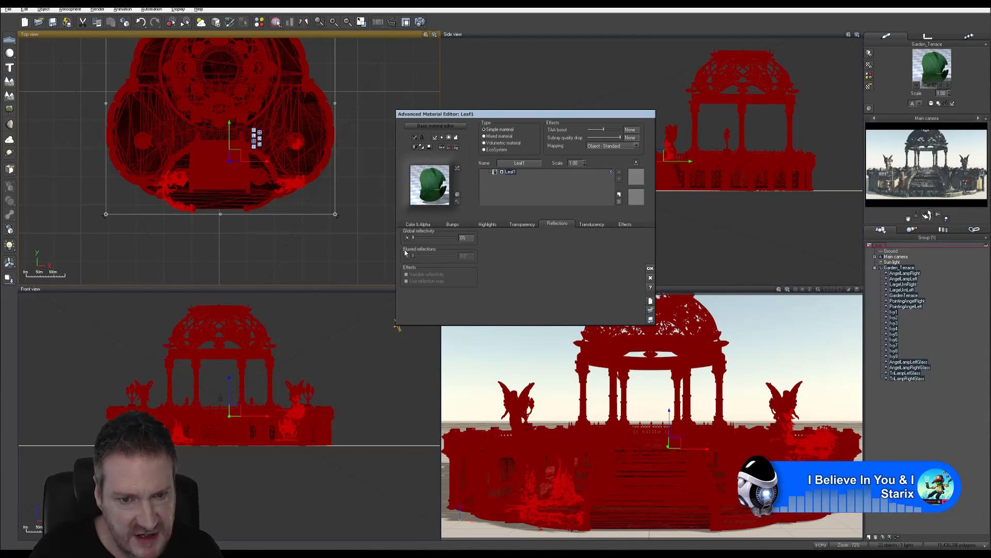
{"action": "left_click", "coordinate": [592, 226]}
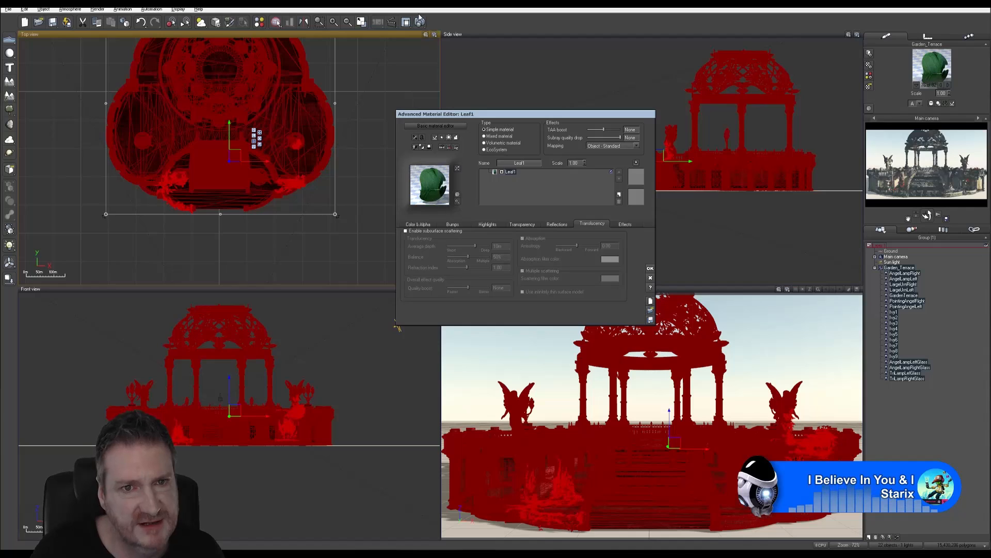
{"action": "left_click", "coordinate": [625, 225]}
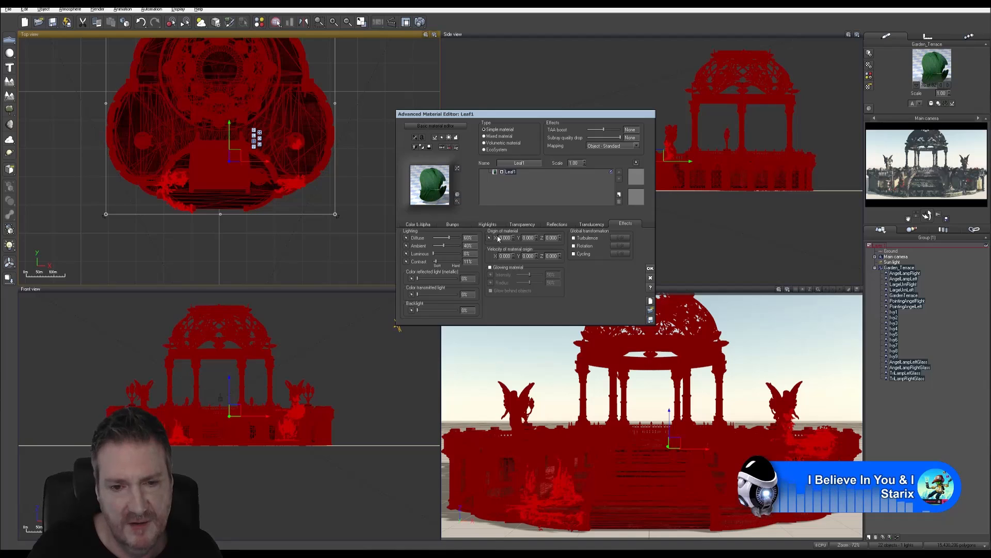
{"action": "left_click", "coordinate": [469, 238]}
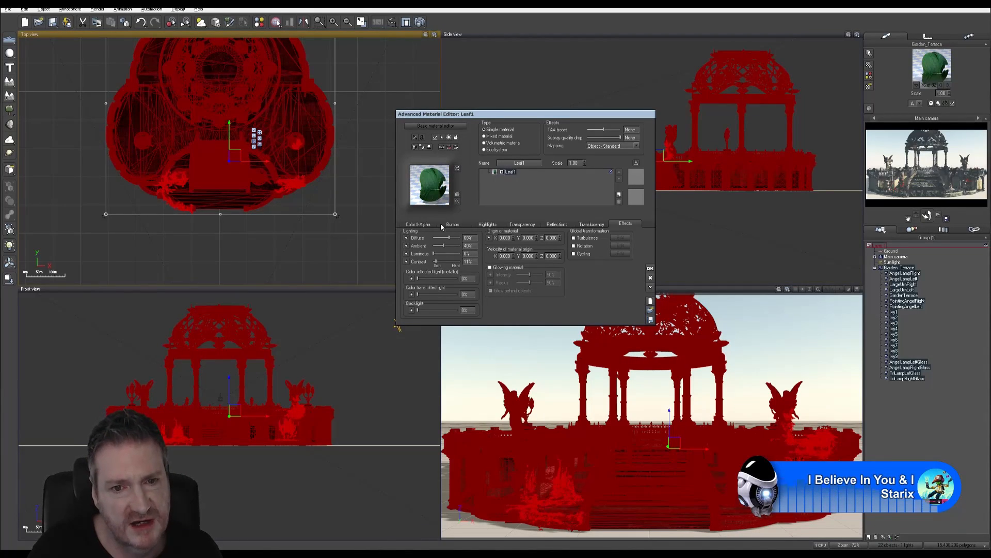
{"action": "double_click", "coordinate": [468, 309]}
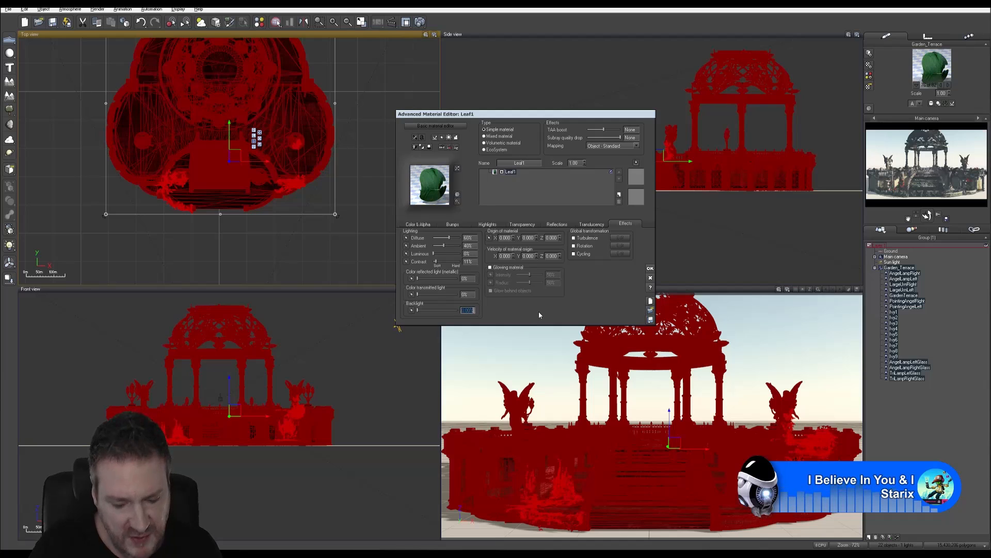
{"action": "type", "text": "40"}
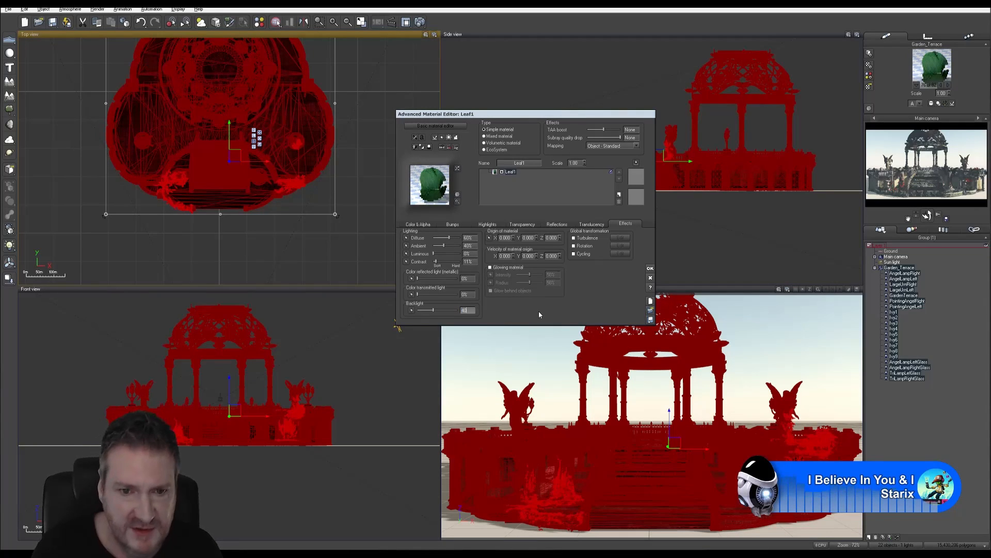
{"action": "key", "text": "Return"}
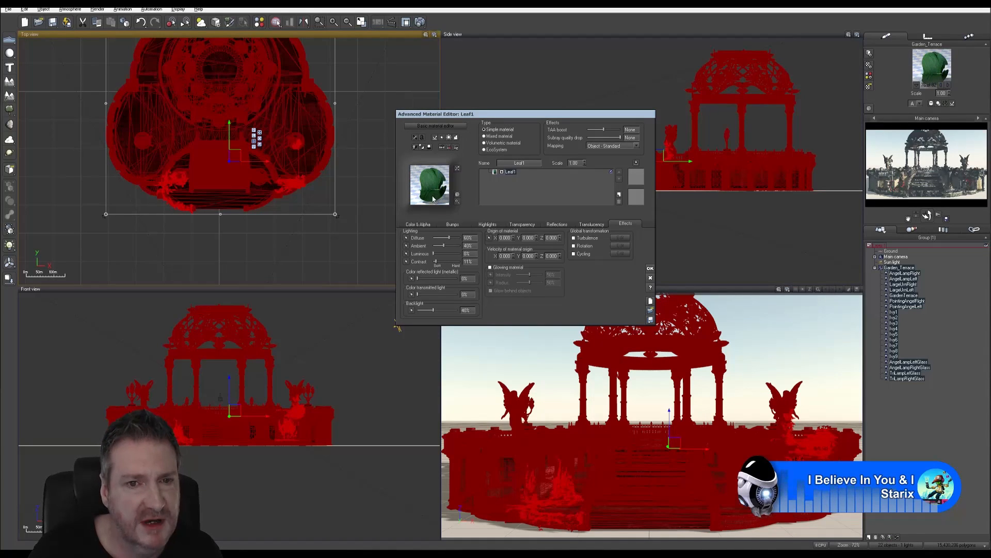
Review the color, normal, transparency and highlight texture nodes in Leaf1's color function graph, and recheck its lighting effects.
{"action": "left_click", "coordinate": [419, 223]}
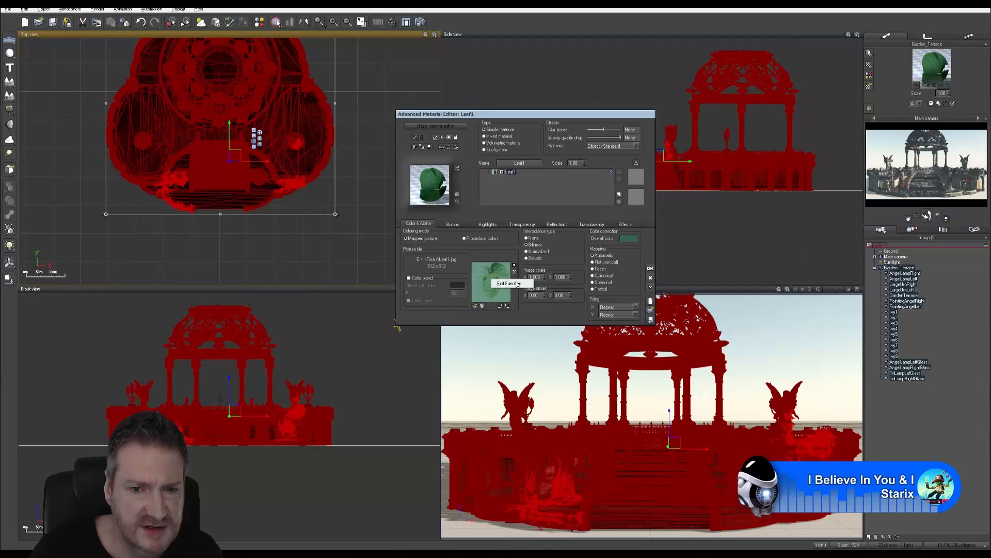
{"action": "double_click", "coordinate": [510, 284]}
{"action": "left_click", "coordinate": [293, 323]}
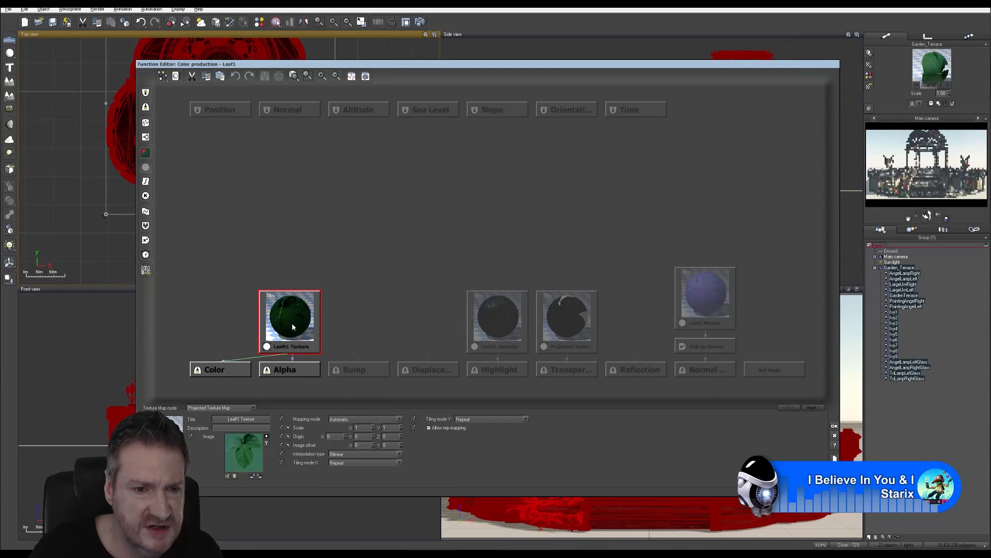
{"action": "left_click", "coordinate": [725, 269]}
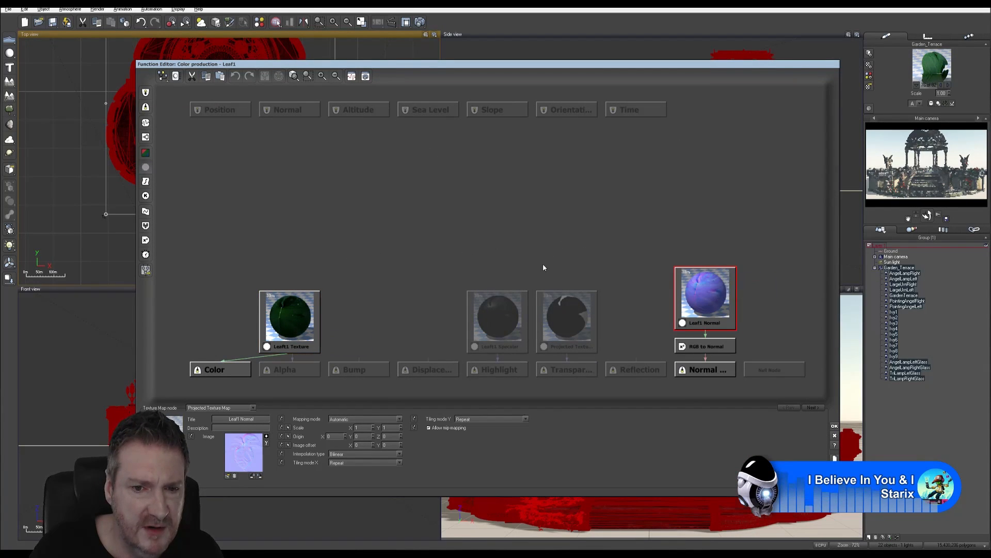
{"action": "left_click", "coordinate": [565, 311]}
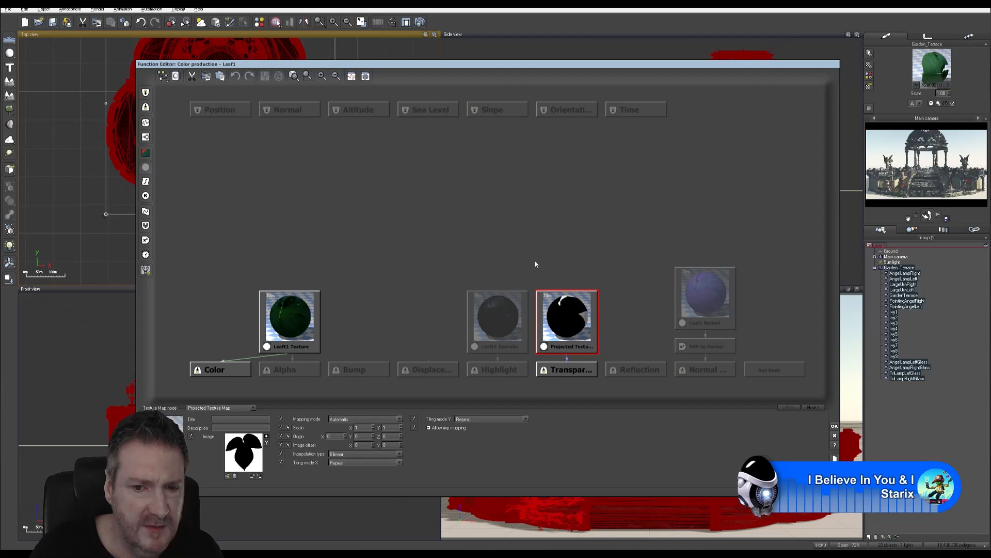
{"action": "left_click", "coordinate": [503, 317]}
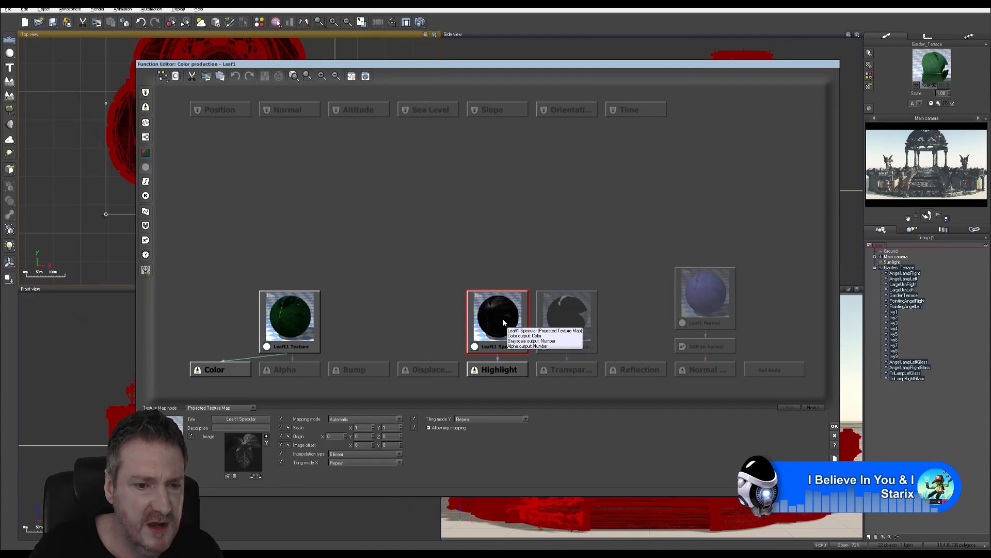
{"action": "left_click", "coordinate": [835, 426]}
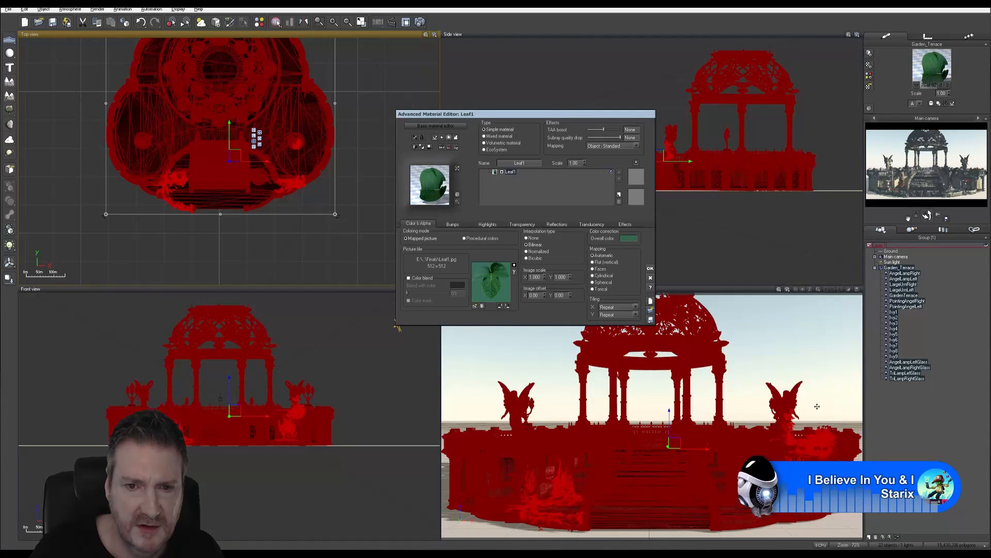
{"action": "left_click", "coordinate": [625, 225]}
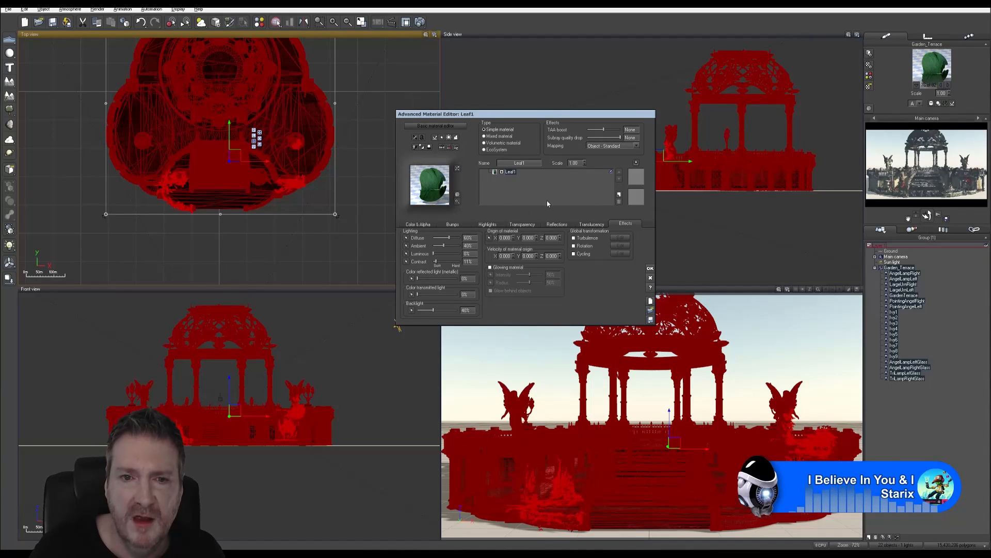
{"action": "left_click", "coordinate": [426, 226]}
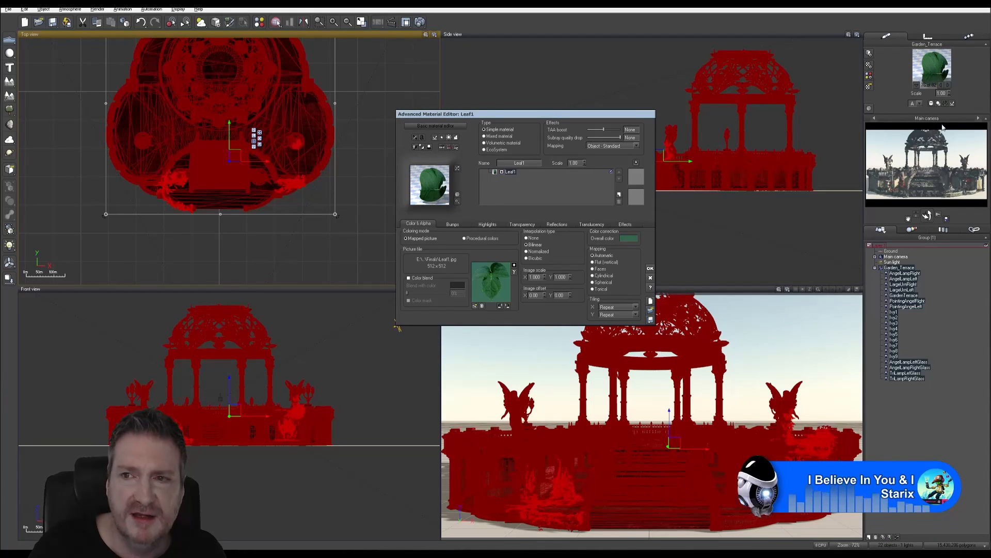
Switch to the Leaf2.jpg material, Material__1346168, and check its bump and color settings.
{"action": "left_click", "coordinate": [948, 86]}
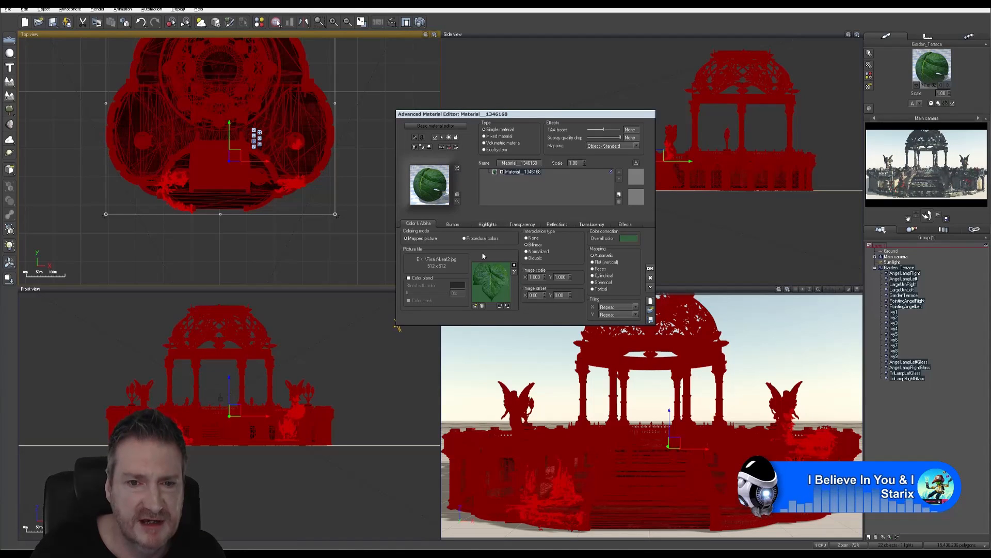
{"action": "left_click", "coordinate": [453, 225]}
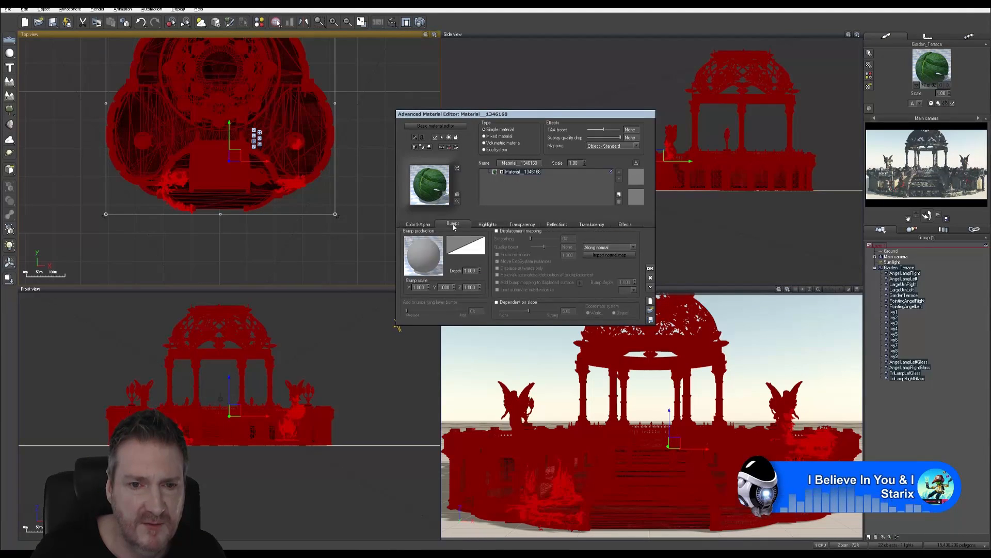
{"action": "left_click", "coordinate": [424, 225]}
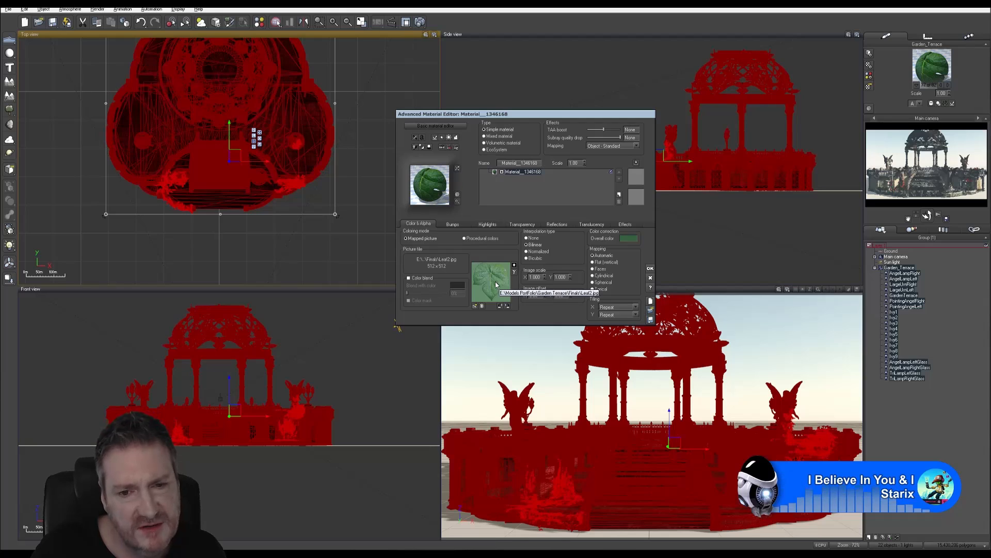
Rename the material Material__1346168 as Leaf2.
{"action": "left_click", "coordinate": [514, 164]}
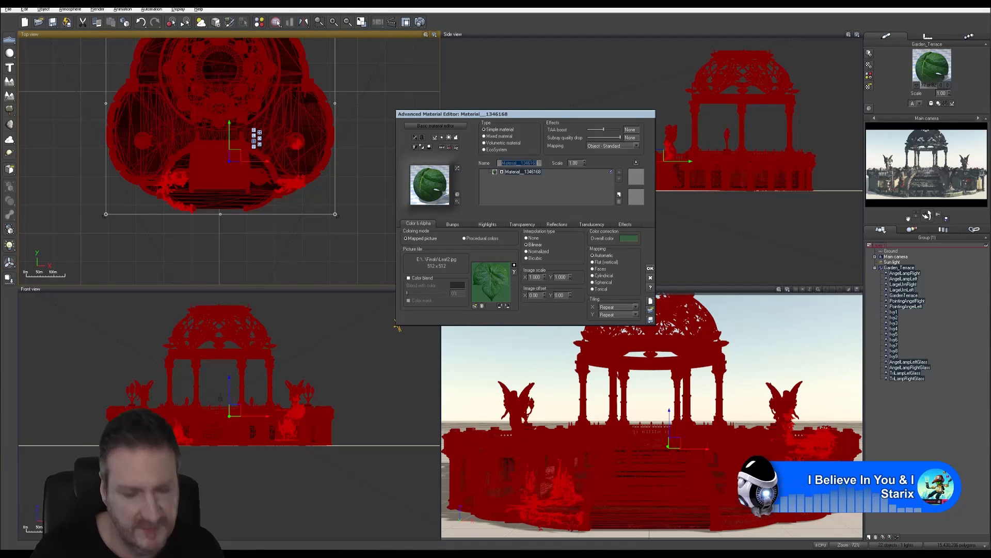
{"action": "type", "text": "Leaf2"}
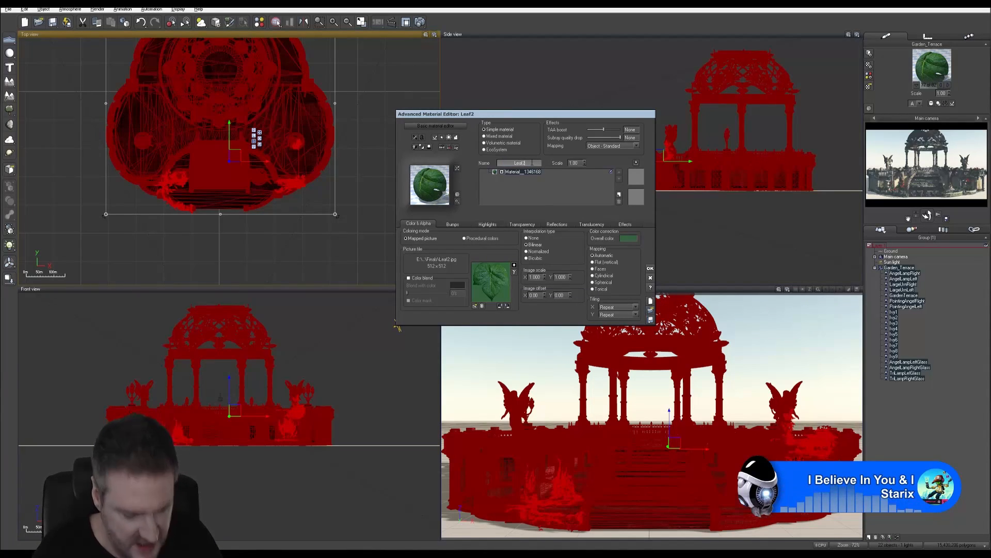
{"action": "key", "text": "Return"}
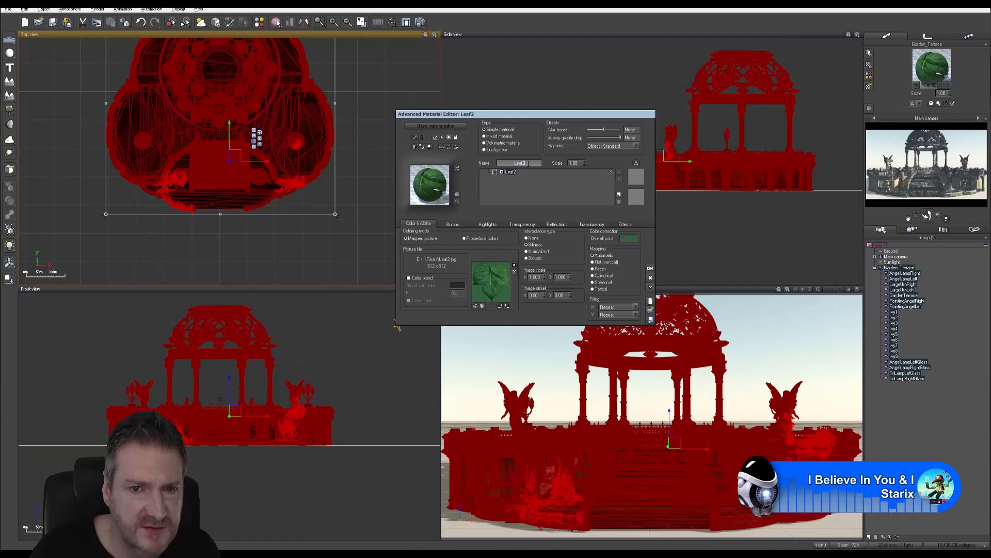
{"action": "left_click", "coordinate": [528, 163]}
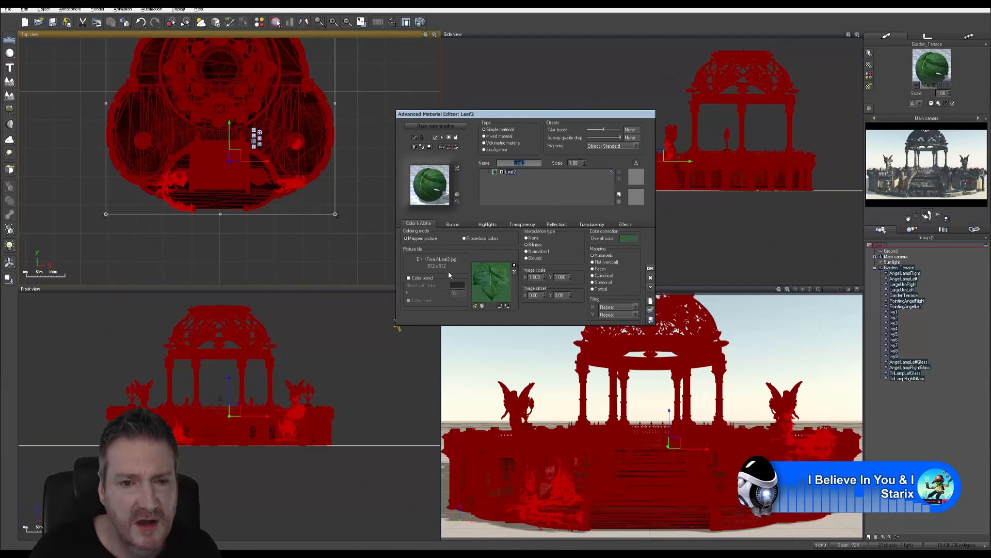
Import Leaf2_normal.tga from the Finals folder as the Leaf2 material's normal map.
{"action": "left_click", "coordinate": [453, 225]}
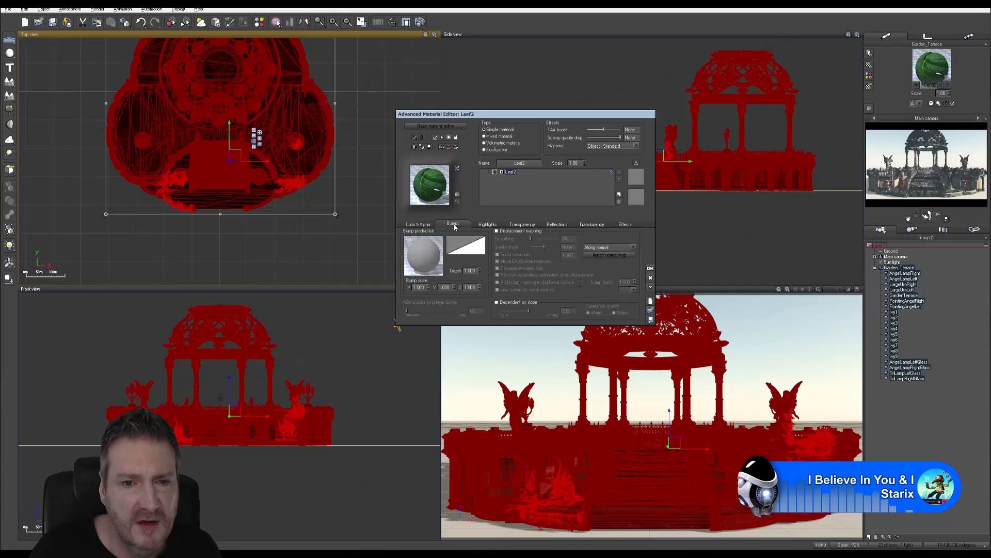
{"action": "left_click", "coordinate": [599, 256]}
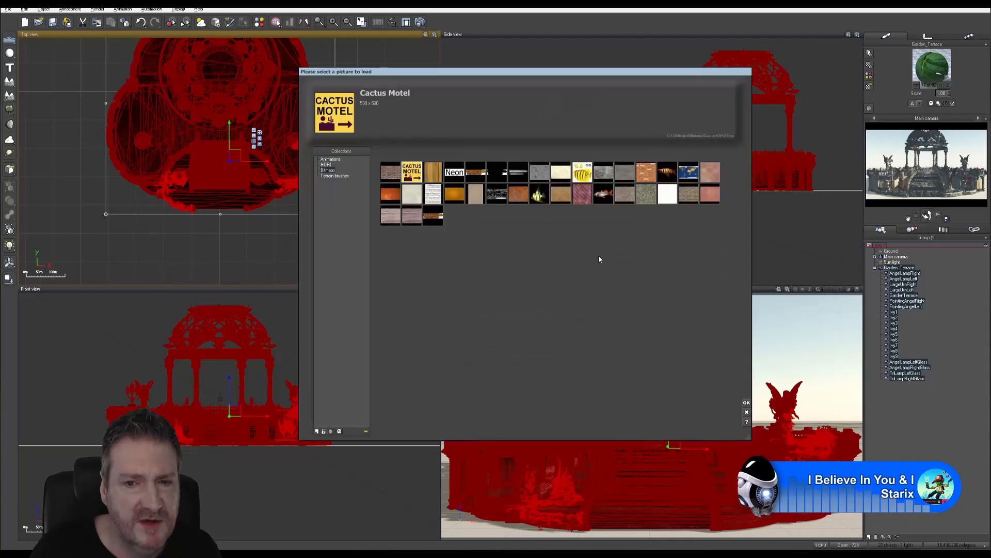
{"action": "left_click", "coordinate": [366, 431]}
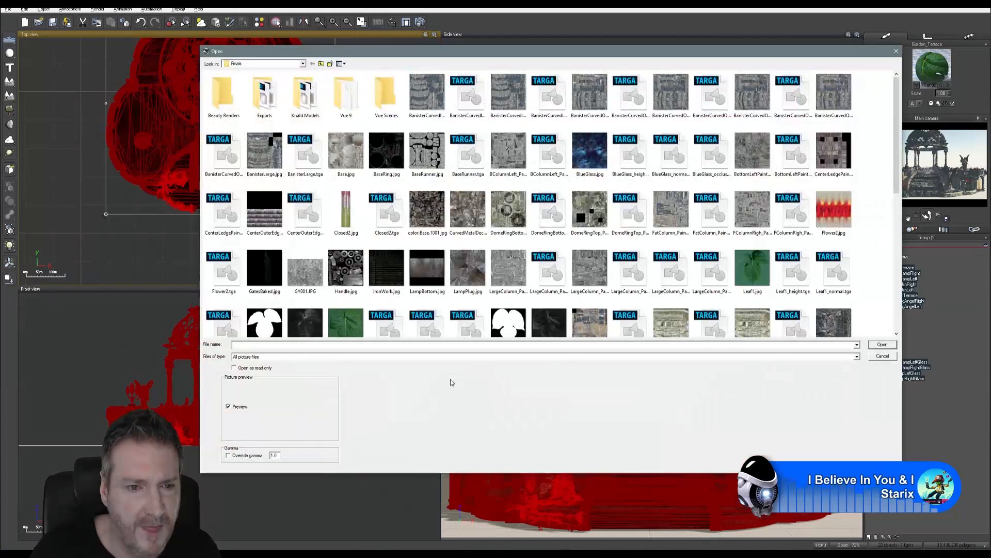
{"action": "scroll", "coordinate": [873, 253], "scroll_direction": "down", "scroll_amount": 3}
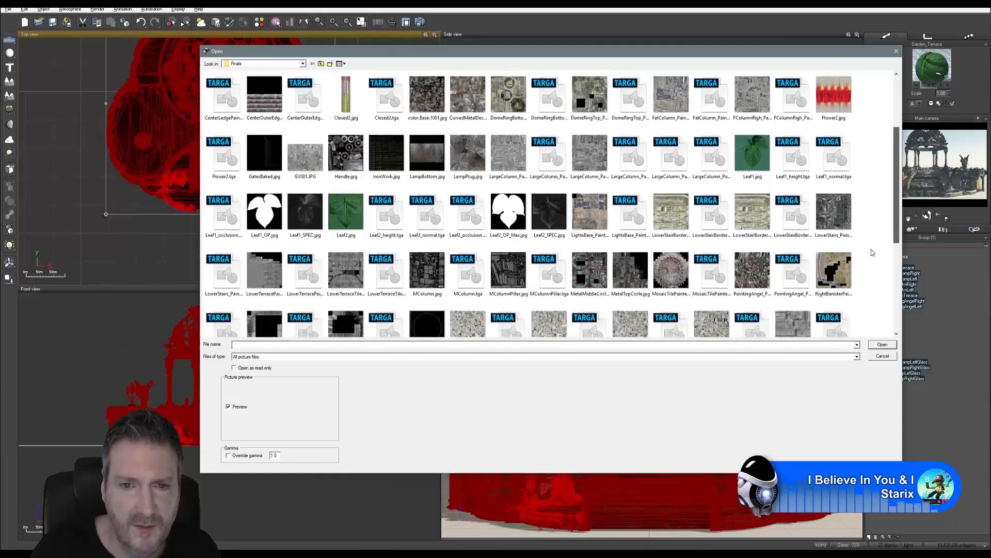
{"action": "left_click", "coordinate": [432, 222]}
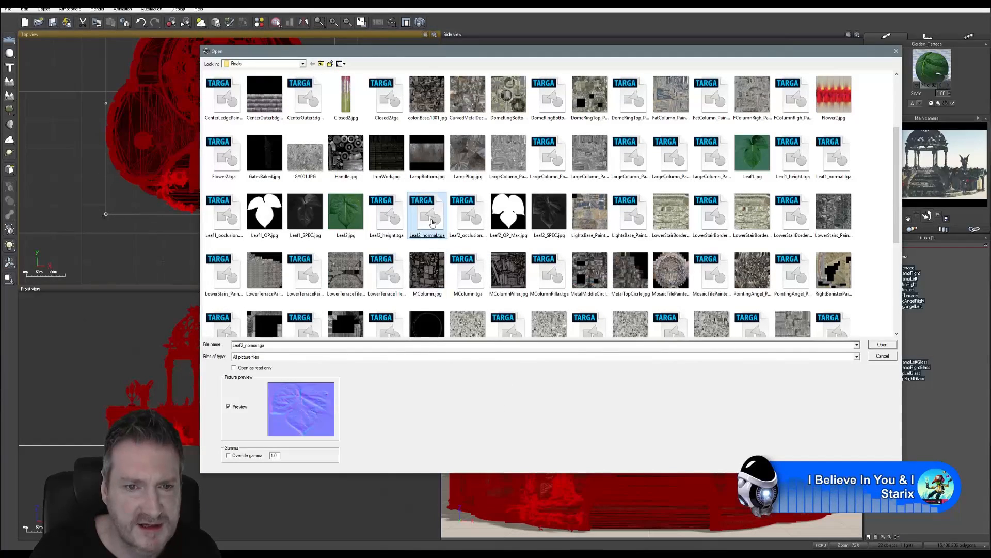
{"action": "key", "text": "Return"}
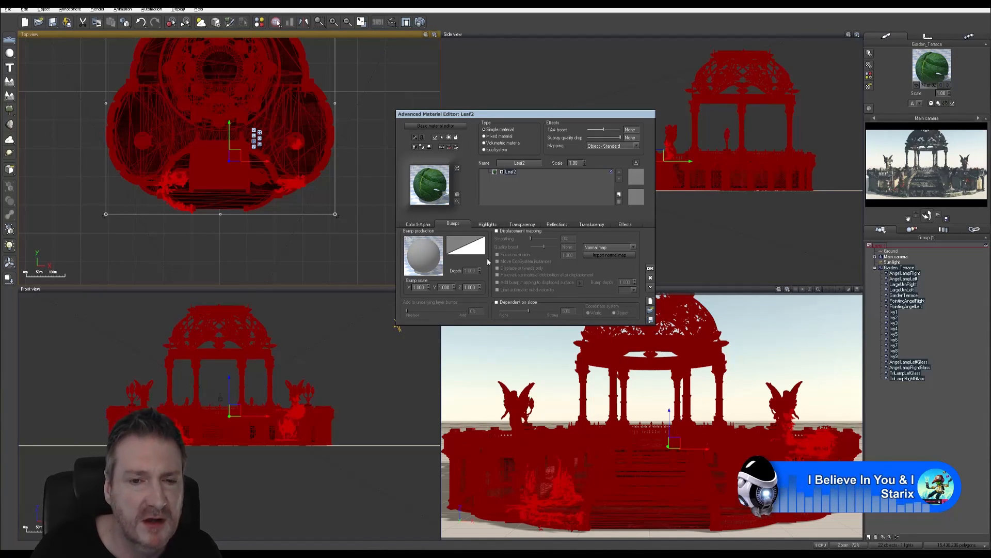
Set the Leaf2 material's highlight color to white and enable variable highlights.
{"action": "left_click", "coordinate": [490, 226]}
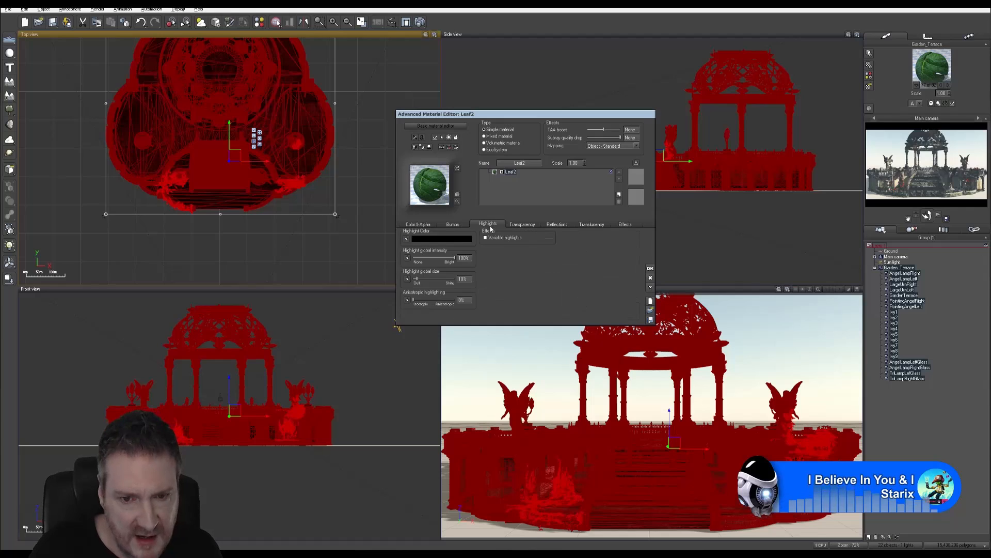
{"action": "double_click", "coordinate": [463, 238]}
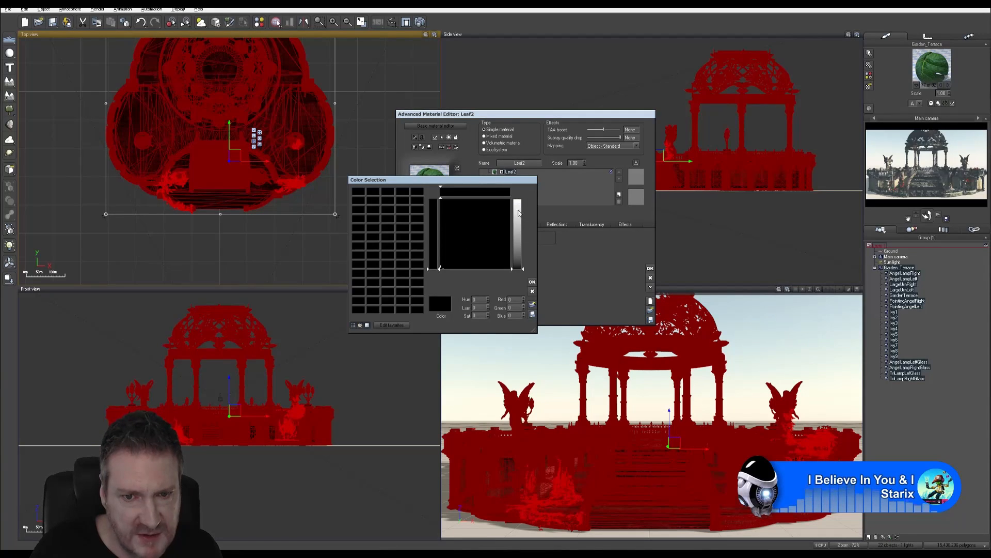
{"action": "left_click_drag", "start_coordinate": [520, 214], "coordinate": [523, 189]}
{"action": "left_click", "coordinate": [532, 281]}
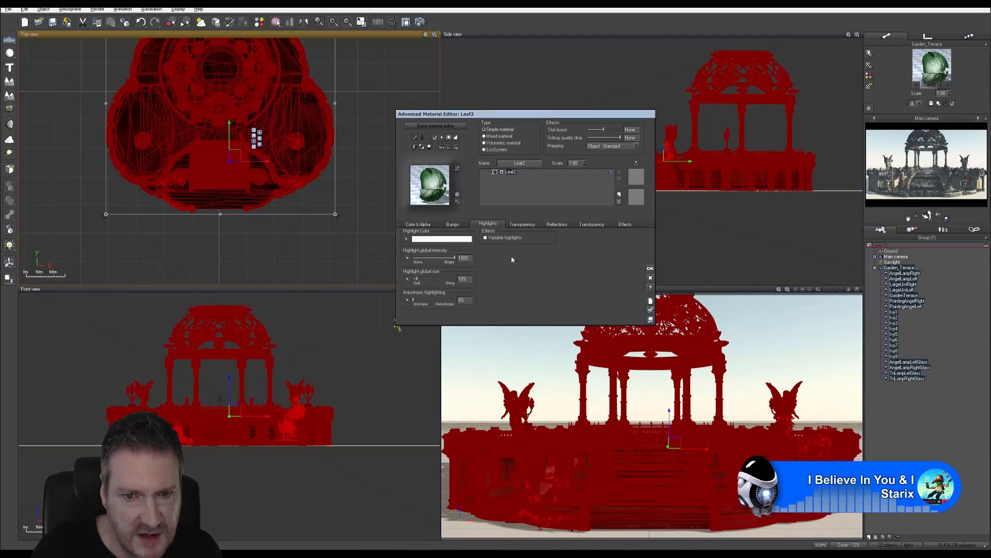
{"action": "left_click", "coordinate": [494, 238]}
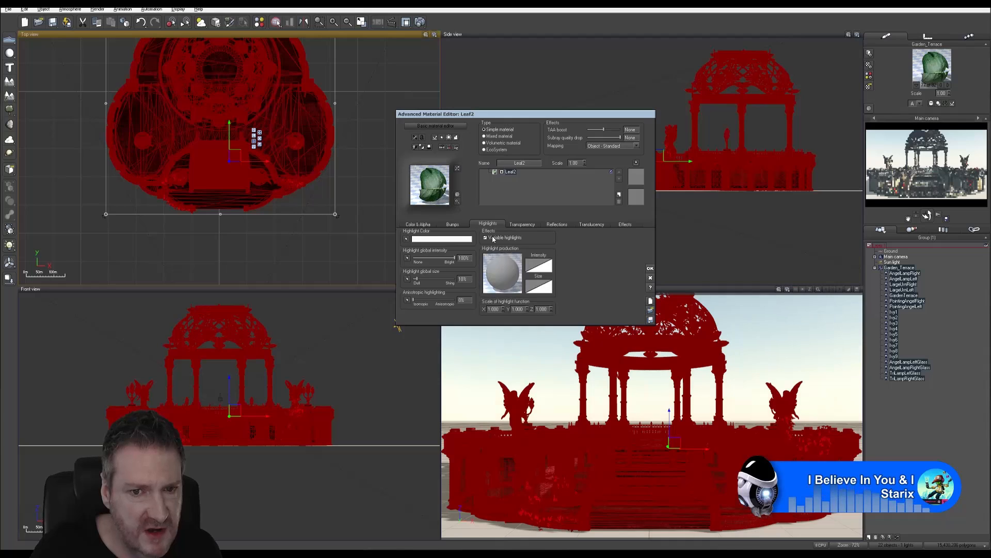
Open Leaf2's highlight production function for editing and paste a copy of the color texture map node into empty graph space.
{"action": "right_click", "coordinate": [503, 266]}
{"action": "left_click", "coordinate": [511, 270]}
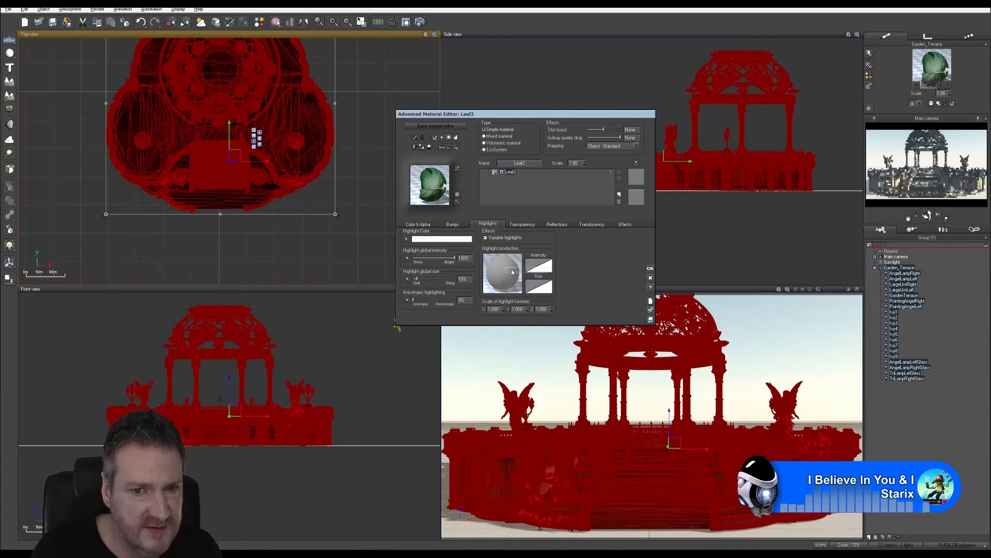
{"action": "left_click", "coordinate": [284, 314]}
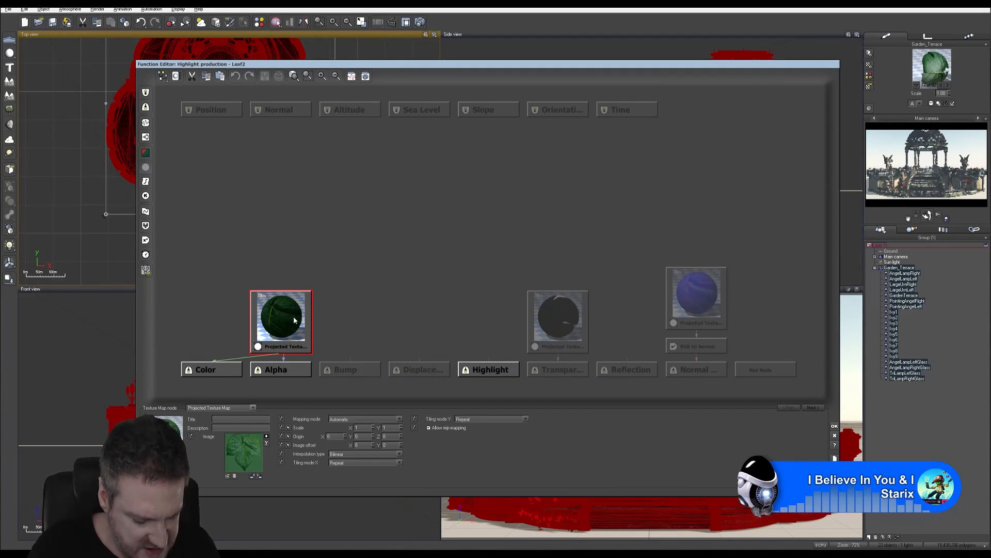
{"action": "left_click", "coordinate": [422, 225]}
{"action": "key", "text": "ctrl+v"}
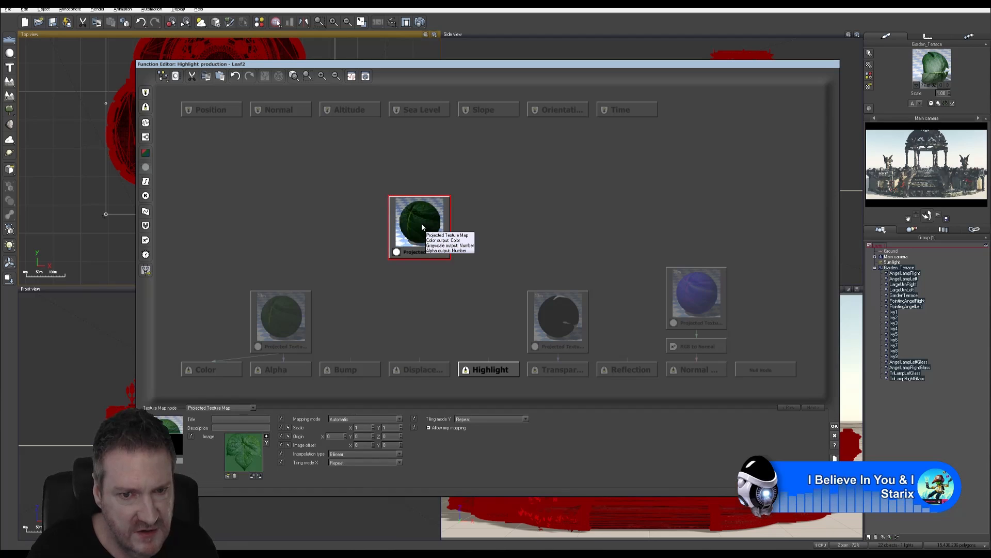
Load Leaf2_SPEC.jpg from the Finals folder as the image of the copied texture map node.
{"action": "left_click", "coordinate": [228, 475]}
{"action": "left_click", "coordinate": [366, 431]}
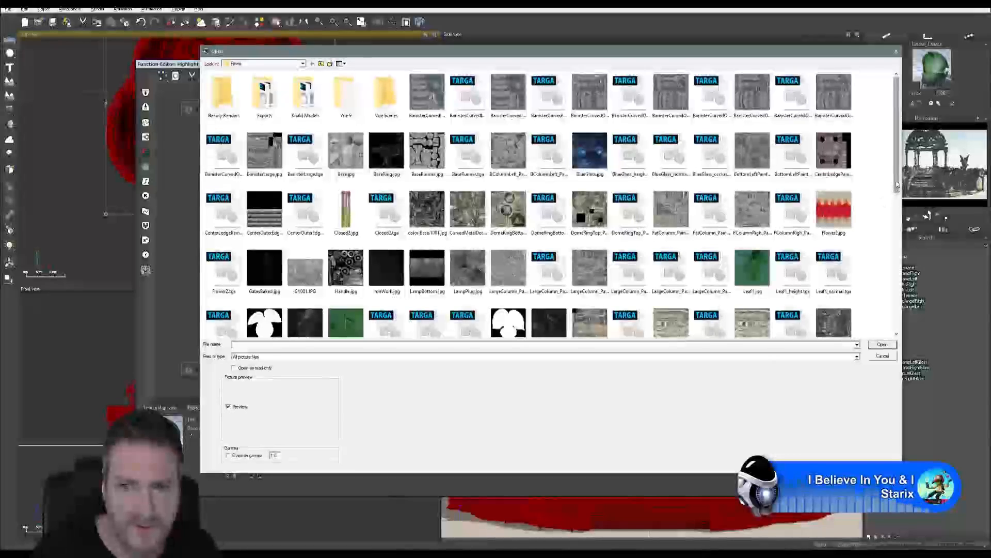
{"action": "left_click_drag", "start_coordinate": [897, 186], "coordinate": [899, 231]}
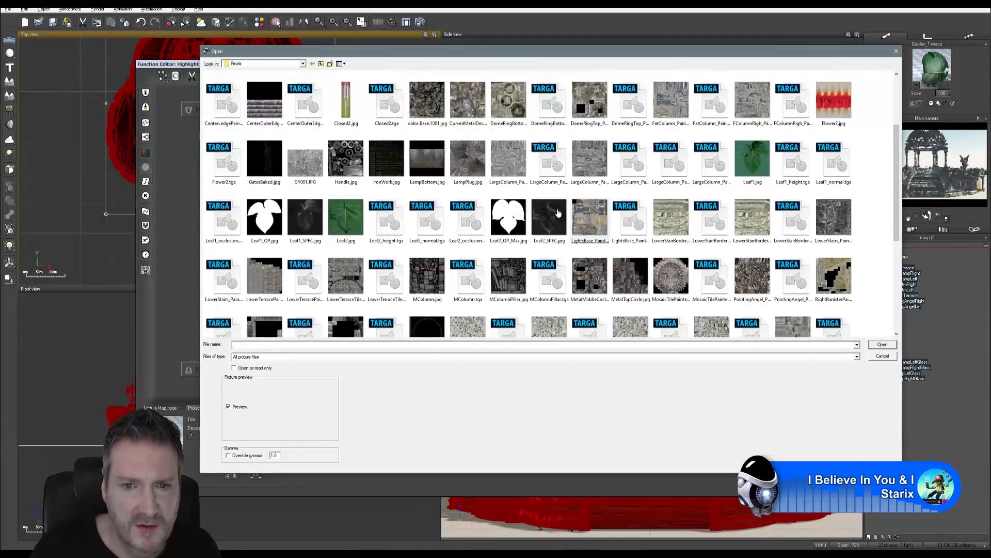
{"action": "left_click", "coordinate": [545, 220]}
{"action": "double_click", "coordinate": [545, 220]}
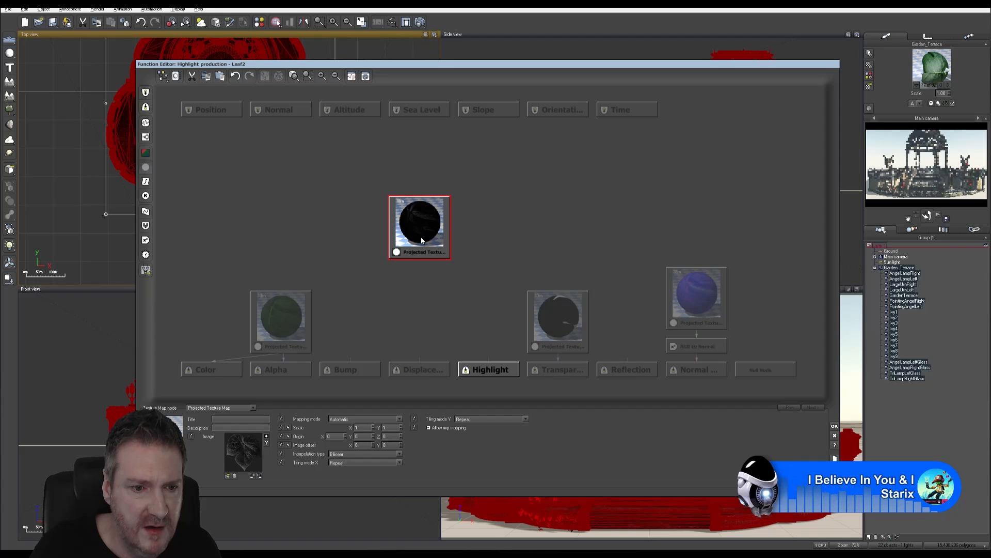
Title the color texture map node Leaf2 Texture and the unconnected specular map node Leaf2 Specular.
{"action": "left_click", "coordinate": [290, 322]}
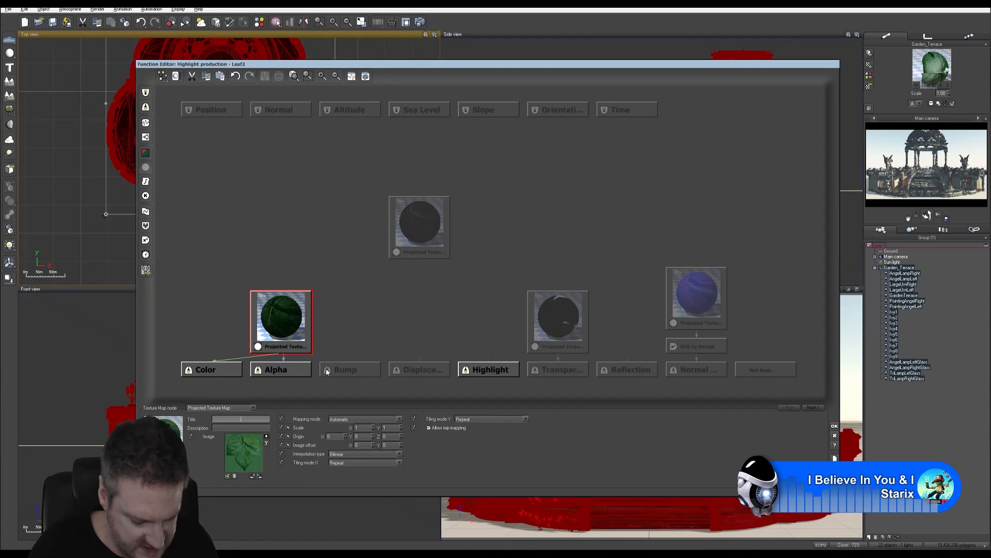
{"action": "type", "text": "Leaf2 Te"}
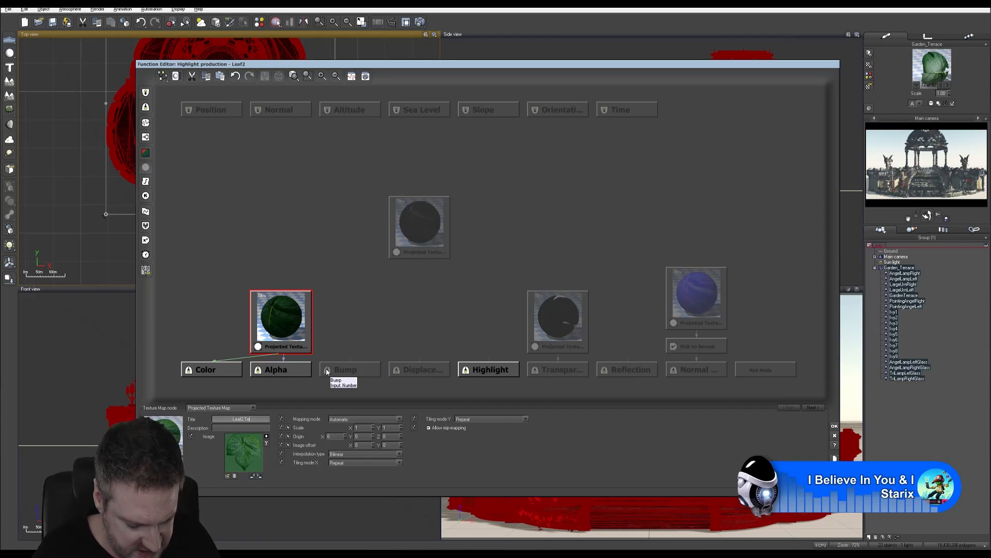
{"action": "type", "text": "xture"}
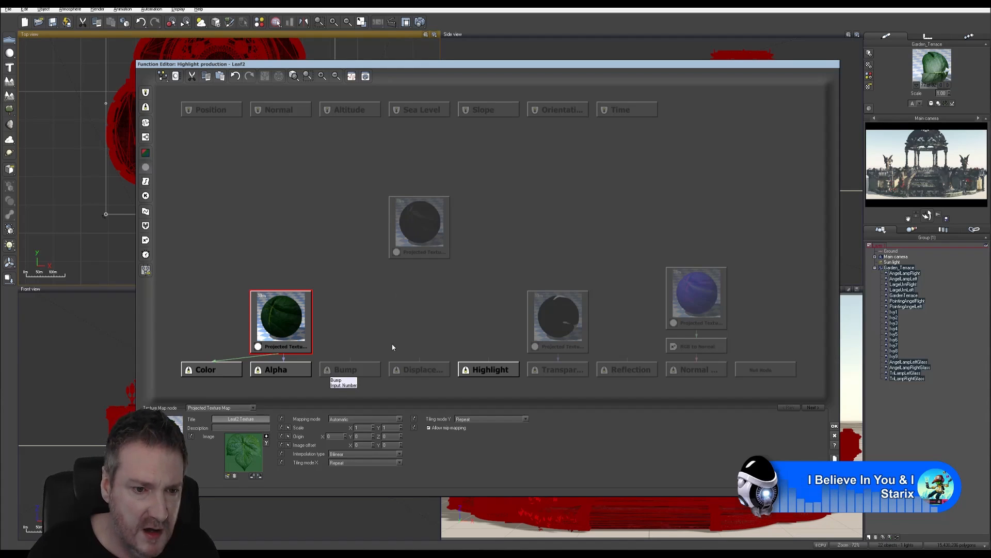
{"action": "left_click", "coordinate": [421, 232]}
{"action": "left_click", "coordinate": [265, 419]}
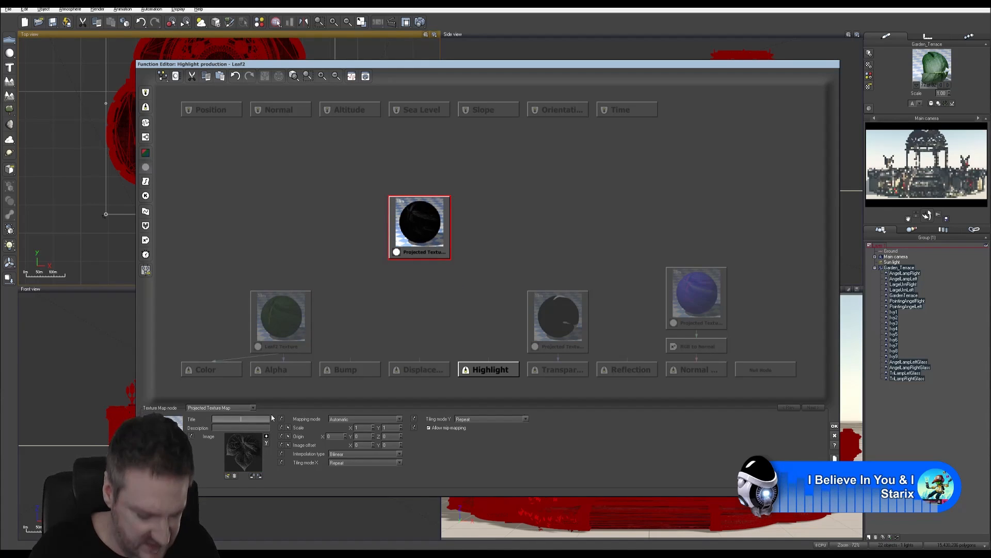
{"action": "type", "text": "Leaf2 Sp"}
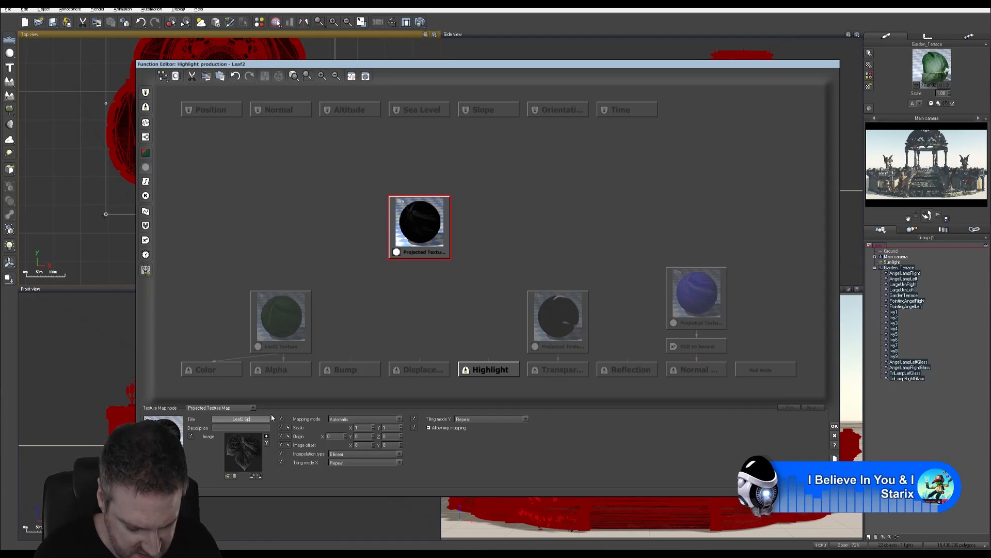
{"action": "type", "text": "ecular"}
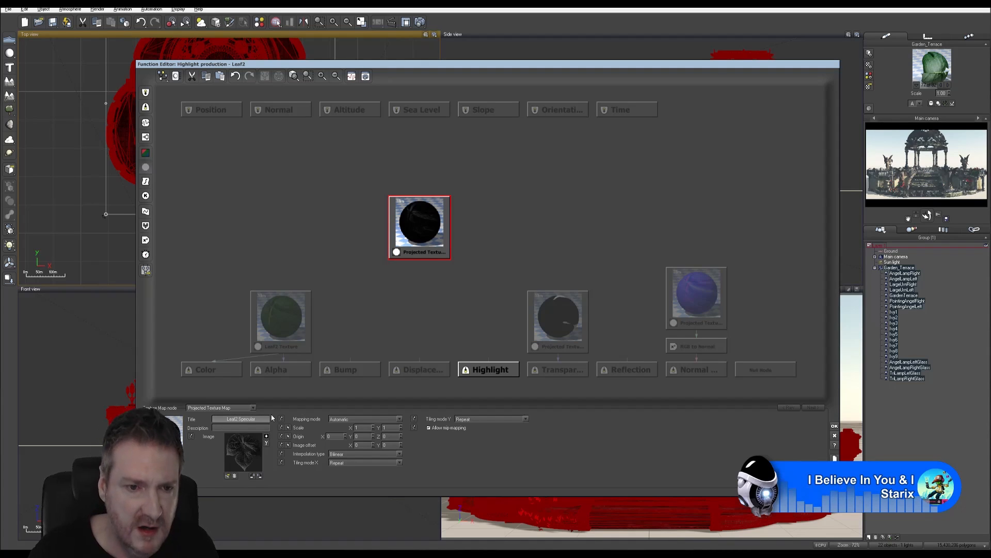
Title the normal map's texture node Leaf2 Normal and override its image gamma with 1.000.
{"action": "left_click", "coordinate": [690, 293]}
{"action": "left_click", "coordinate": [233, 420]}
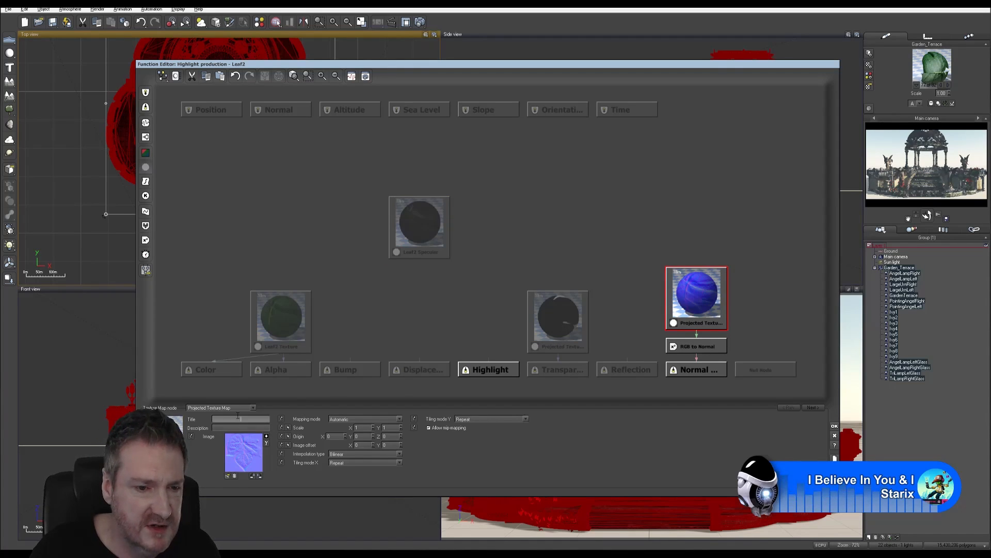
{"action": "type", "text": "Leaf2 No"}
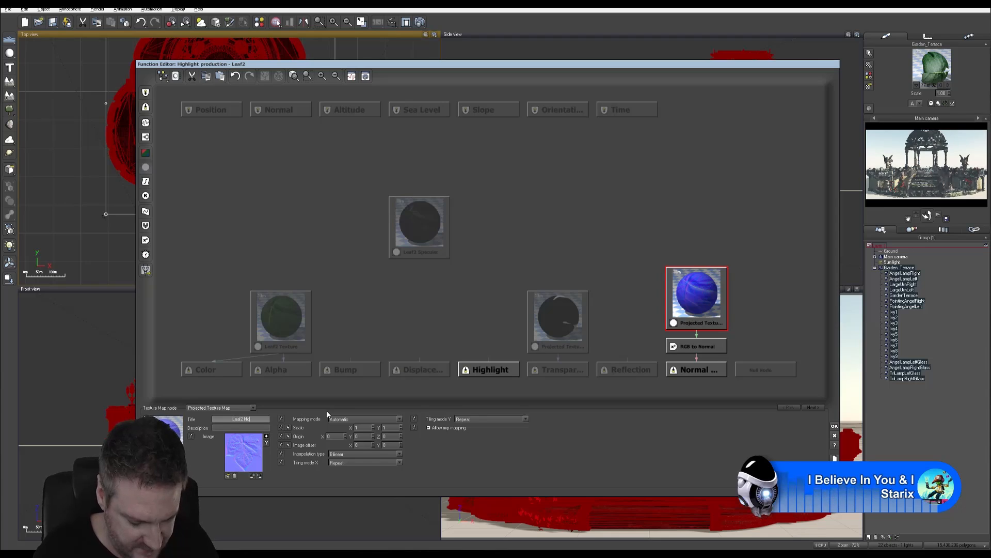
{"action": "type", "text": "rmal"}
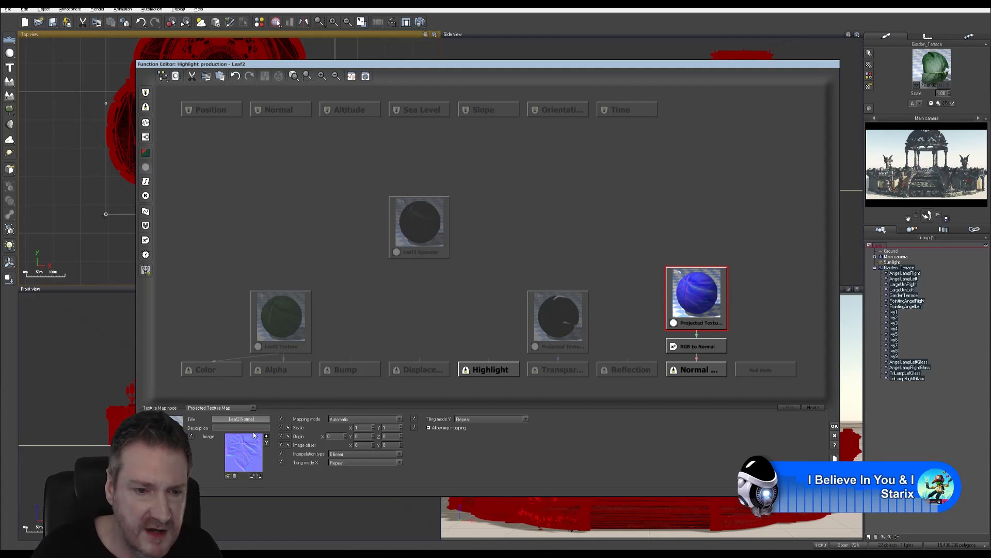
{"action": "left_click", "coordinate": [266, 444]}
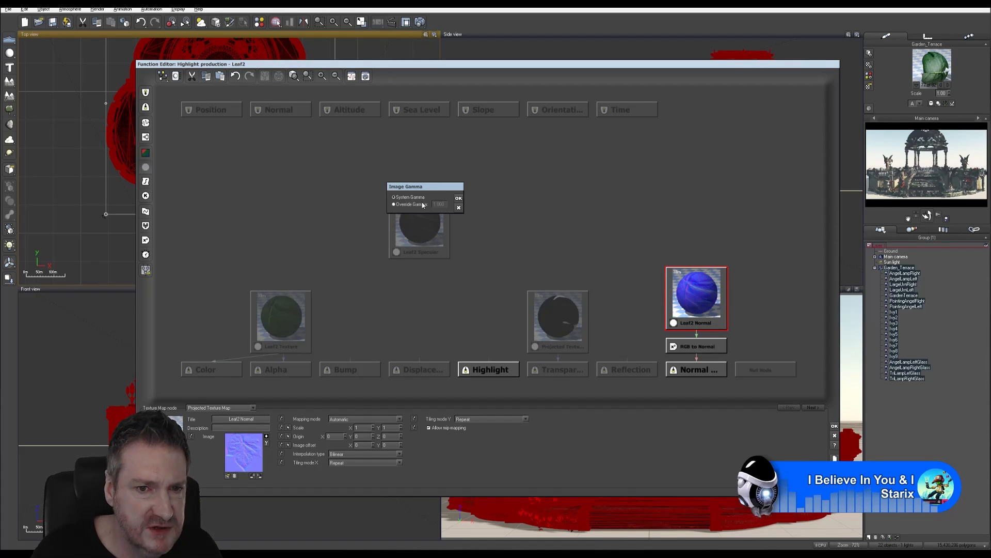
{"action": "left_click", "coordinate": [413, 205]}
{"action": "left_click", "coordinate": [459, 199]}
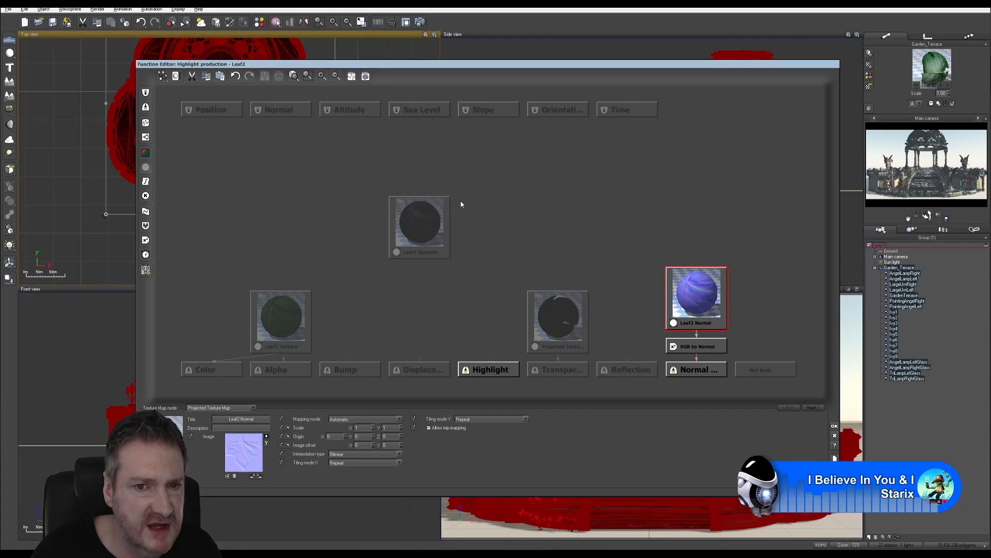
Connect the Leaf2 Specular node's grayscale output to the Highlight output and accept the function graph.
{"action": "left_click", "coordinate": [426, 252]}
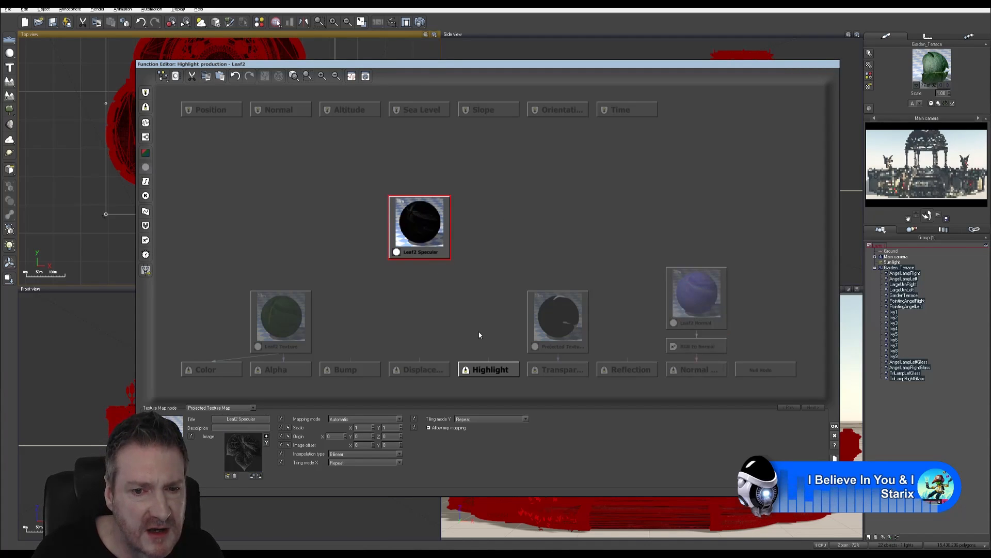
{"action": "left_click_drag", "start_coordinate": [488, 361], "coordinate": [444, 275]}
{"action": "left_click", "coordinate": [484, 373]}
{"action": "left_click_drag", "start_coordinate": [489, 360], "coordinate": [421, 260]}
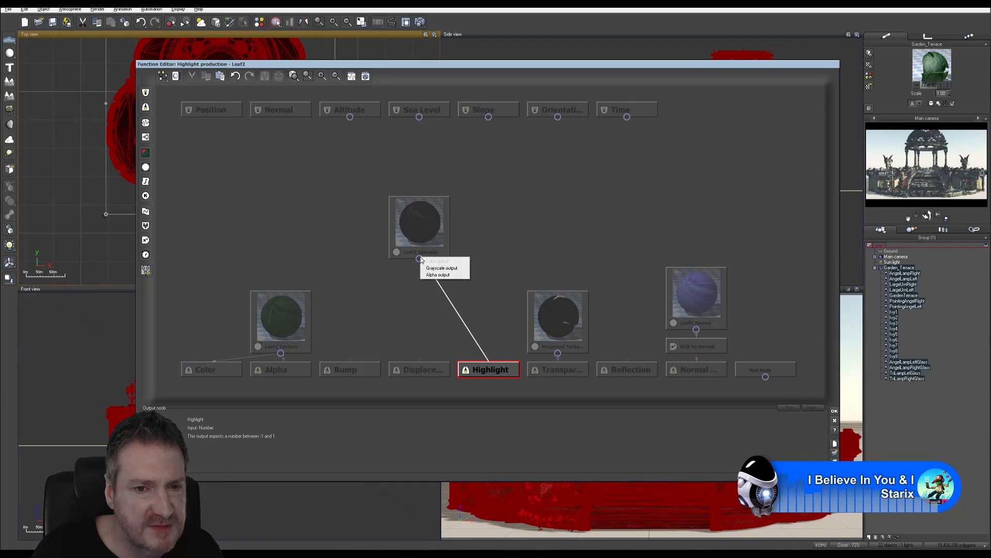
{"action": "left_click", "coordinate": [450, 268]}
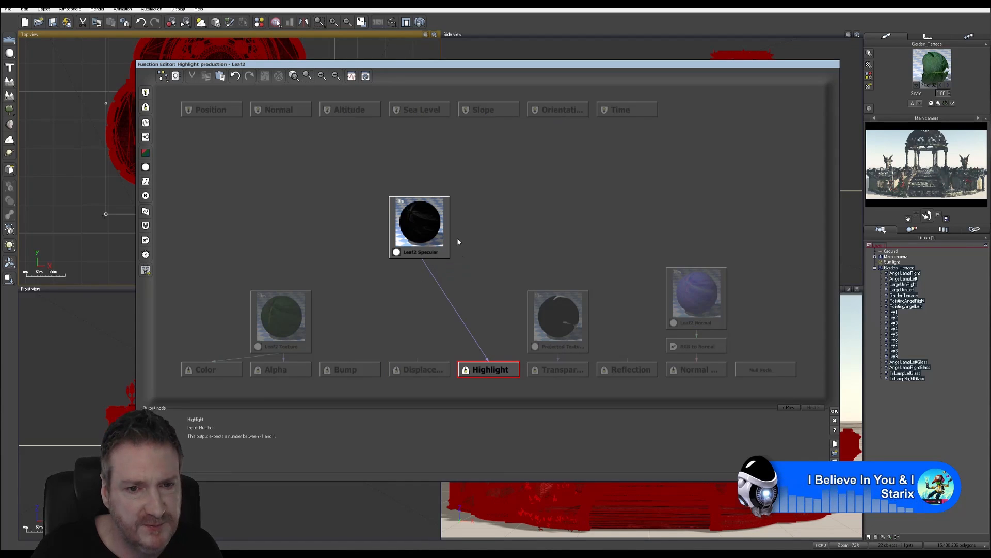
{"action": "left_click", "coordinate": [835, 412]}
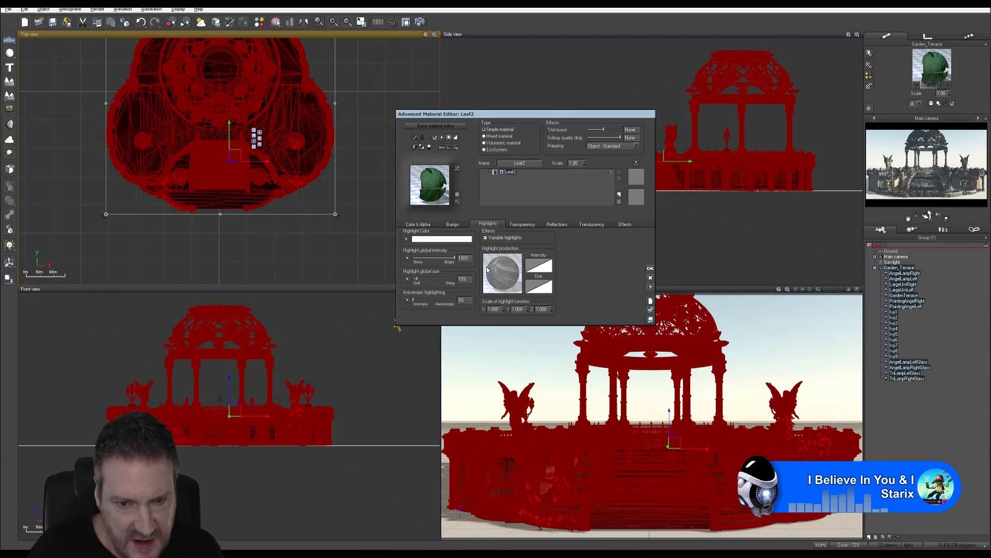
Set Leaf2's highlight global intensity to 50% and its highlight global size to 60%.
{"action": "left_click", "coordinate": [466, 258]}
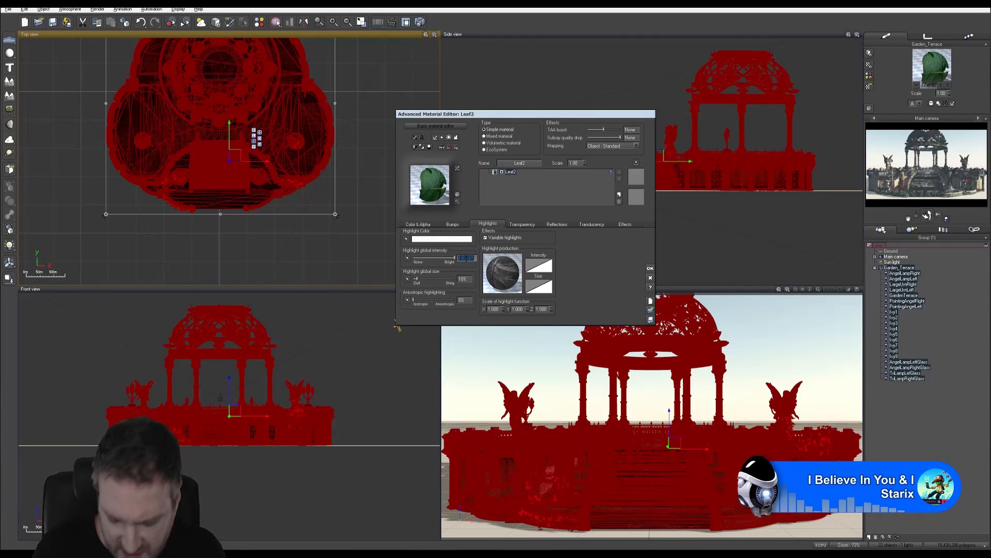
{"action": "type", "text": "50"}
{"action": "key", "text": "Return"}
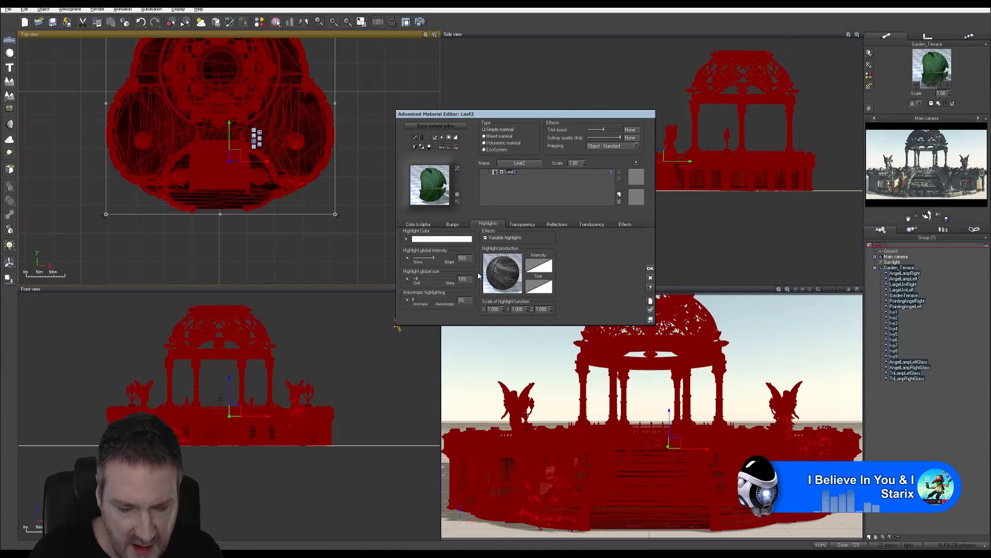
{"action": "left_click", "coordinate": [464, 278]}
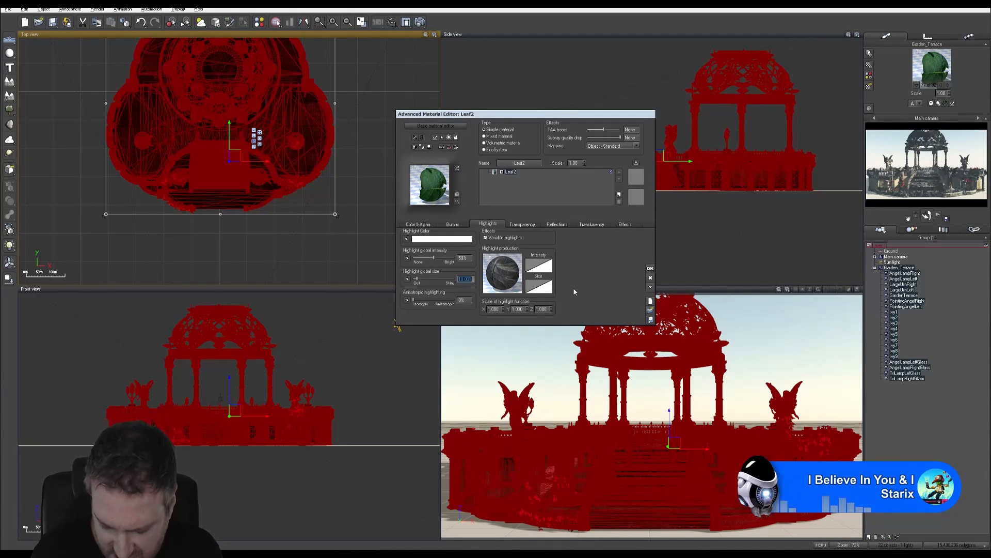
{"action": "type", "text": "50"}
{"action": "key", "text": "Return"}
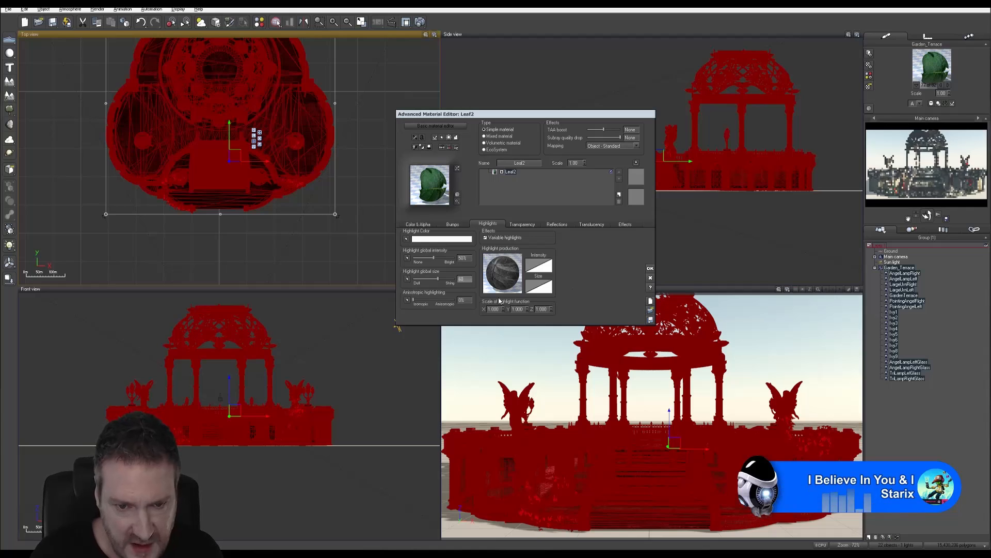
Set Leaf2's backlight effect to 40%.
{"action": "left_click", "coordinate": [531, 228]}
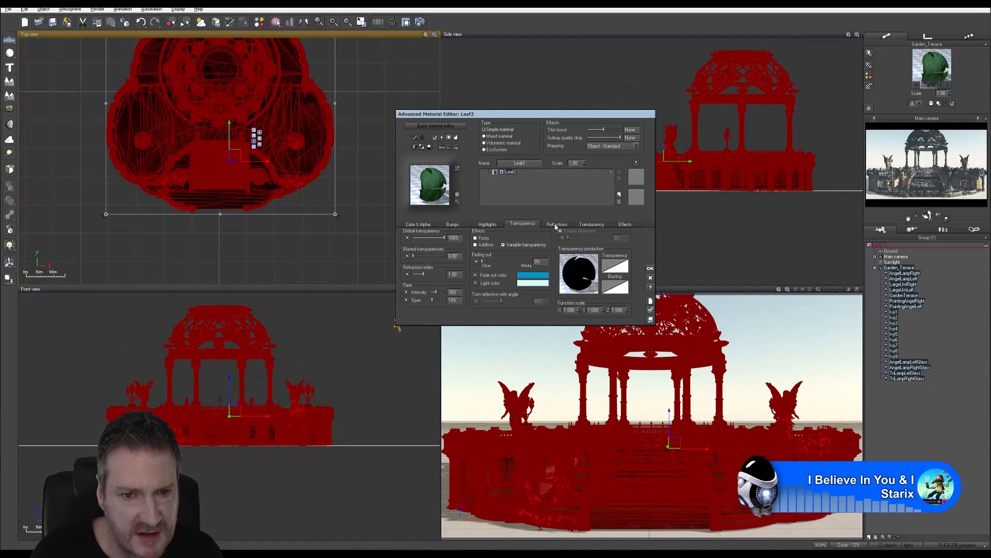
{"action": "left_click", "coordinate": [556, 225]}
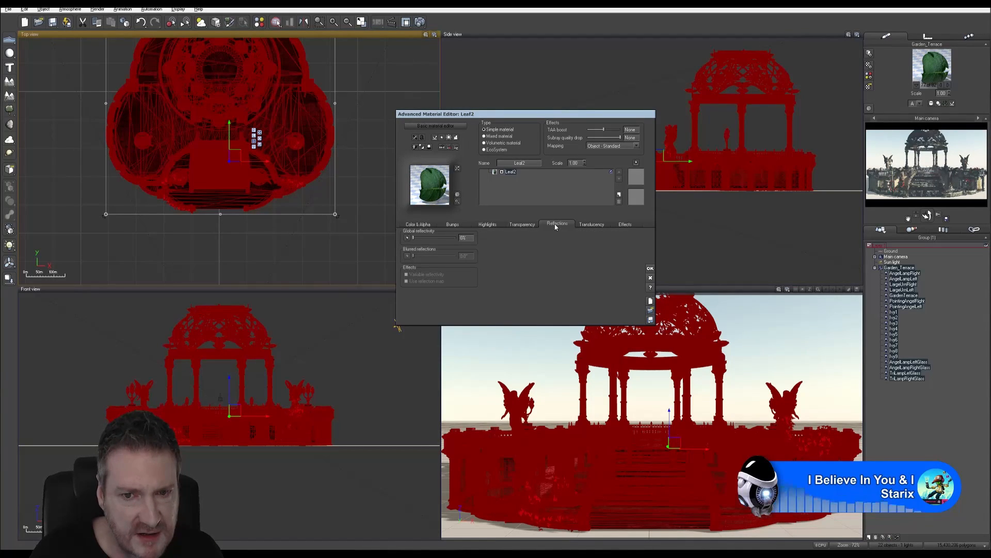
{"action": "left_click", "coordinate": [589, 223]}
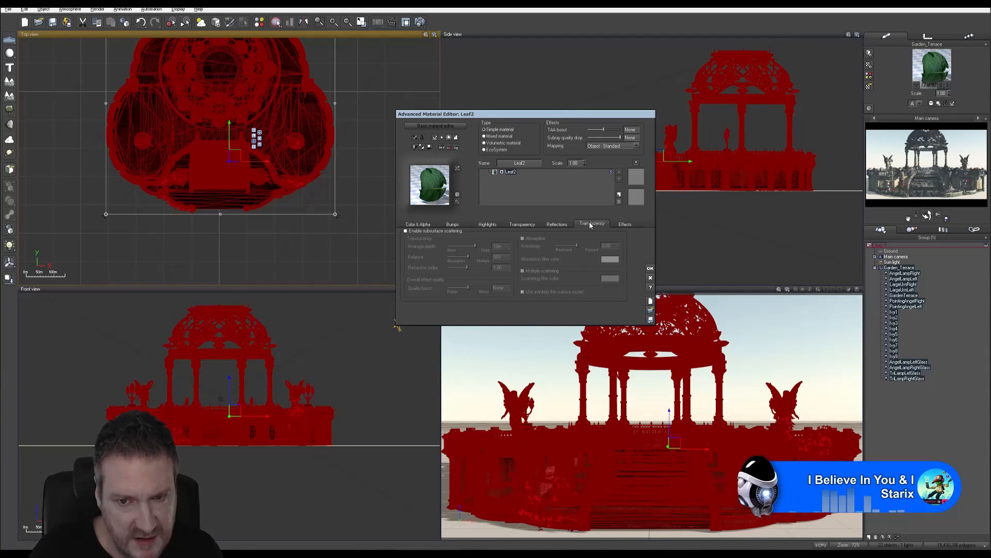
{"action": "left_click", "coordinate": [620, 223]}
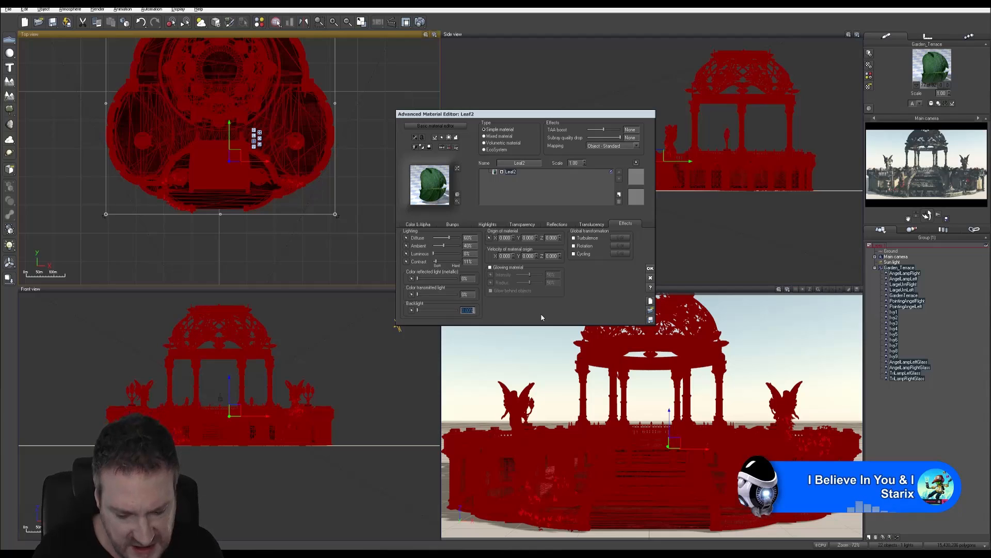
{"action": "type", "text": "40"}
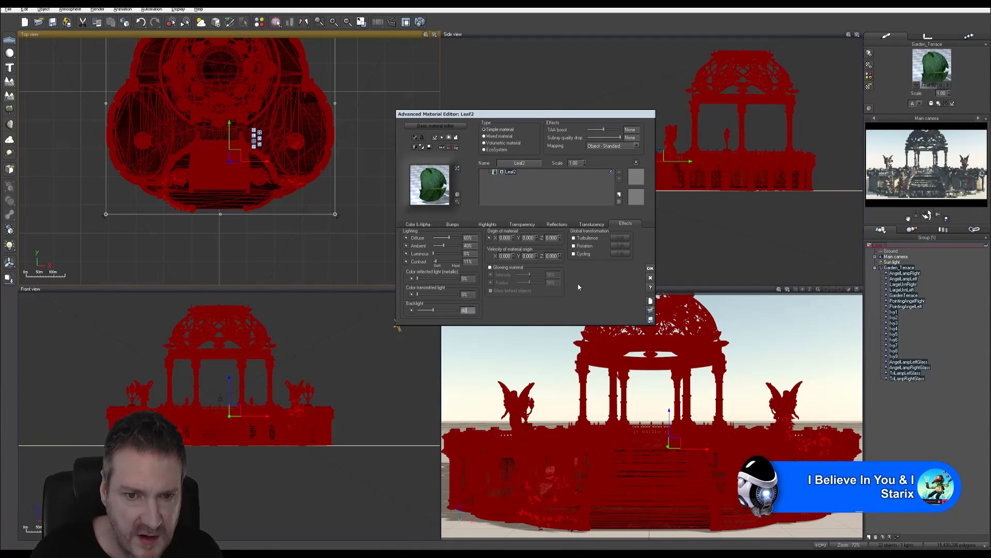
{"action": "key", "text": "Return"}
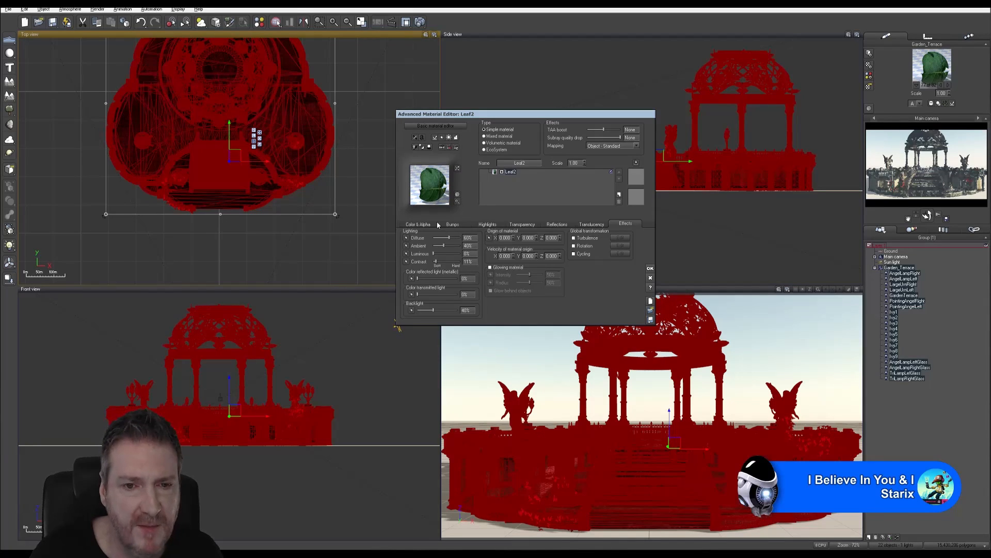
Go back to the Leaf1 material and check the image gamma of the Leaf1 Normal node in its function graph.
{"action": "left_click", "coordinate": [419, 224]}
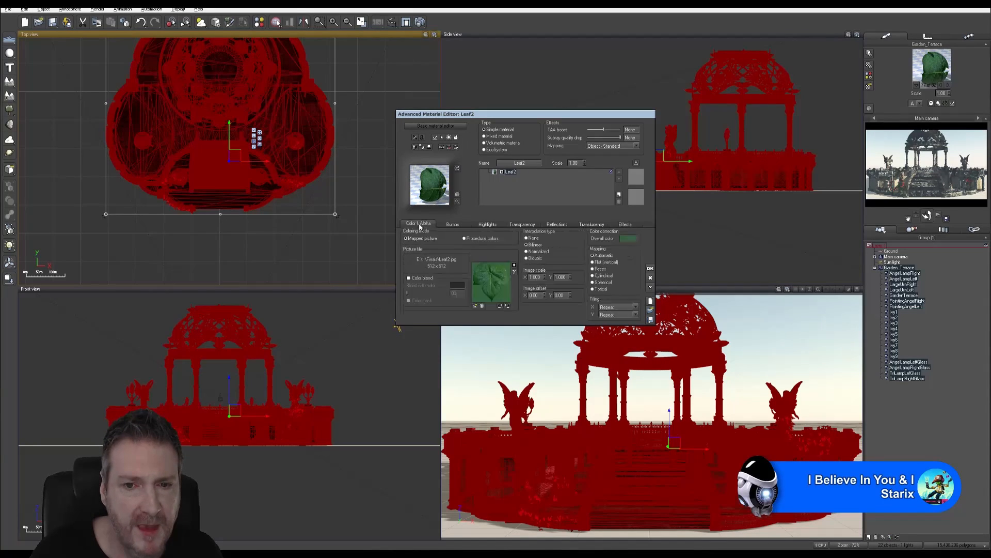
{"action": "left_click", "coordinate": [943, 85]}
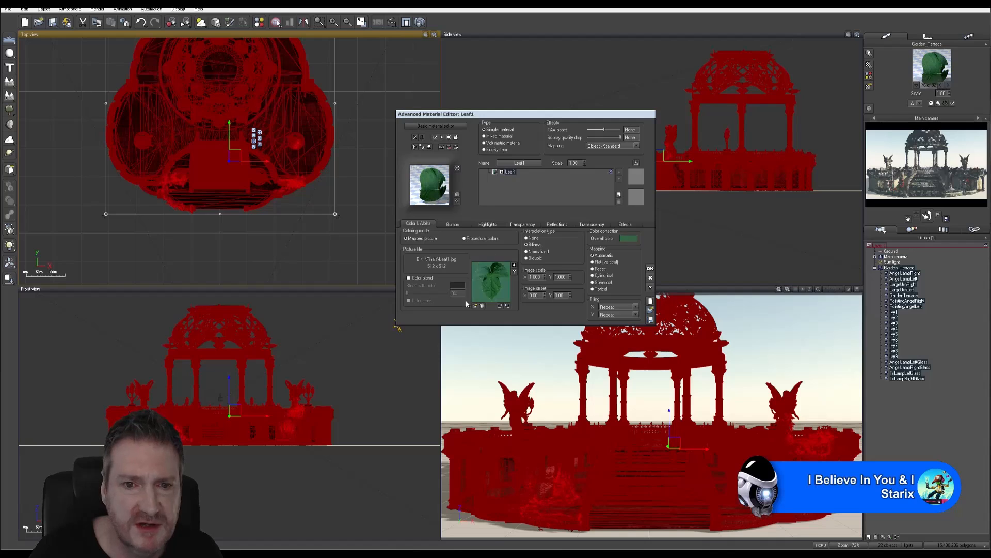
{"action": "double_click", "coordinate": [491, 282]}
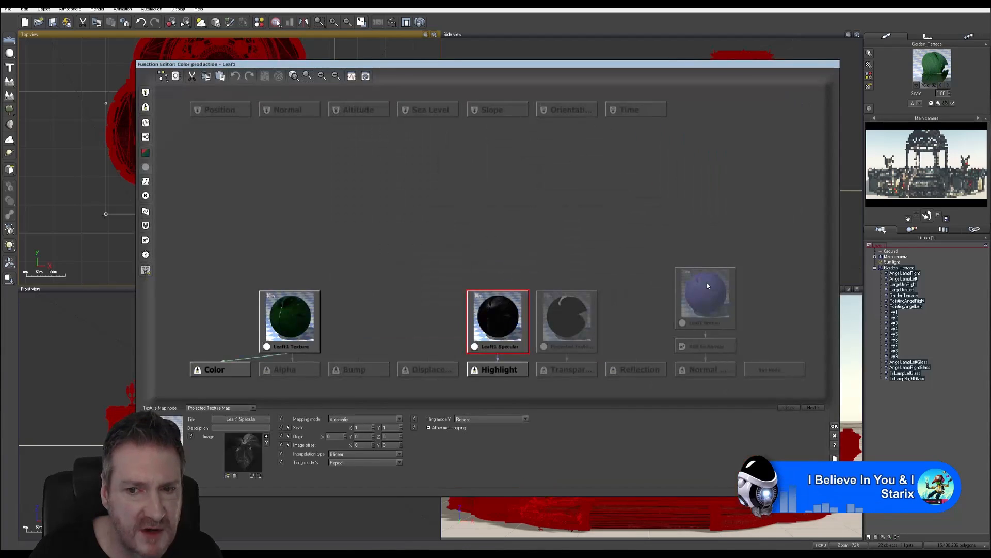
{"action": "left_click", "coordinate": [708, 286]}
{"action": "left_click", "coordinate": [267, 443]}
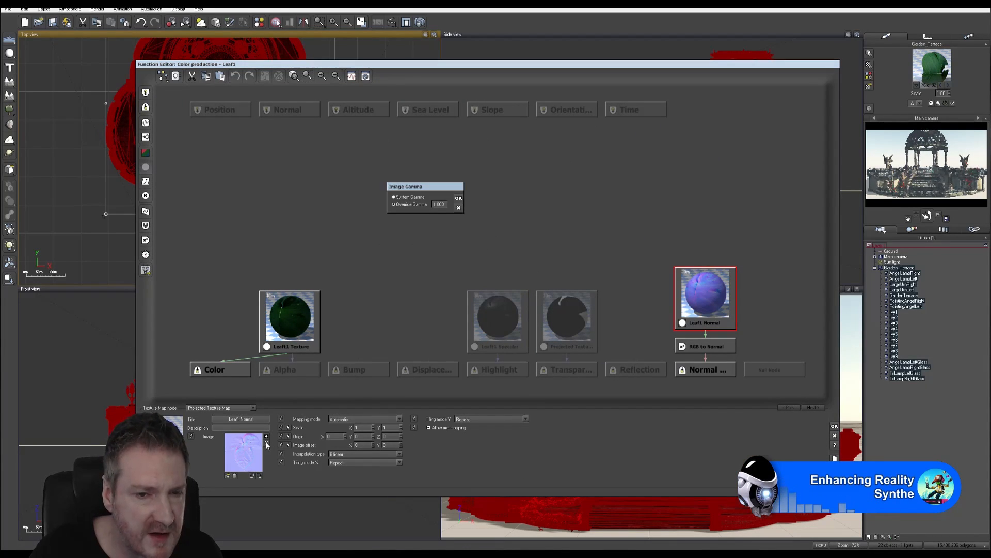
{"action": "left_click", "coordinate": [458, 198]}
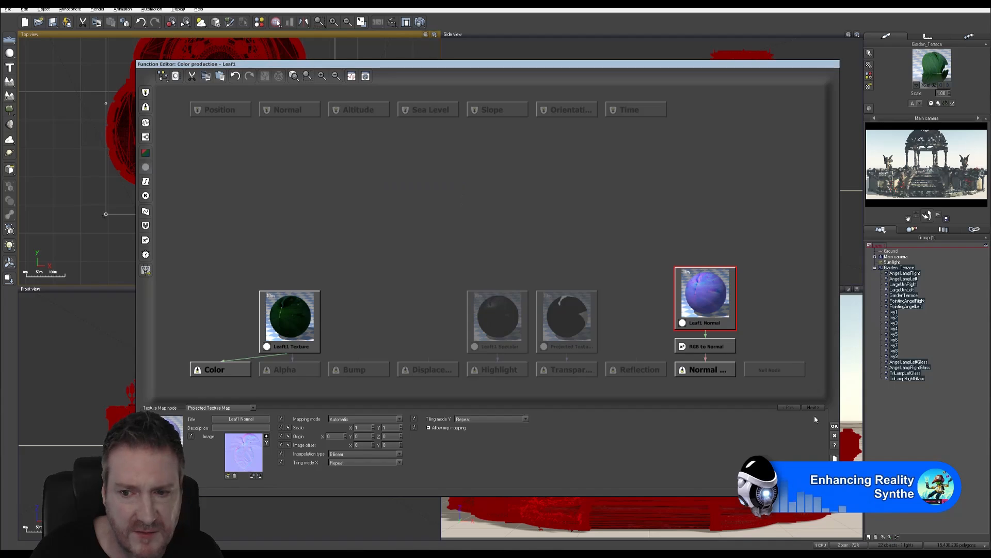
{"action": "left_click", "coordinate": [834, 425]}
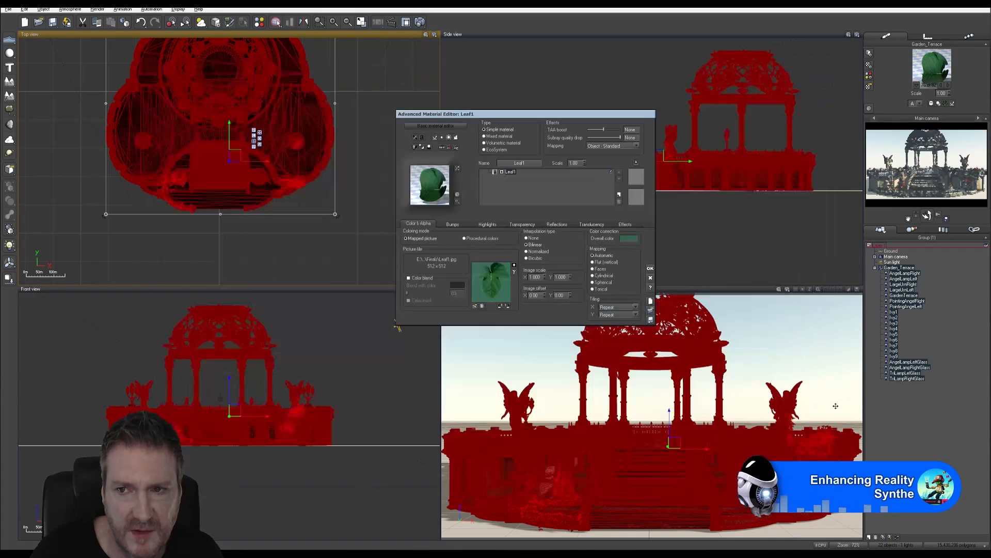
Move on to the BudA material of Garden_Terrace.
{"action": "left_click", "coordinate": [948, 86]}
{"action": "left_click", "coordinate": [948, 86]}
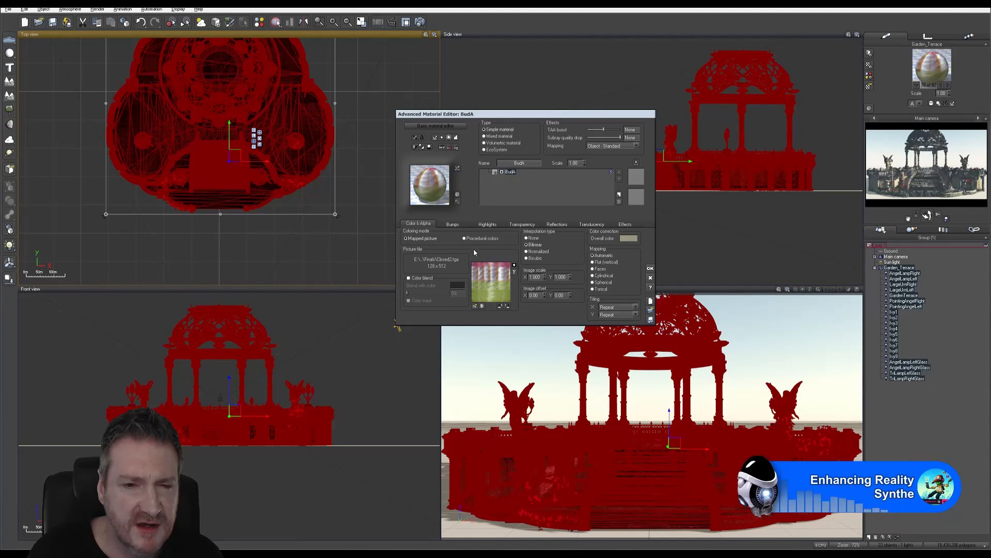
{"action": "left_click", "coordinate": [453, 225]}
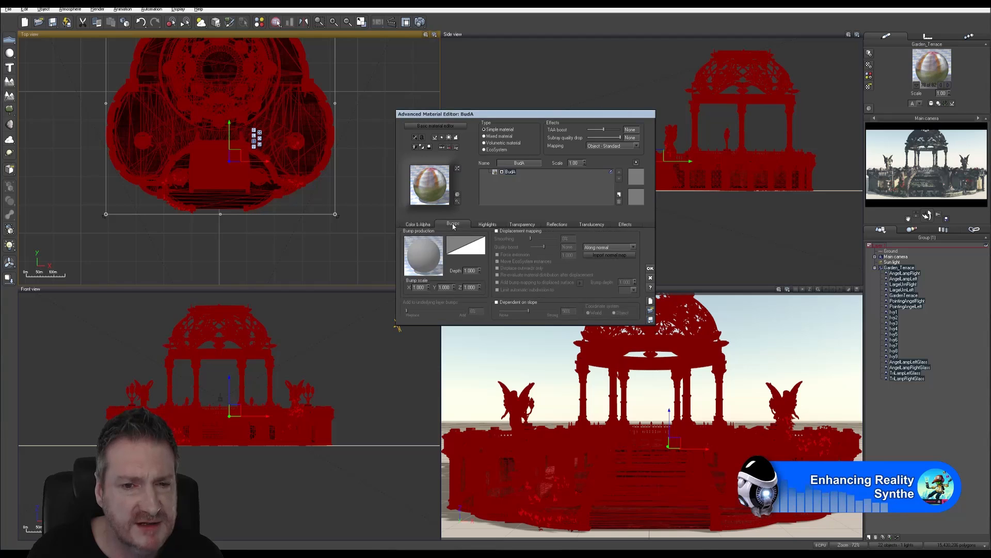
{"action": "left_click", "coordinate": [607, 255]}
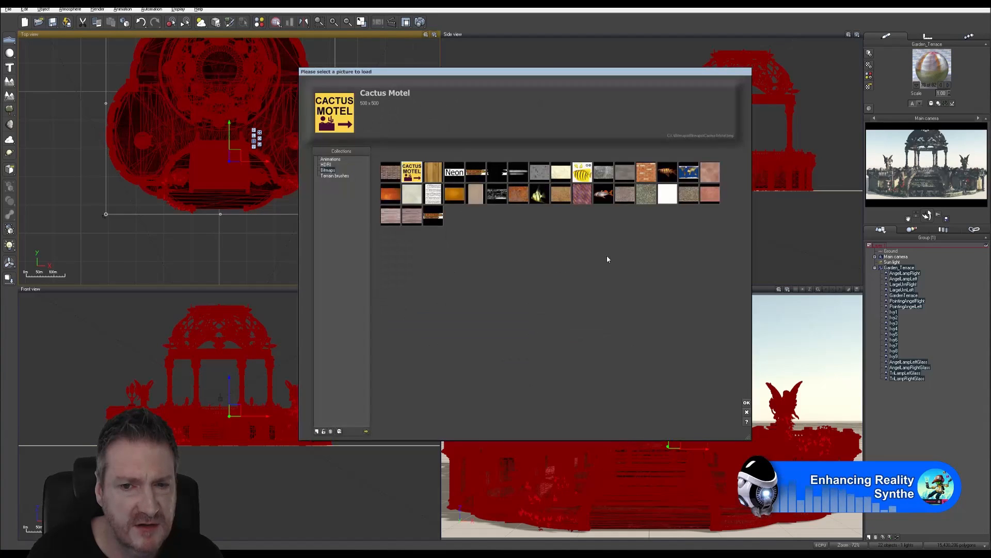
{"action": "left_click", "coordinate": [366, 431]}
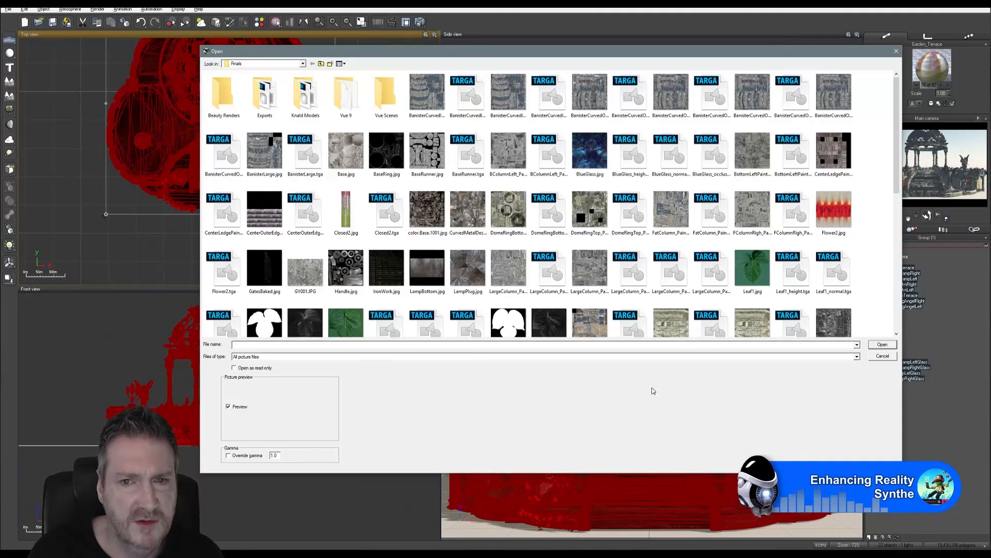
{"action": "left_click", "coordinate": [882, 357]}
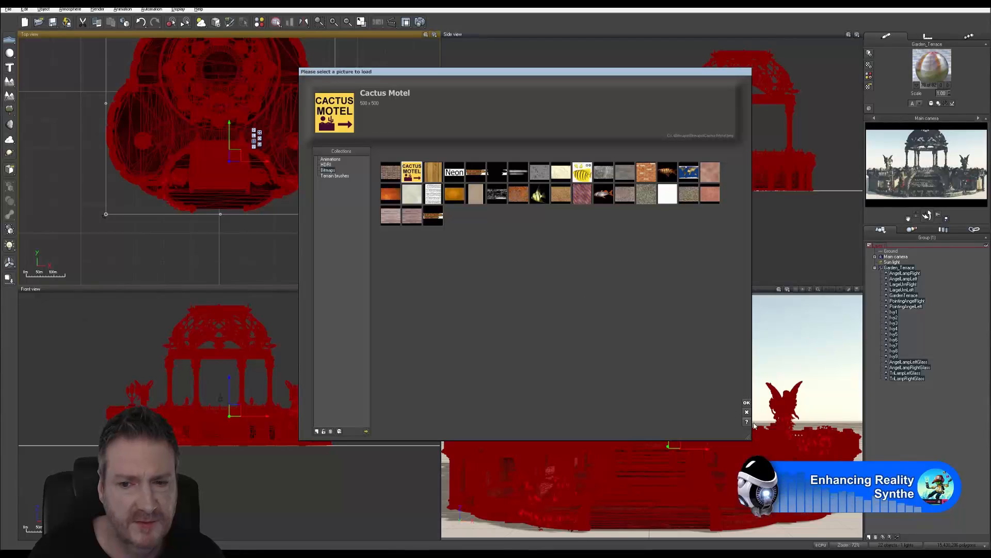
{"action": "left_click", "coordinate": [746, 411]}
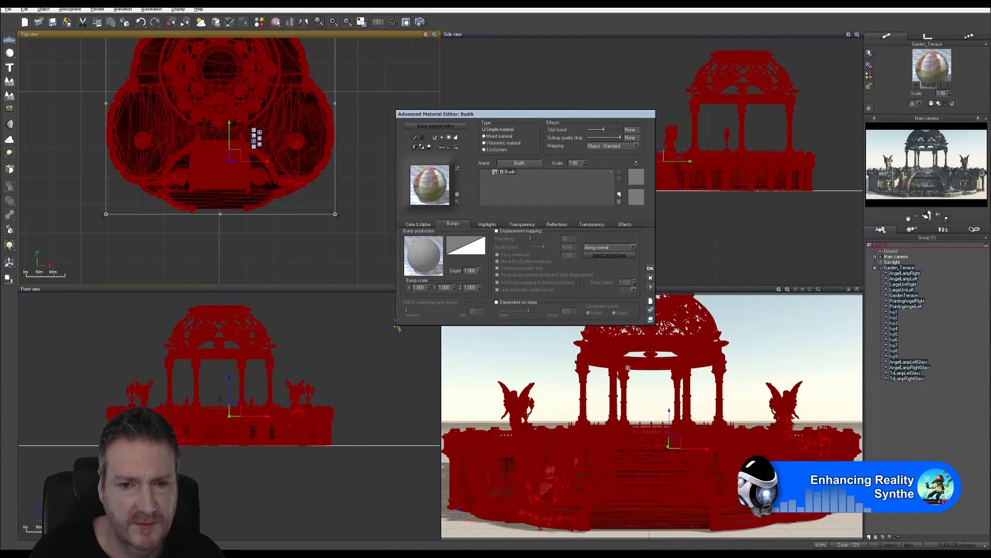
Rename the BudA material as Buds.
{"action": "left_click", "coordinate": [417, 225]}
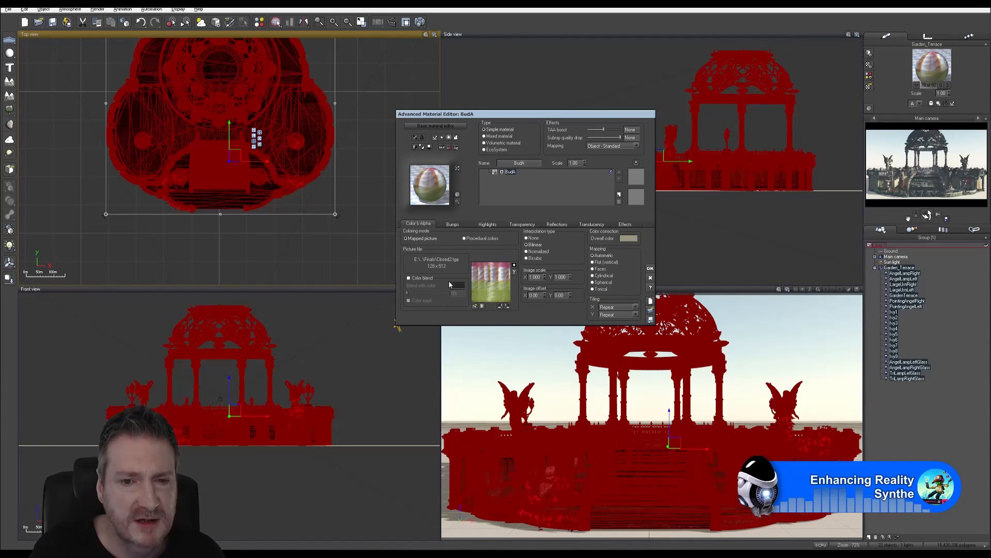
{"action": "double_click", "coordinate": [532, 164]}
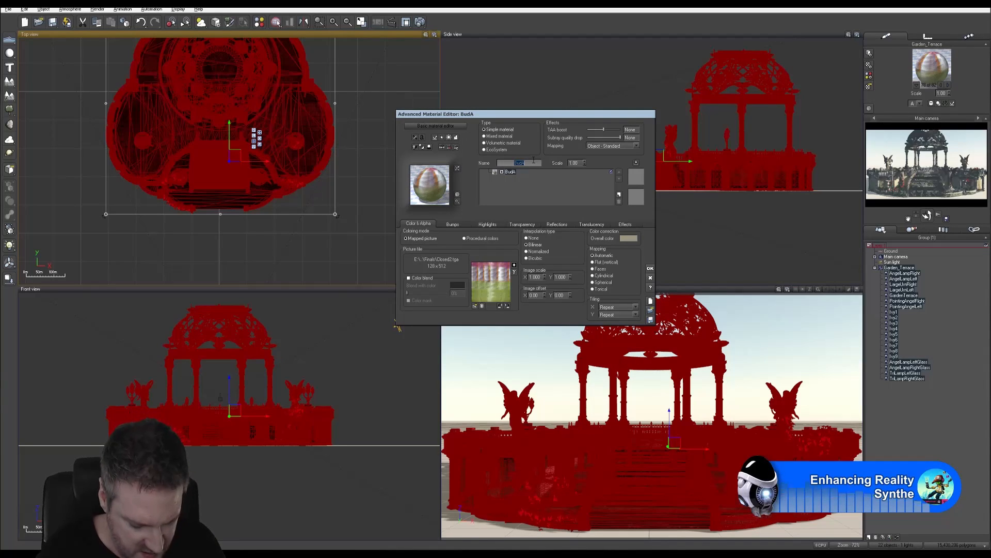
{"action": "type", "text": "Buds"}
{"action": "key", "text": "Return"}
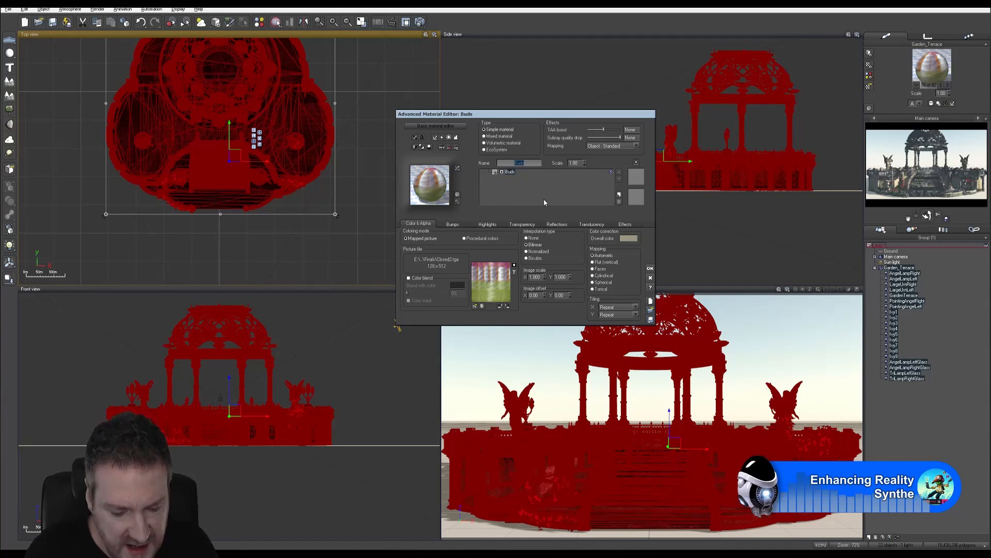
Change the Buds material's highlight color to a near-white.
{"action": "left_click", "coordinate": [454, 225]}
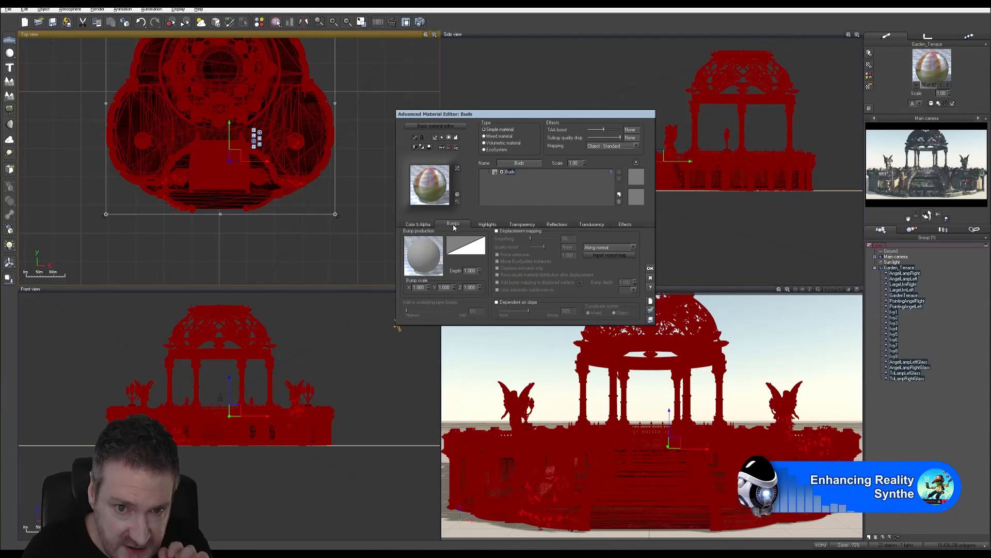
{"action": "left_click", "coordinate": [488, 225]}
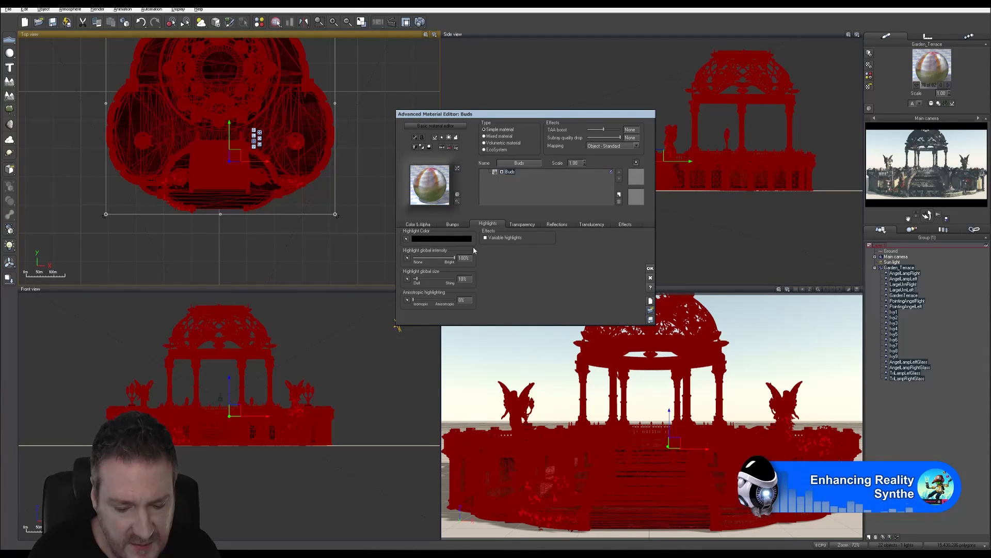
{"action": "double_click", "coordinate": [441, 240]}
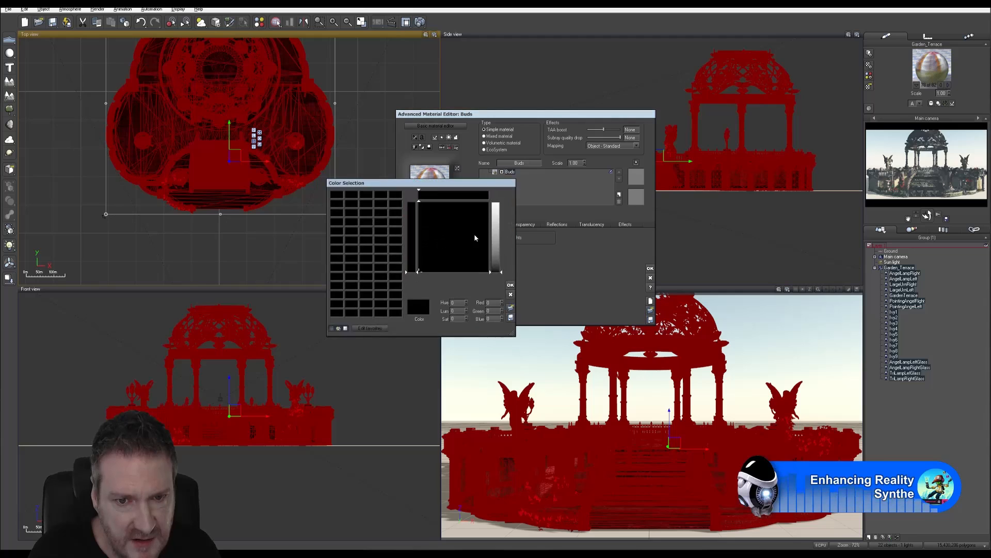
{"action": "left_click", "coordinate": [496, 204]}
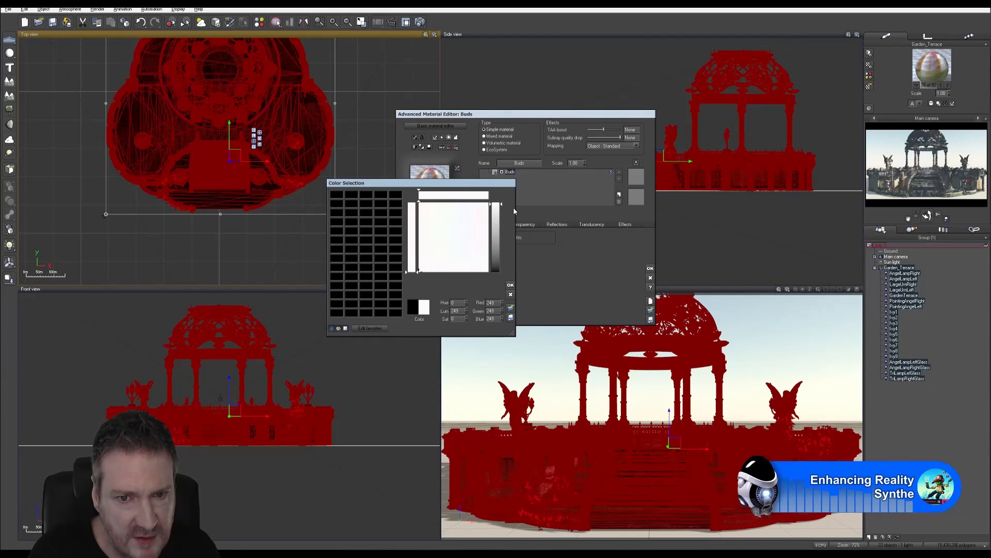
{"action": "left_click", "coordinate": [510, 286]}
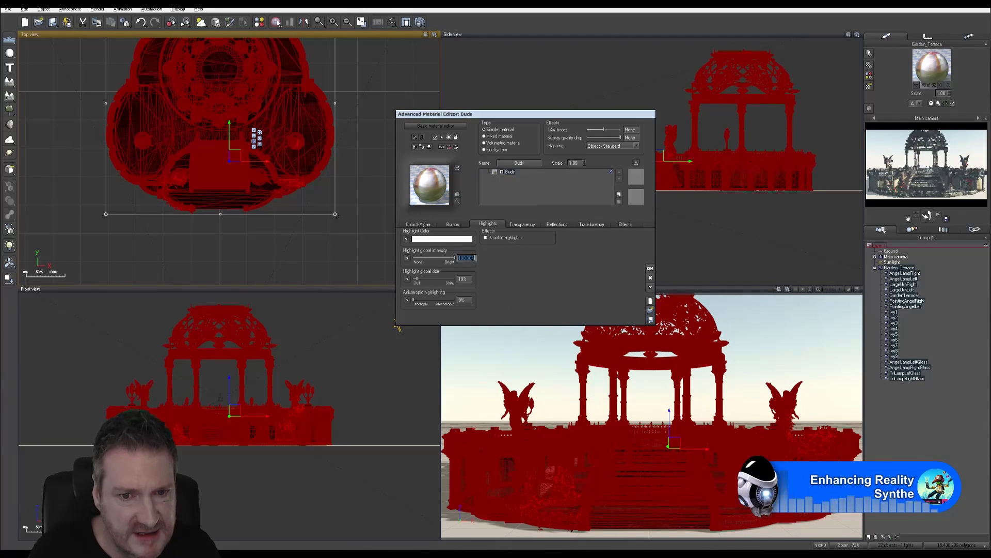
Set the Buds material's highlight global intensity to 60% and its highlight global size to 30%.
{"action": "type", "text": "60"}
{"action": "key", "text": "Return"}
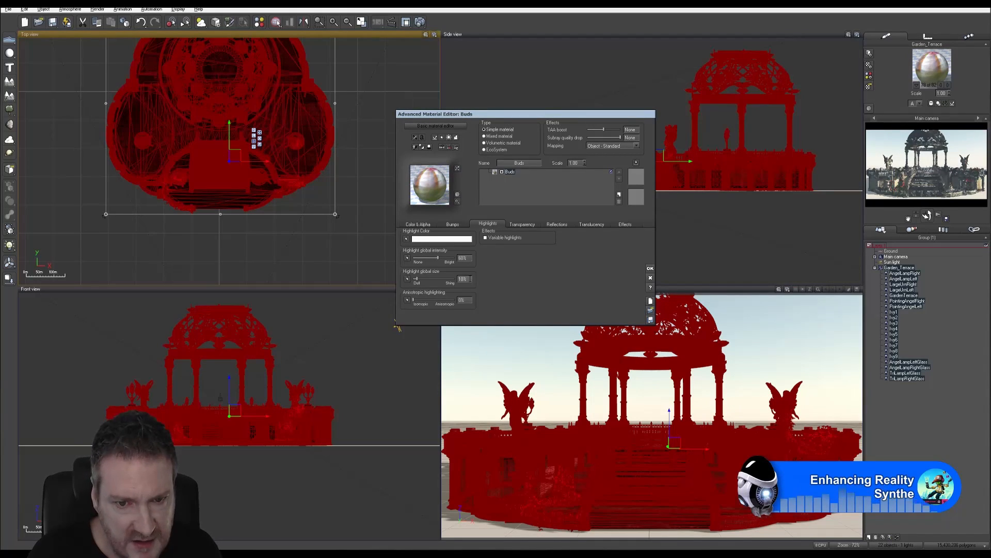
{"action": "left_click", "coordinate": [470, 279]}
{"action": "type", "text": "30"}
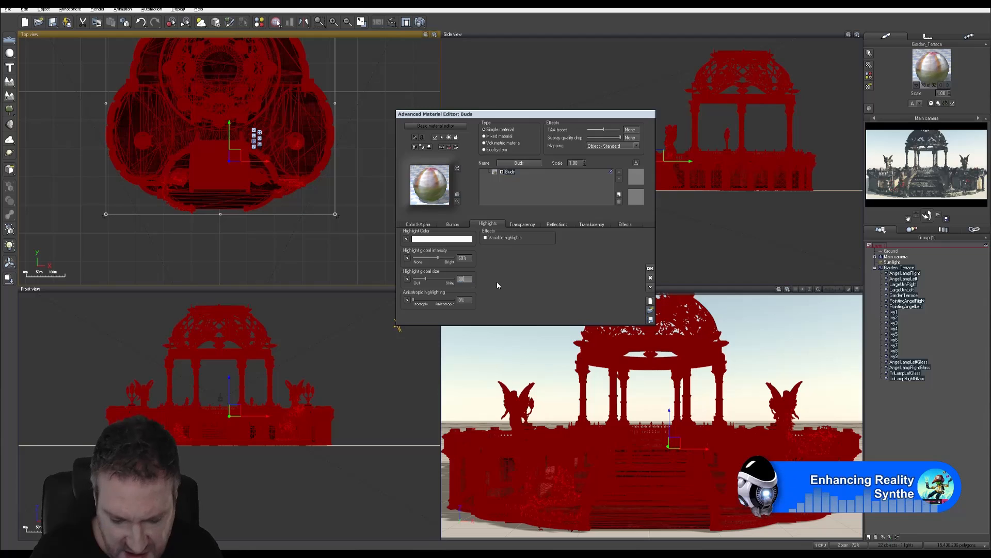
{"action": "key", "text": "Return"}
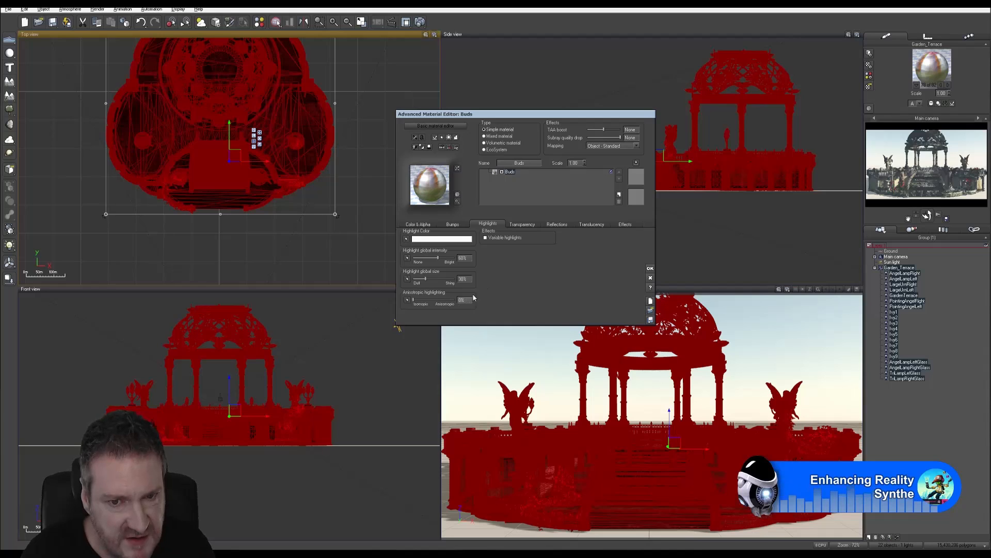
Set the Buds material's global transparency to 2%.
{"action": "left_click", "coordinate": [523, 225]}
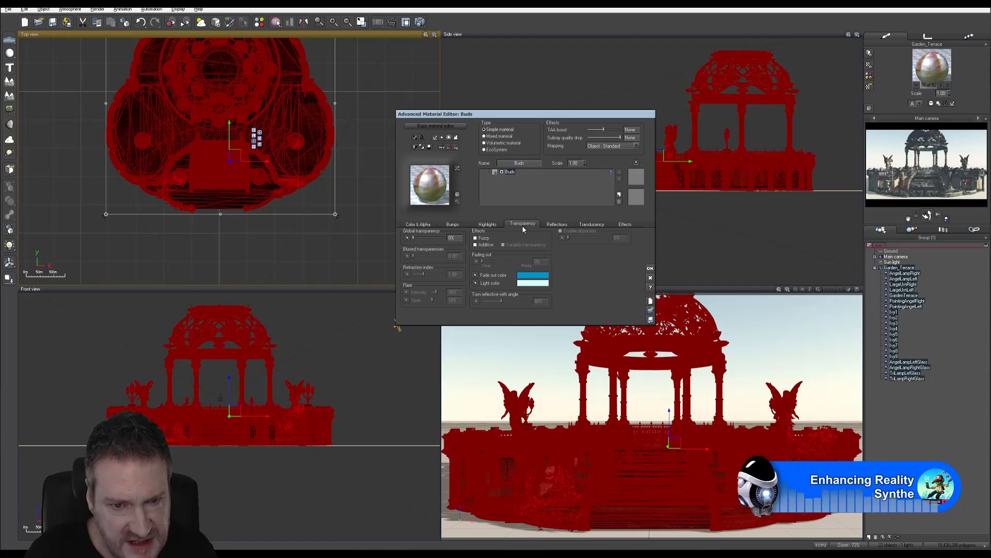
{"action": "left_click", "coordinate": [450, 238]}
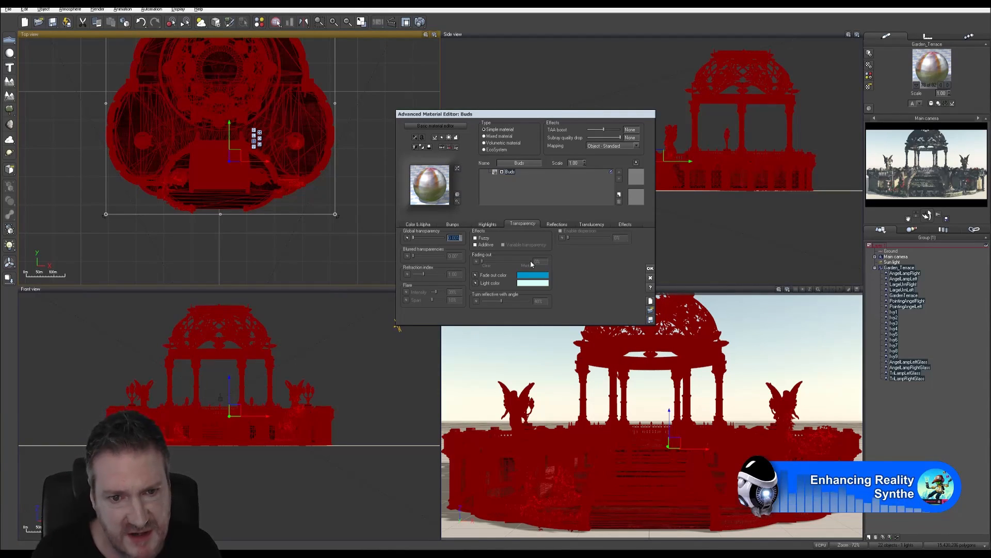
{"action": "type", "text": "2"}
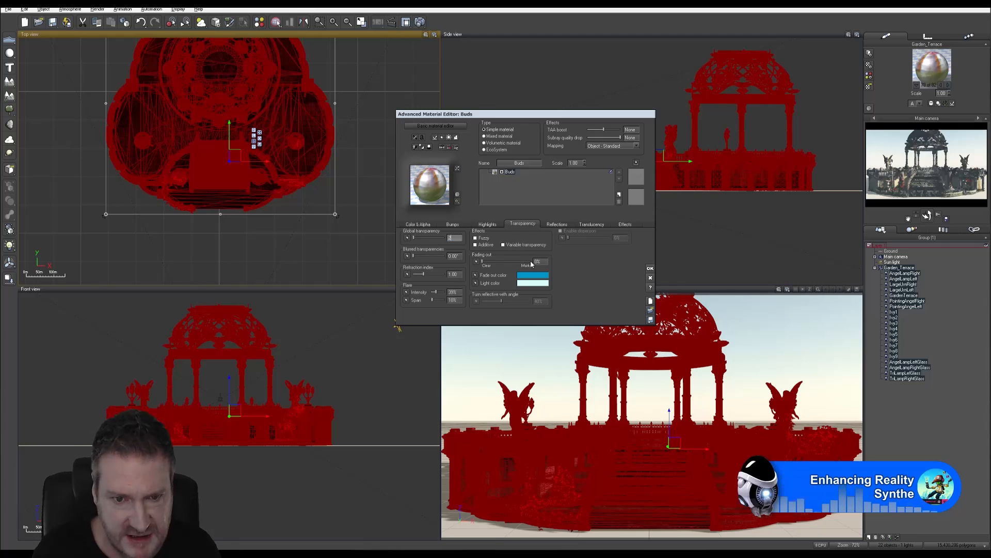
{"action": "left_click", "coordinate": [592, 260]}
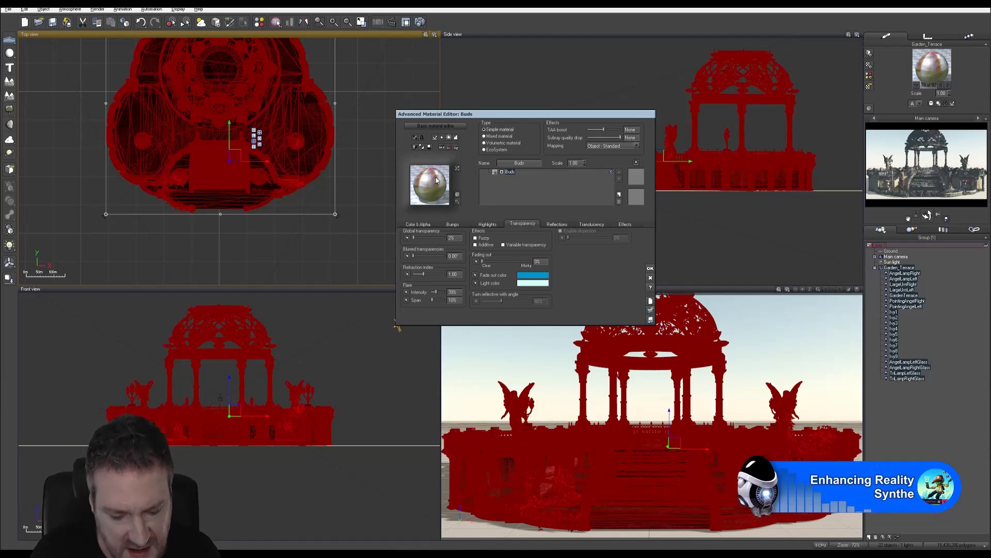
Set the Buds material's diffuse lighting to 80% and its ambient lighting to 92%.
{"action": "left_click", "coordinate": [562, 224]}
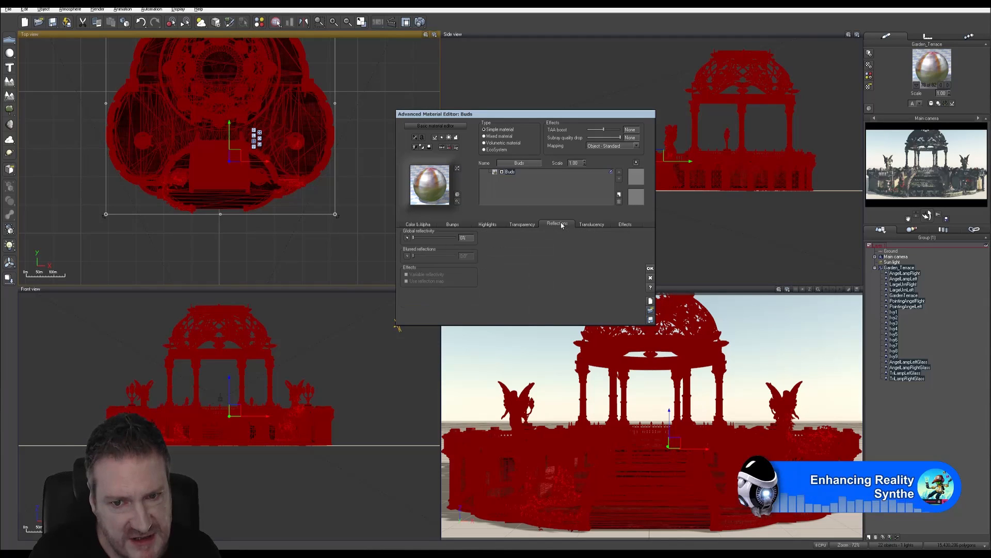
{"action": "left_click", "coordinate": [599, 225]}
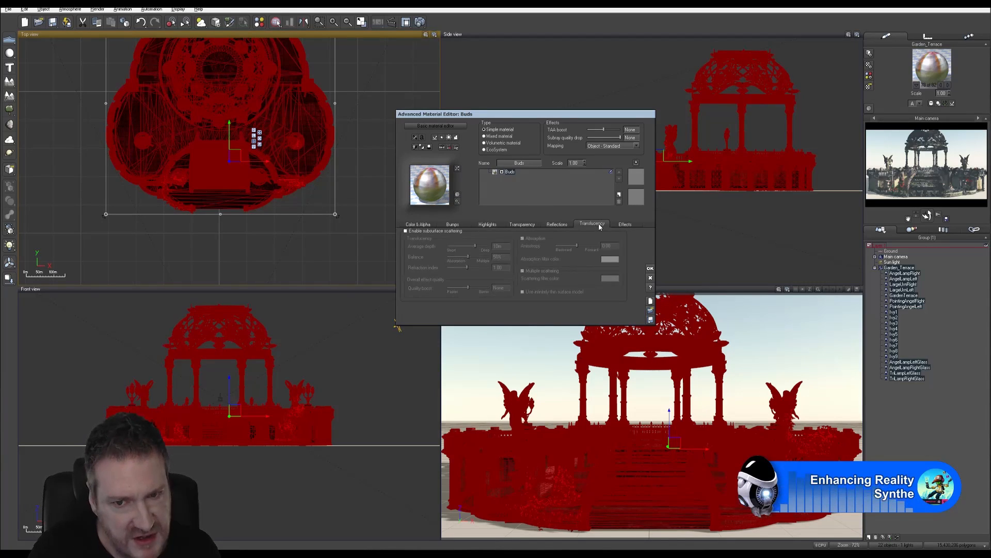
{"action": "left_click", "coordinate": [625, 226]}
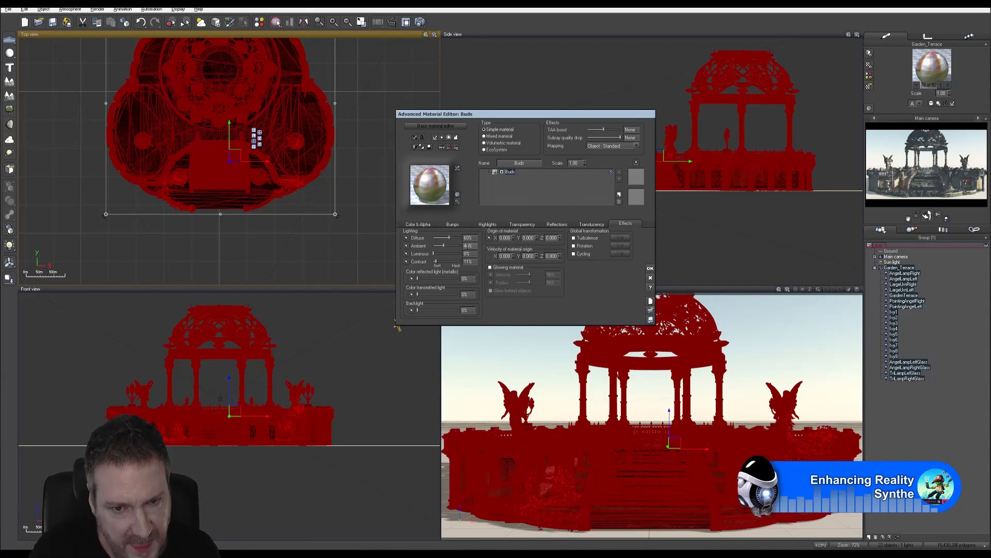
{"action": "left_click", "coordinate": [468, 238]}
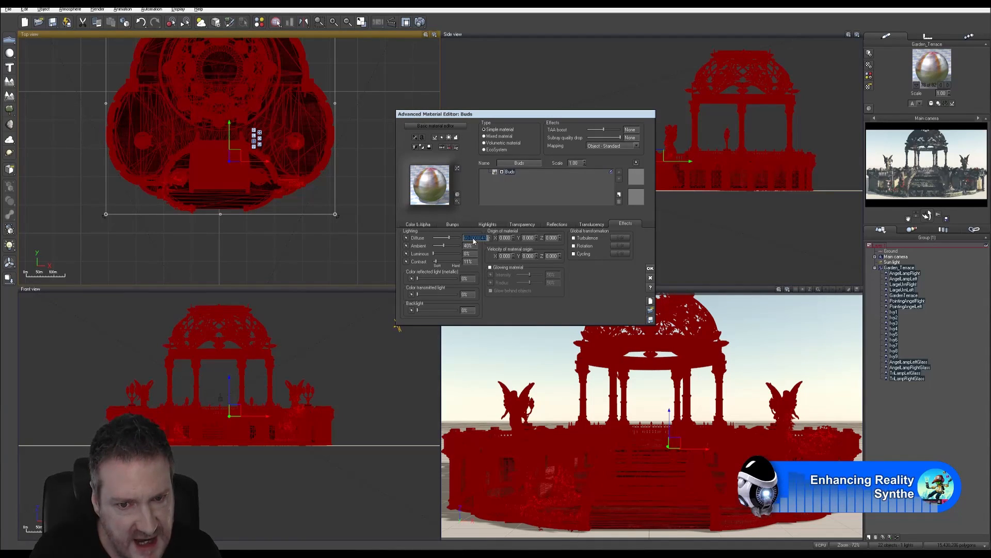
{"action": "type", "text": "80"}
{"action": "key", "text": "Return"}
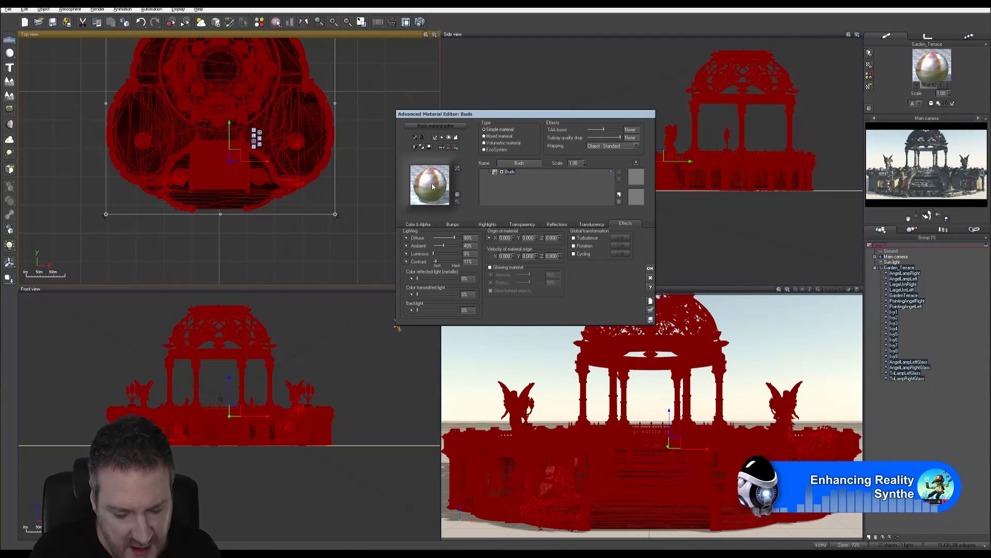
{"action": "left_click", "coordinate": [470, 246]}
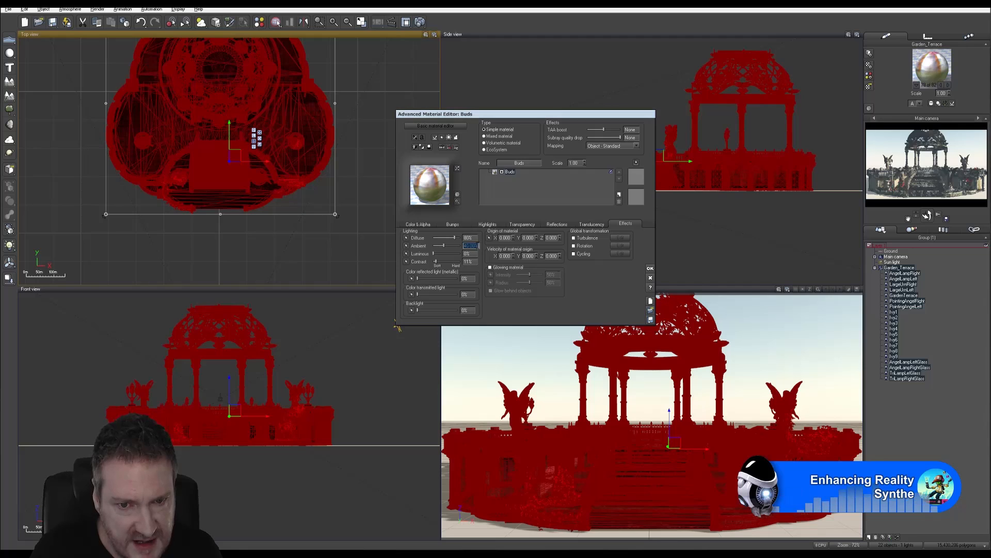
{"action": "type", "text": "92"}
{"action": "key", "text": "Return"}
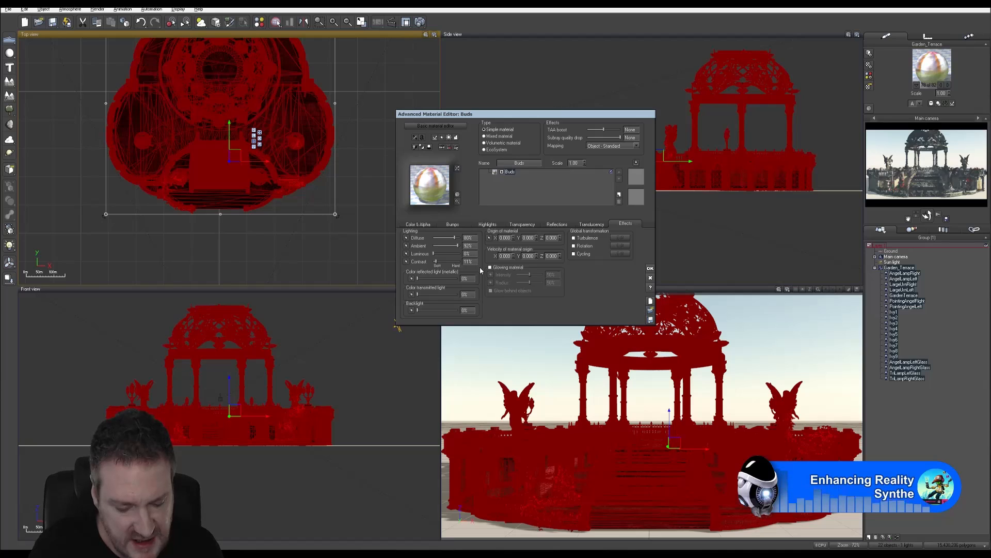
Set the Buds material's backlight to 90%.
{"action": "left_click", "coordinate": [467, 309]}
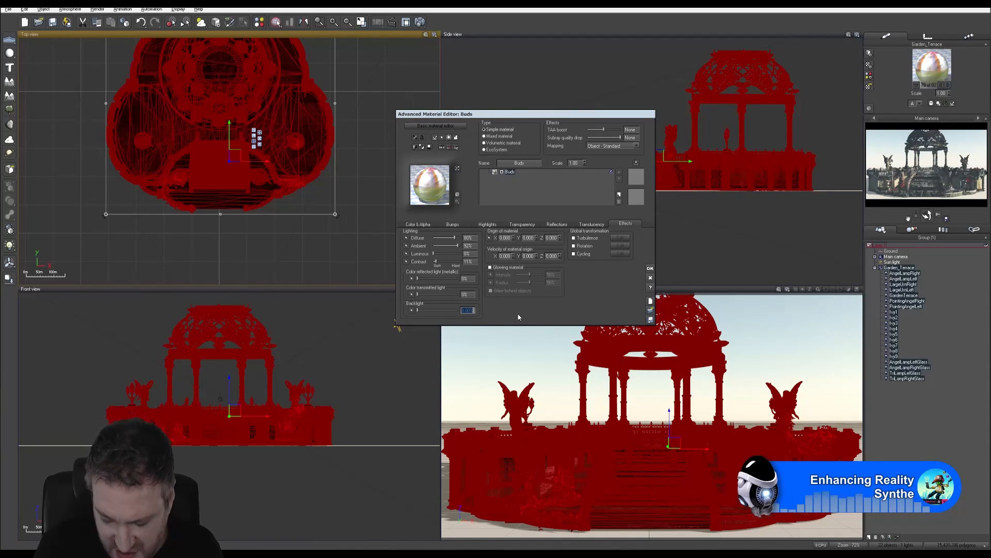
{"action": "type", "text": "90"}
{"action": "key", "text": "Return"}
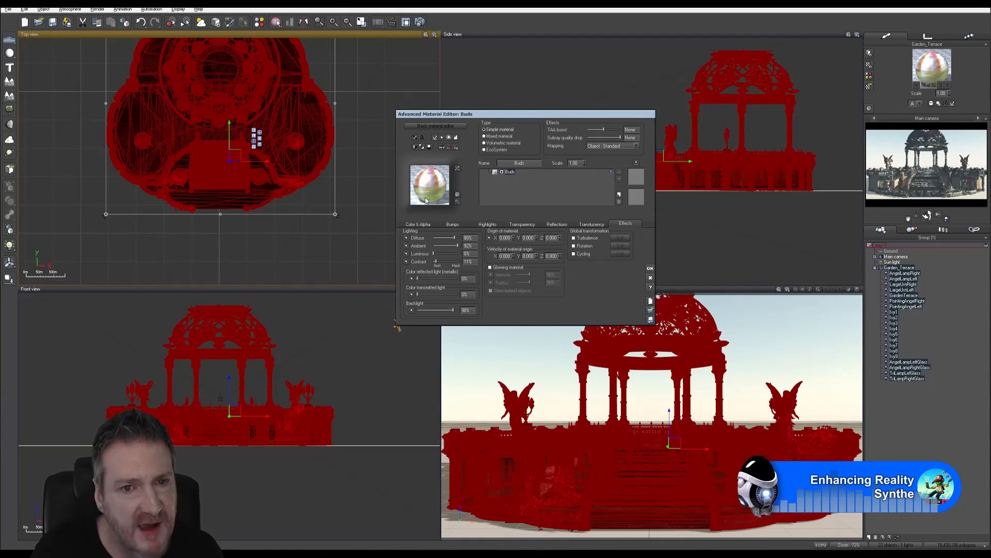
{"action": "left_click", "coordinate": [469, 238]}
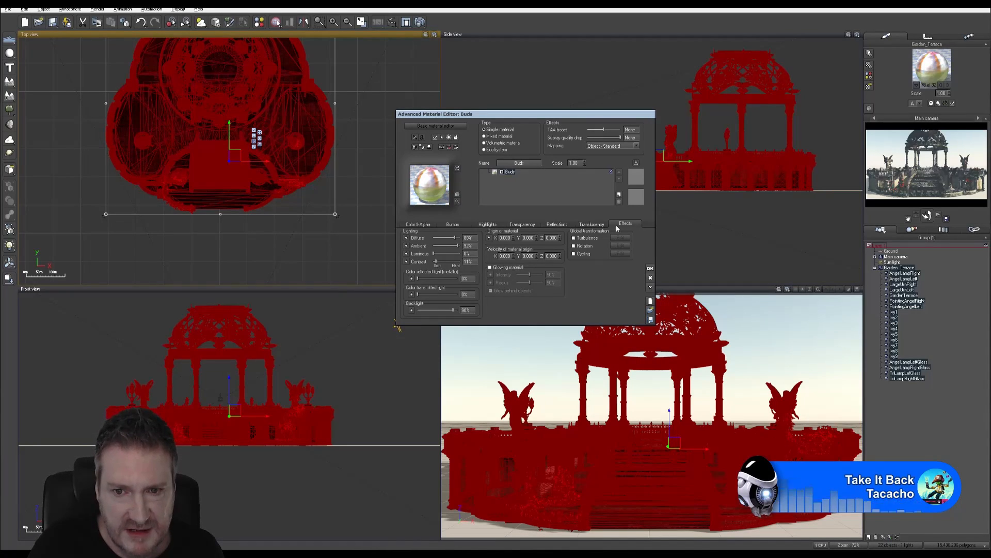
Title the projected texture map node in the Buds material's color function "Buds Texture".
{"action": "left_click", "coordinate": [412, 225]}
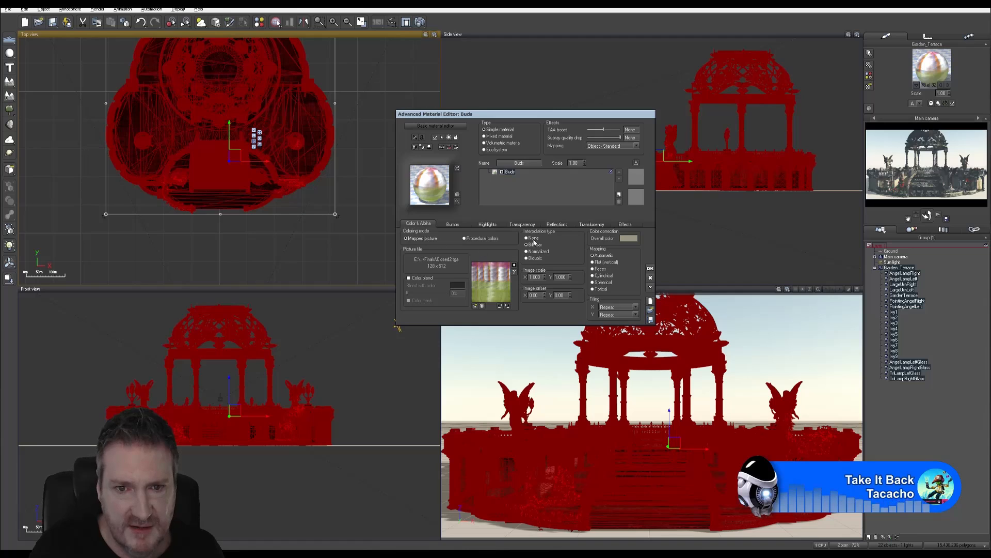
{"action": "double_click", "coordinate": [489, 283]}
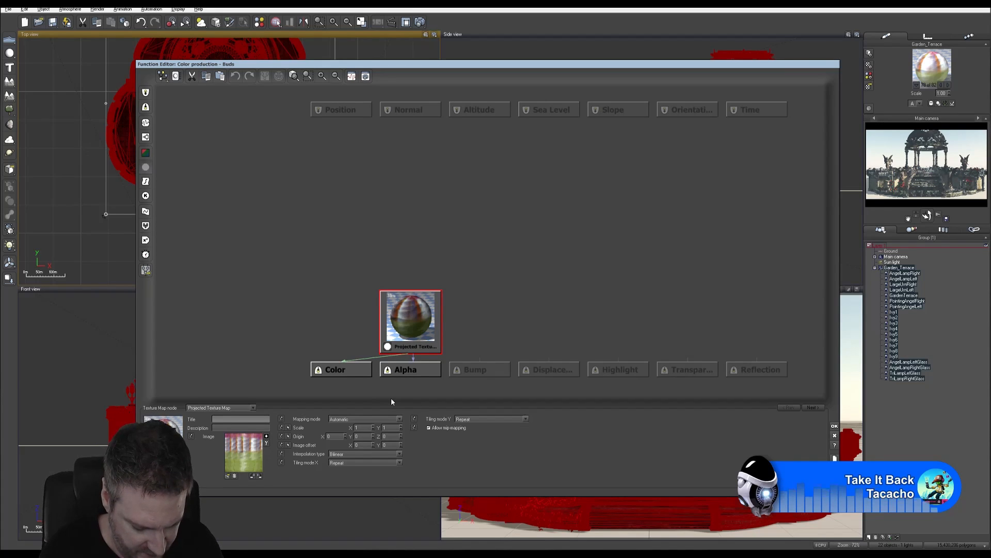
{"action": "type", "text": "uds"}
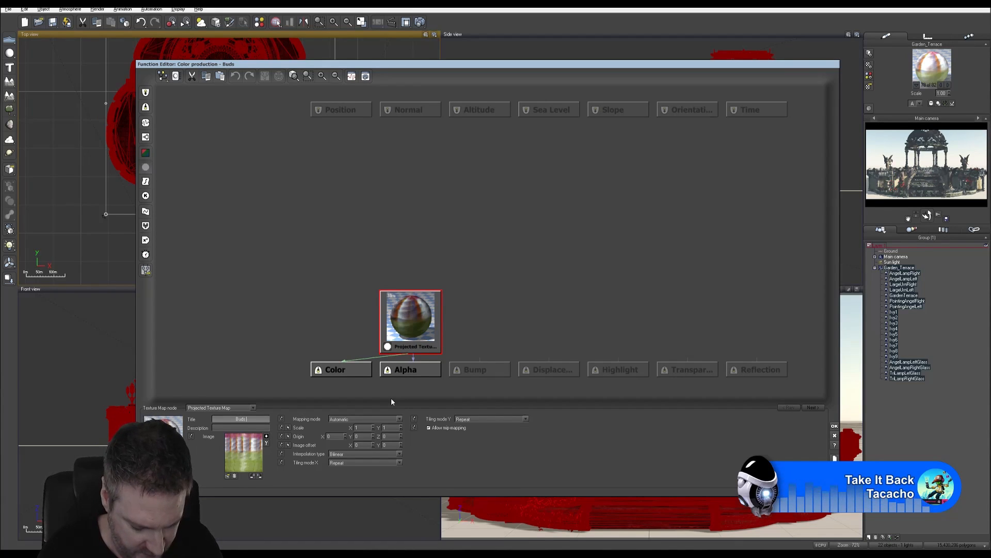
{"action": "type", "text": " Texture"}
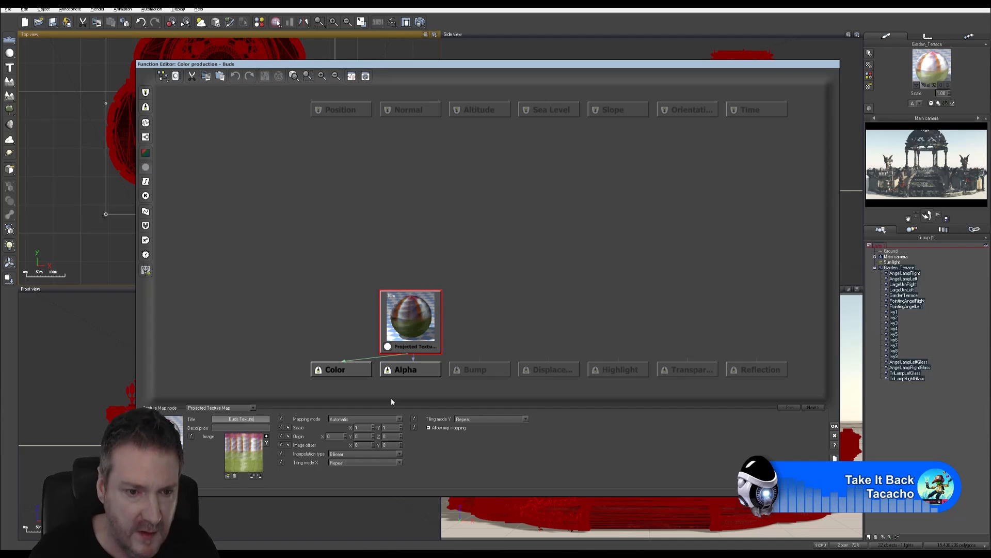
{"action": "left_click", "coordinate": [835, 426]}
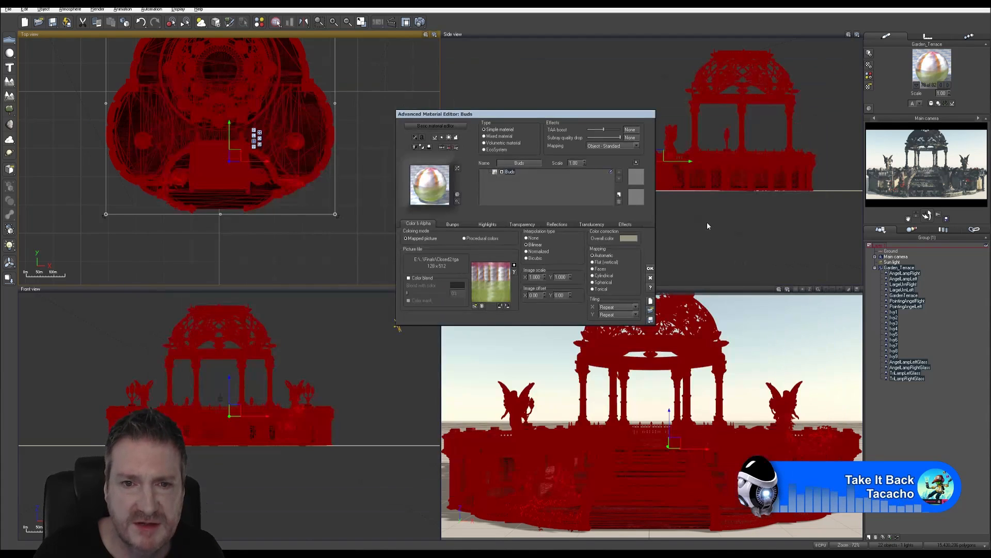
Move on to the StemA material of Garden_Terrace and change its highlight color to a near-white.
{"action": "left_click", "coordinate": [948, 86]}
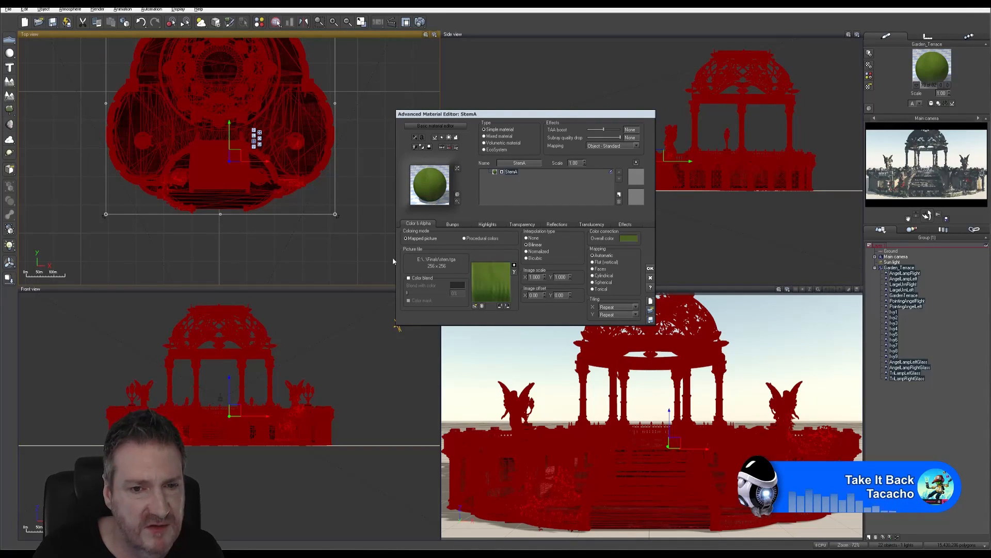
{"action": "left_click", "coordinate": [488, 224]}
{"action": "left_click", "coordinate": [456, 240]}
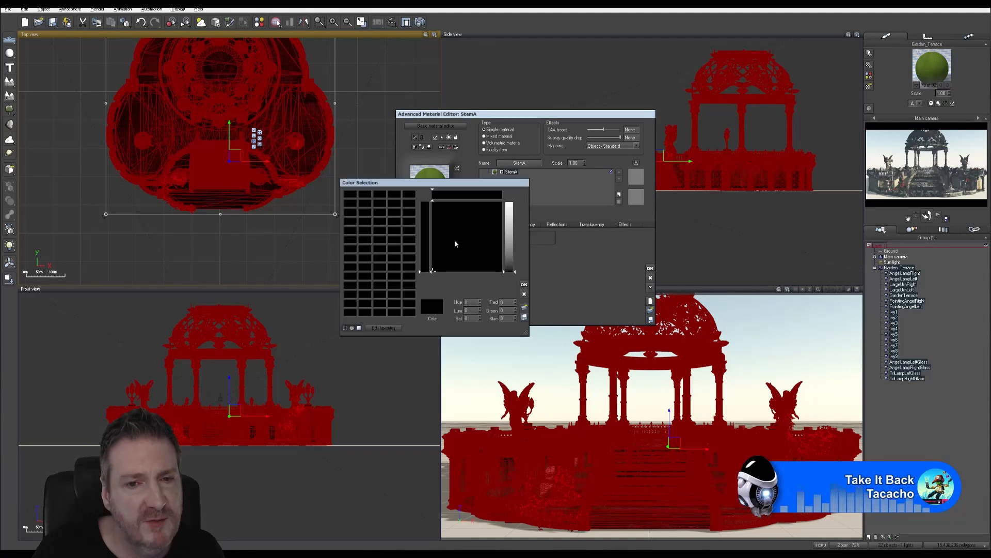
{"action": "left_click", "coordinate": [509, 209]}
{"action": "left_click", "coordinate": [524, 284]}
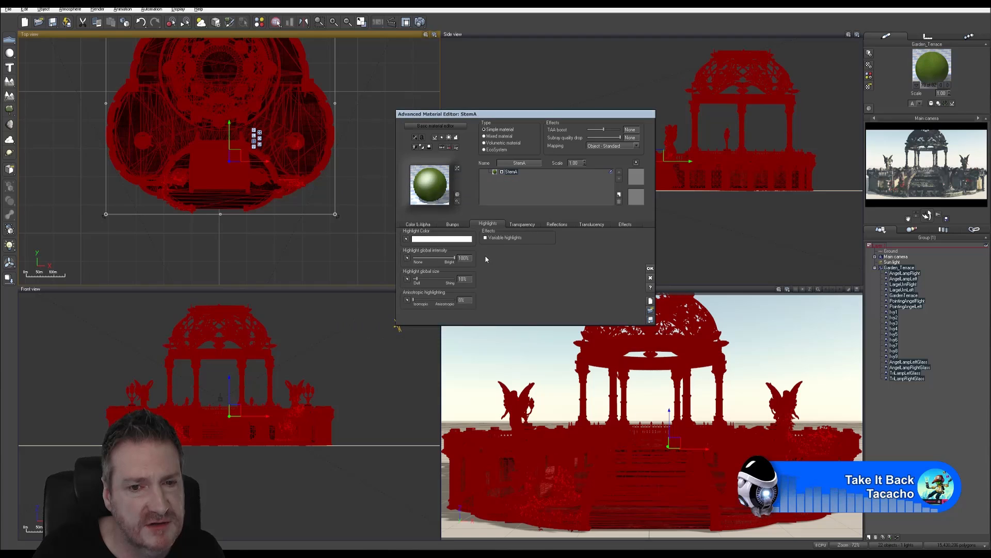
Set the StemA material's highlight global intensity to 20%.
{"action": "double_click", "coordinate": [464, 258]}
{"action": "type", "text": "20"}
{"action": "key", "text": "Return"}
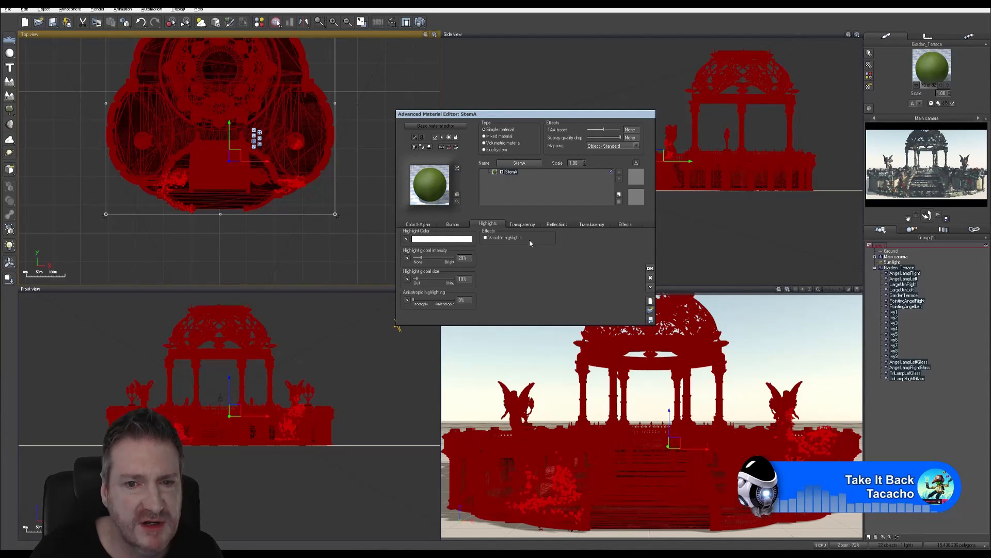
Rename the StemA material as Stems.
{"action": "left_click", "coordinate": [423, 225]}
{"action": "double_click", "coordinate": [531, 163]}
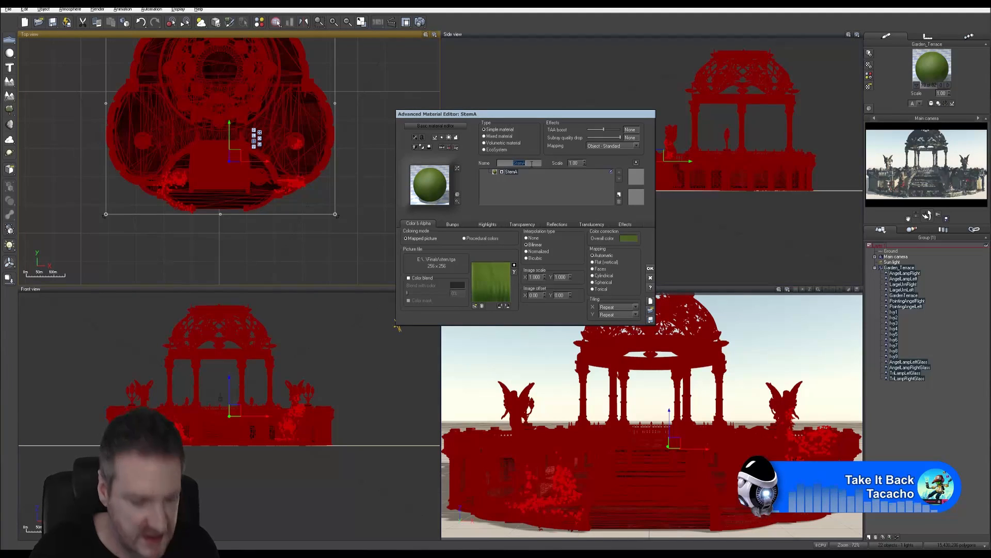
{"action": "type", "text": "Stems"}
{"action": "key", "text": "Return"}
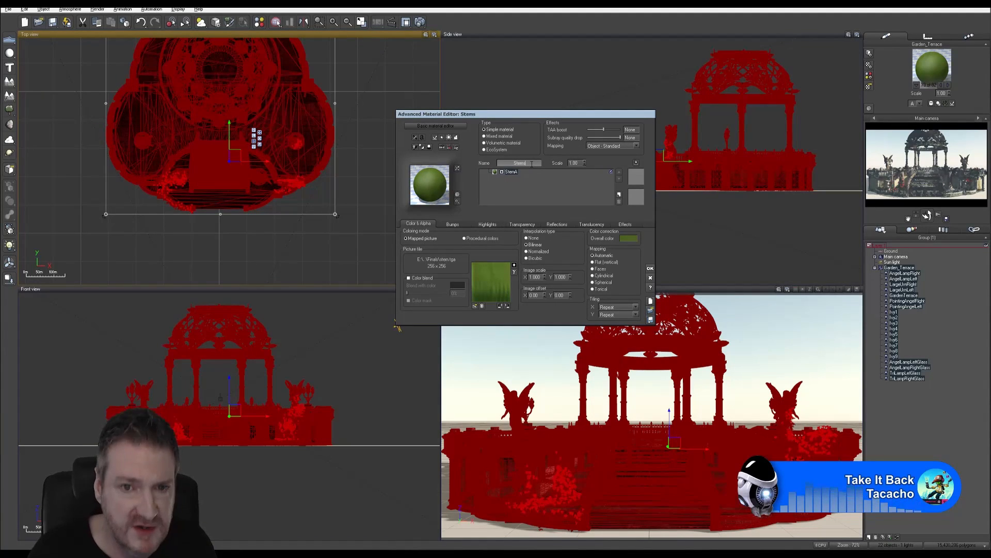
Title the projected texture map node in the Stems material's color function "Stems Texture".
{"action": "right_click", "coordinate": [493, 286]}
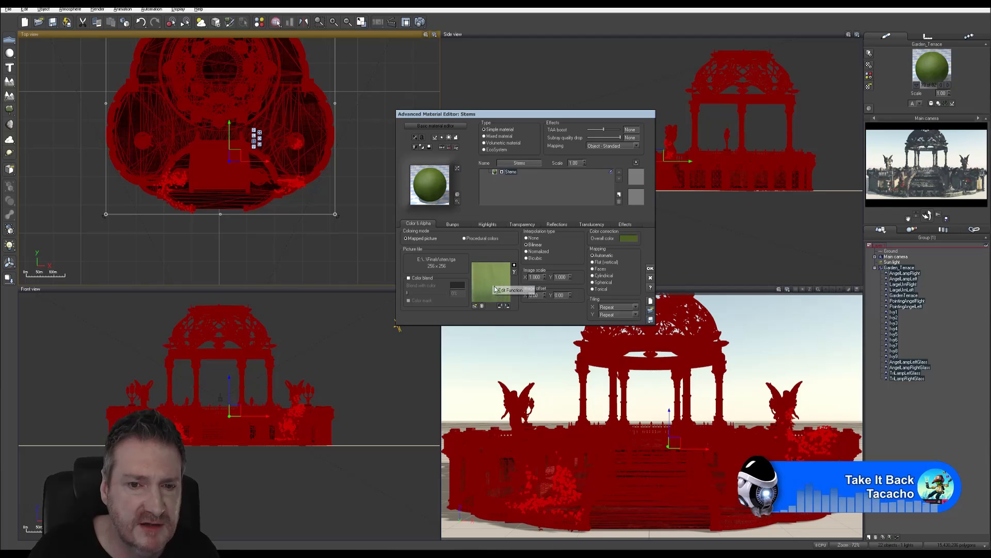
{"action": "left_click", "coordinate": [506, 291]}
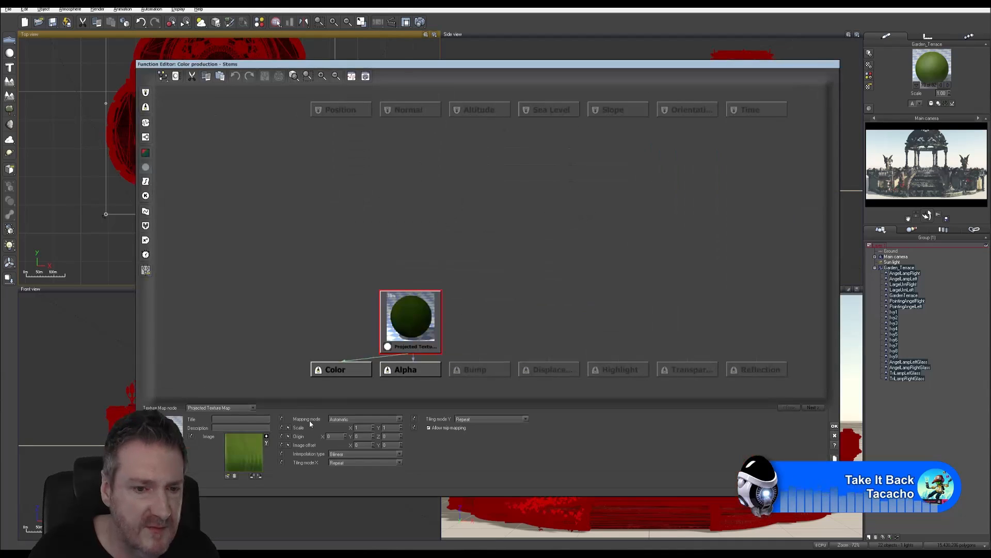
{"action": "left_click", "coordinate": [241, 419]}
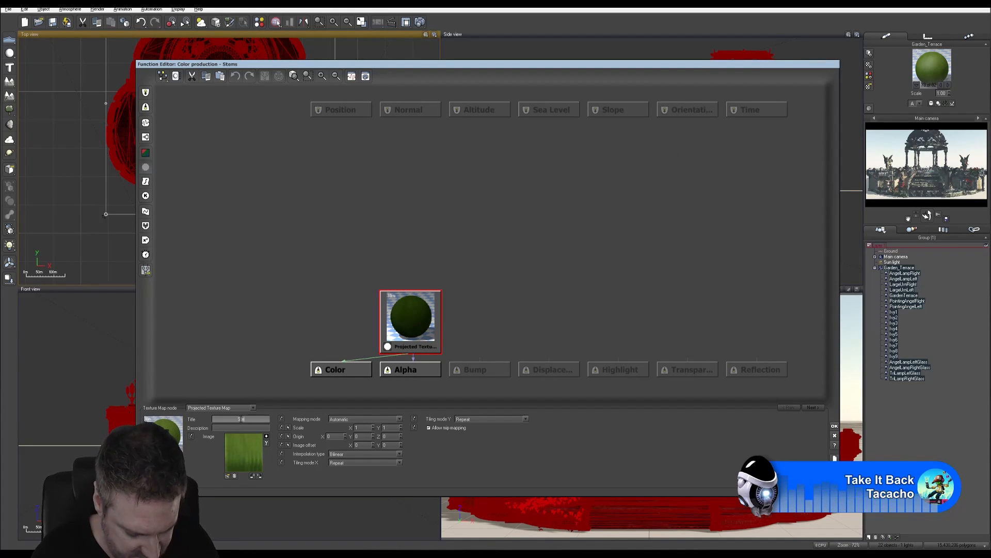
{"action": "type", "text": "Stems Textu"}
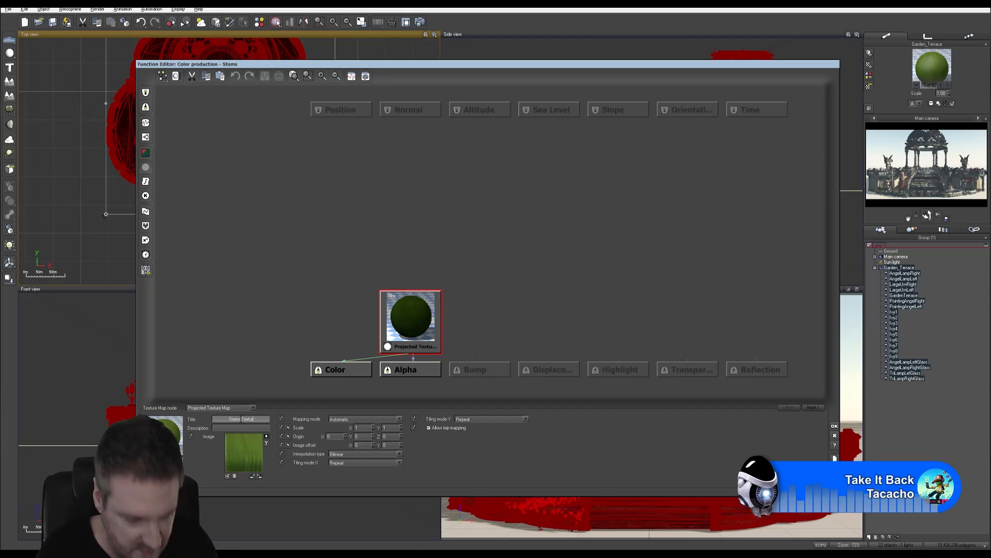
{"action": "type", "text": "re"}
{"action": "key", "text": "Return"}
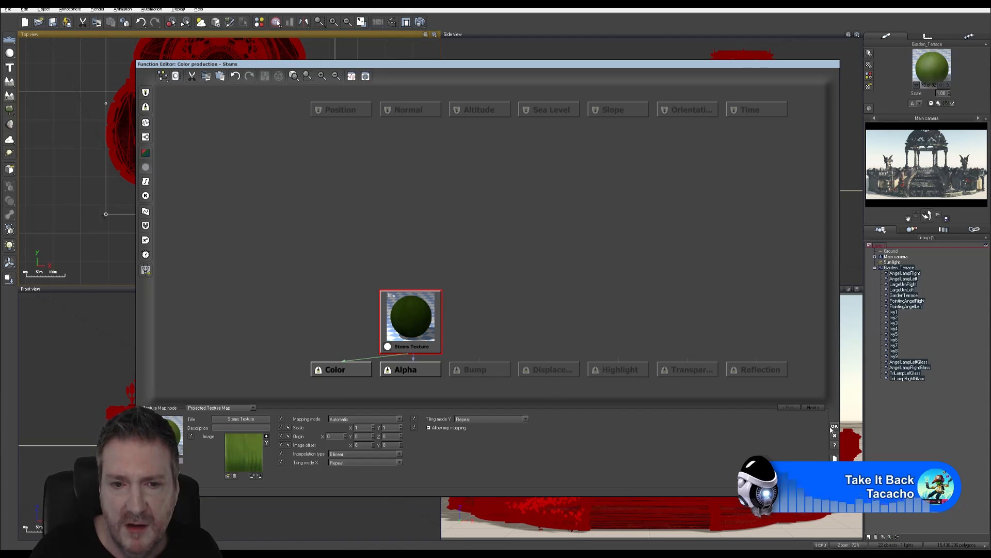
{"action": "left_click", "coordinate": [834, 427]}
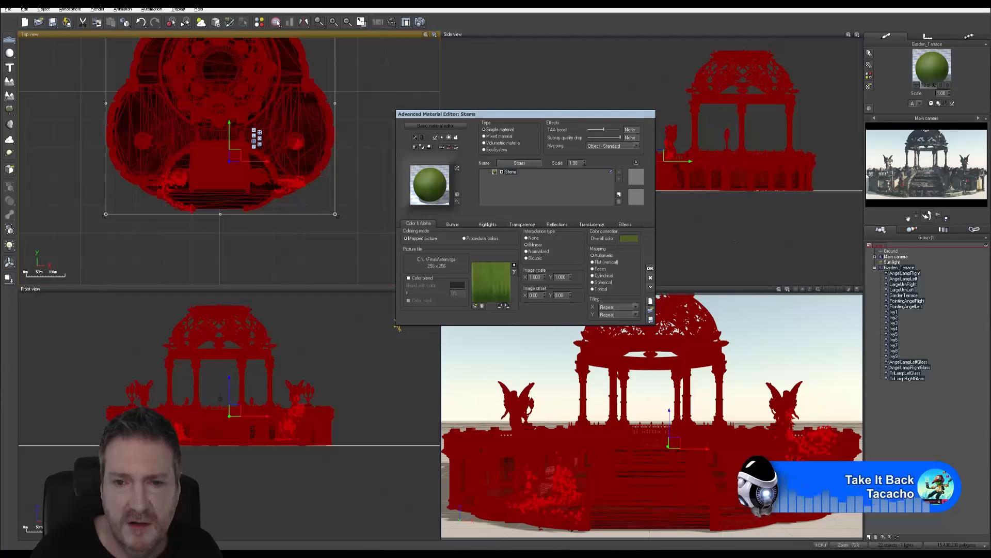
Move on to the FlowerA material of Garden_Terrace and change its highlight color to near-white, RGB 252, 252, 252.
{"action": "left_click", "coordinate": [948, 84]}
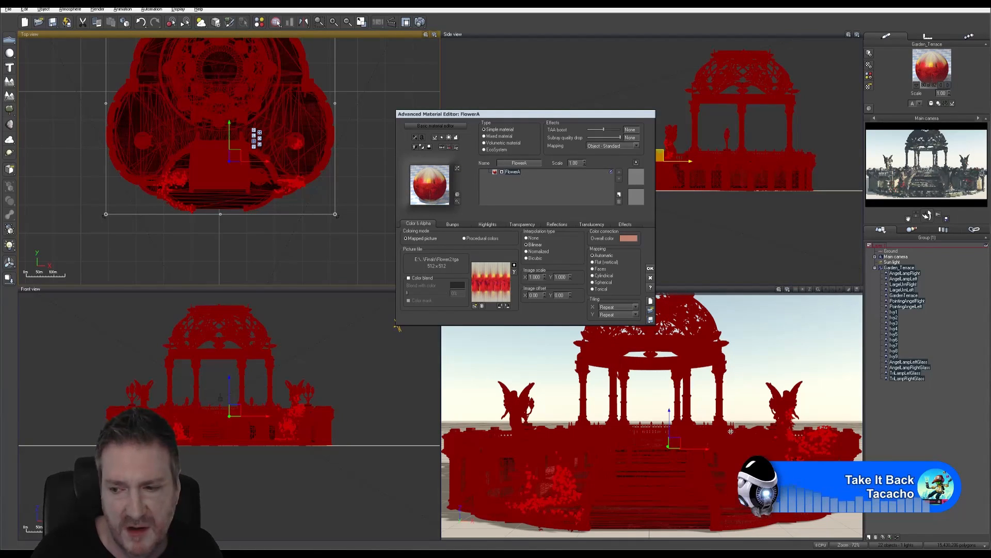
{"action": "left_click", "coordinate": [456, 224]}
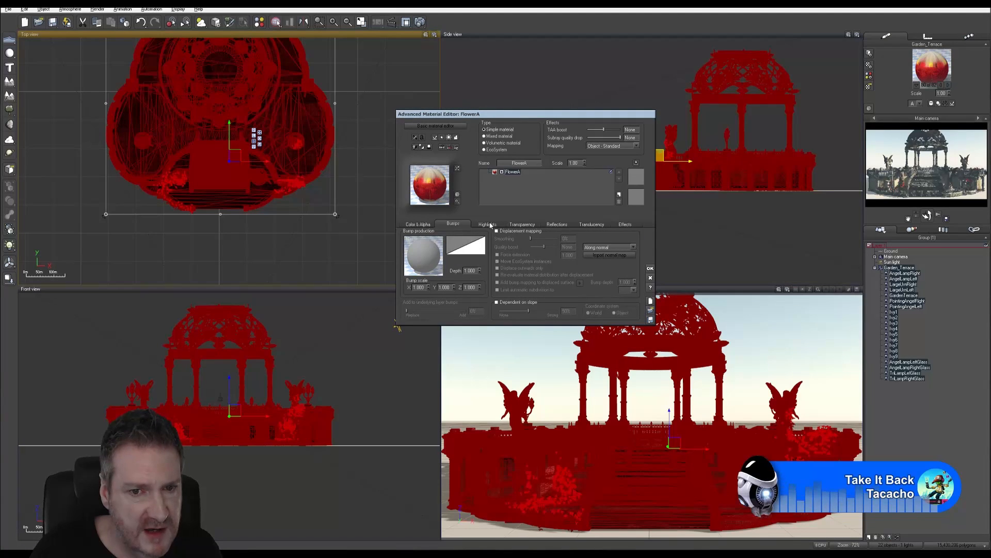
{"action": "left_click", "coordinate": [490, 224]}
{"action": "double_click", "coordinate": [466, 237]}
{"action": "left_click_drag", "start_coordinate": [509, 206], "coordinate": [513, 187]}
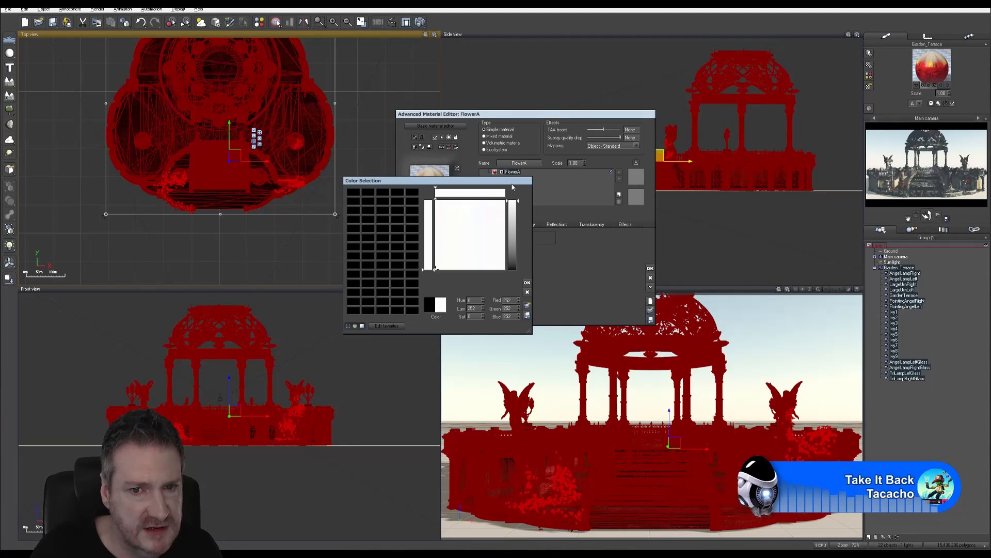
{"action": "left_click", "coordinate": [528, 283]}
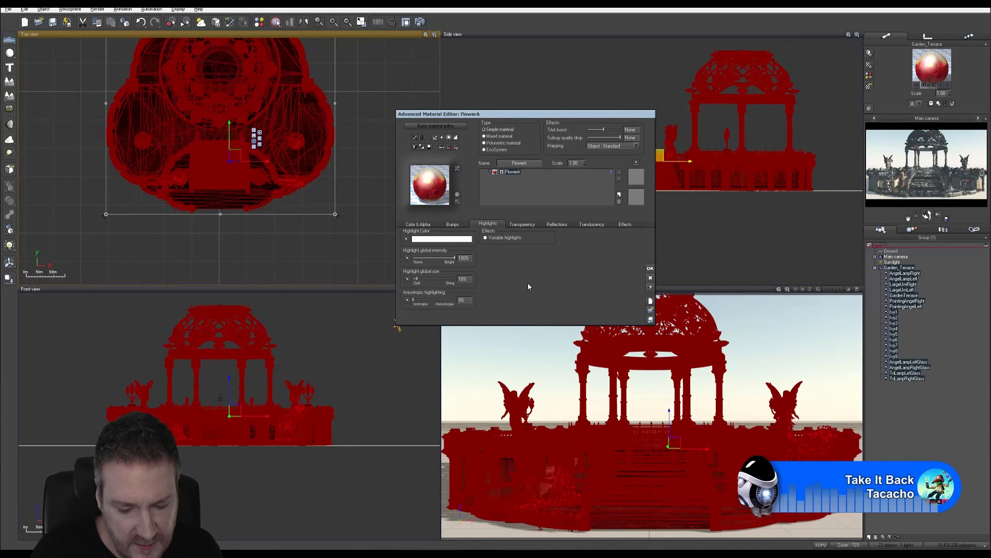
Set the FlowerA material's highlight global intensity to 20% and its highlight global size to 30%.
{"action": "left_click", "coordinate": [461, 258]}
{"action": "type", "text": "20"}
{"action": "key", "text": "Return"}
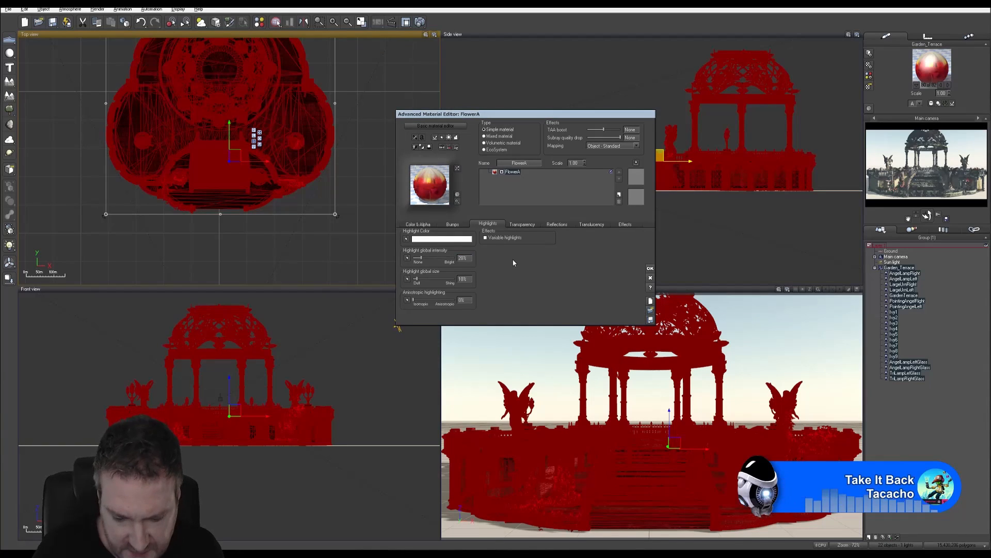
{"action": "left_click", "coordinate": [464, 278]}
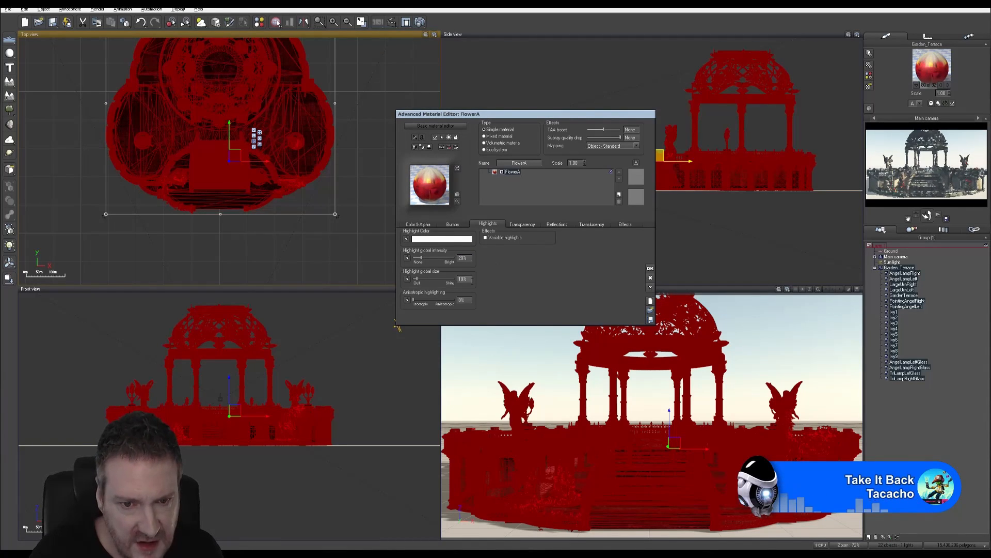
{"action": "type", "text": "30"}
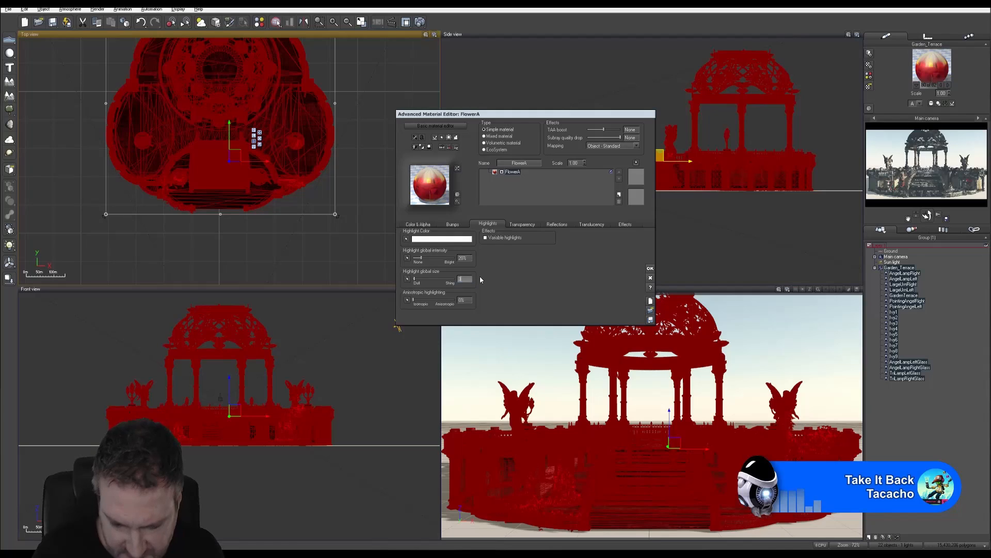
{"action": "key", "text": "Return"}
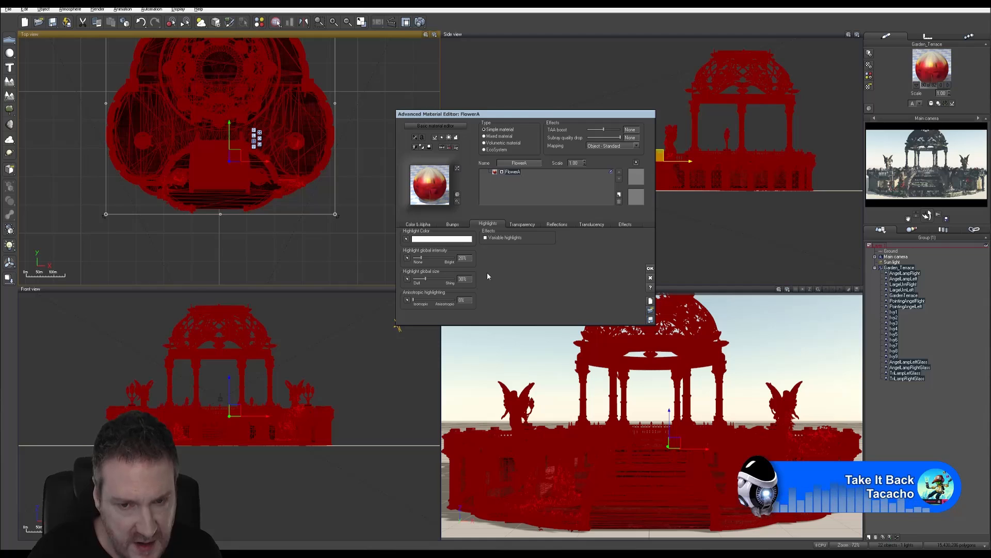
Set the FlowerA material's global transparency to 20%.
{"action": "left_click", "coordinate": [516, 224]}
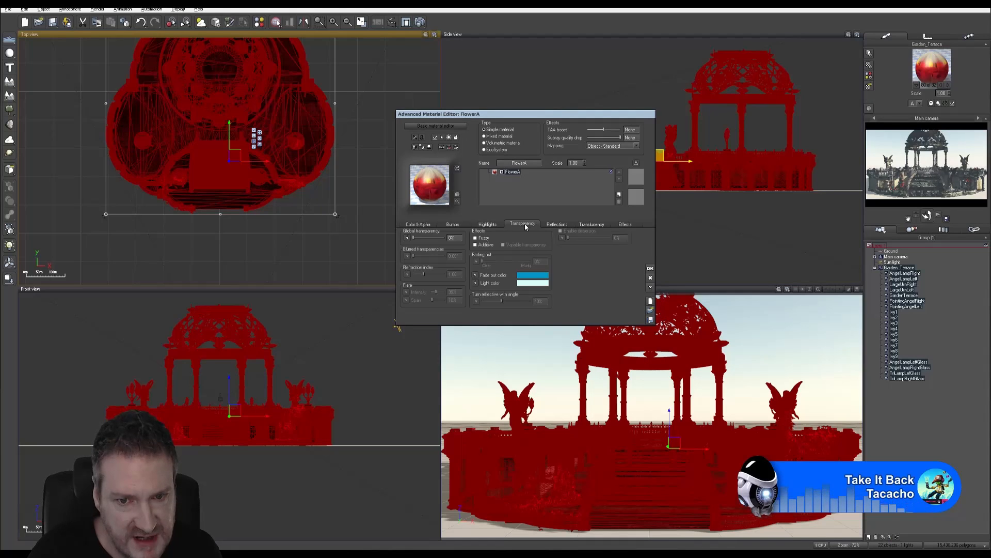
{"action": "left_click", "coordinate": [457, 238]}
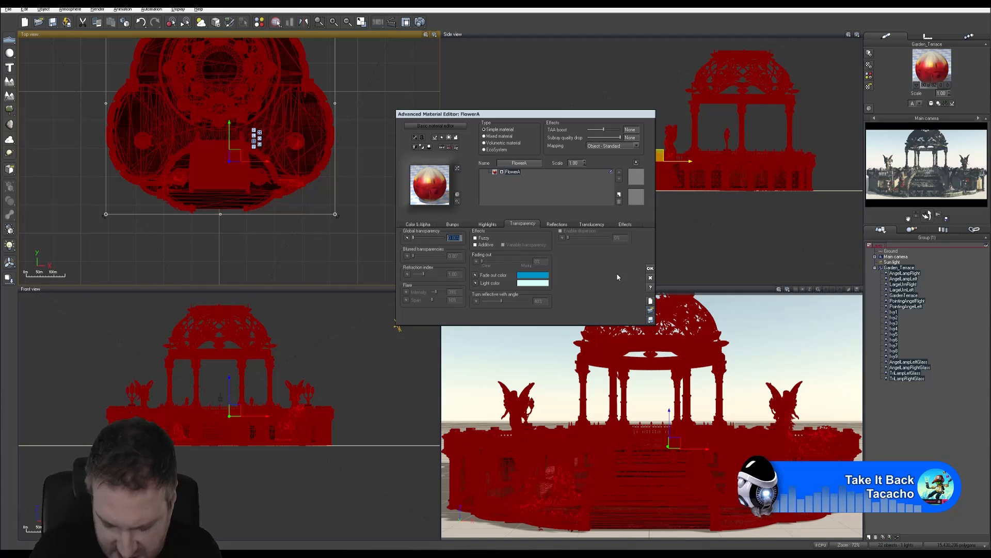
{"action": "type", "text": "20"}
{"action": "key", "text": "Return"}
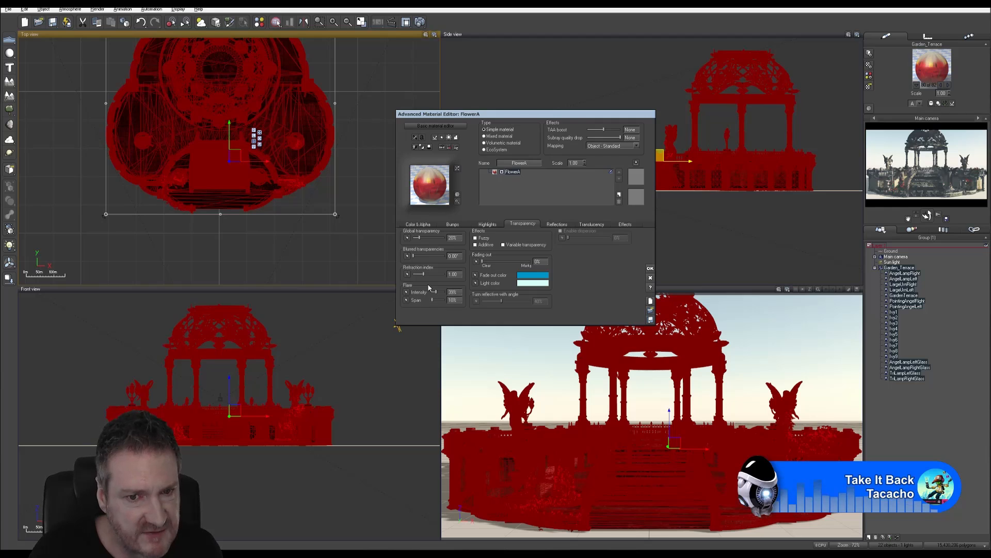
Set the FlowerA material's diffuse lighting to 80% and its ambient lighting to 92%.
{"action": "left_click", "coordinate": [557, 225]}
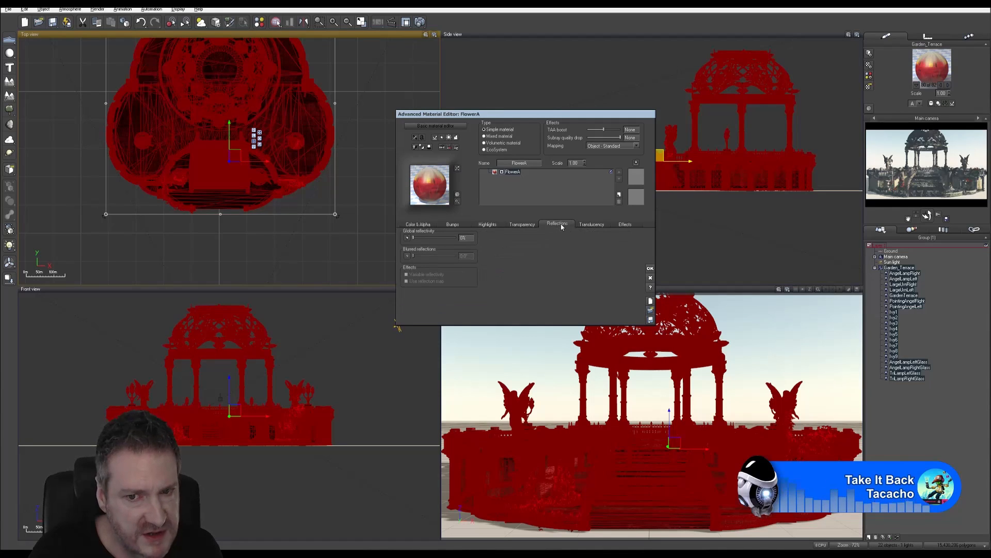
{"action": "left_click", "coordinate": [592, 224]}
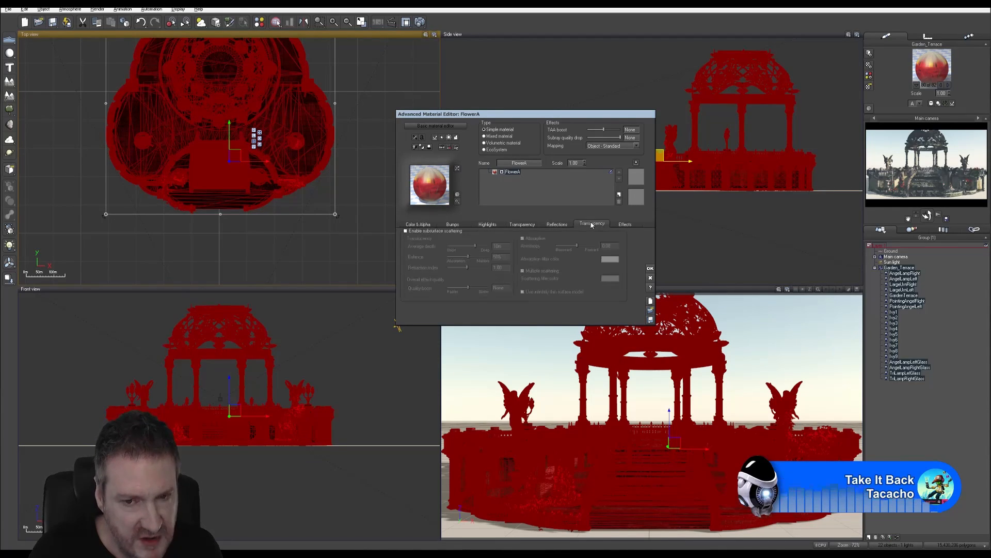
{"action": "left_click", "coordinate": [626, 225]}
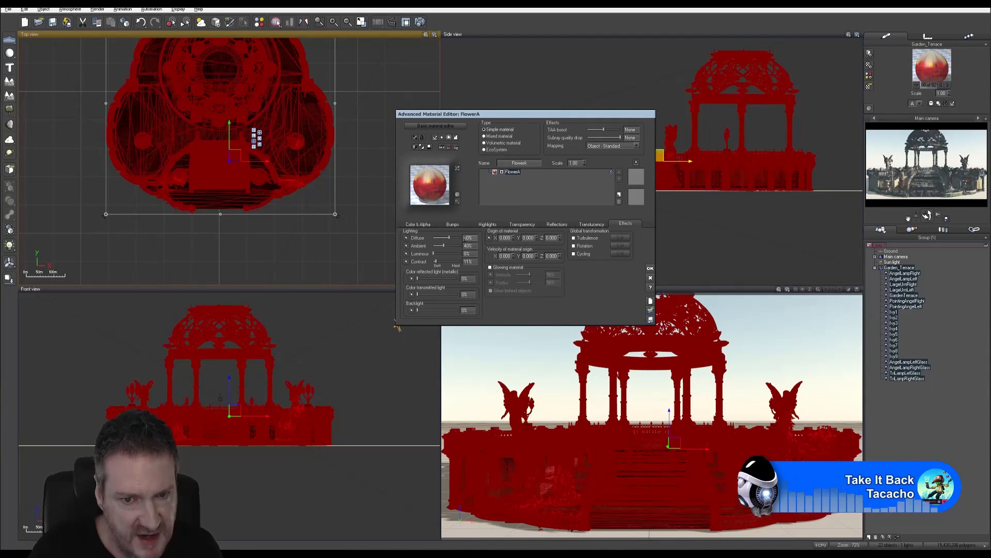
{"action": "left_click_drag", "start_coordinate": [464, 237], "coordinate": [547, 236]}
{"action": "type", "text": "80"}
{"action": "key", "text": "Return"}
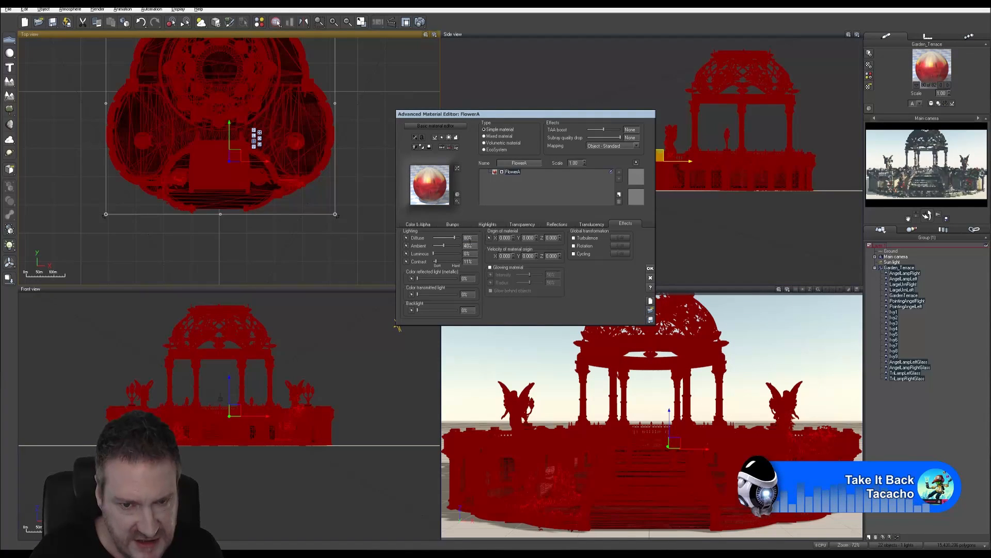
{"action": "left_click_drag", "start_coordinate": [463, 246], "coordinate": [481, 247]}
{"action": "type", "text": "92"}
{"action": "key", "text": "Return"}
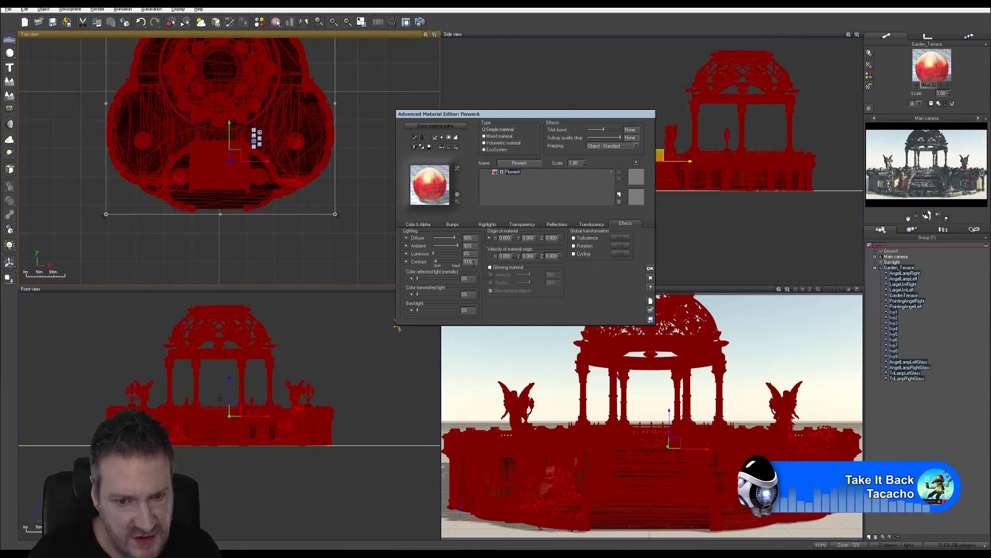
Set the FlowerA material's backlight to 90%.
{"action": "left_click", "coordinate": [468, 309]}
{"action": "type", "text": "90"}
{"action": "key", "text": "Return"}
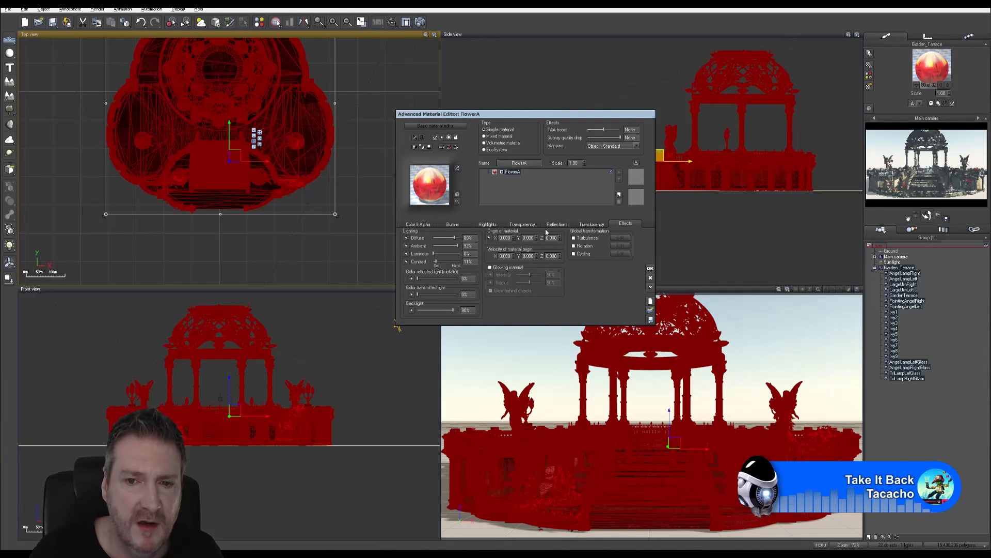
Rename the FlowerA material as FlowerOpen.
{"action": "left_click", "coordinate": [423, 226]}
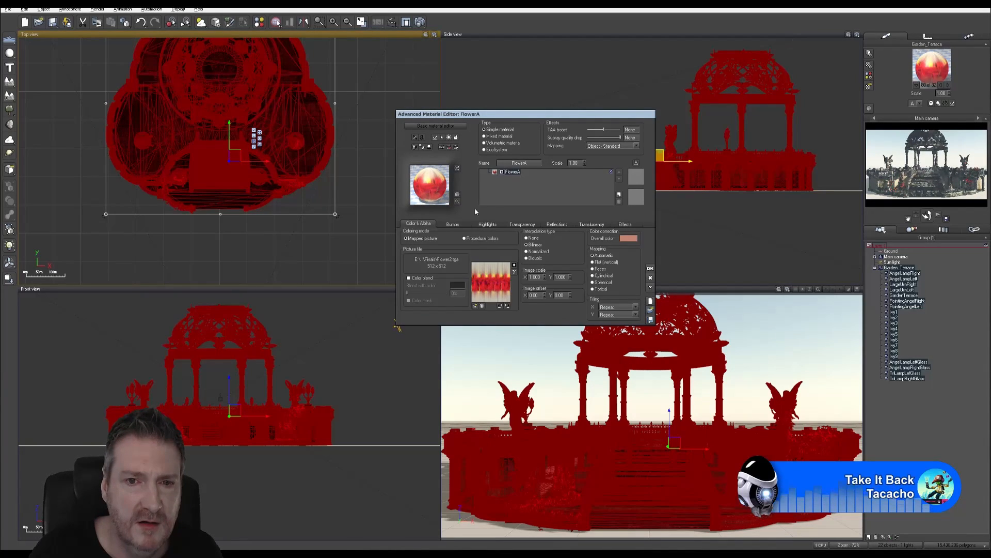
{"action": "double_click", "coordinate": [522, 163]}
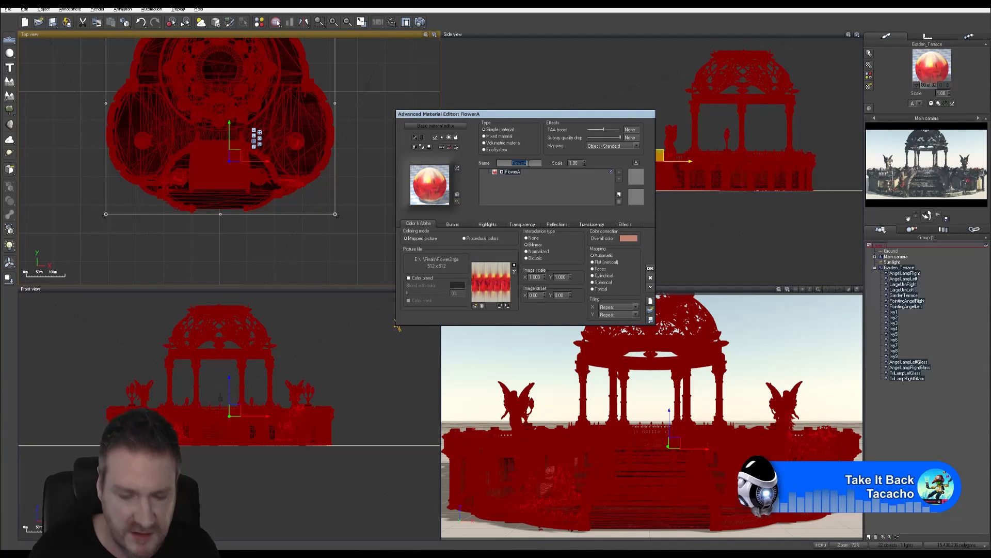
{"action": "type", "text": "Flo"}
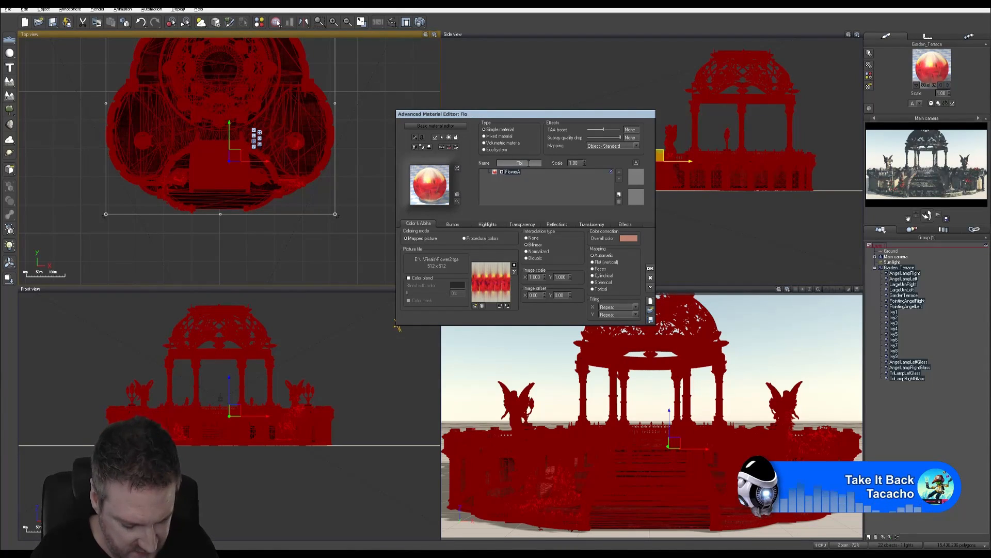
{"action": "type", "text": "werOpen"}
{"action": "key", "text": "Return"}
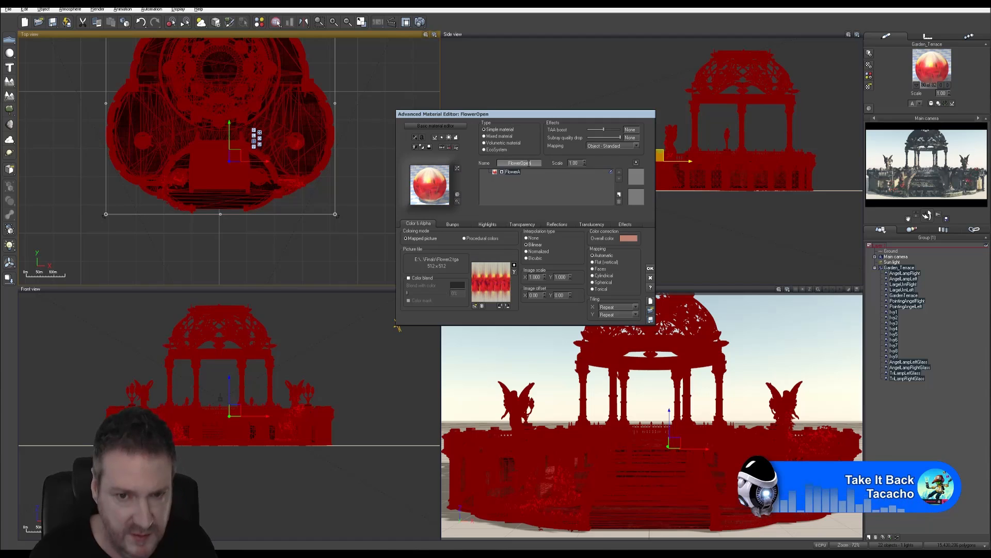
Title the projected texture map node in the FlowerOpen material's color function "FlowerOpen Texture" and accept the function.
{"action": "left_click_drag", "start_coordinate": [534, 164], "coordinate": [494, 169]}
{"action": "key", "text": "ctrl+c"}
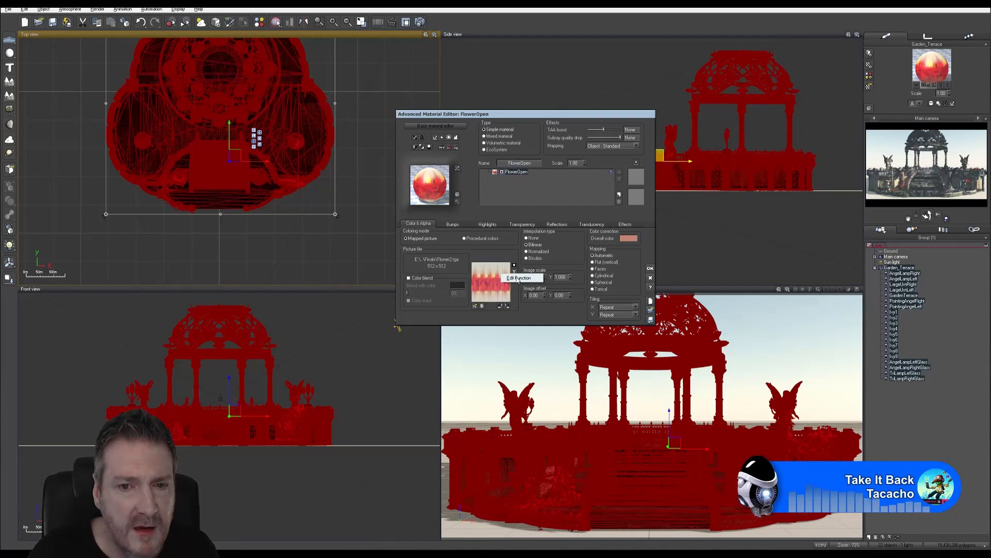
{"action": "left_click", "coordinate": [515, 272]}
{"action": "key", "text": "ctrl+v"}
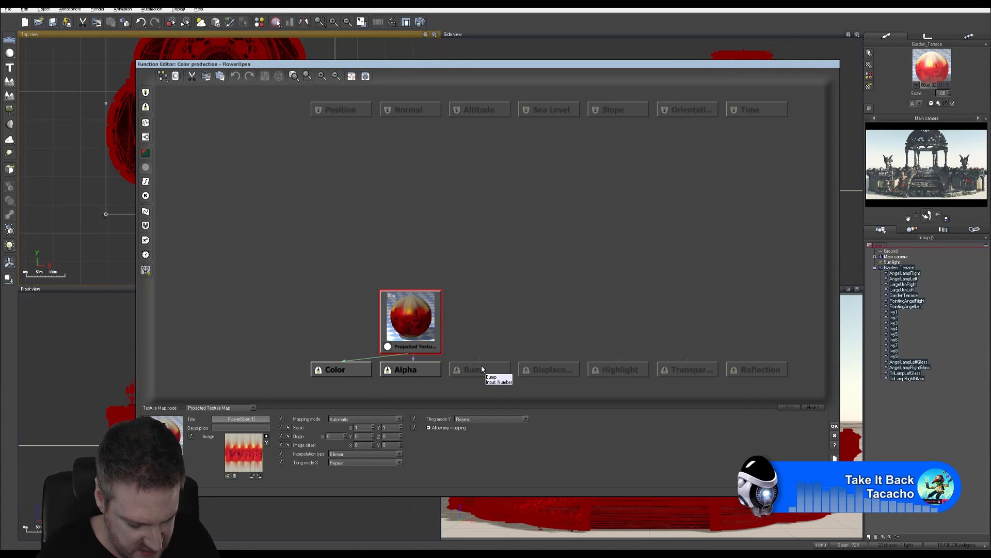
{"action": "type", "text": "Texture"}
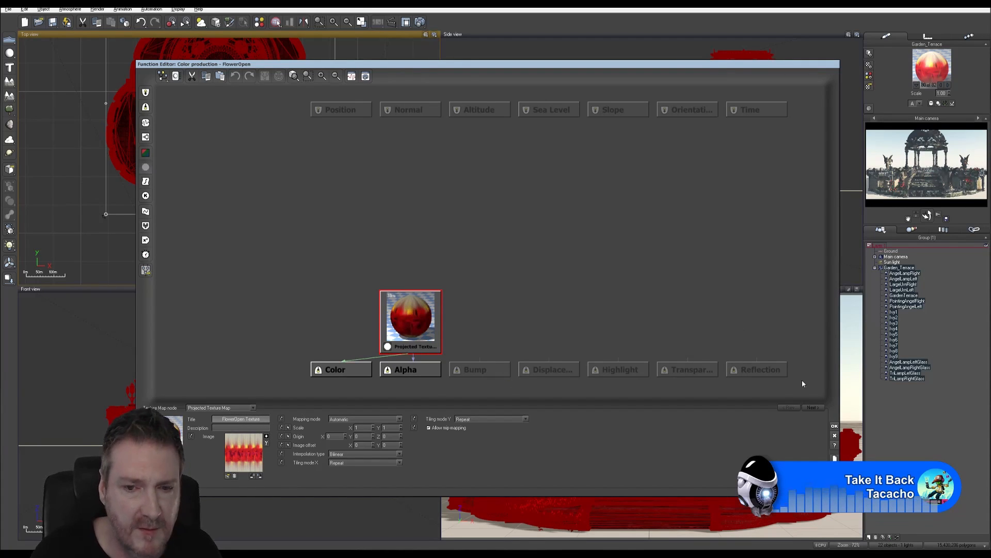
{"action": "left_click", "coordinate": [762, 320]}
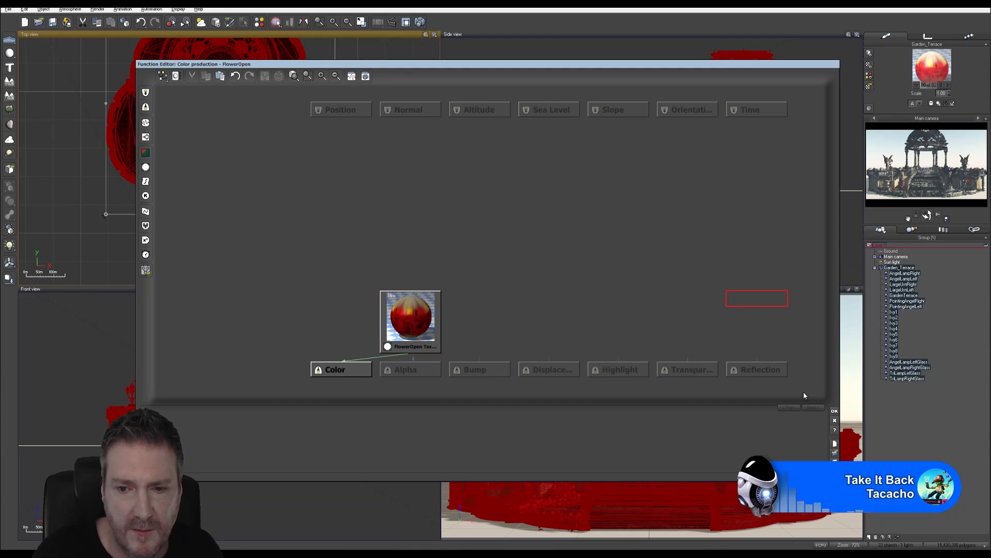
{"action": "left_click", "coordinate": [837, 413]}
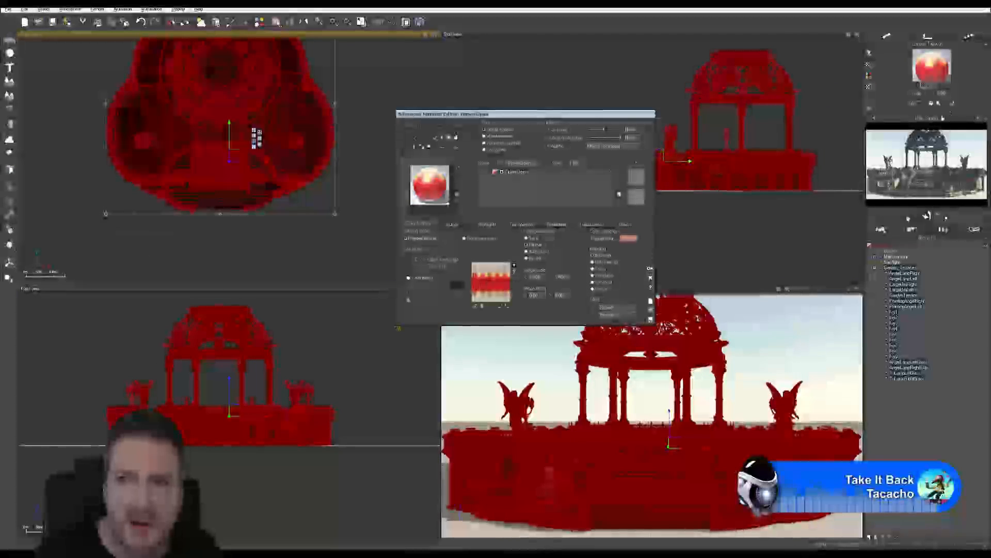
Move on to the StamenA material of Garden_Terrace and rename it as Stamen.
{"action": "left_click", "coordinate": [949, 86]}
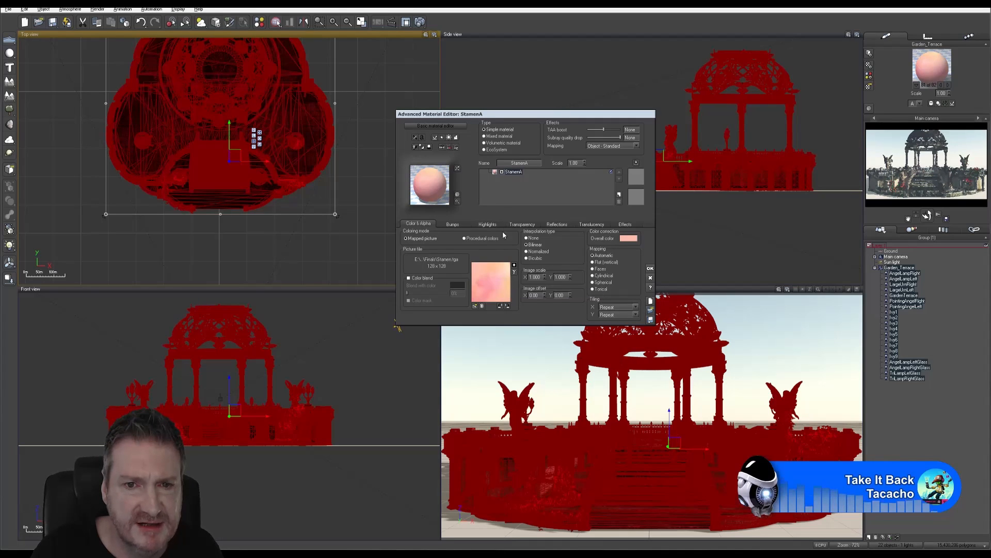
{"action": "double_click", "coordinate": [520, 163]}
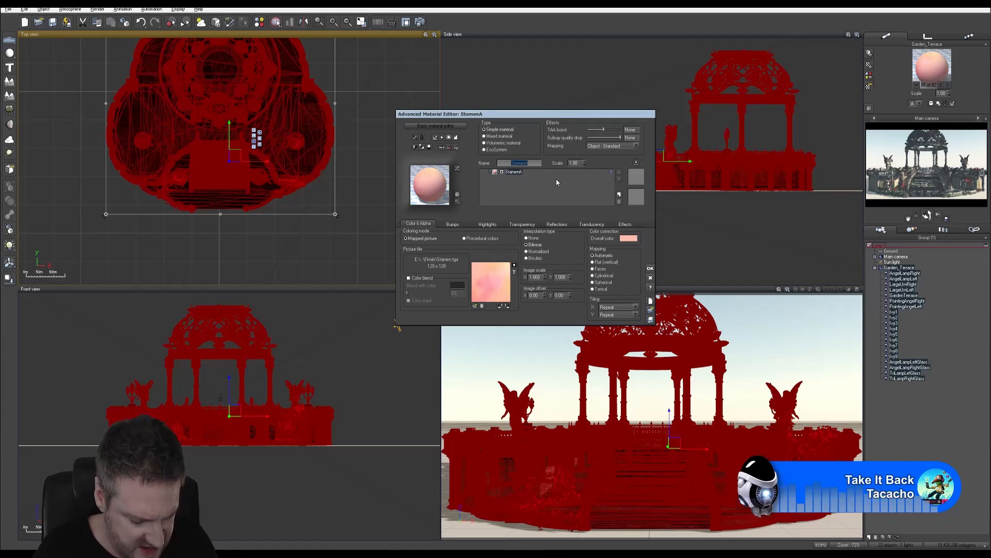
{"action": "type", "text": "Stamen"}
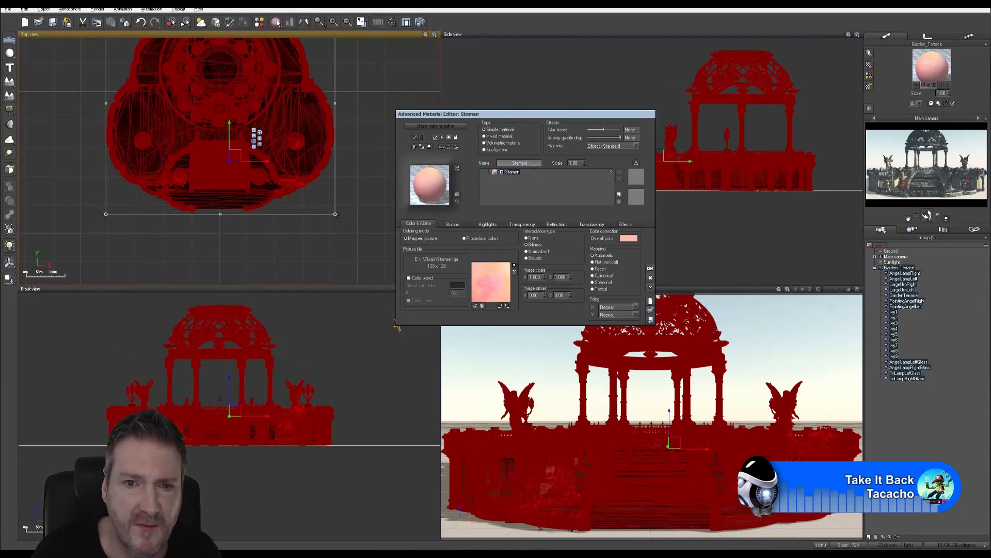
{"action": "key", "text": "Return"}
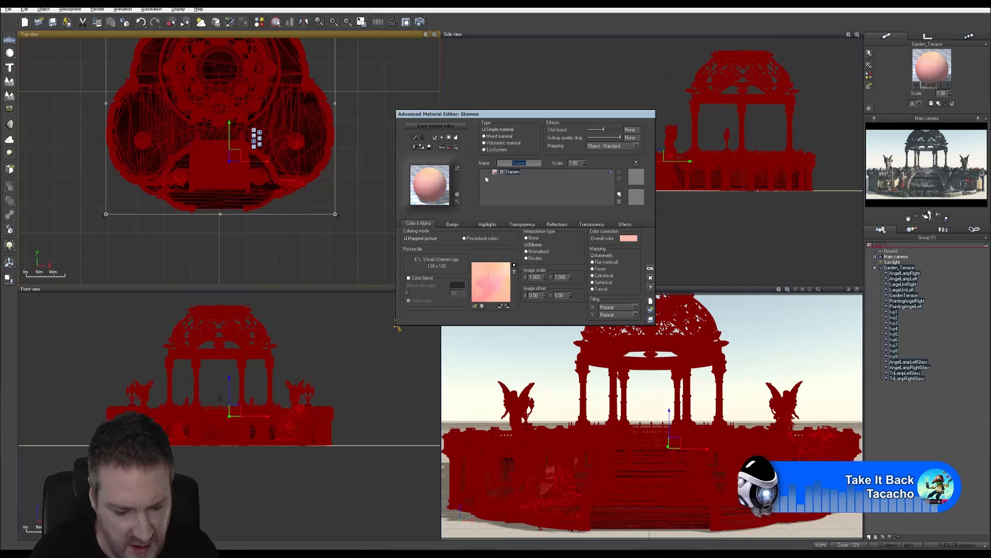
Change the Stamen material's highlight color to near-white.
{"action": "left_click", "coordinate": [452, 225]}
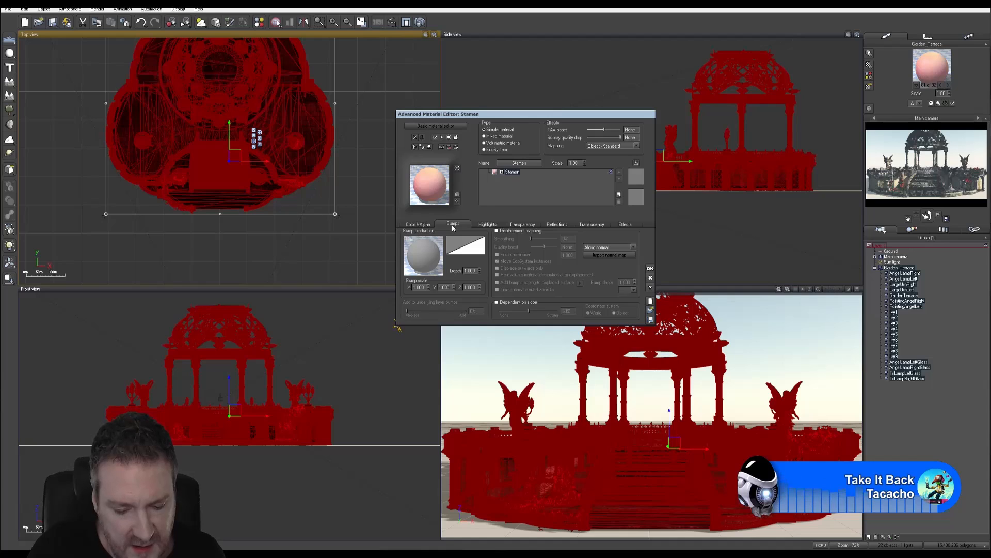
{"action": "left_click", "coordinate": [522, 224]}
{"action": "left_click", "coordinate": [439, 237]}
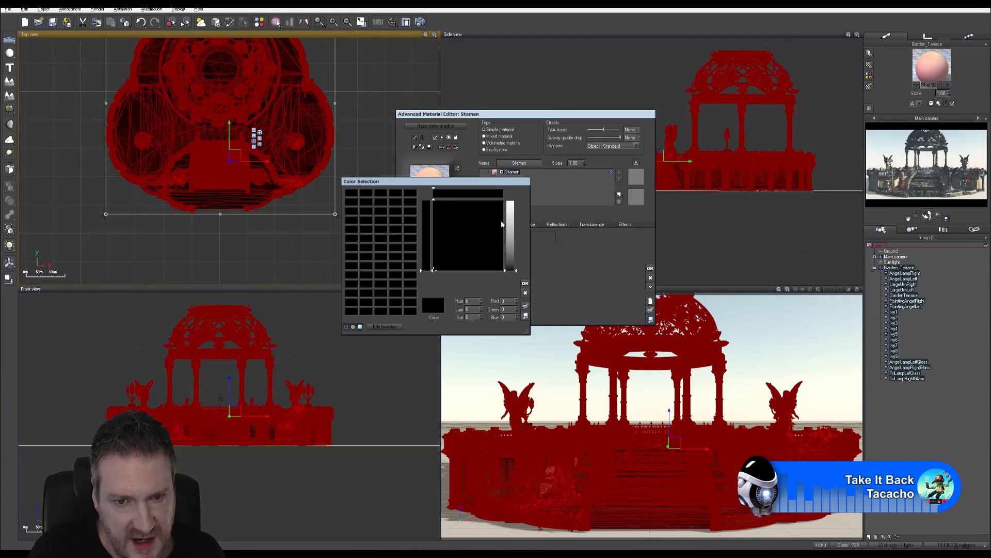
{"action": "left_click", "coordinate": [510, 201]}
{"action": "left_click", "coordinate": [526, 283]}
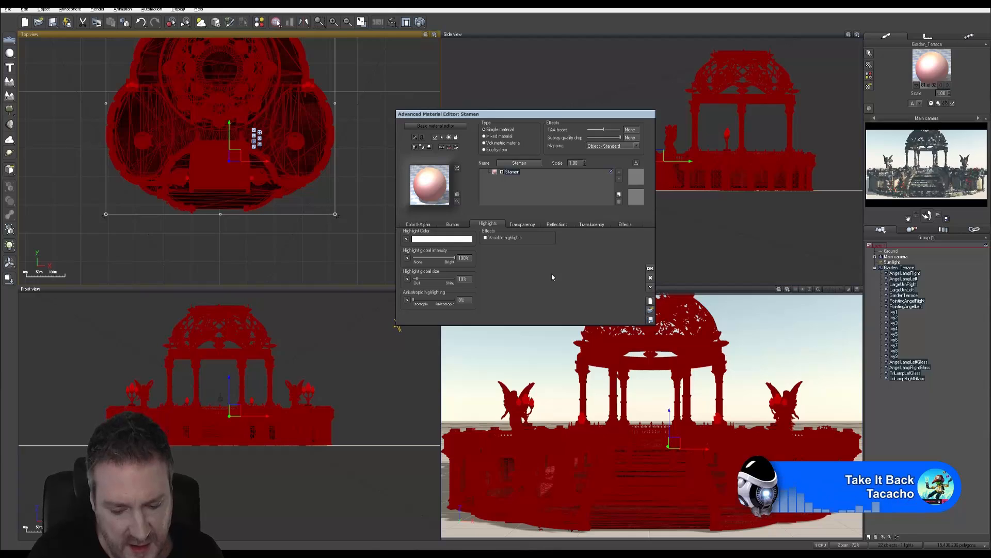
Set the Stamen material's highlight global intensity to 60%.
{"action": "left_click", "coordinate": [465, 258]}
{"action": "type", "text": "60"}
{"action": "key", "text": "Return"}
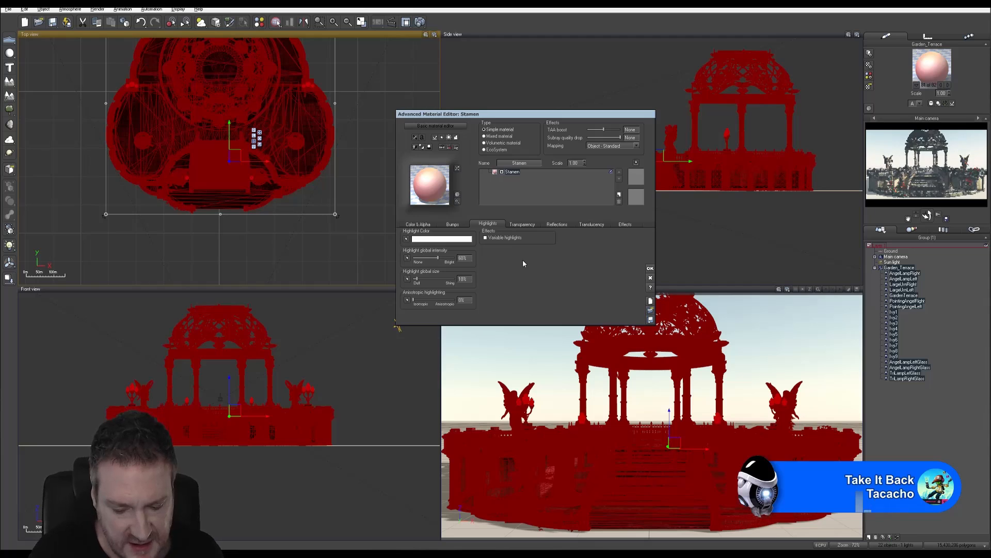
{"action": "left_click", "coordinate": [461, 279]}
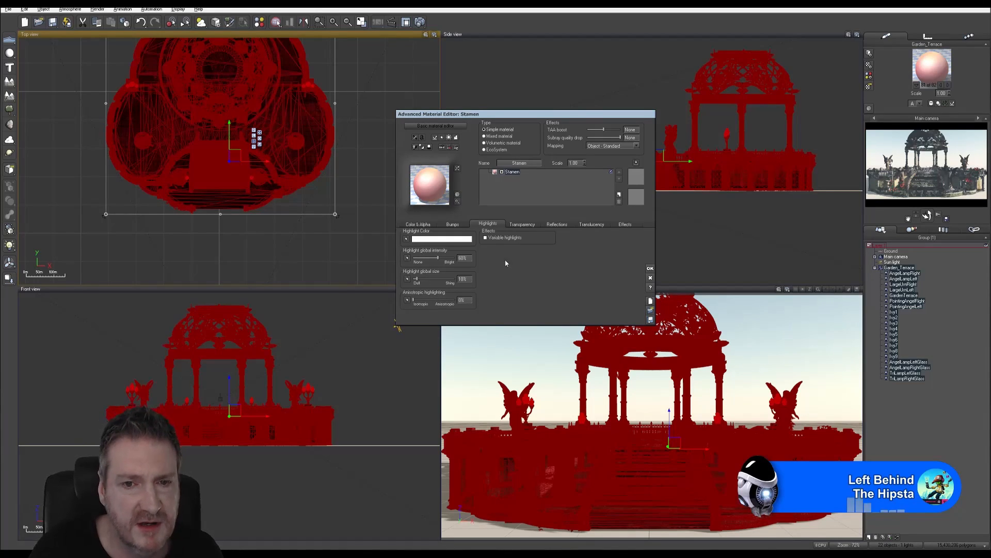
Set the Stamen material's global transparency to 2%, then open its translucency settings.
{"action": "left_click", "coordinate": [527, 227]}
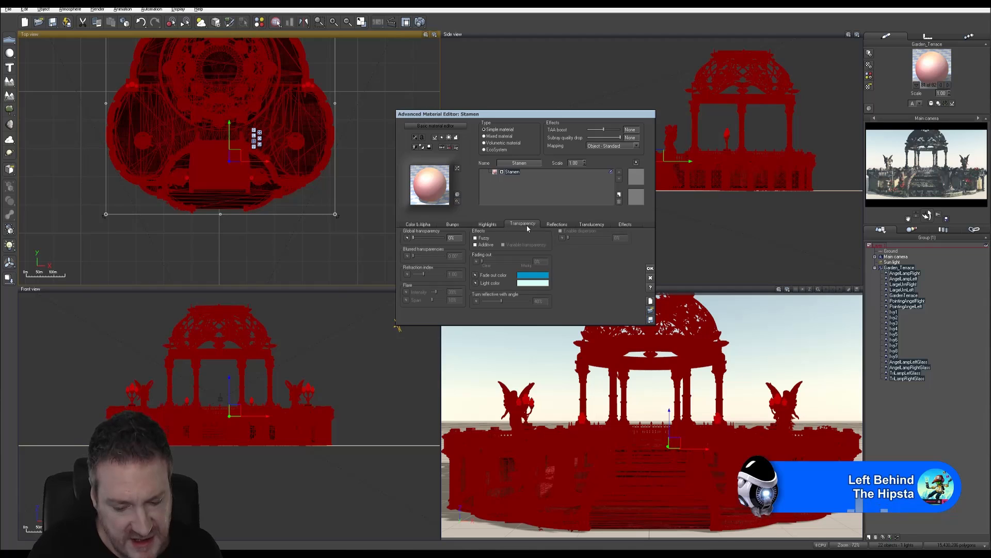
{"action": "left_click", "coordinate": [451, 239]}
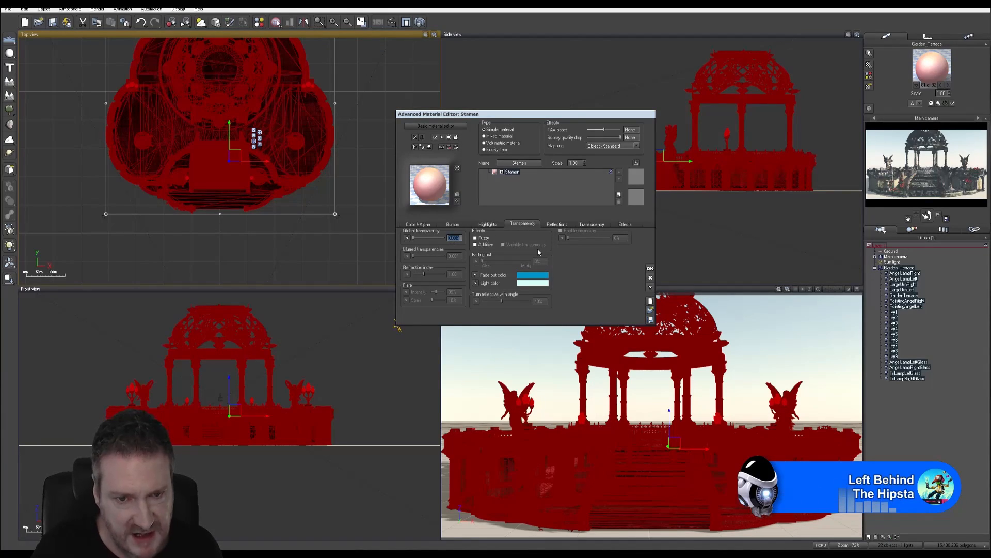
{"action": "type", "text": "2"}
{"action": "key", "text": "Return"}
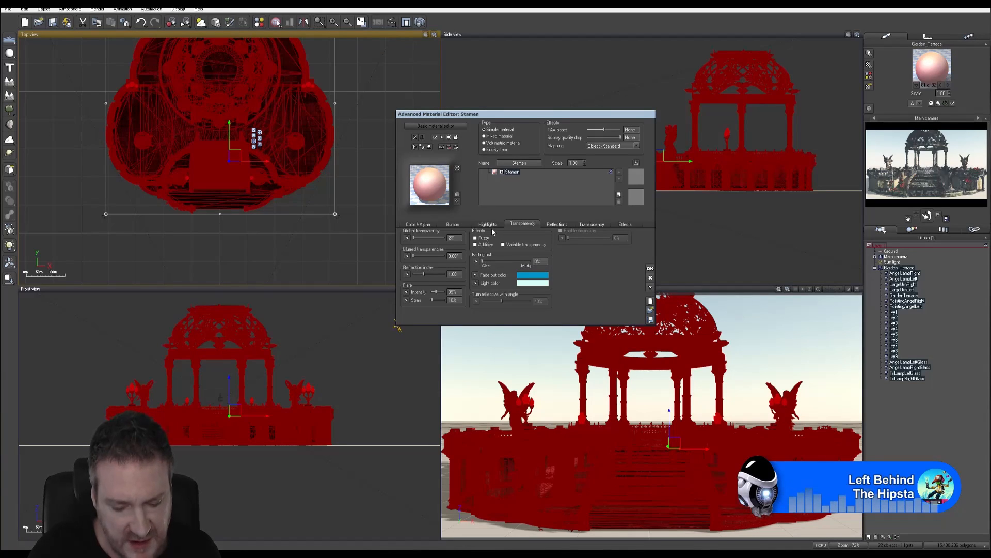
{"action": "left_click", "coordinate": [558, 225]}
{"action": "left_click", "coordinate": [591, 224]}
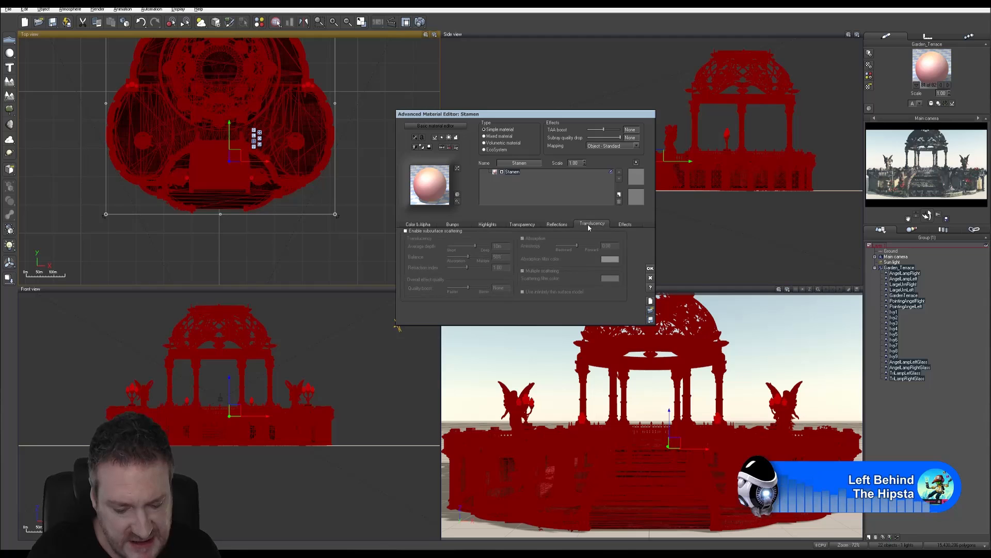
Set the Stamen material's diffuse lighting to 80% and its ambient lighting to 92%.
{"action": "left_click", "coordinate": [624, 224]}
{"action": "left_click", "coordinate": [468, 238]}
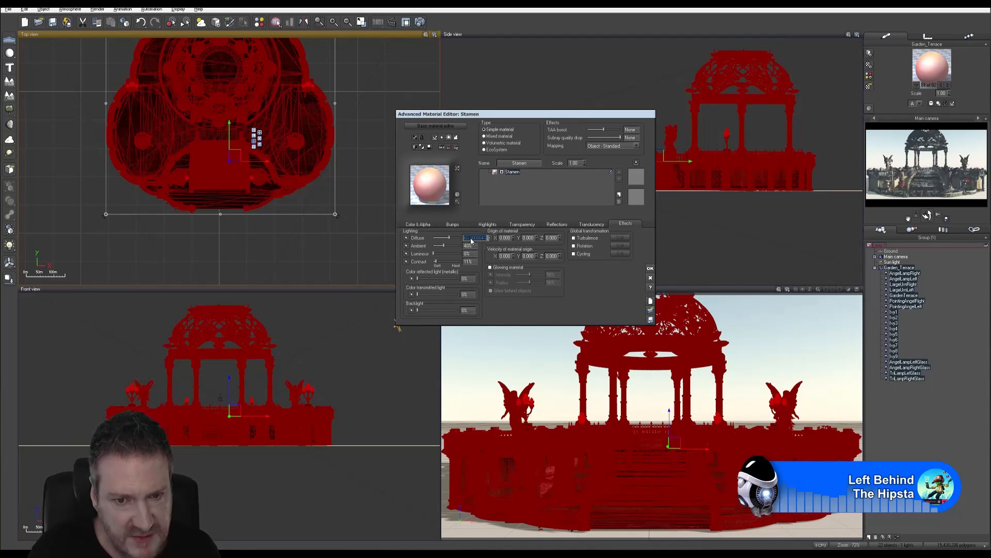
{"action": "type", "text": "80"}
{"action": "key", "text": "Return"}
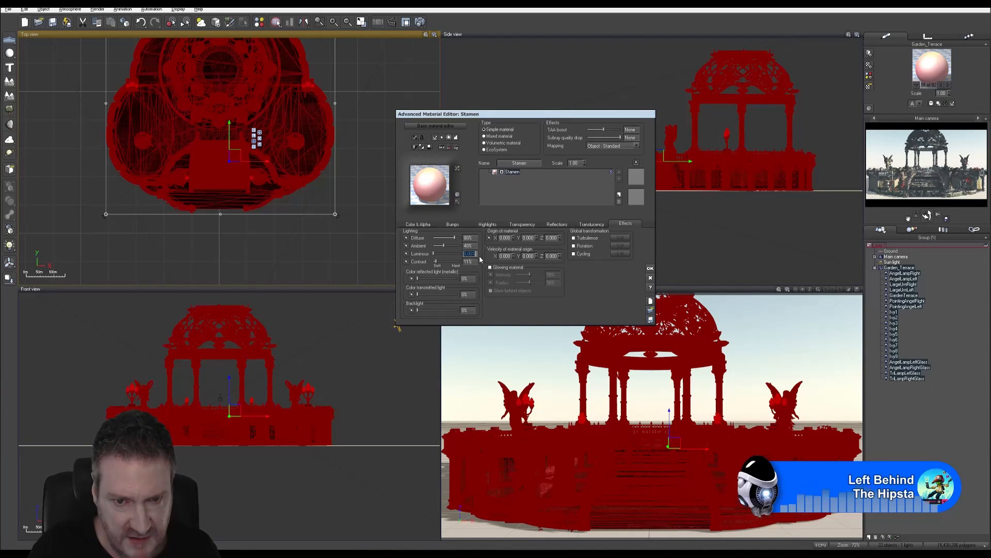
{"action": "left_click", "coordinate": [470, 246]}
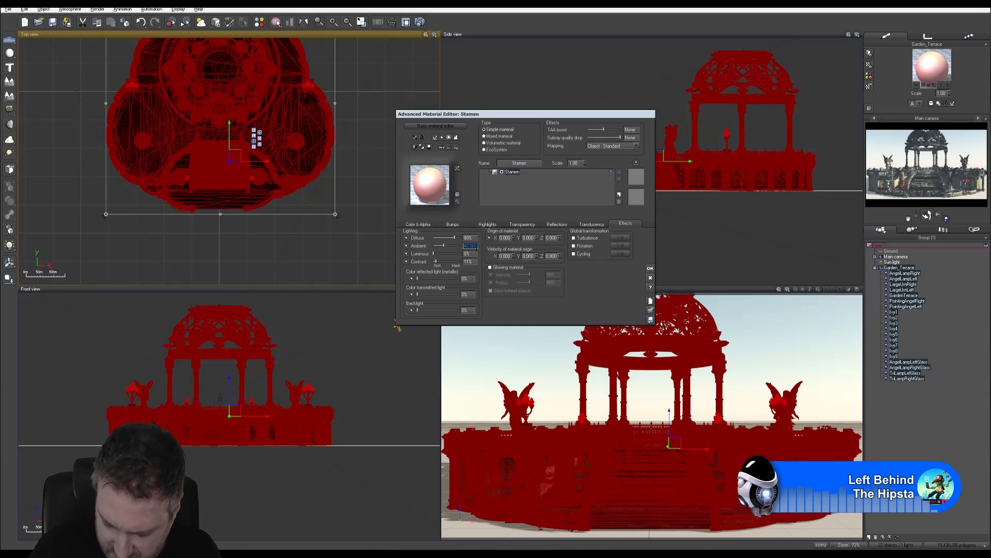
{"action": "type", "text": "92"}
{"action": "key", "text": "Return"}
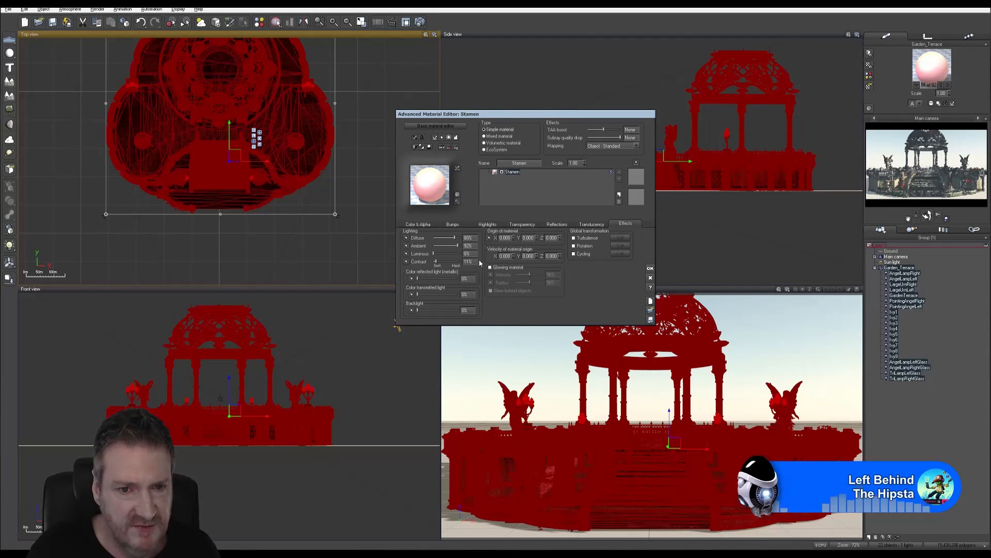
Set the Stamen material's backlight to 90%.
{"action": "left_click", "coordinate": [467, 310]}
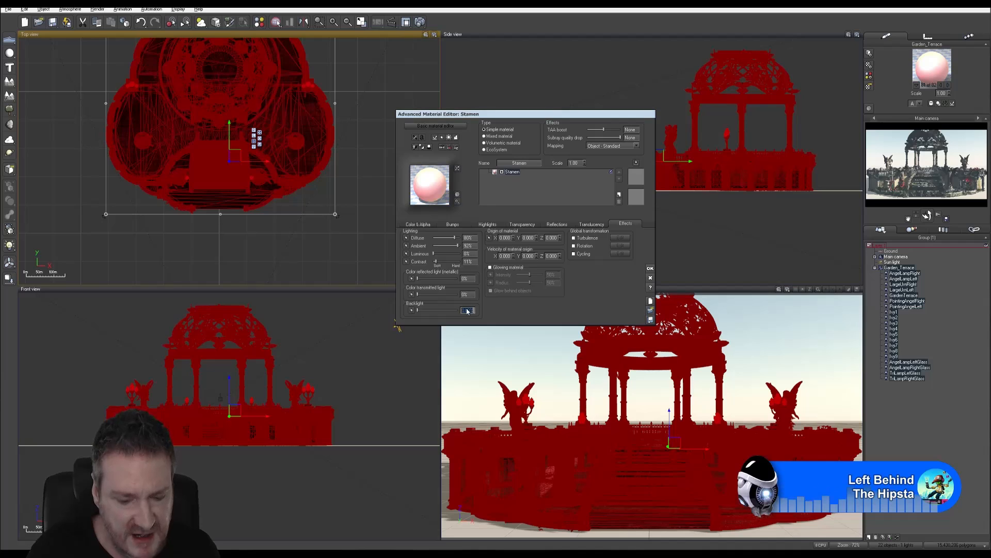
{"action": "type", "text": "90"}
{"action": "key", "text": "Return"}
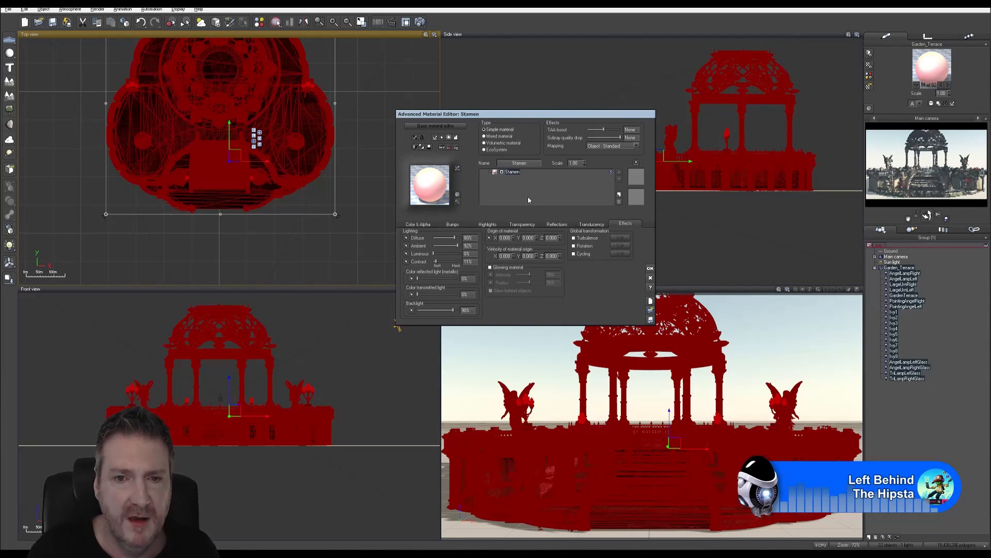
Title the Stamen material's projected texture map node "Stamen Texture" in its color function and accept the function.
{"action": "left_click", "coordinate": [418, 224]}
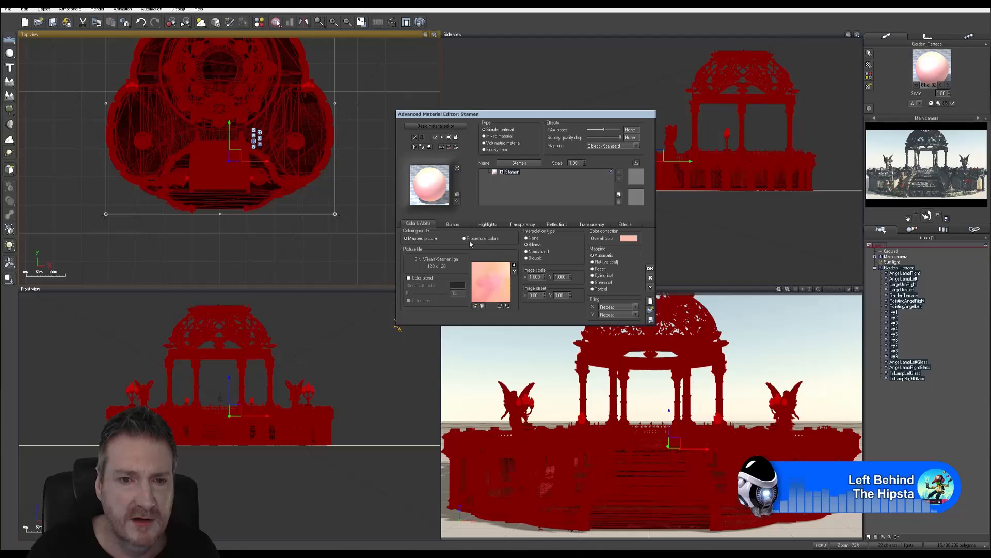
{"action": "left_click", "coordinate": [504, 282]}
{"action": "left_click", "coordinate": [249, 419]}
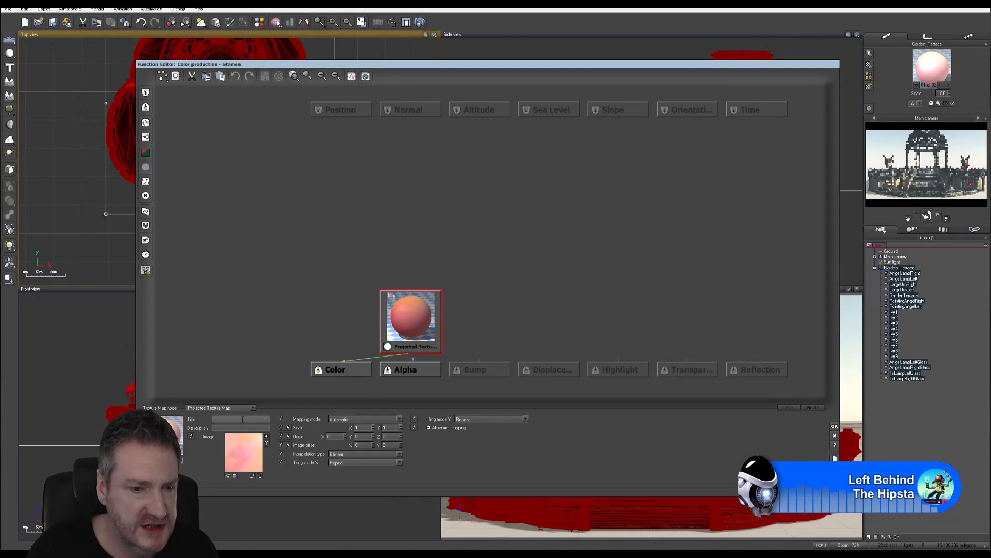
{"action": "type", "text": "Stamen Textu"}
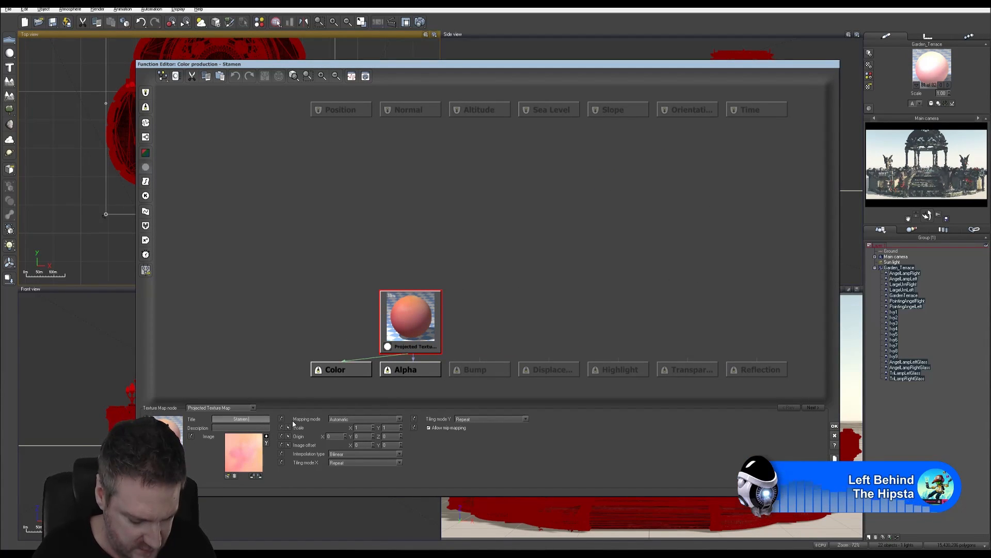
{"action": "type", "text": "re"}
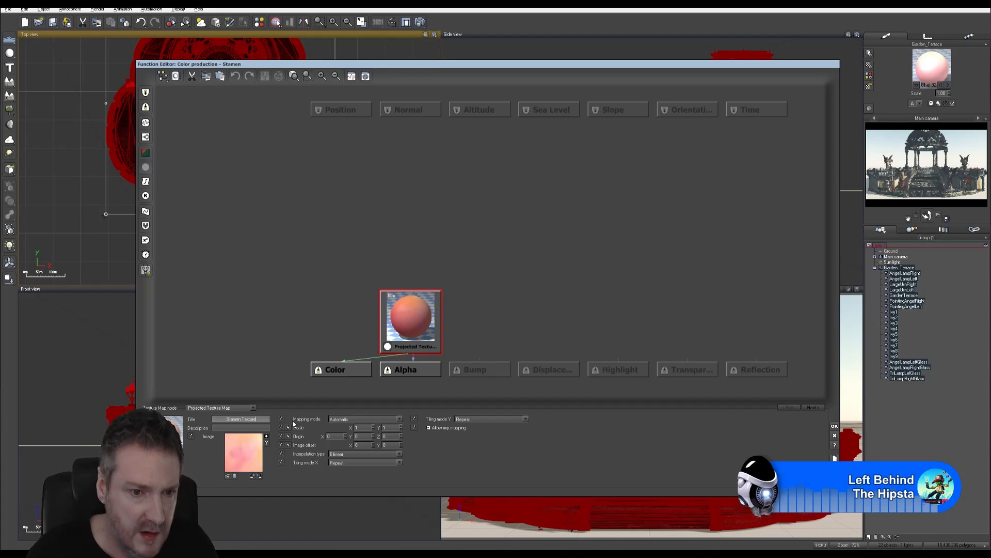
{"action": "left_click", "coordinate": [835, 426]}
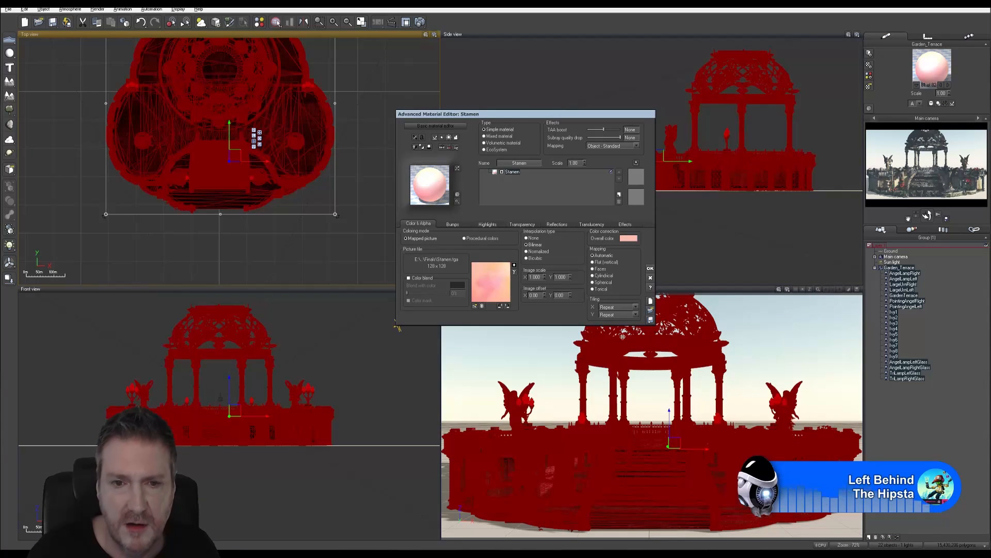
Move on to the Material__25 material of Garden_Terrace and rename it as Lamp_Glass.
{"action": "left_click", "coordinate": [948, 84]}
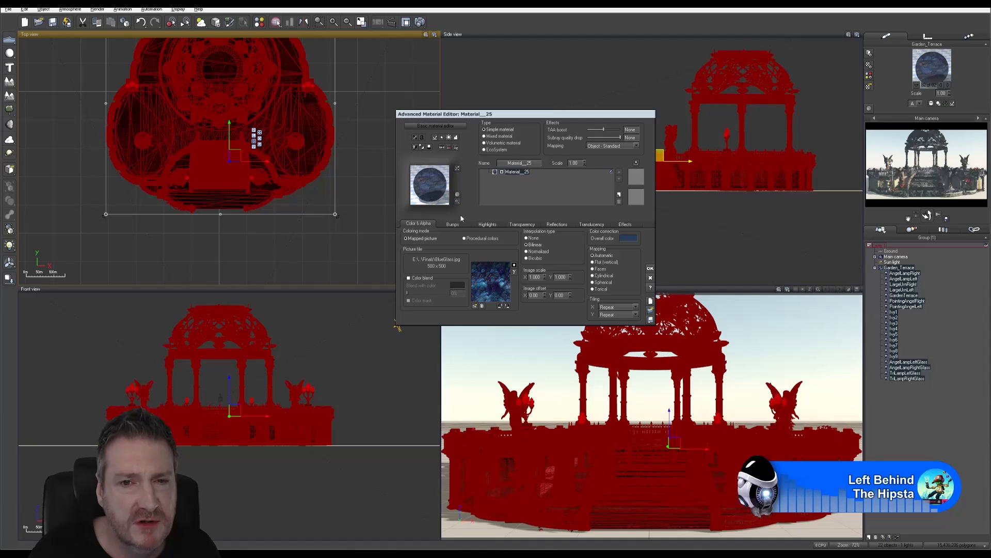
{"action": "double_click", "coordinate": [516, 162]}
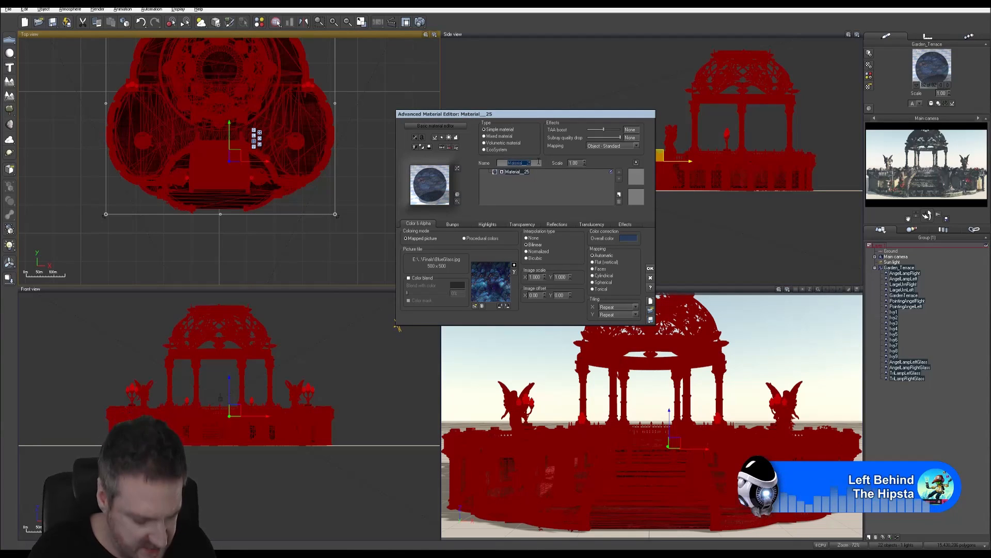
{"action": "type", "text": "Lamp G"}
{"action": "key", "text": "Return"}
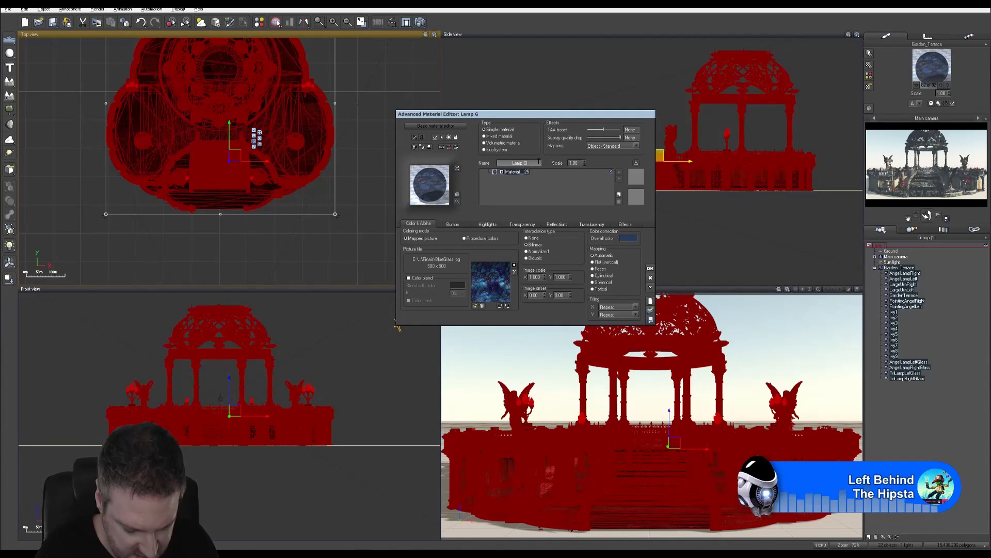
{"action": "key", "text": "BackSpace"}
{"action": "key", "text": "BackSpace"}
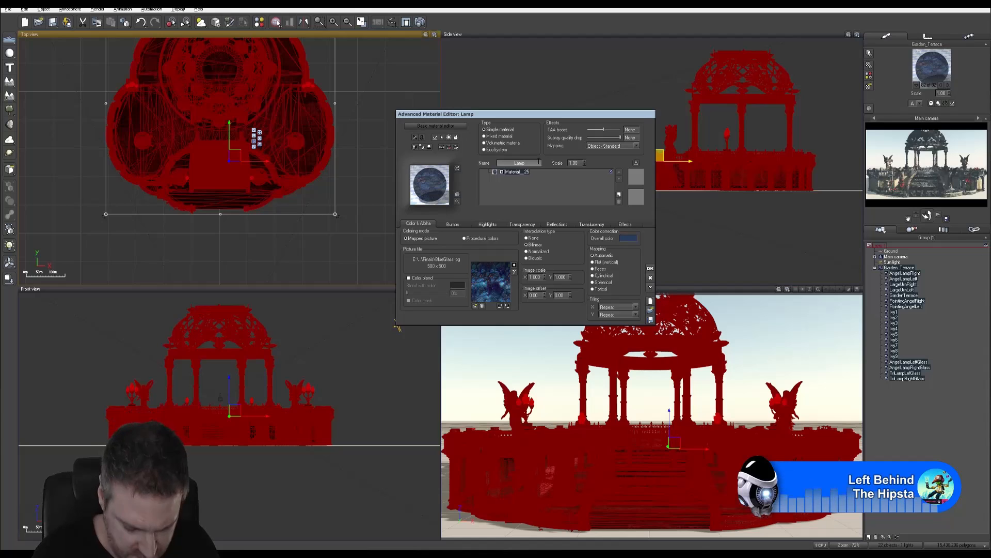
{"action": "type", "text": "_Glass"}
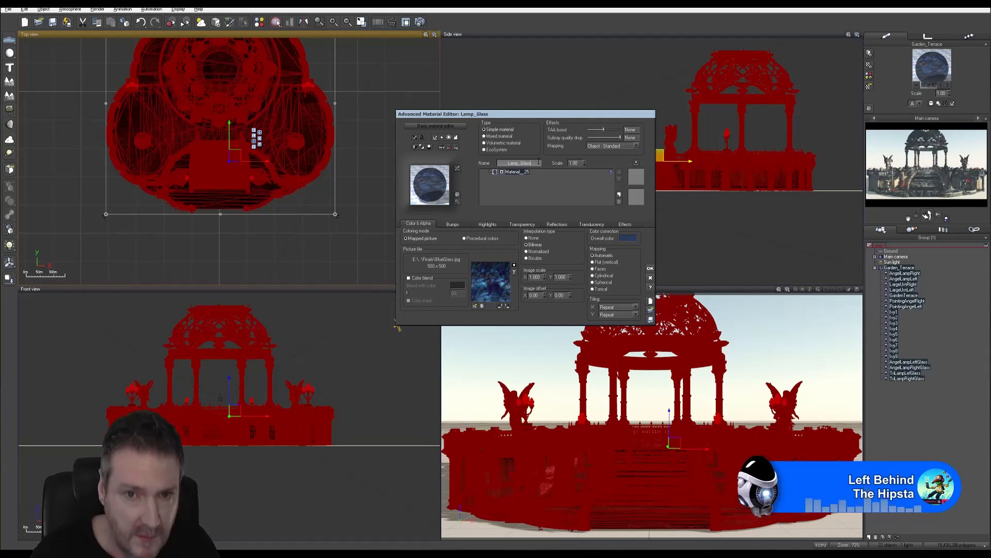
{"action": "left_click_drag", "start_coordinate": [535, 163], "coordinate": [500, 163]}
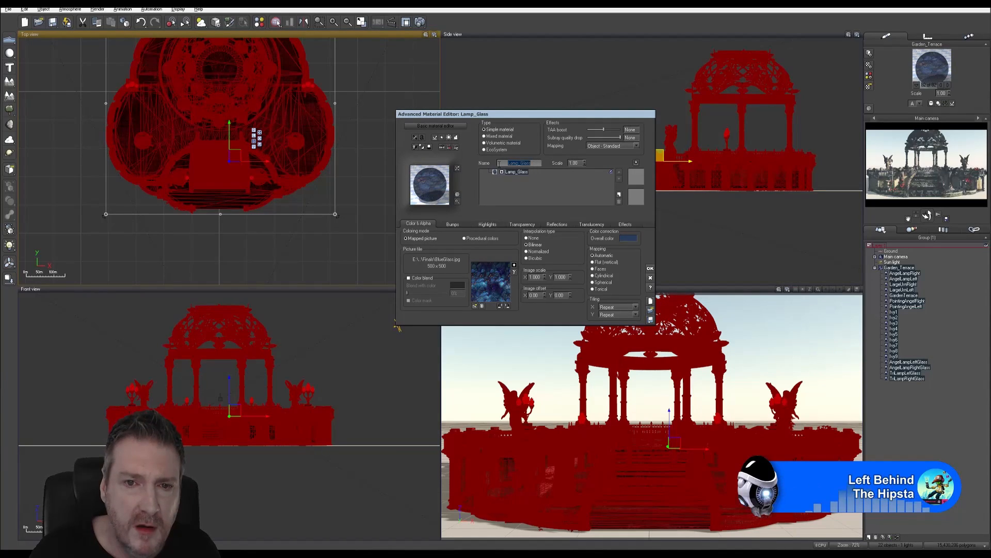
Import BlueGlass_normal.tga from the Finals folder as the Lamp_Glass material's normal map.
{"action": "left_click", "coordinate": [454, 227]}
{"action": "left_click", "coordinate": [601, 256]}
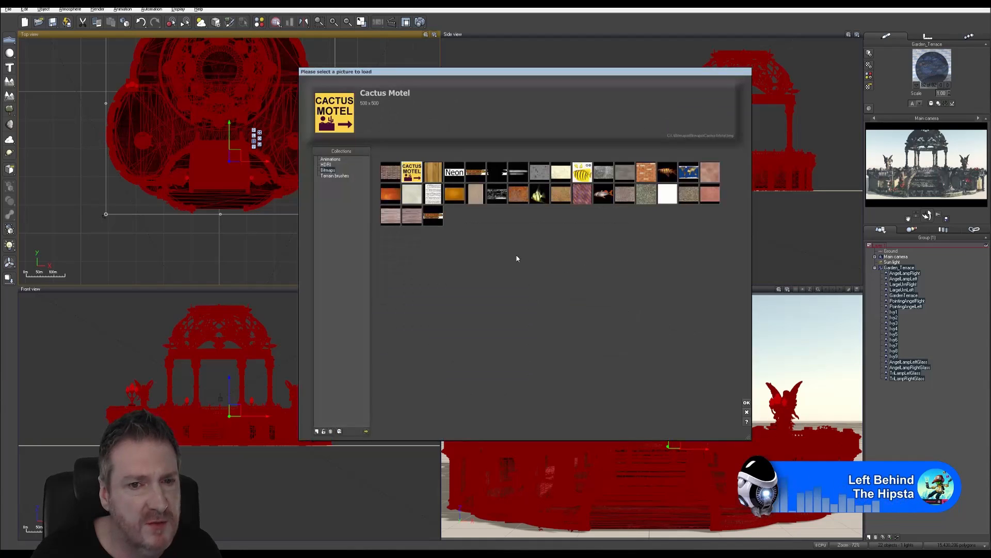
{"action": "left_click", "coordinate": [364, 430]}
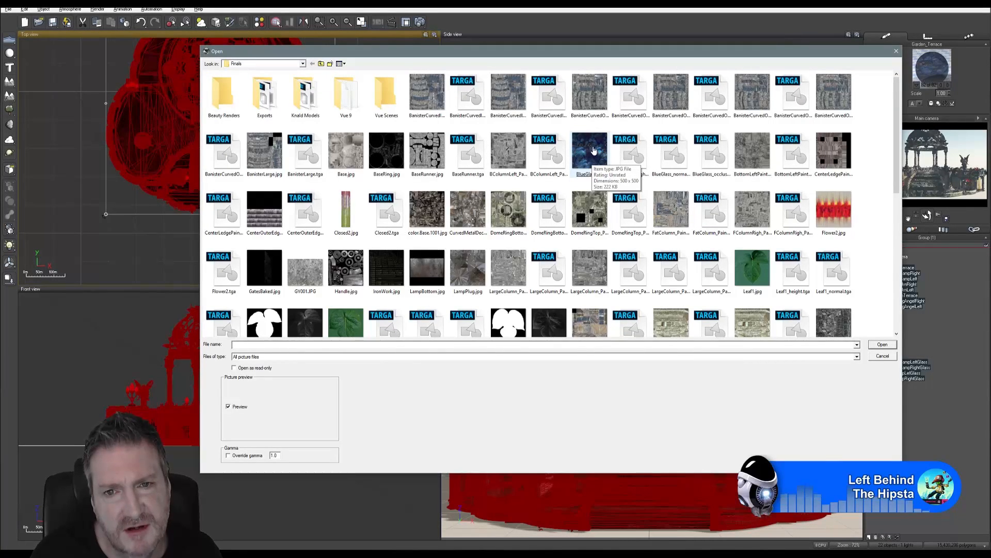
{"action": "left_click", "coordinate": [672, 155]}
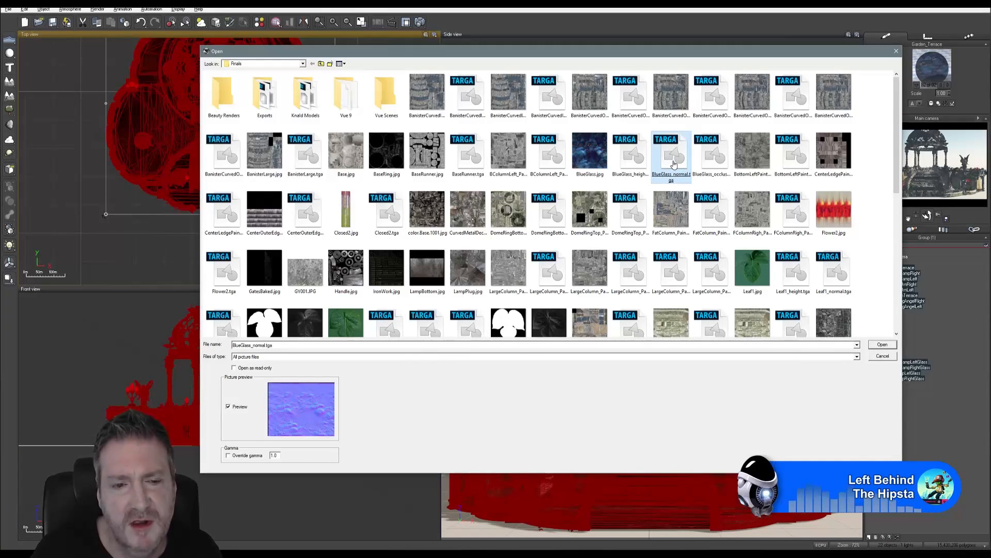
{"action": "double_click", "coordinate": [673, 164]}
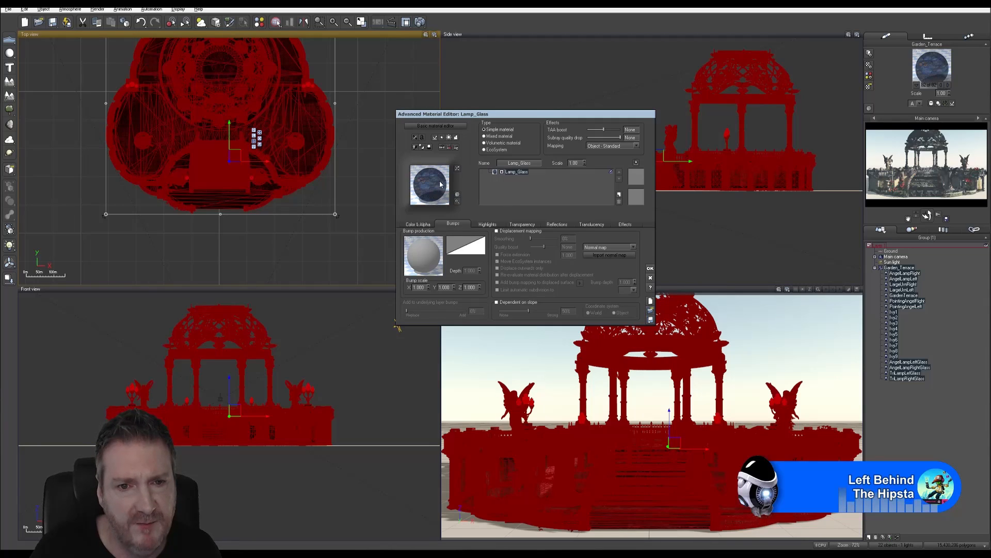
Open the Lamp_Glass color function and title the color's projected texture map node "Lamp_Glass Texture".
{"action": "left_click", "coordinate": [420, 224]}
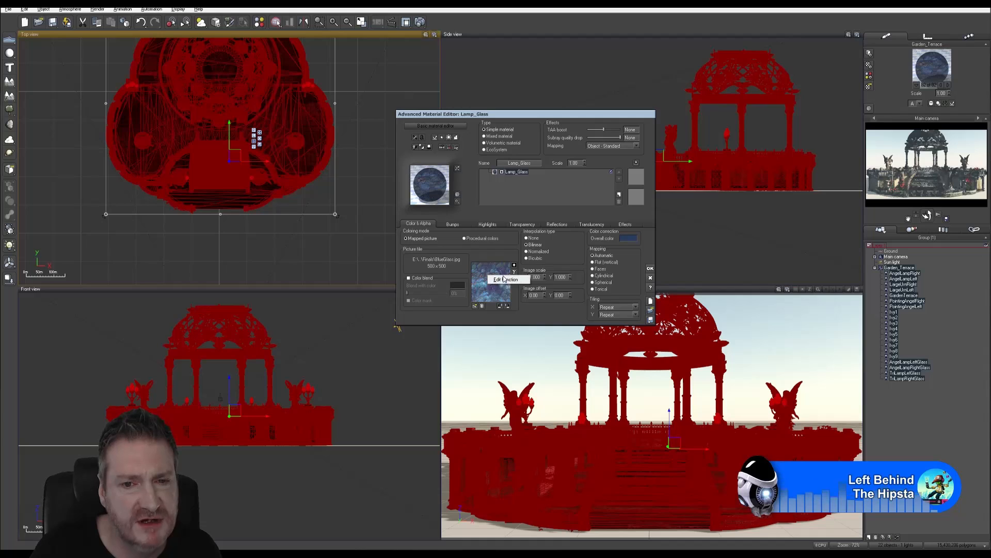
{"action": "left_click", "coordinate": [504, 279]}
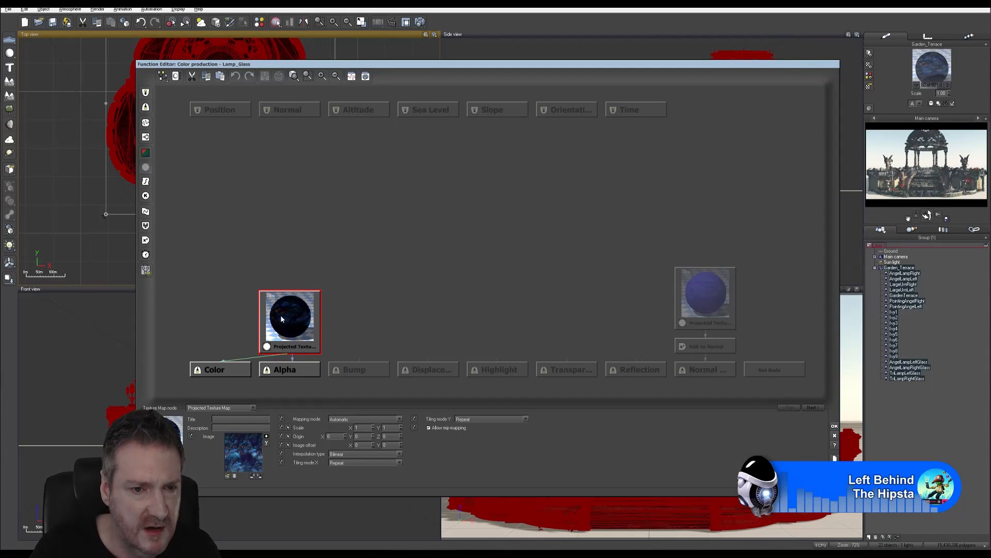
{"action": "left_click", "coordinate": [235, 417]}
{"action": "type", "text": "Lamp_Glass"}
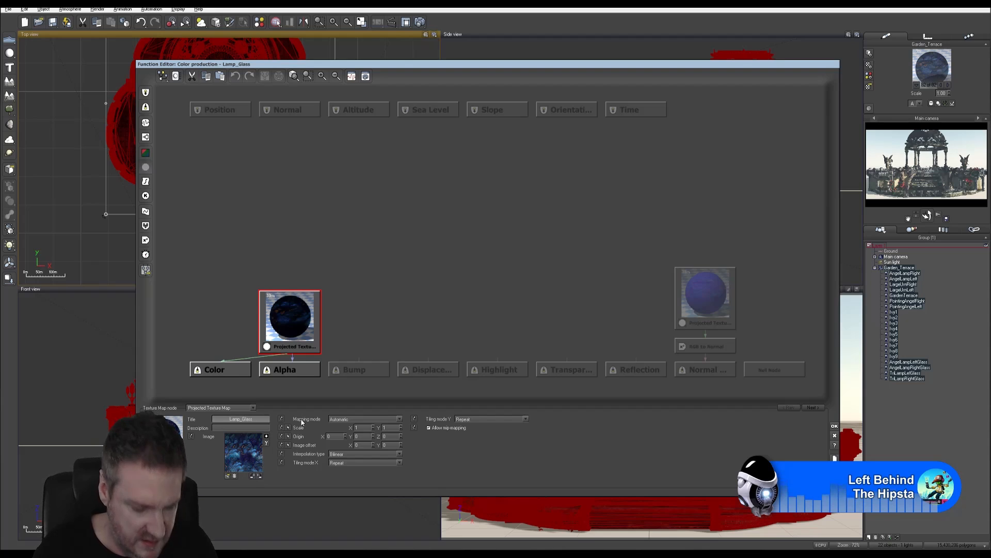
{"action": "type", "text": " Textu"}
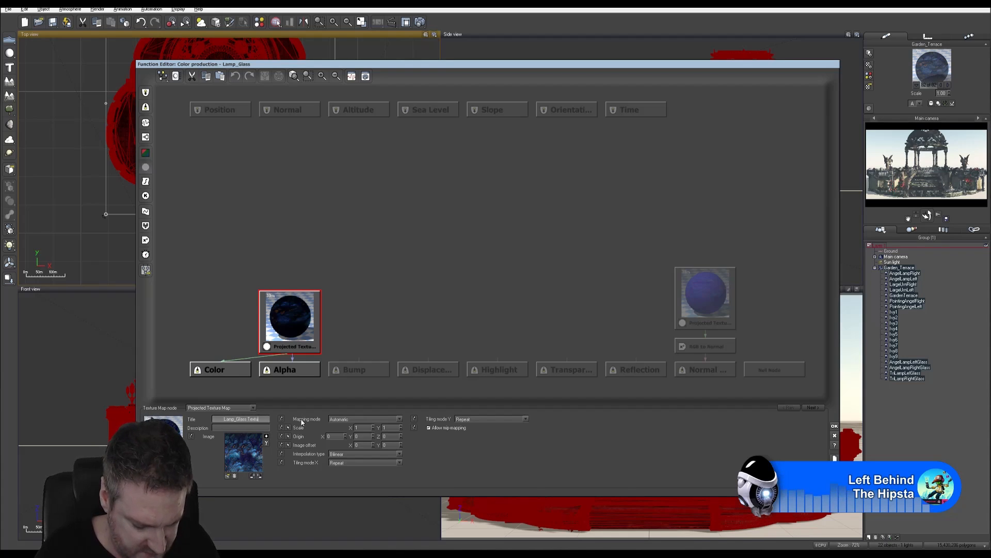
{"action": "type", "text": "re"}
Title the projected texture map node that feeds the normal output "Lamp_Glass Normal".
{"action": "left_click", "coordinate": [714, 289]}
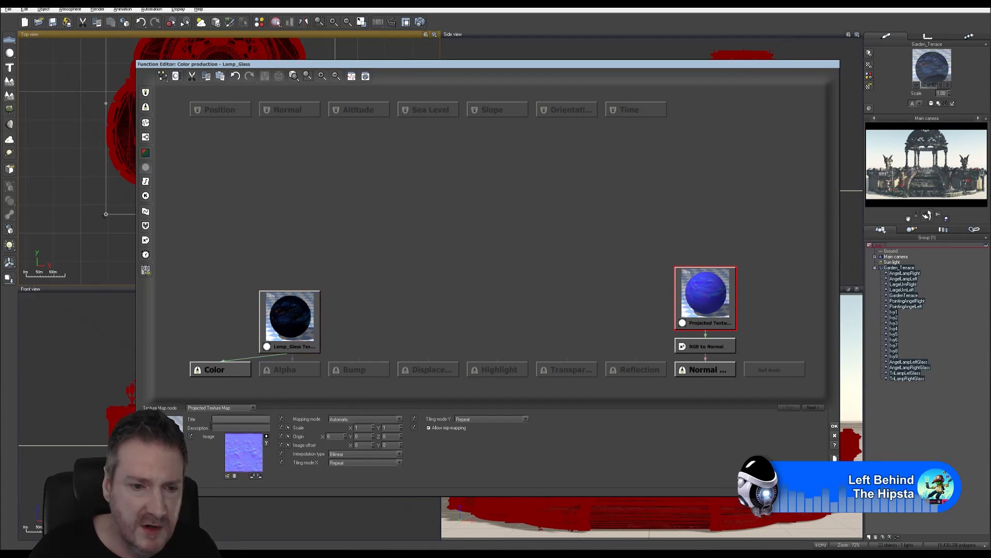
{"action": "left_click", "coordinate": [238, 418]}
{"action": "type", "text": "Lamp_Glass N"}
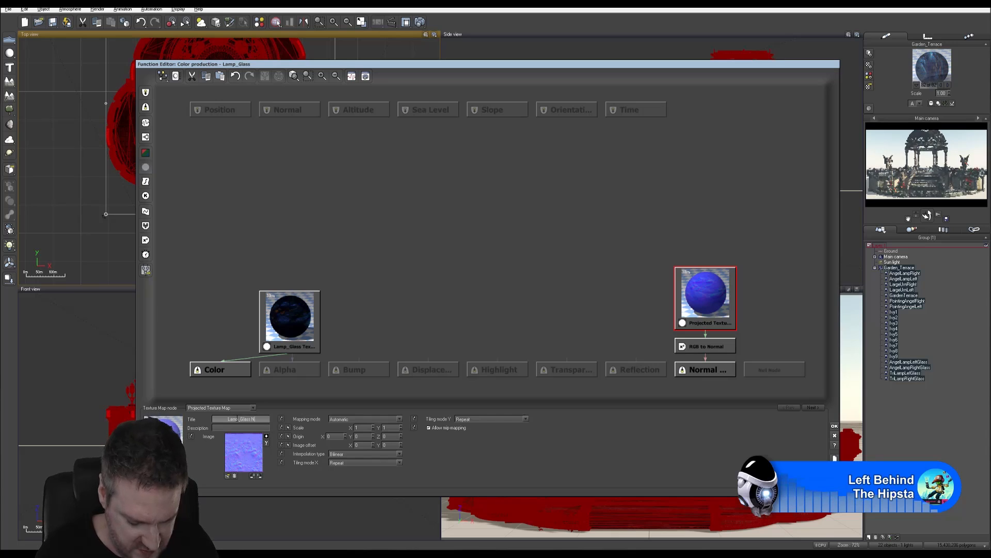
{"action": "type", "text": "ormal"}
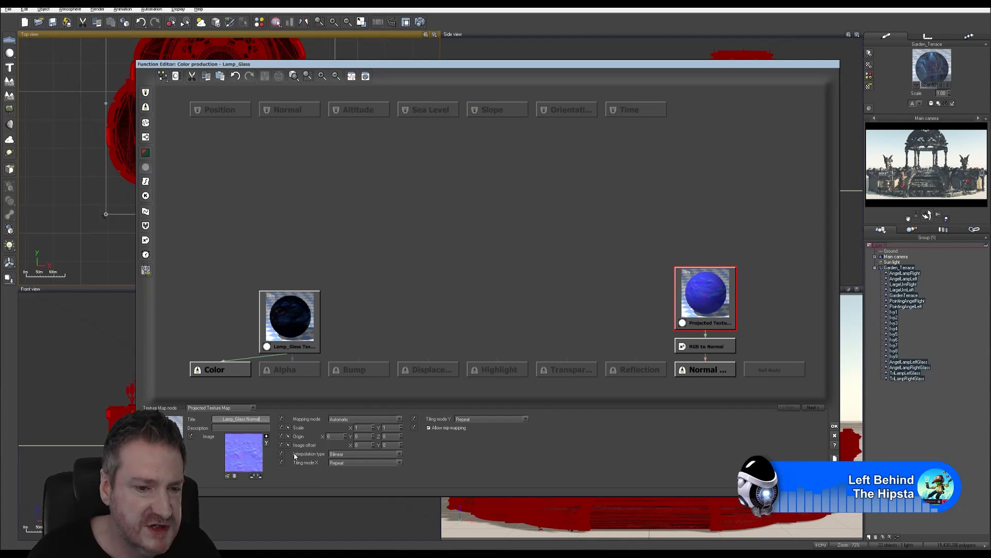
Override the Lamp_Glass normal image's gamma with 1.000 and accept the function changes.
{"action": "left_click", "coordinate": [267, 443]}
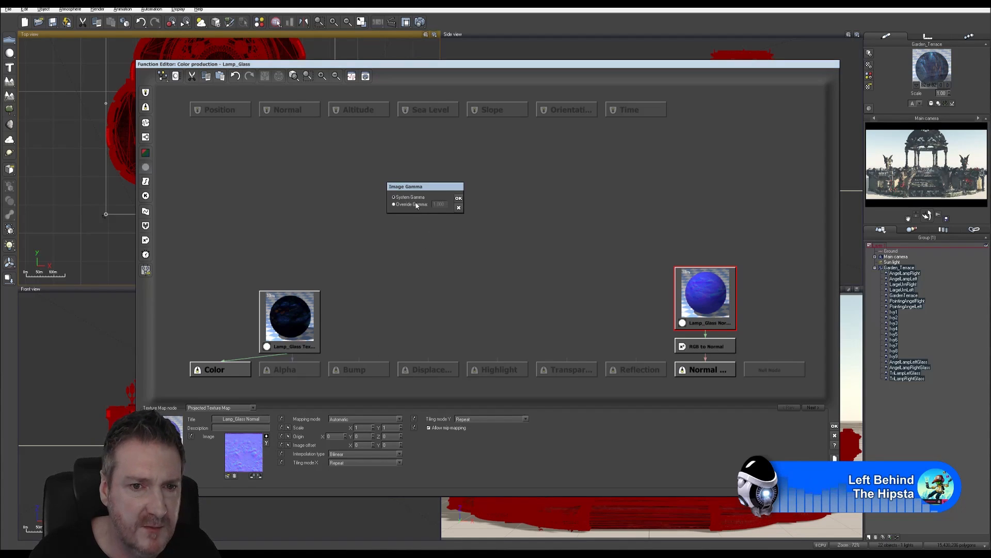
{"action": "left_click", "coordinate": [412, 204]}
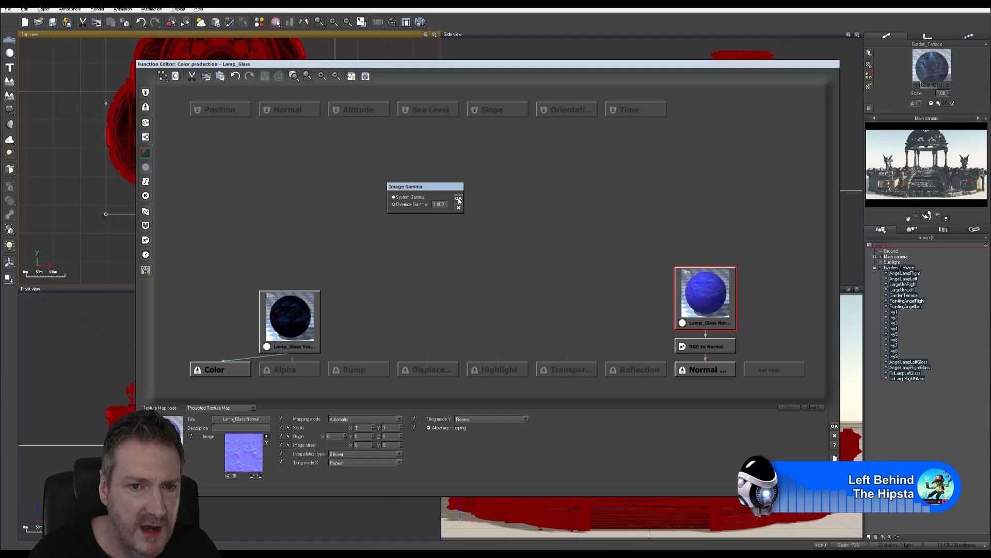
{"action": "left_click", "coordinate": [458, 199]}
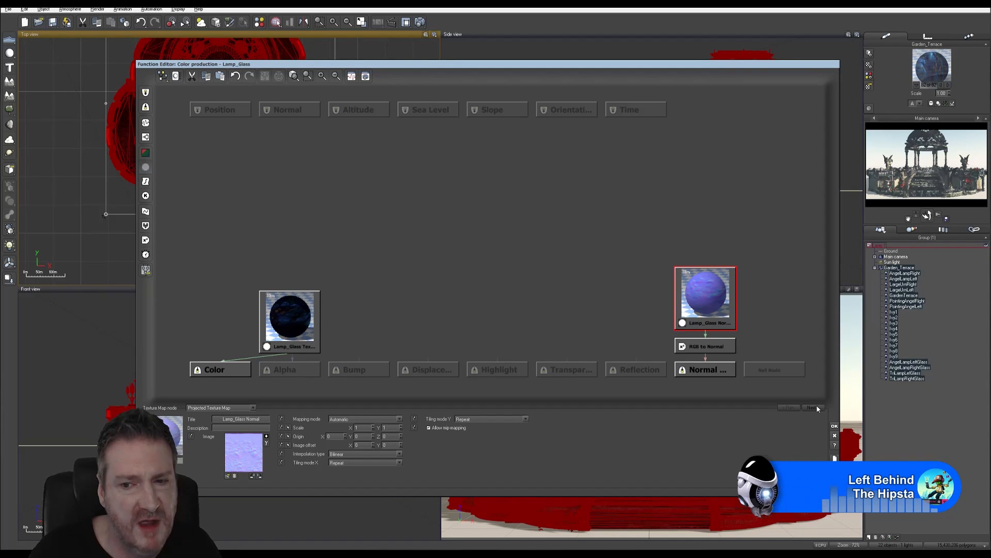
{"action": "left_click", "coordinate": [835, 427]}
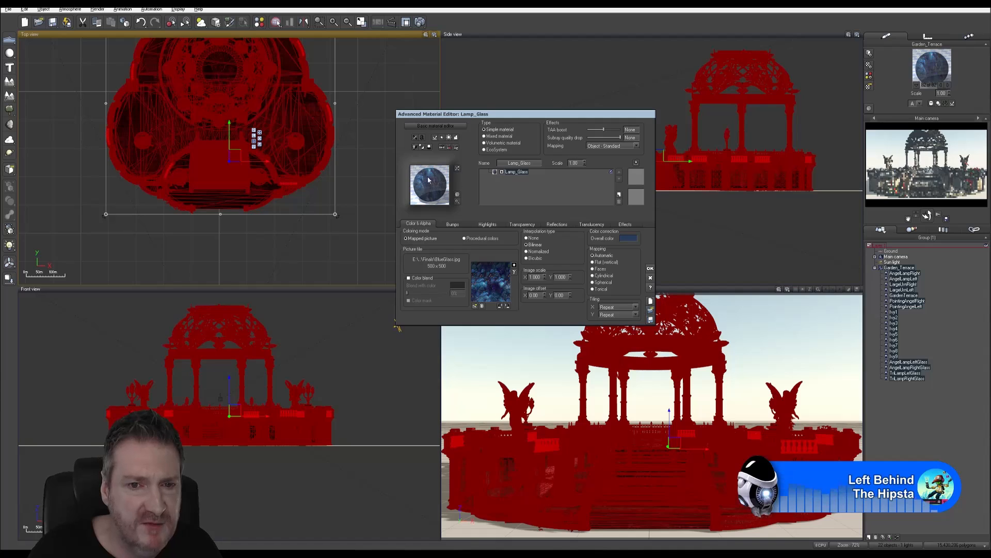
Change the Lamp_Glass material's highlight color to near-white and set its highlight global intensity to 50%.
{"action": "left_click", "coordinate": [493, 226]}
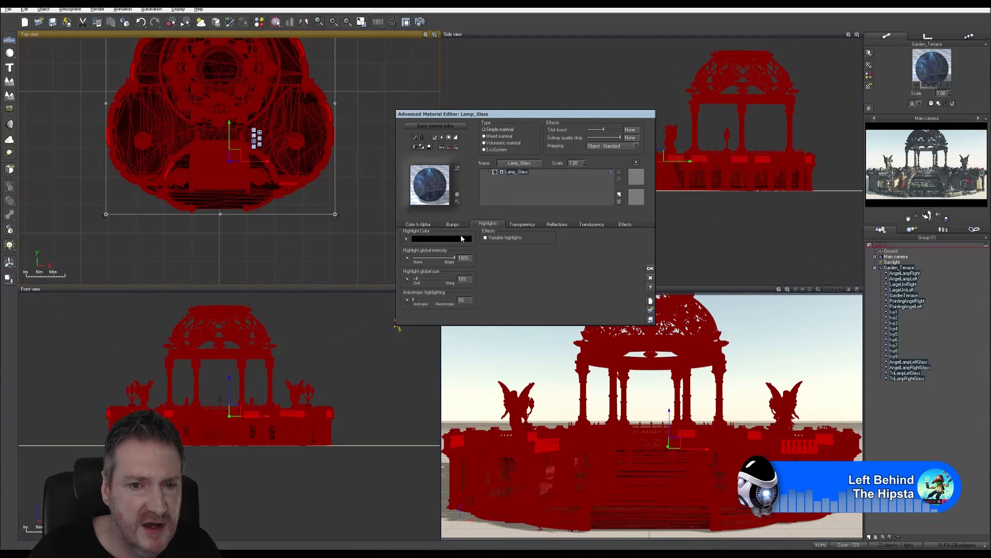
{"action": "left_click", "coordinate": [458, 237]}
{"action": "left_click_drag", "start_coordinate": [513, 223], "coordinate": [512, 201]}
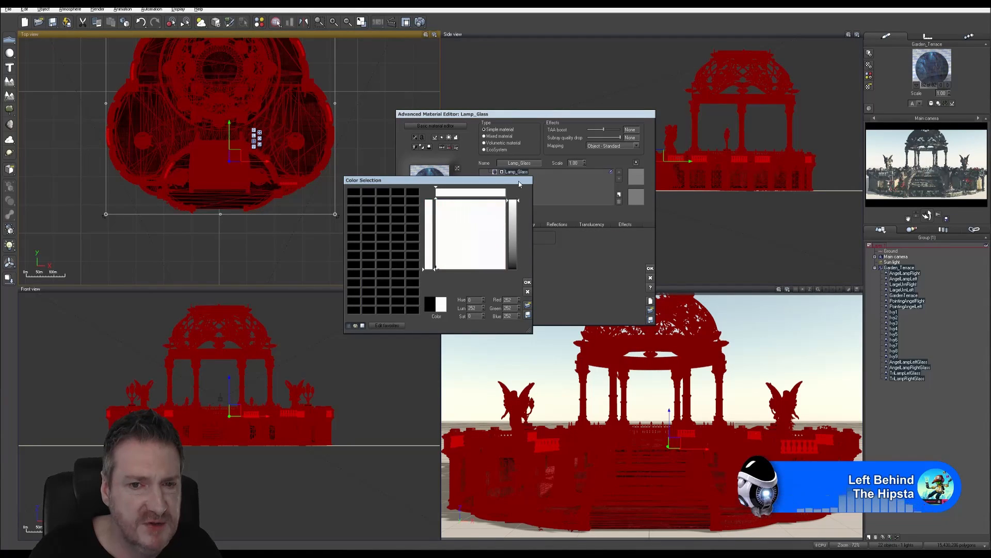
{"action": "left_click", "coordinate": [527, 282]}
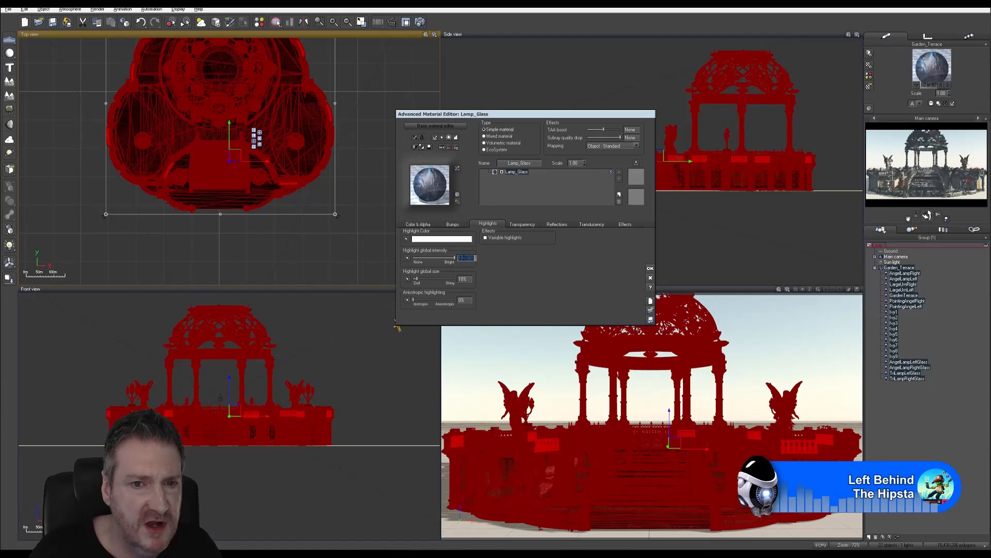
{"action": "type", "text": "50"}
{"action": "key", "text": "Return"}
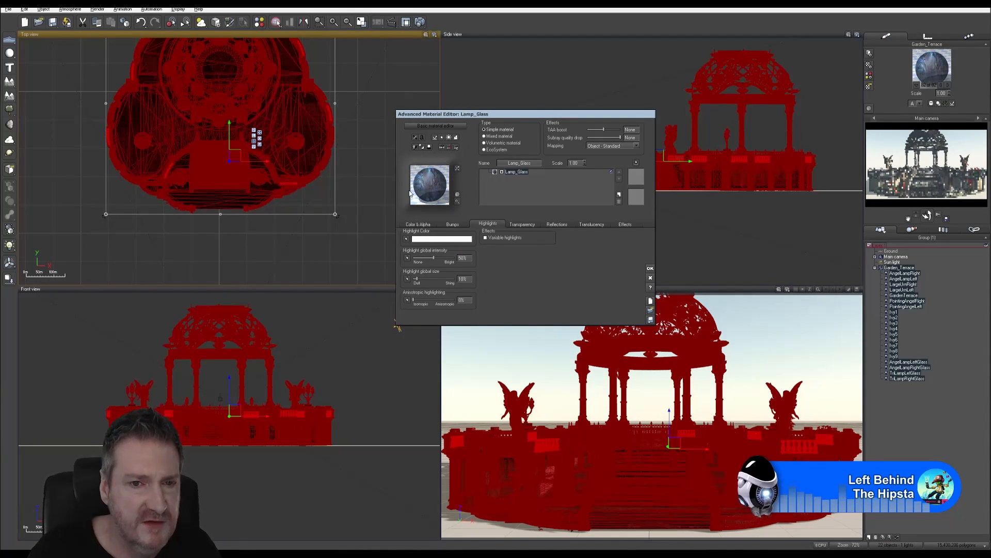
Review the Lamp_Glass material's transparency, reflection, translucency and effects settings, then return to its color and alpha settings.
{"action": "left_click", "coordinate": [522, 224]}
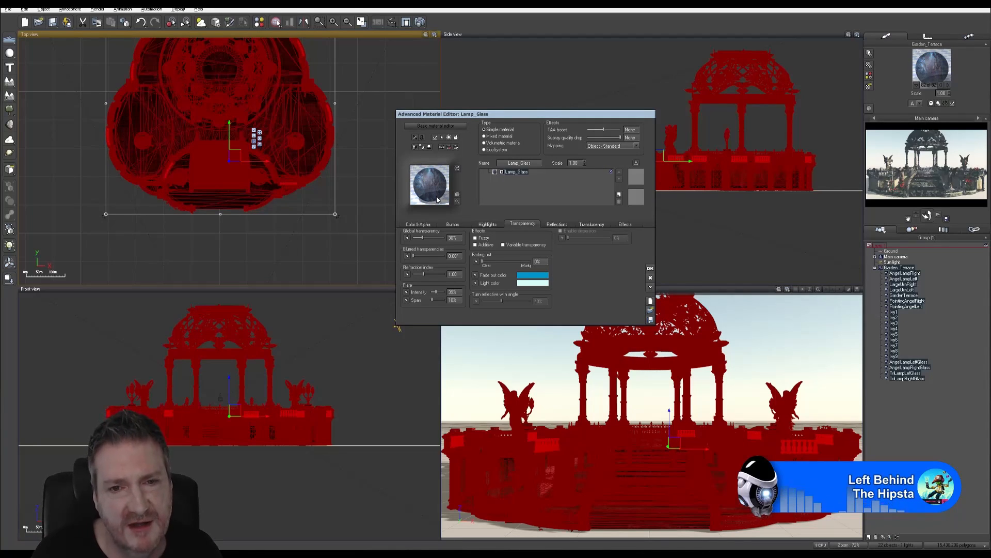
{"action": "left_click", "coordinate": [557, 224]}
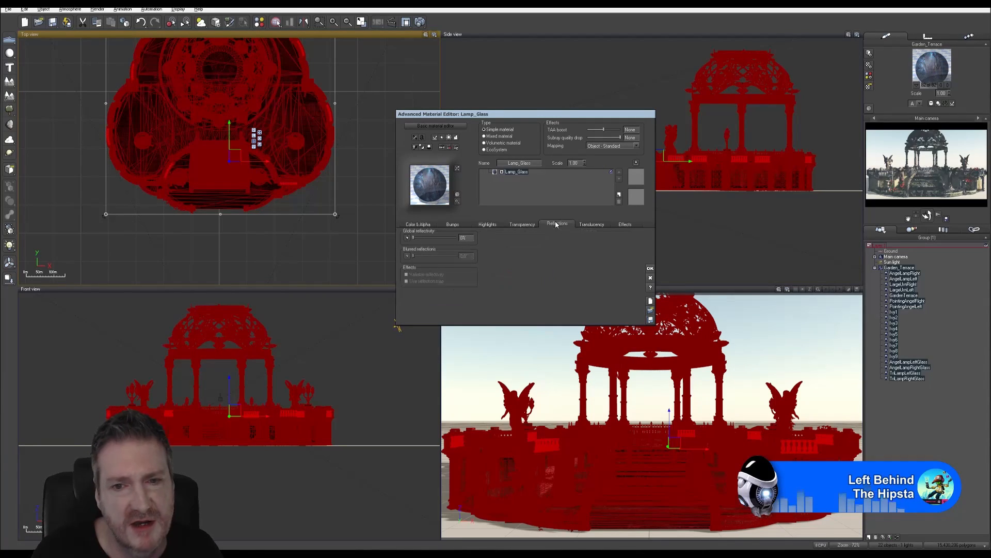
{"action": "left_click", "coordinate": [589, 225]}
{"action": "left_click", "coordinate": [624, 225]}
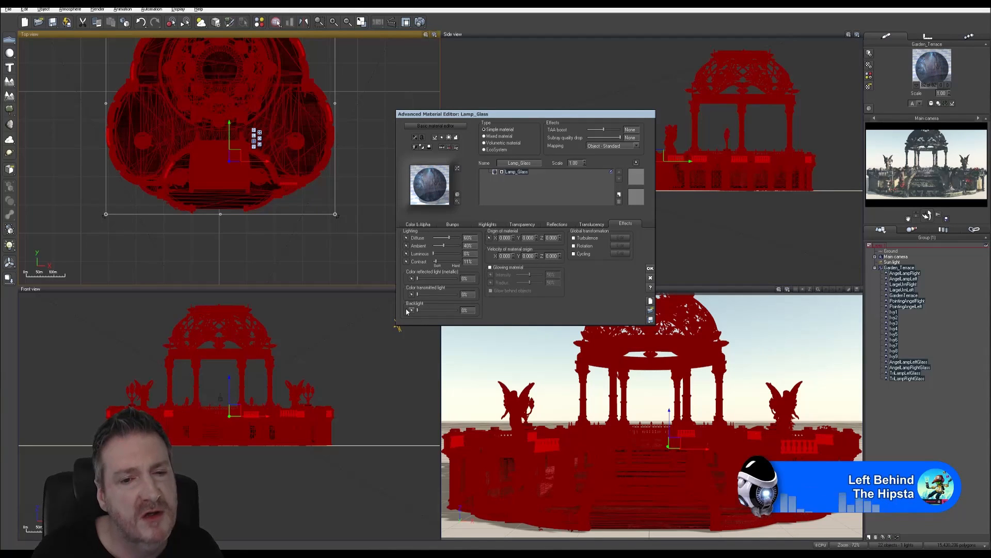
{"action": "left_click", "coordinate": [413, 224]}
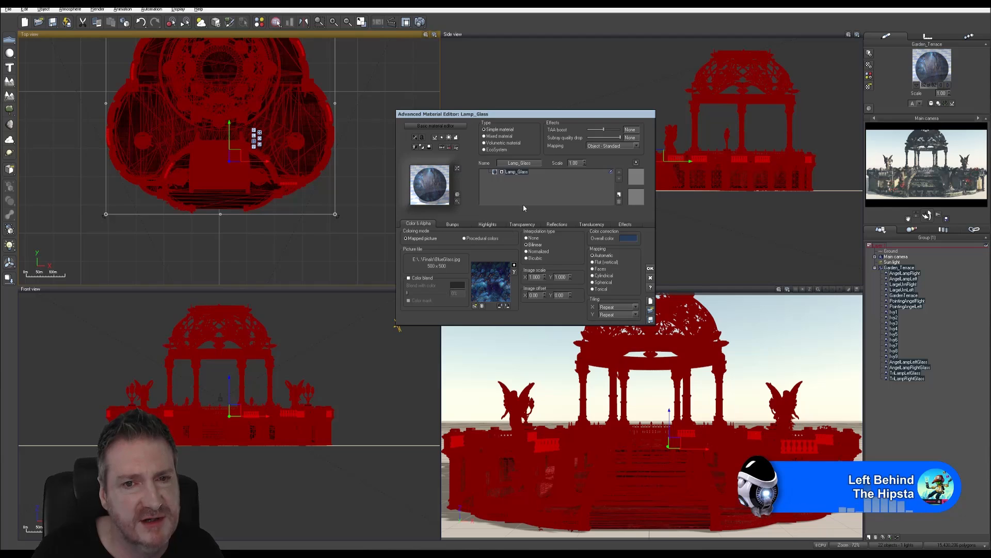